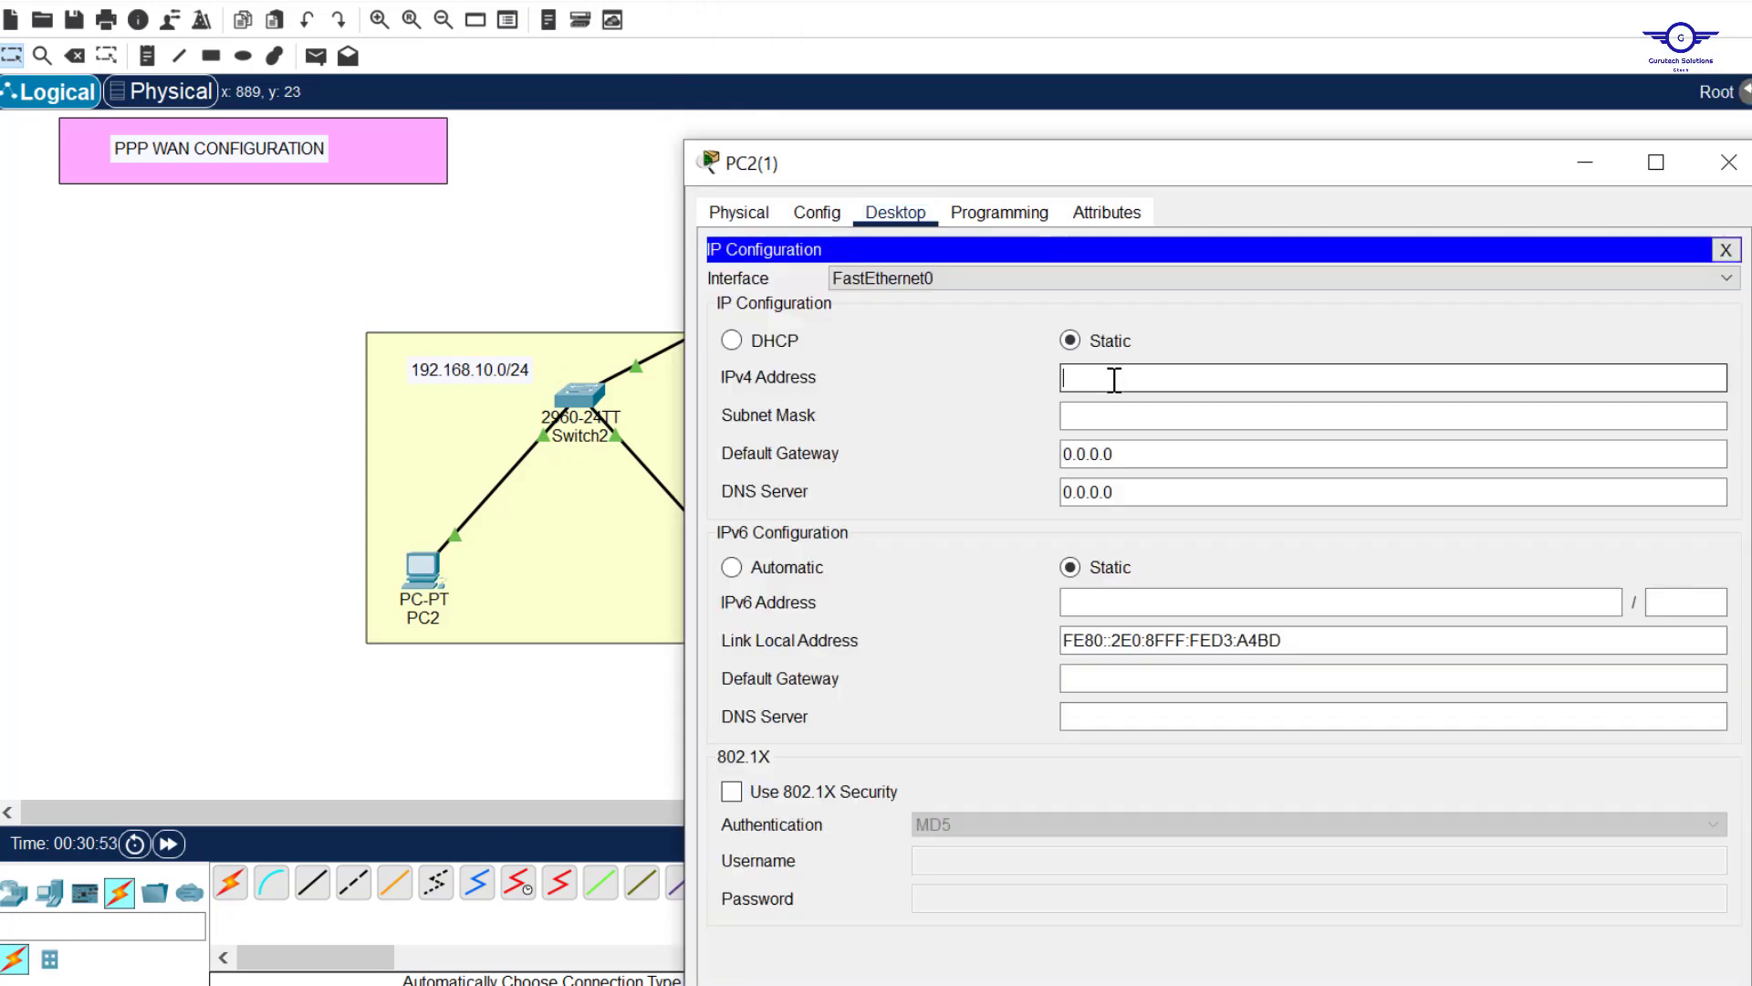
# - Give PC3(1) address 192.168.20.20 and gateway 192.168.20.1, then close its settings
pyautogui.write('192.168.20.20')
pyautogui.write('192.168.20.10')
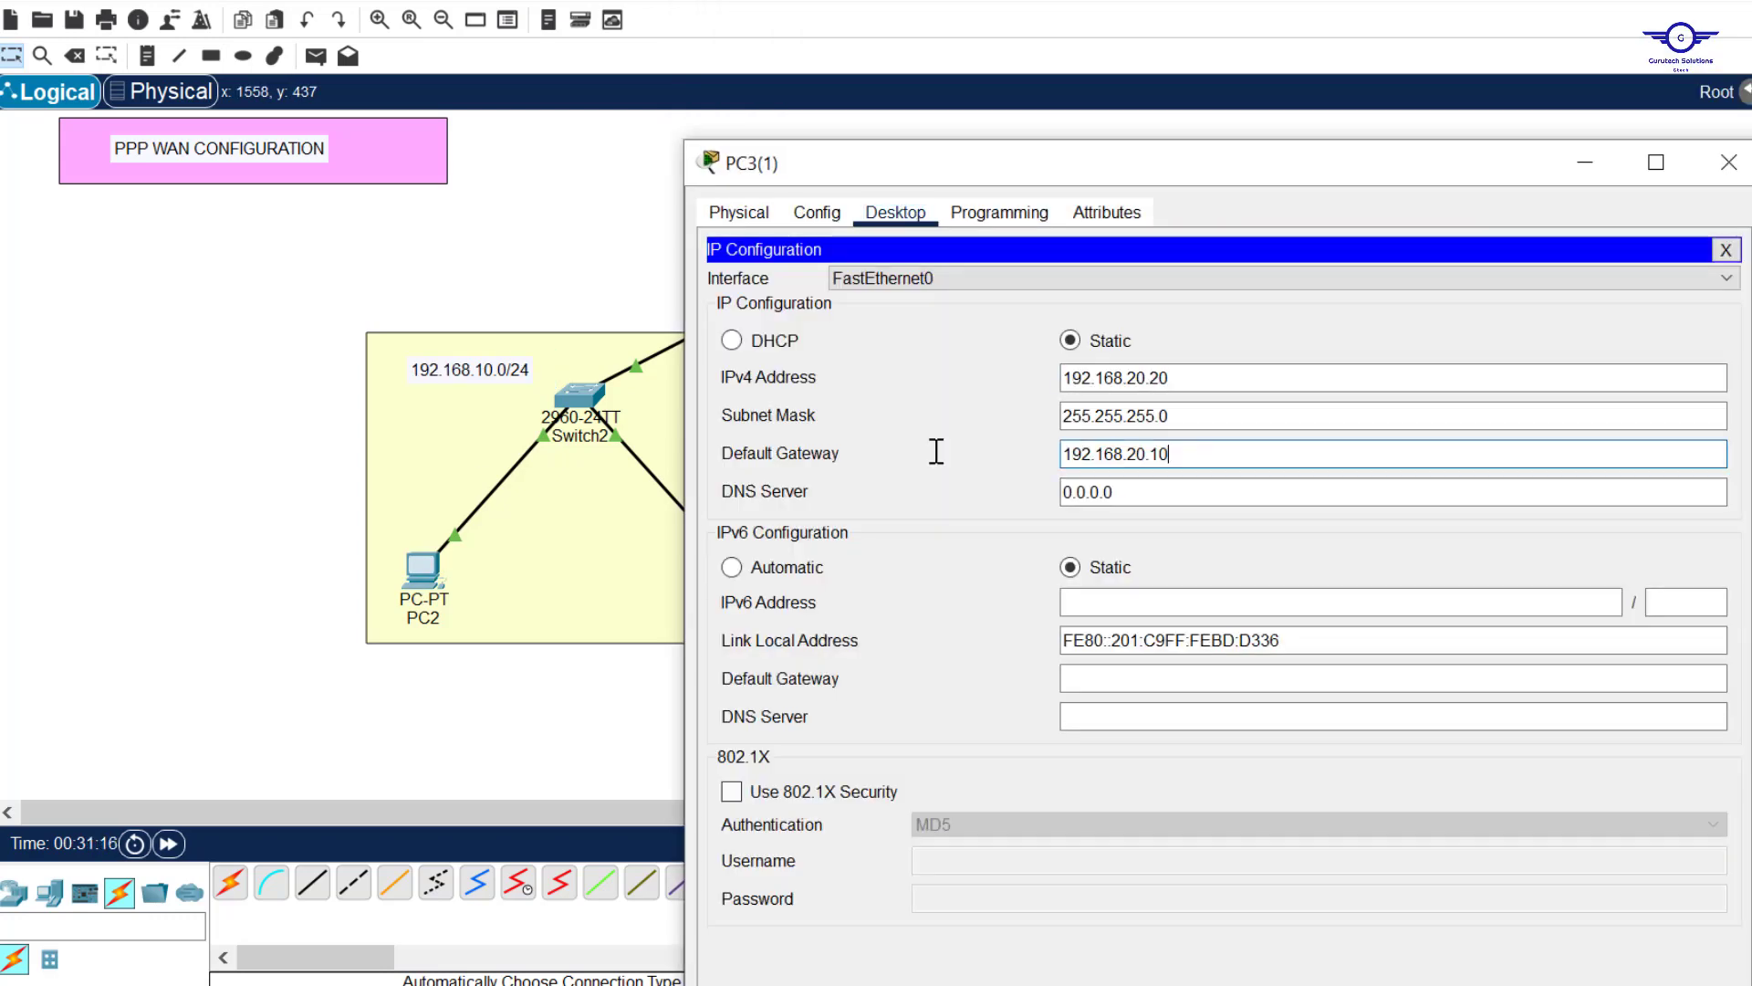
pyautogui.press('BackSpace')
pyautogui.click(1721, 176)
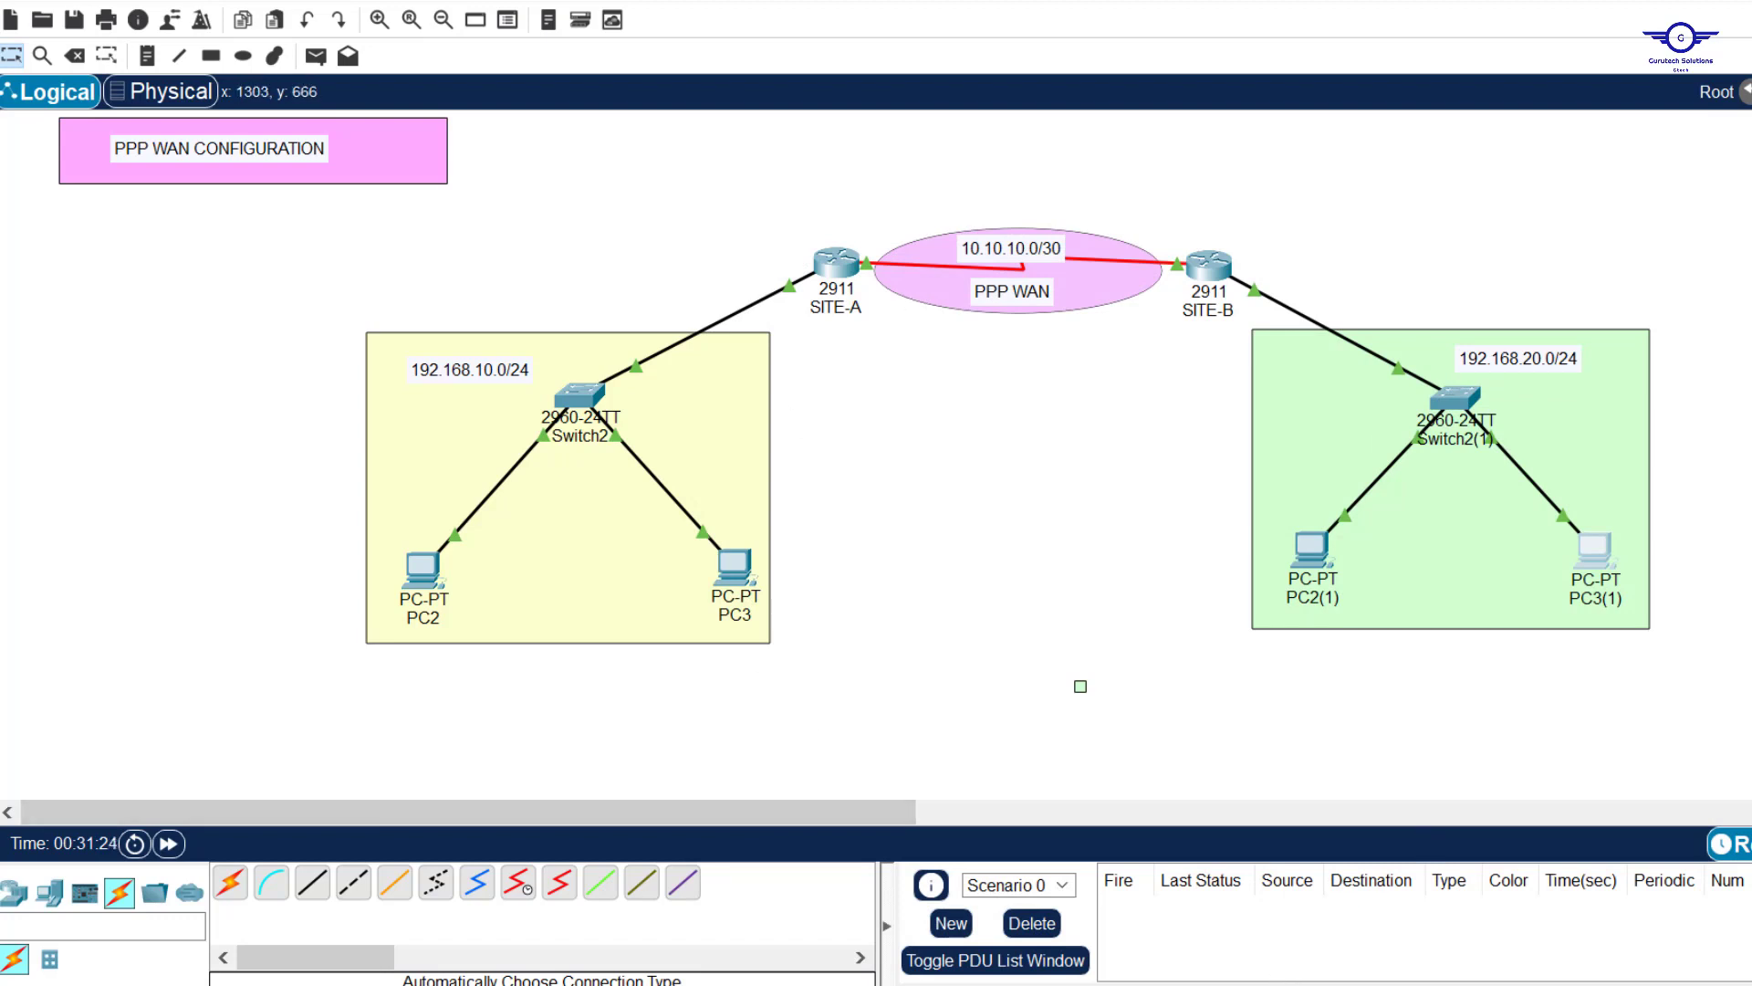
# - Check the Notepad config guide, then bring up the SITE-A router's CLI
pyautogui.hotkey('alt', 'Tab')
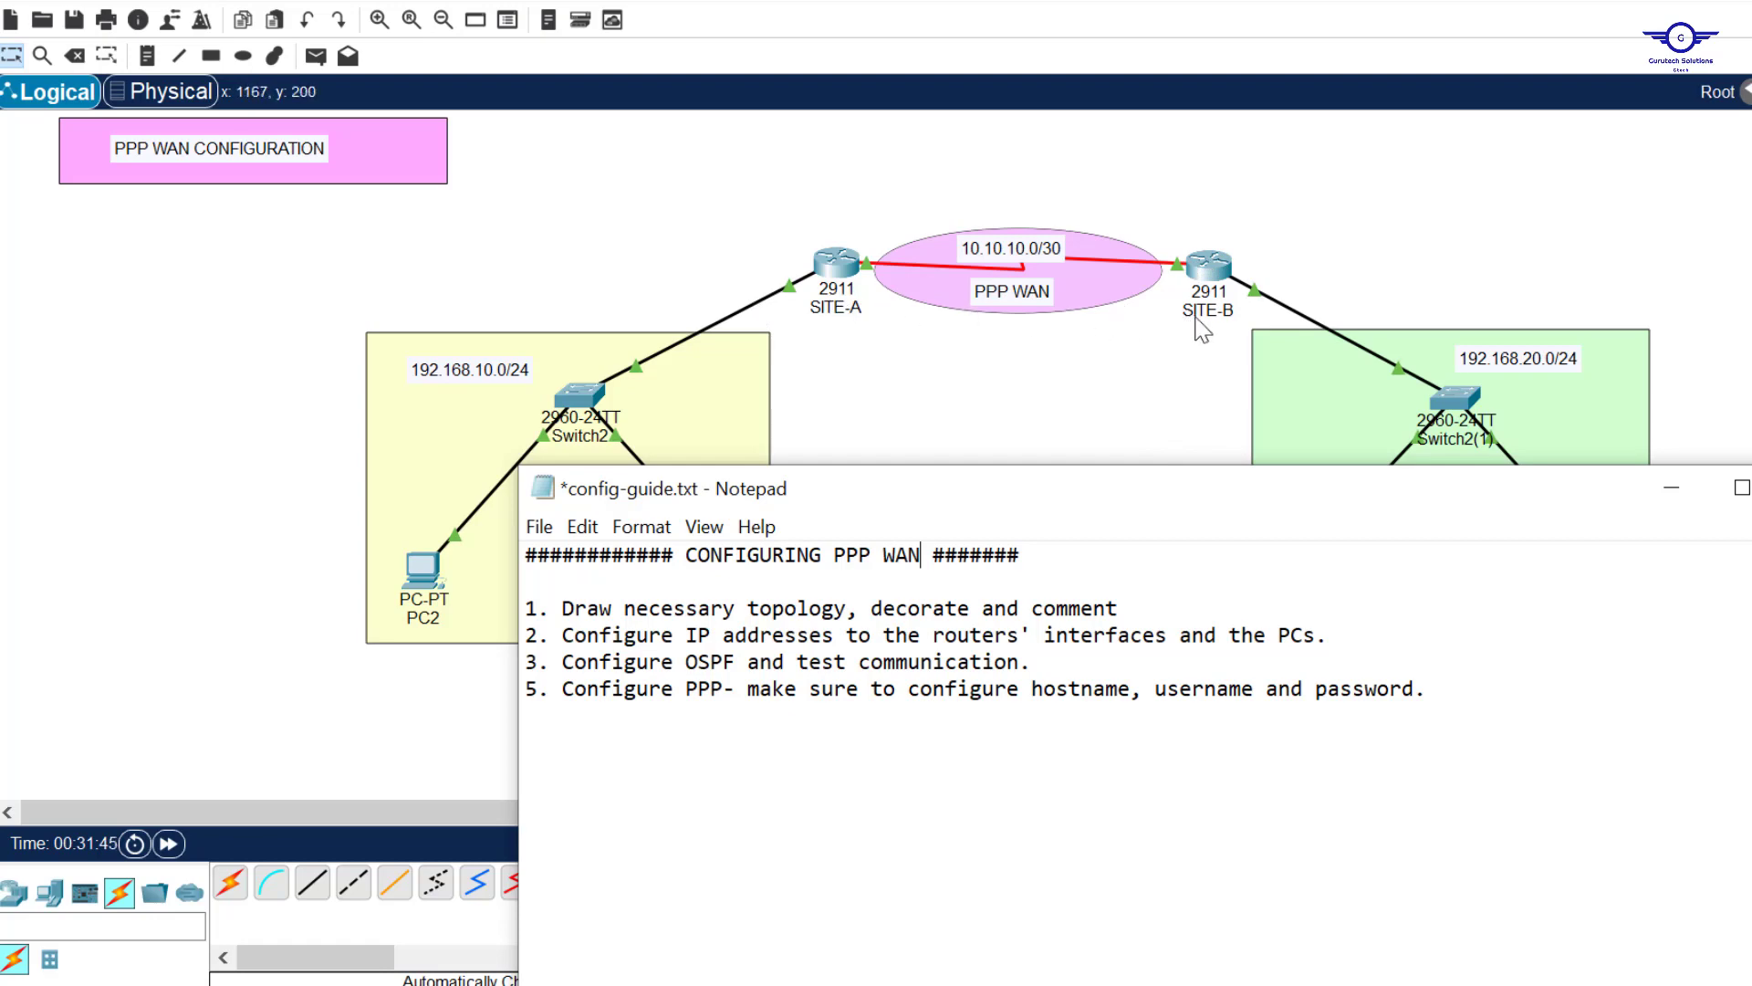
pyautogui.click(826, 268)
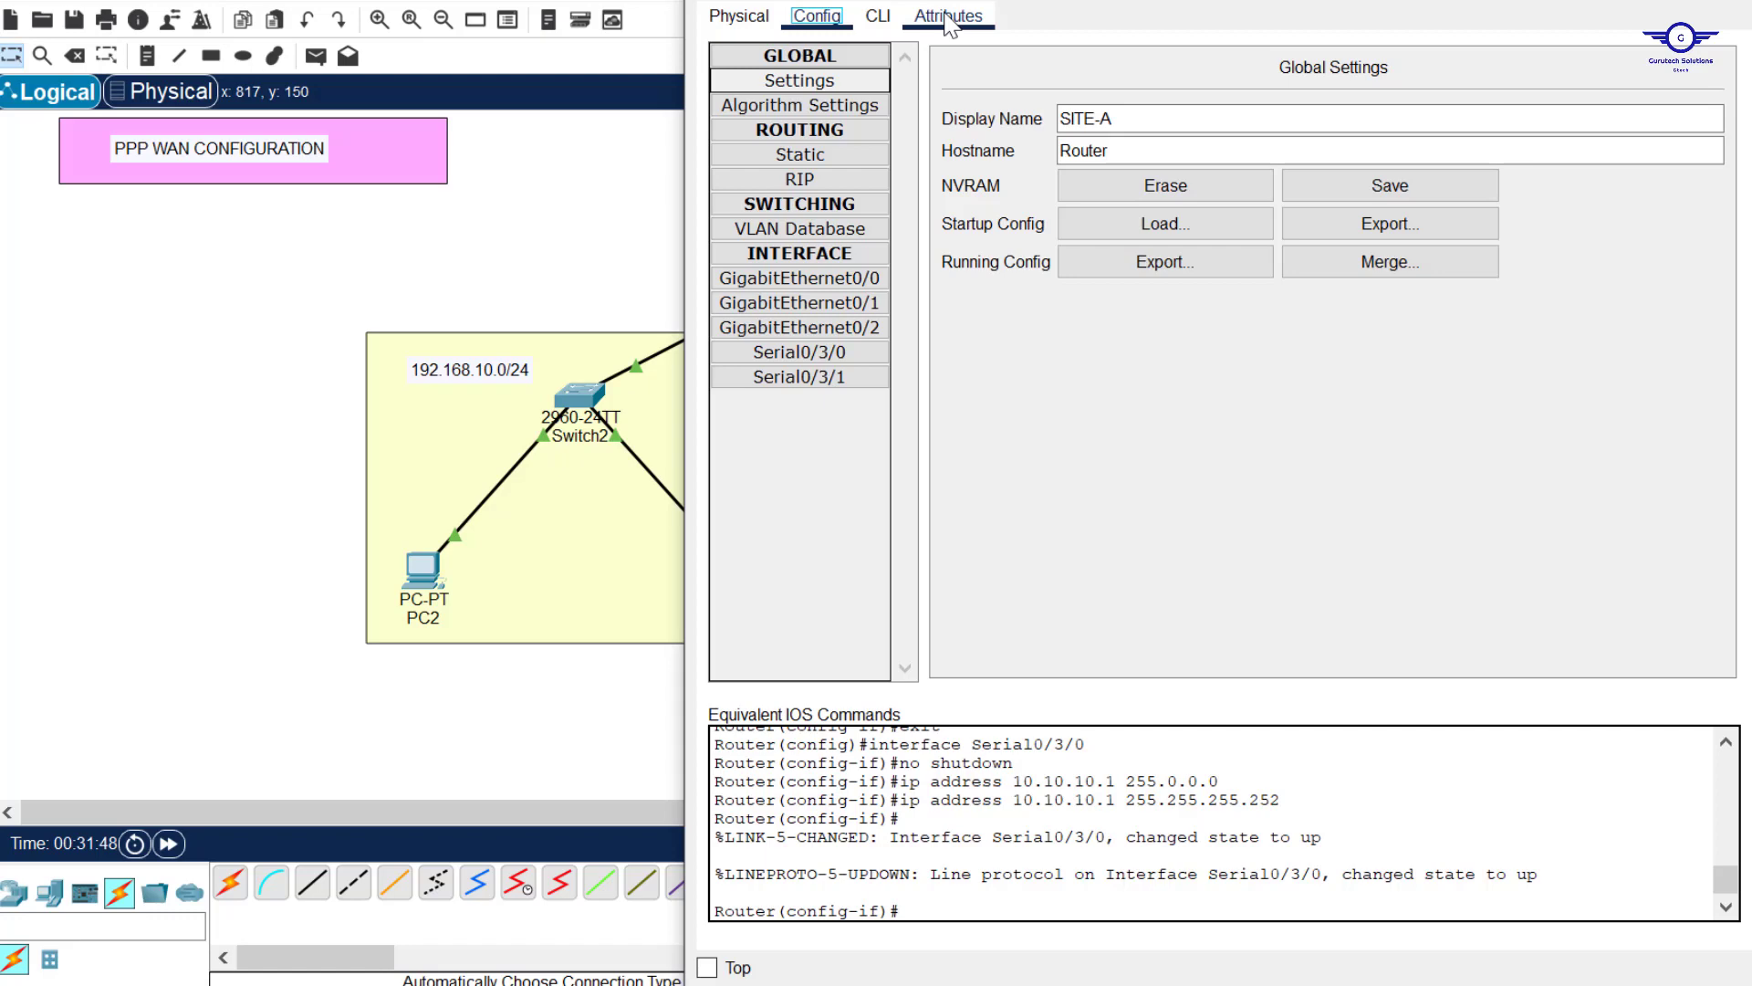
pyautogui.click(877, 15)
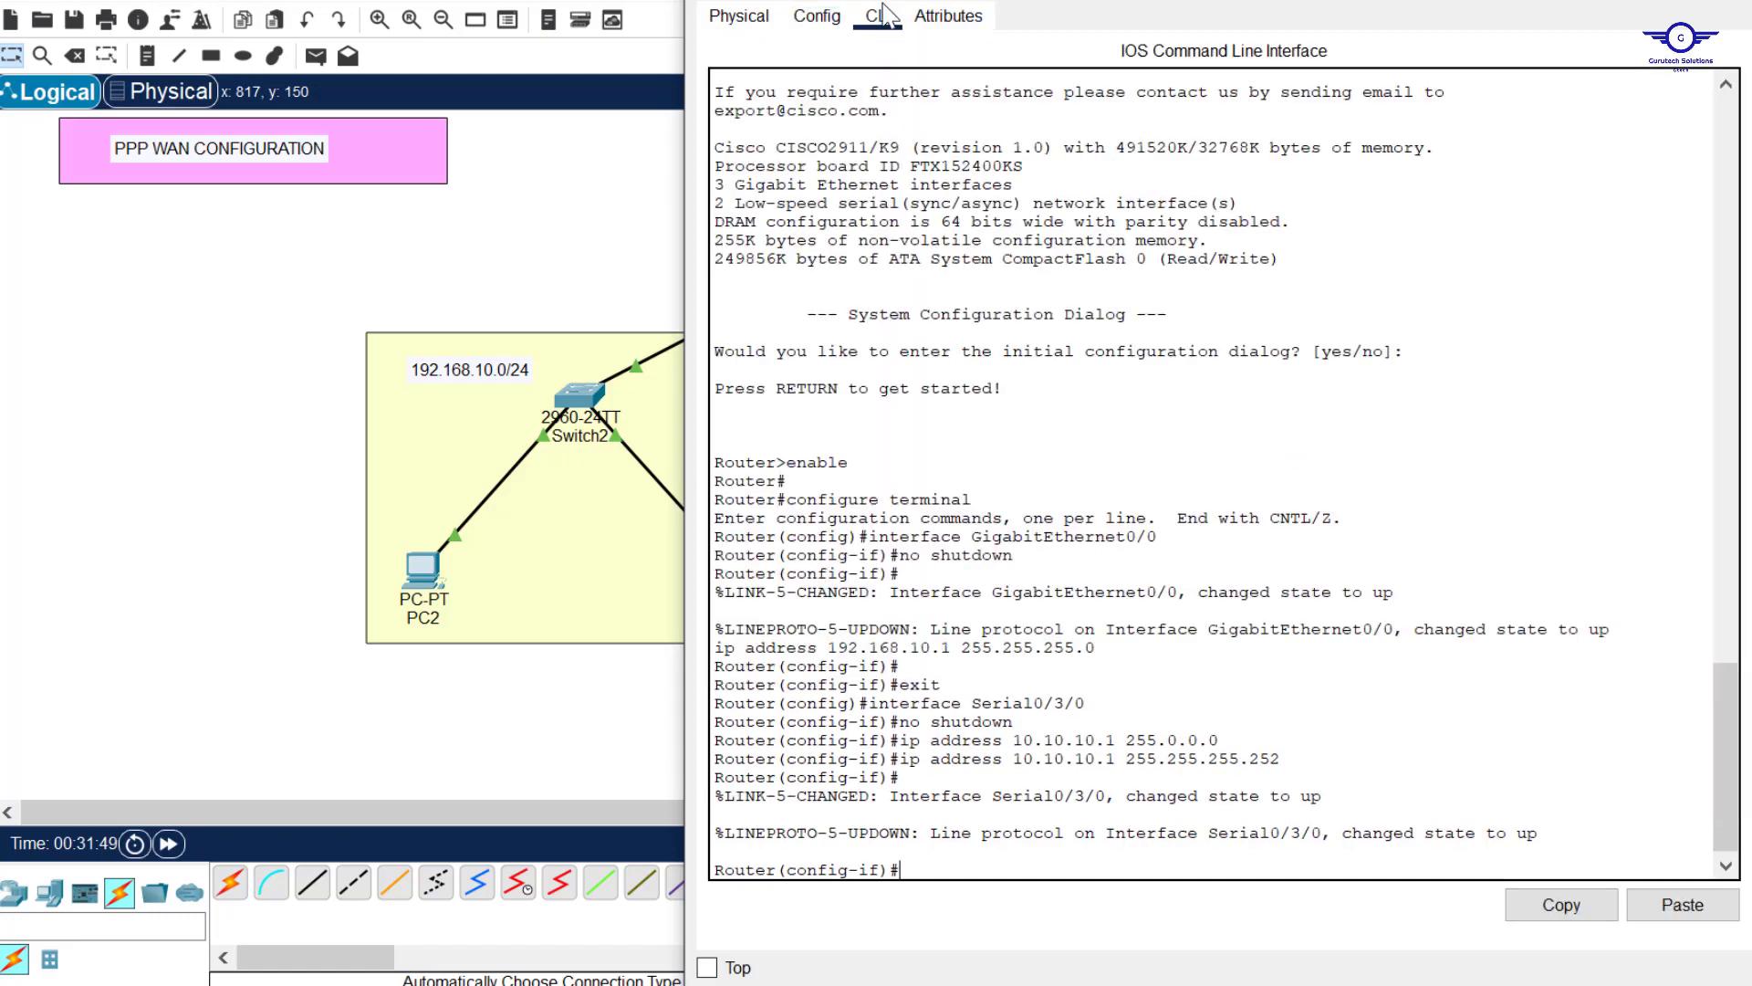
# - Leave interface mode and start OSPF process 25 on SITE-A
pyautogui.moveTo(1278, 2)
pyautogui.mouseDown()
pyautogui.moveTo(1279, 189)
pyautogui.moveTo(1288, 3)
pyautogui.mouseUp()
pyautogui.write('exit interface Serial0/3/0 no shutdown ip address 10.10.10.1 255.0.0.0 ip address 10.10.10.1 255.255.255.252')
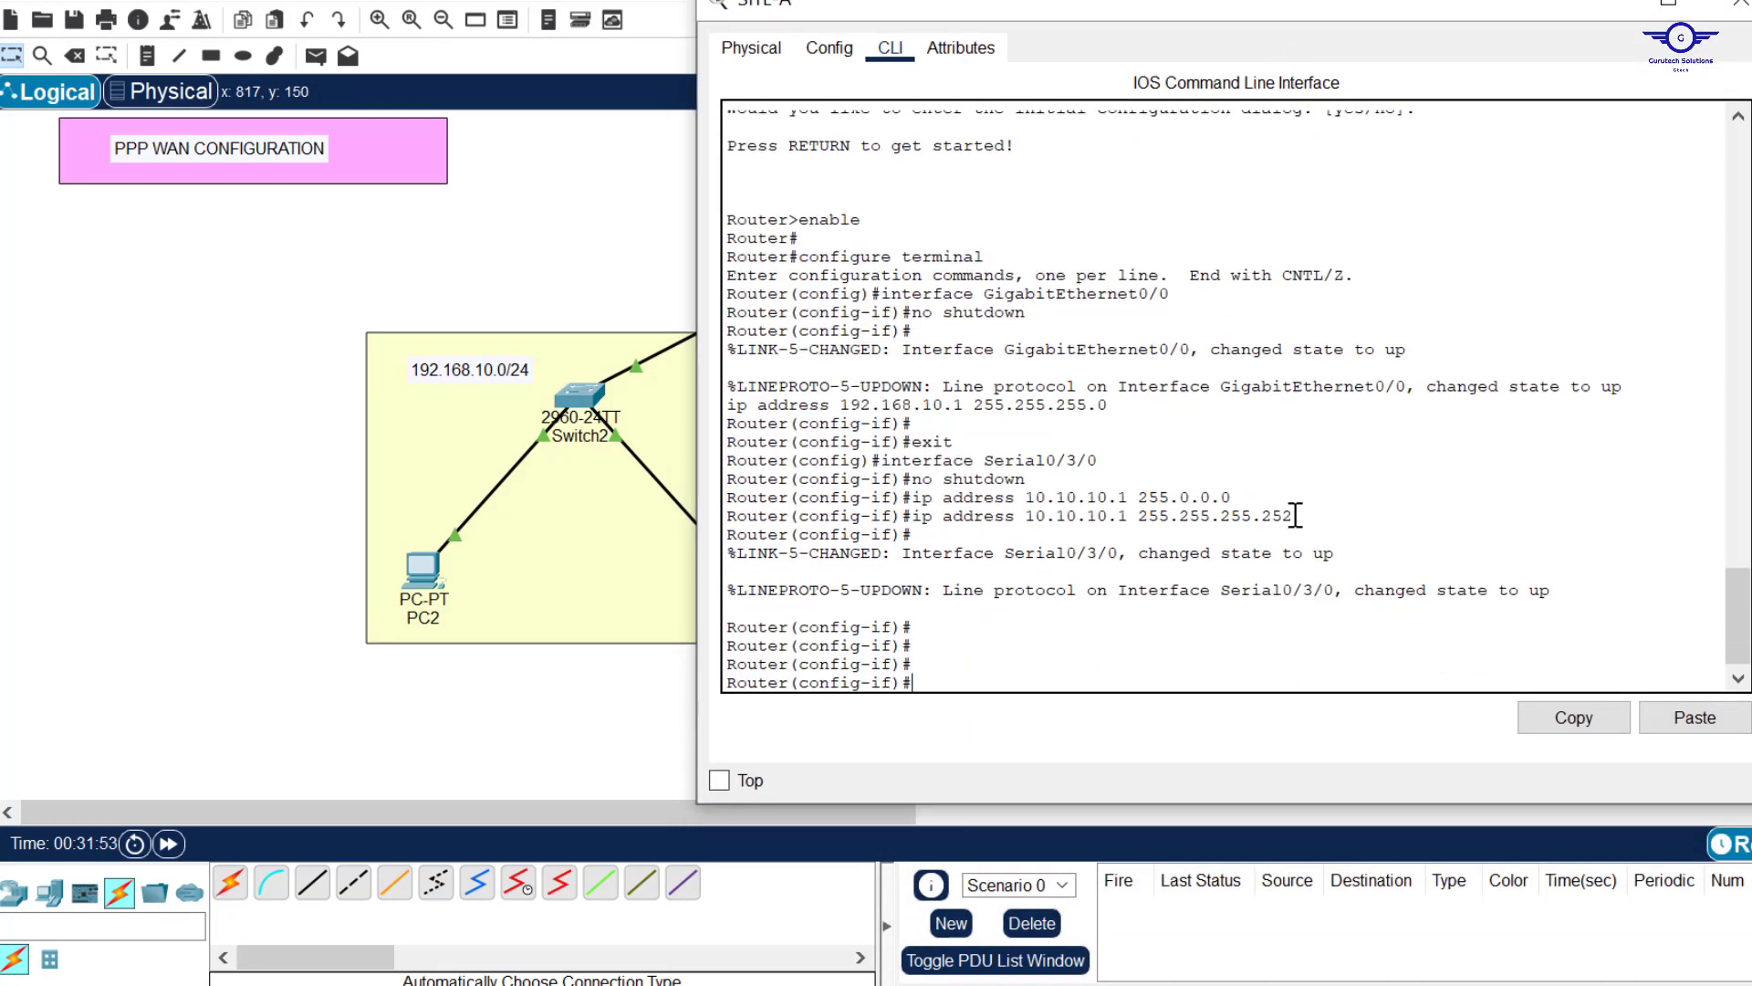
pyautogui.write('EX')
pyautogui.press('Return')
pyautogui.press('Return')
pyautogui.press('Return')
pyautogui.press('Return')
pyautogui.write('ROU')
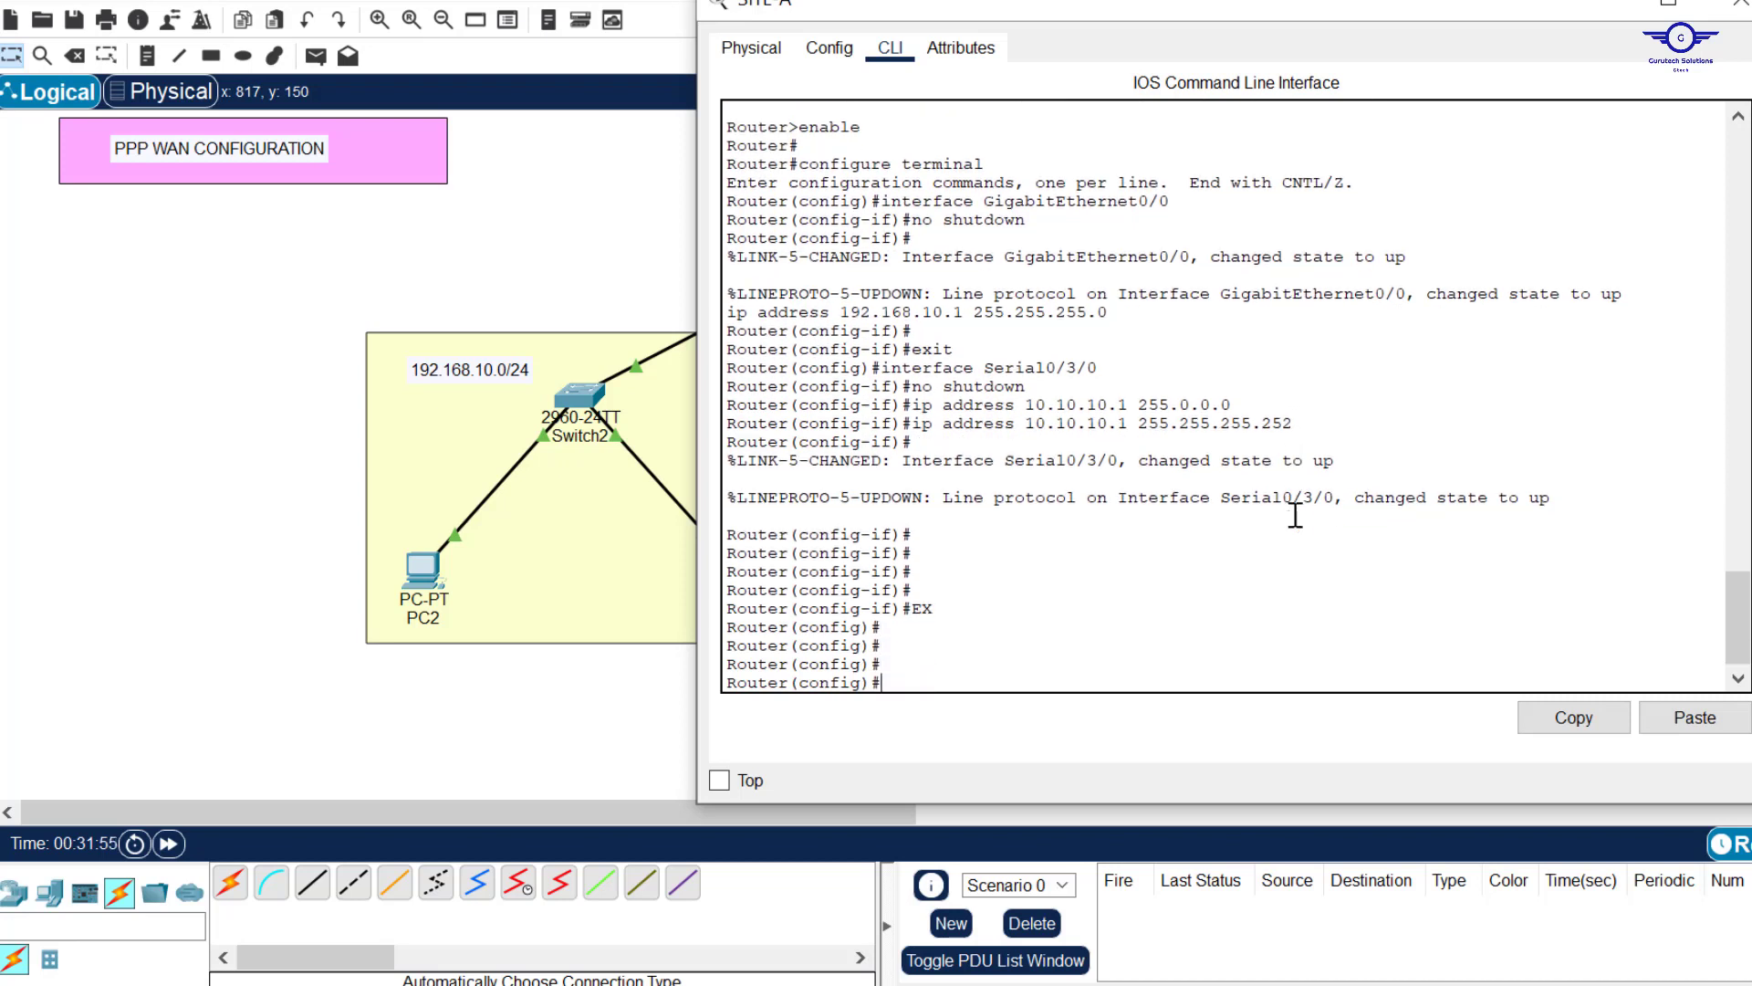
pyautogui.press('Tab')
pyautogui.press('capslock')
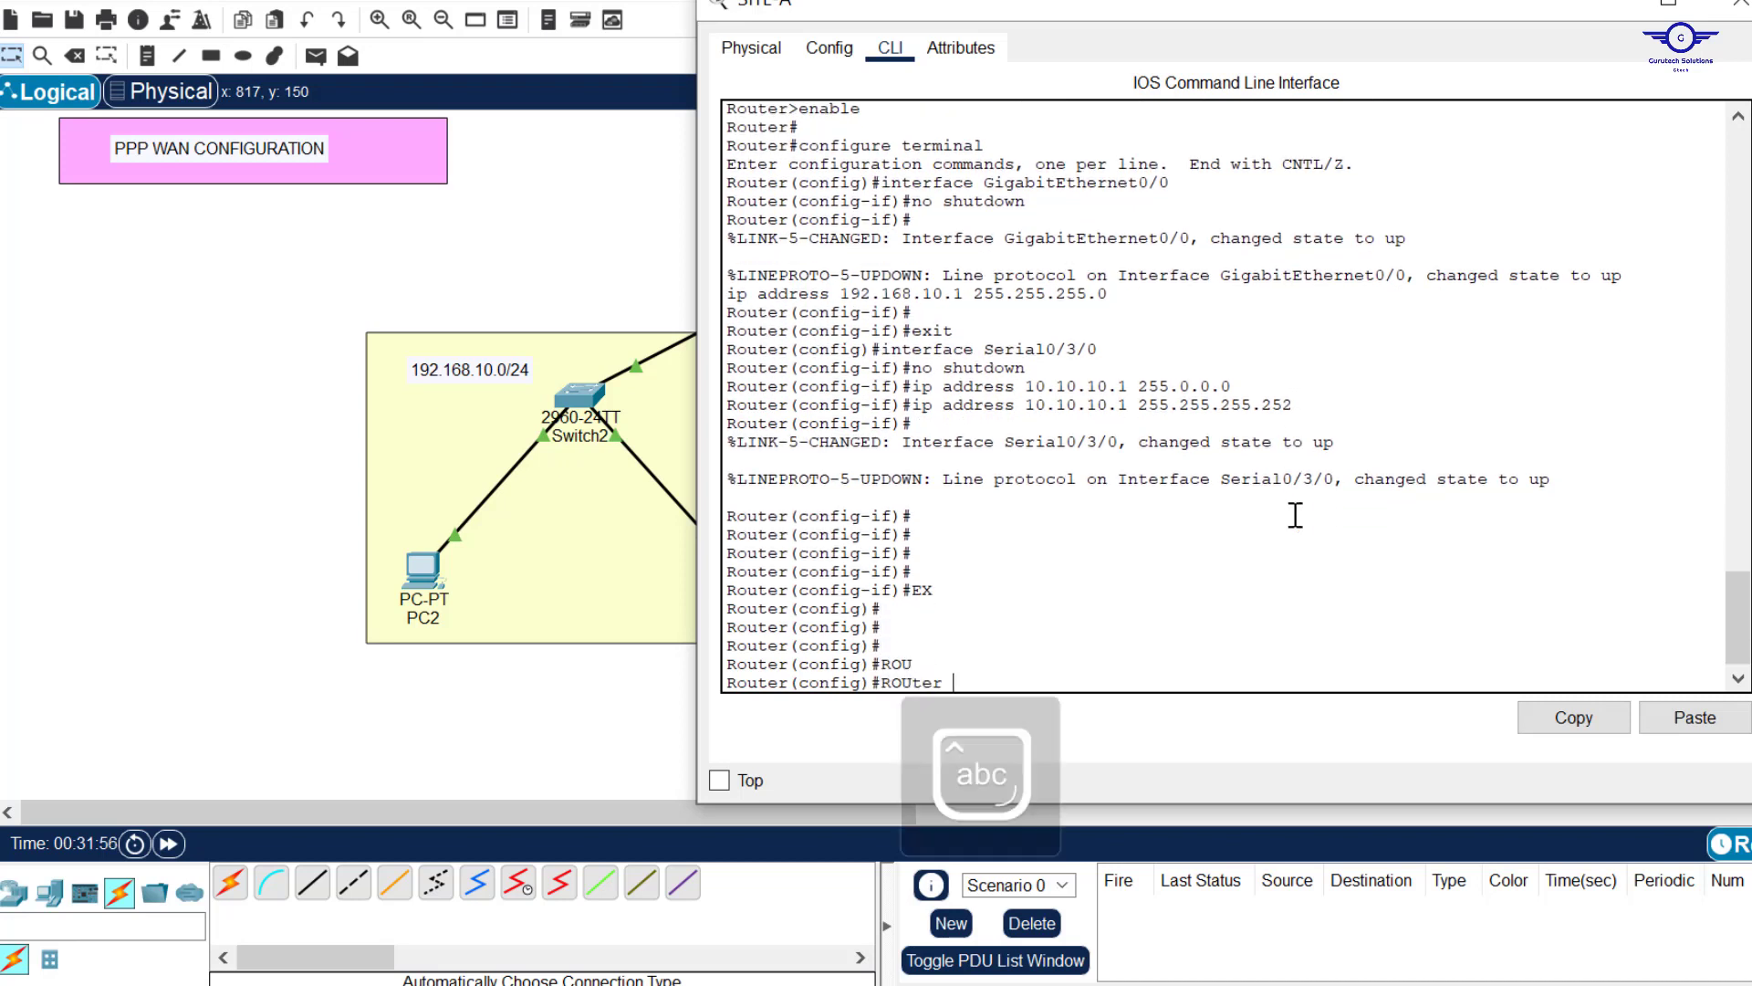
pyautogui.write('o')
pyautogui.press('Tab')
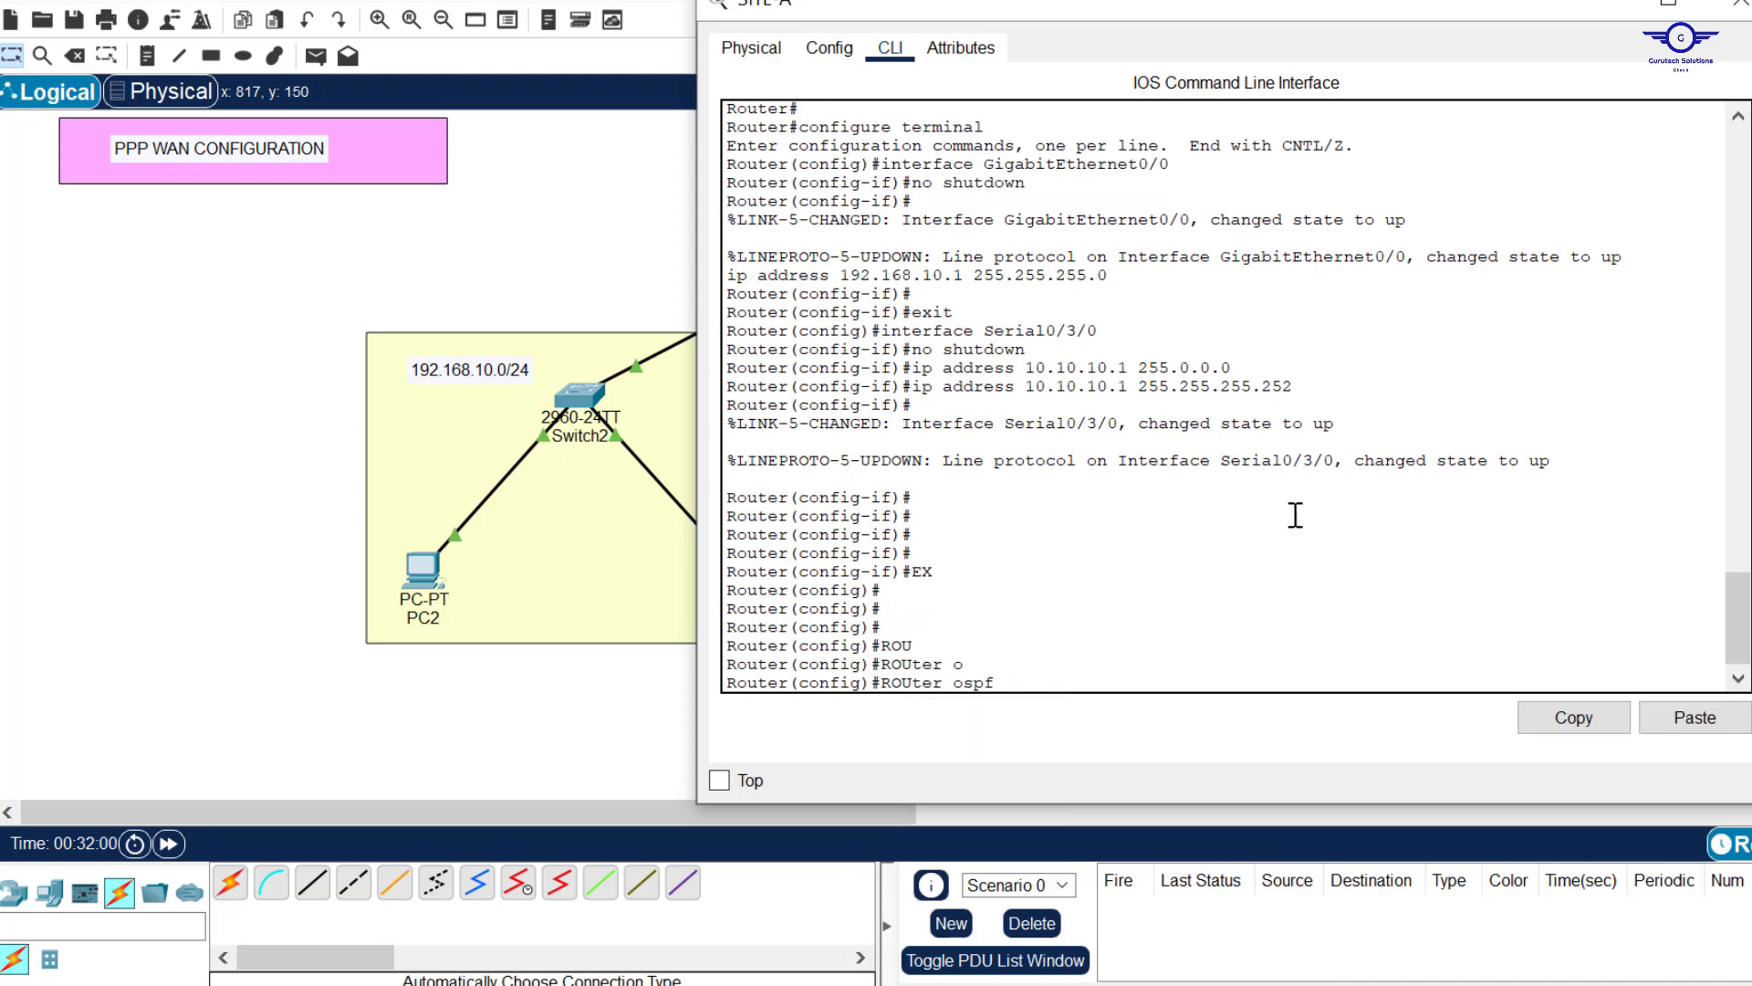
pyautogui.write('25')
pyautogui.press('Return')
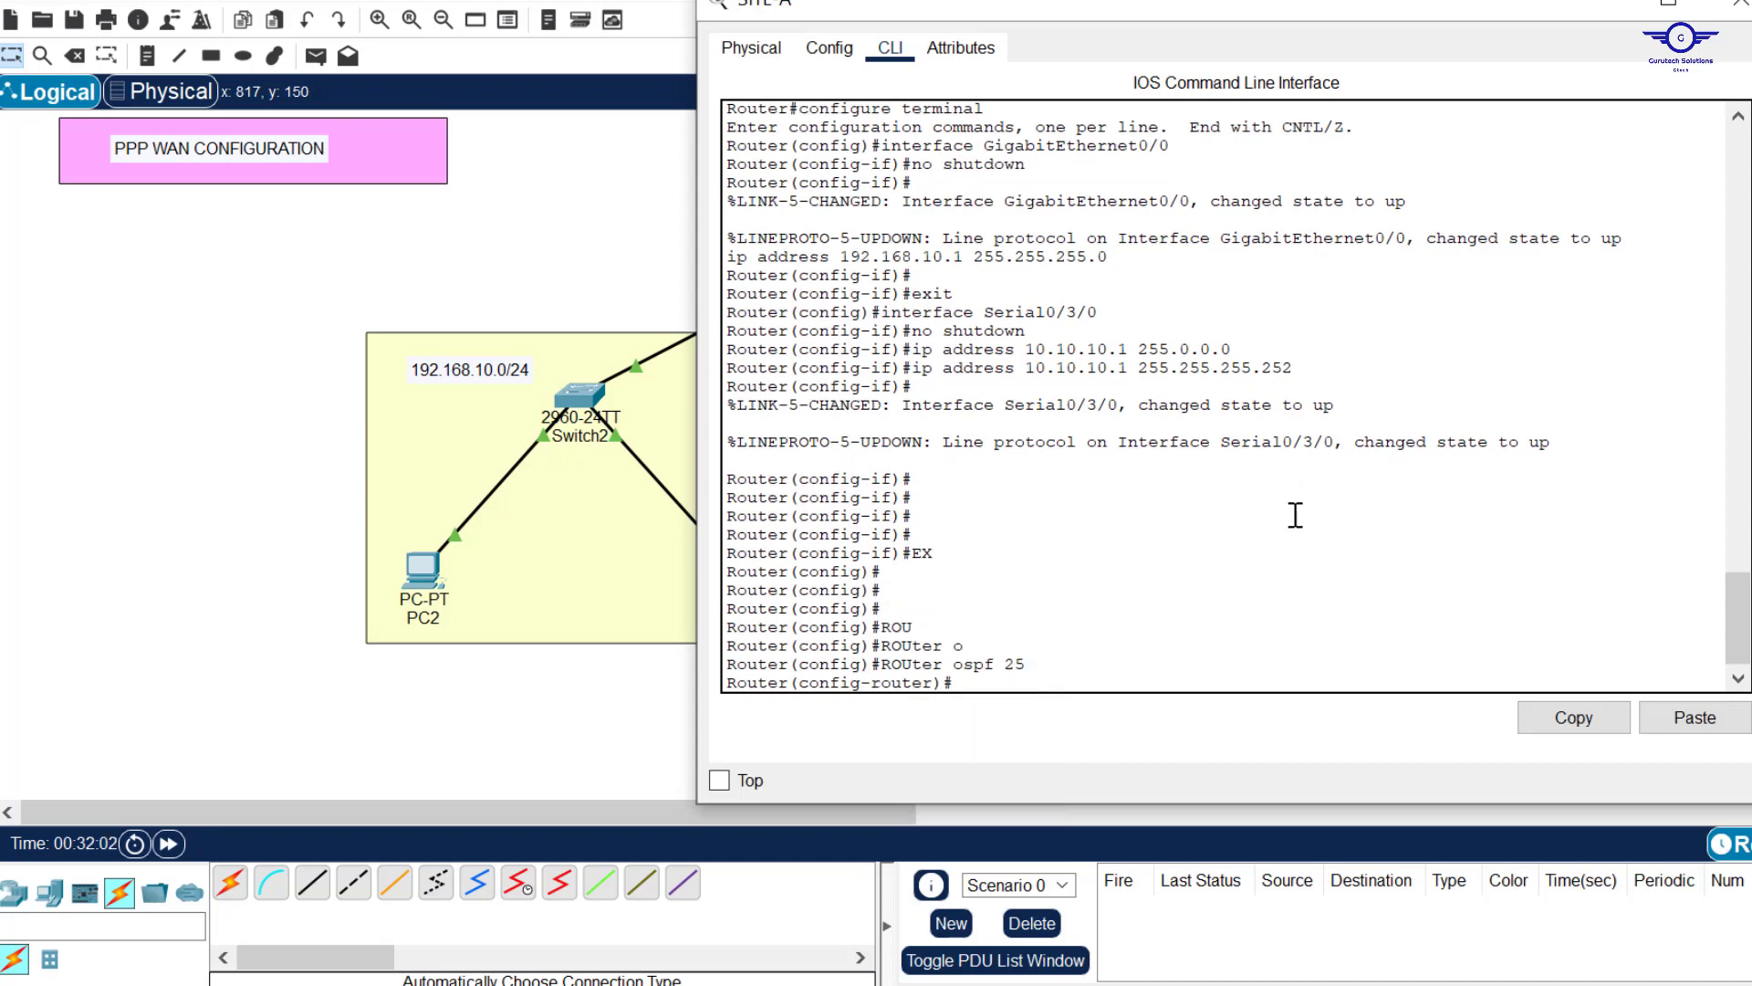
# - Set router-id 1.1.1.1 and advertise 10.10.10.0 0.0.0.3 in area 0
pyautogui.write('rou')
pyautogui.press('Tab')
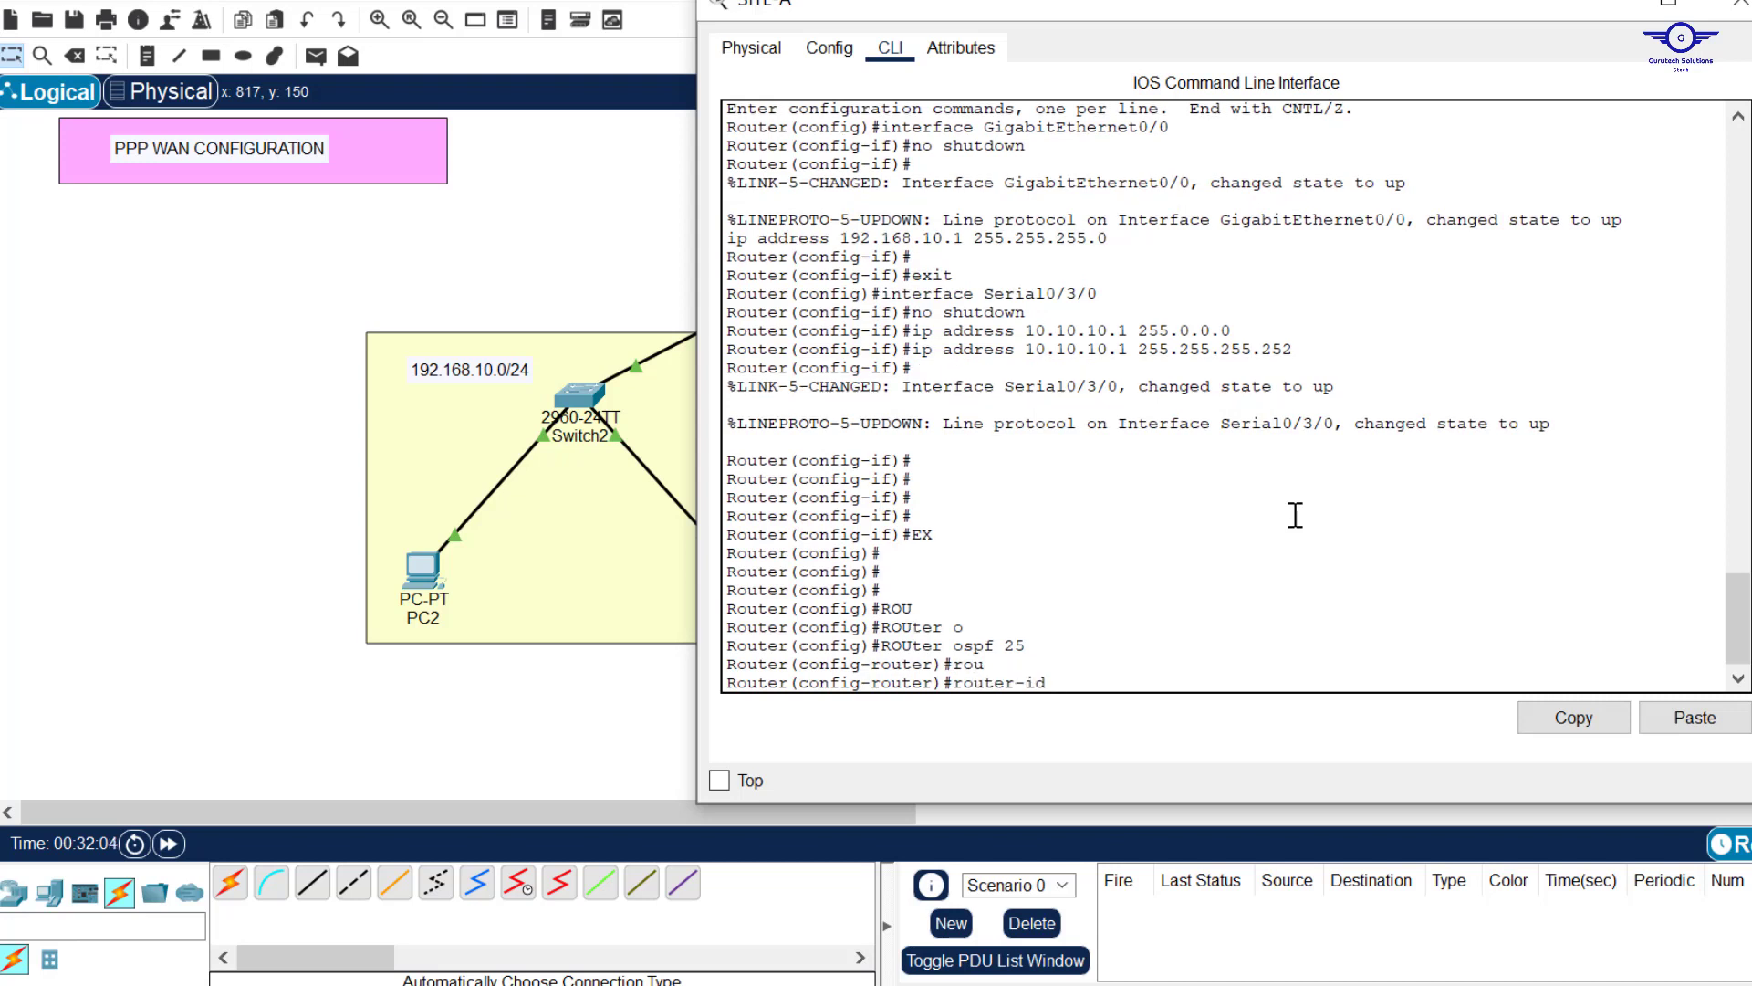
pyautogui.write('1.1.1.1')
pyautogui.press('Return')
pyautogui.press('Return')
pyautogui.press('Return')
pyautogui.write('netw')
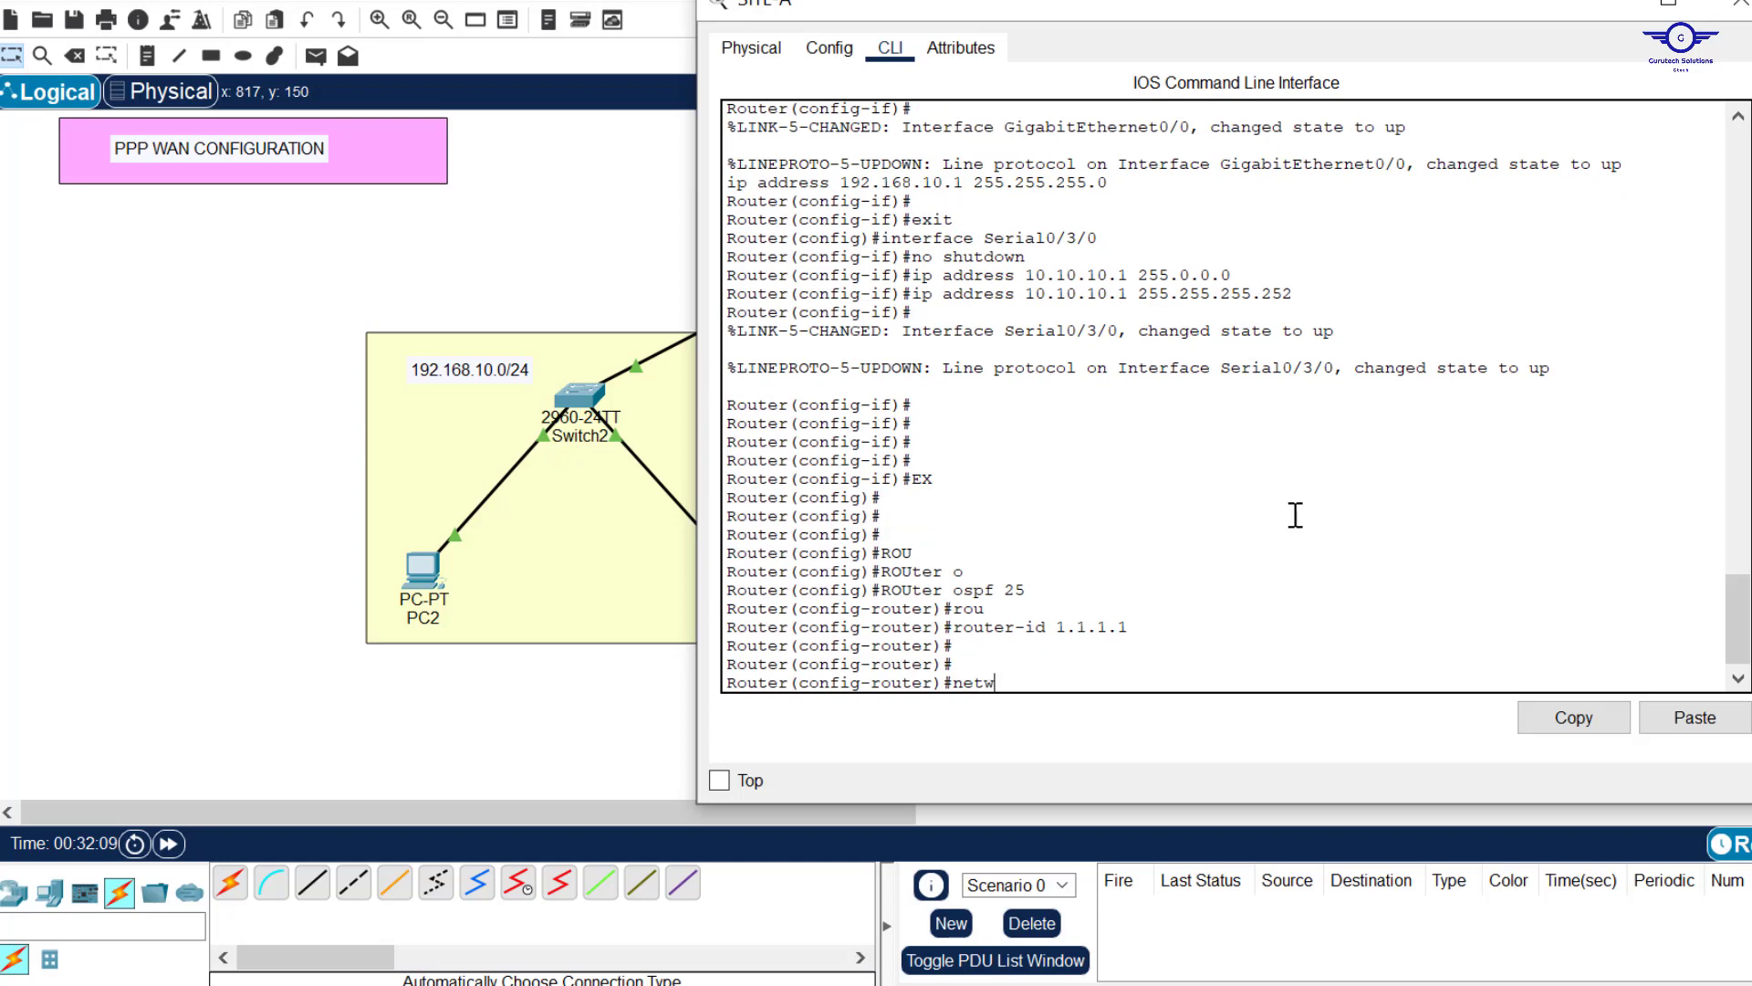
pyautogui.press('Tab')
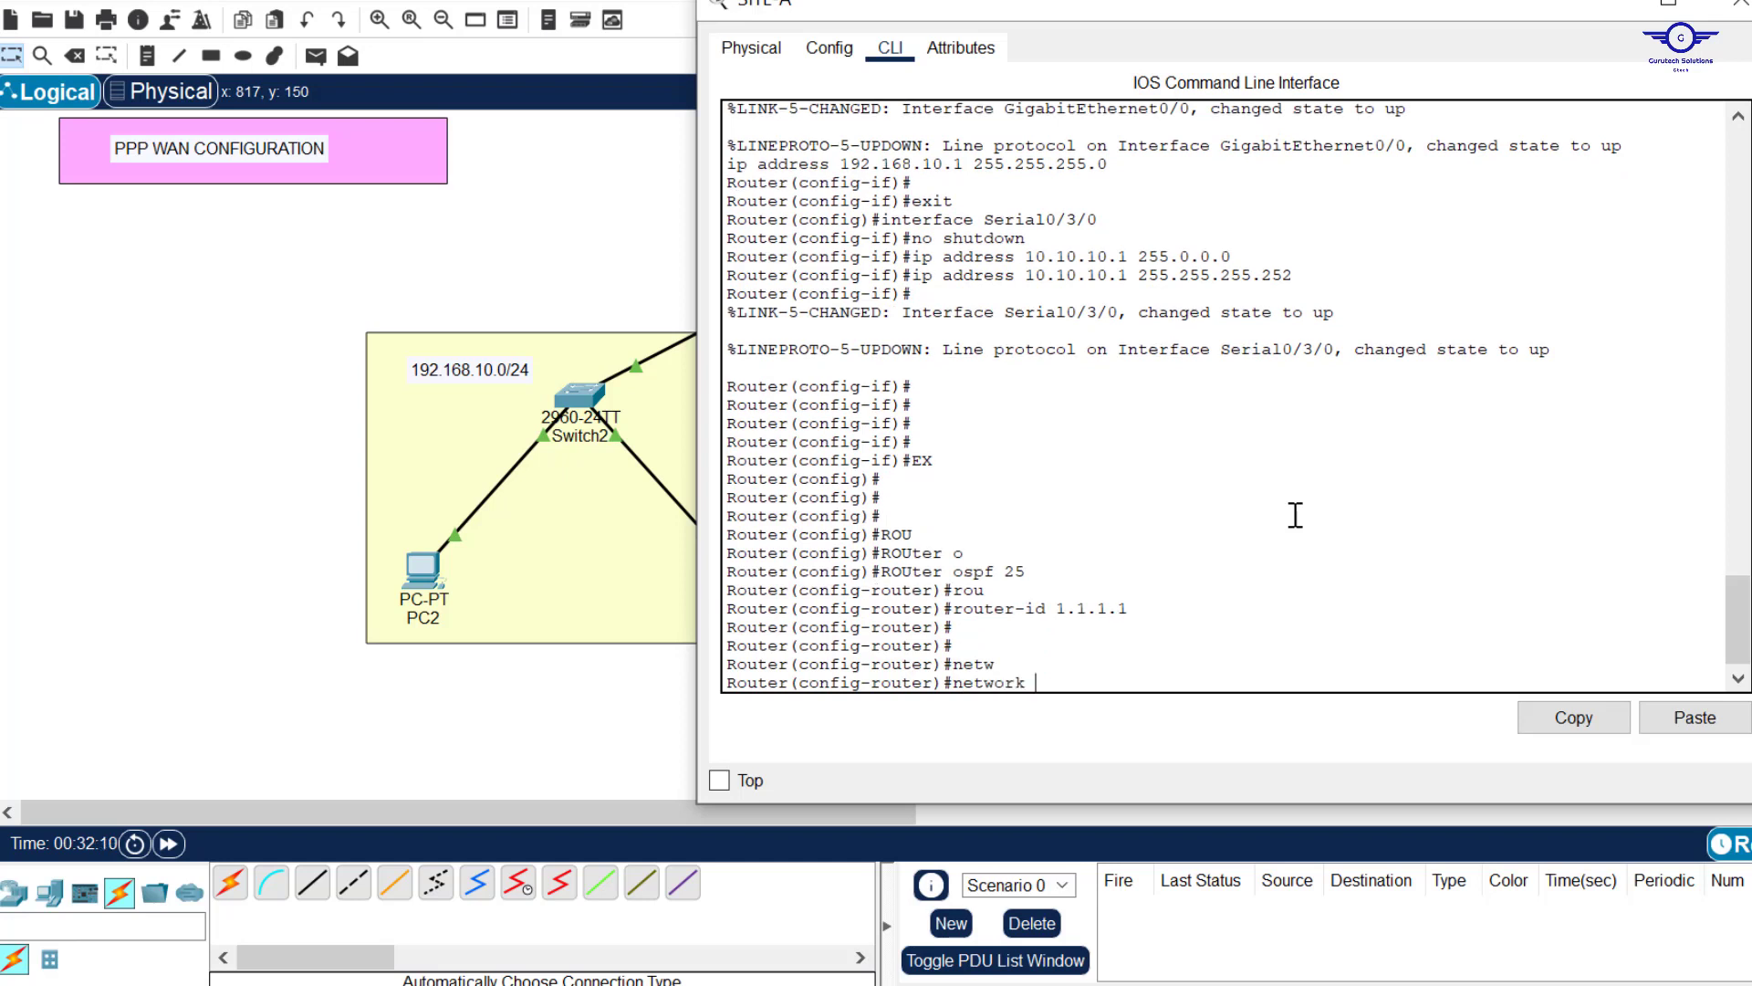
pyautogui.write('10.10.10.0 0.0.0.3 ar')
pyautogui.press('Tab')
pyautogui.write('0')
pyautogui.press('Return')
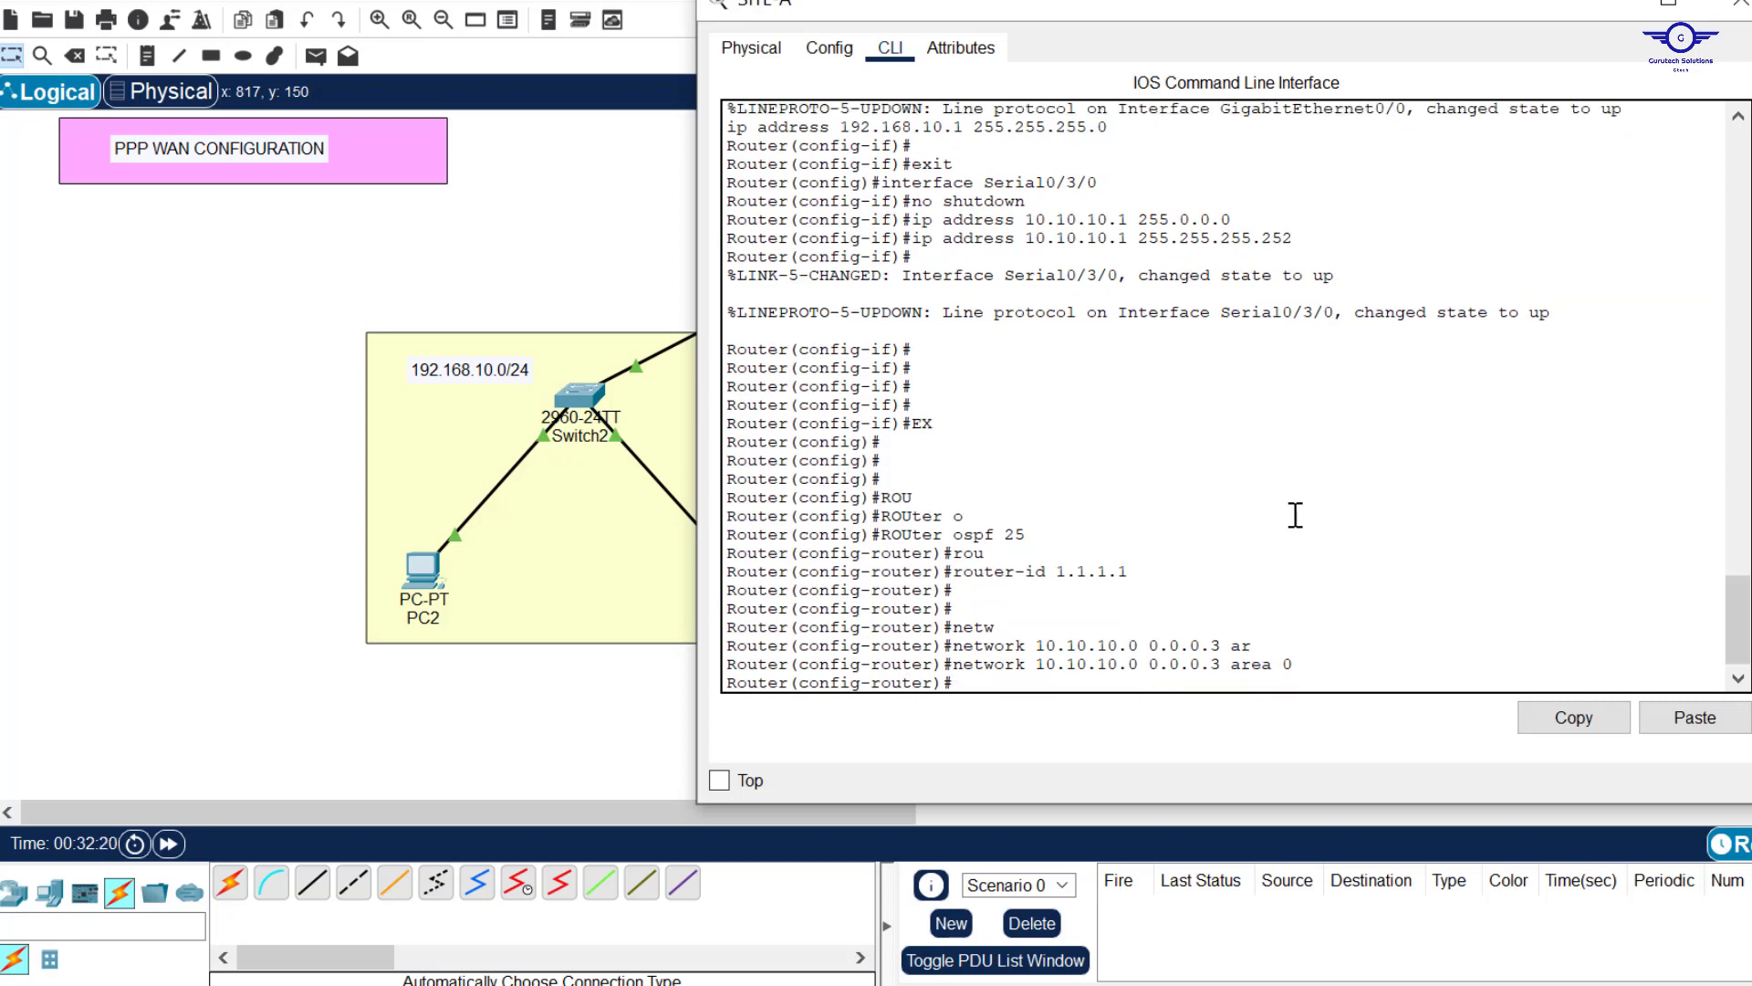
# - Advertise 192.168.10.0 0.0.0.255 in OSPF area 0
pyautogui.write('netw')
pyautogui.press('Tab')
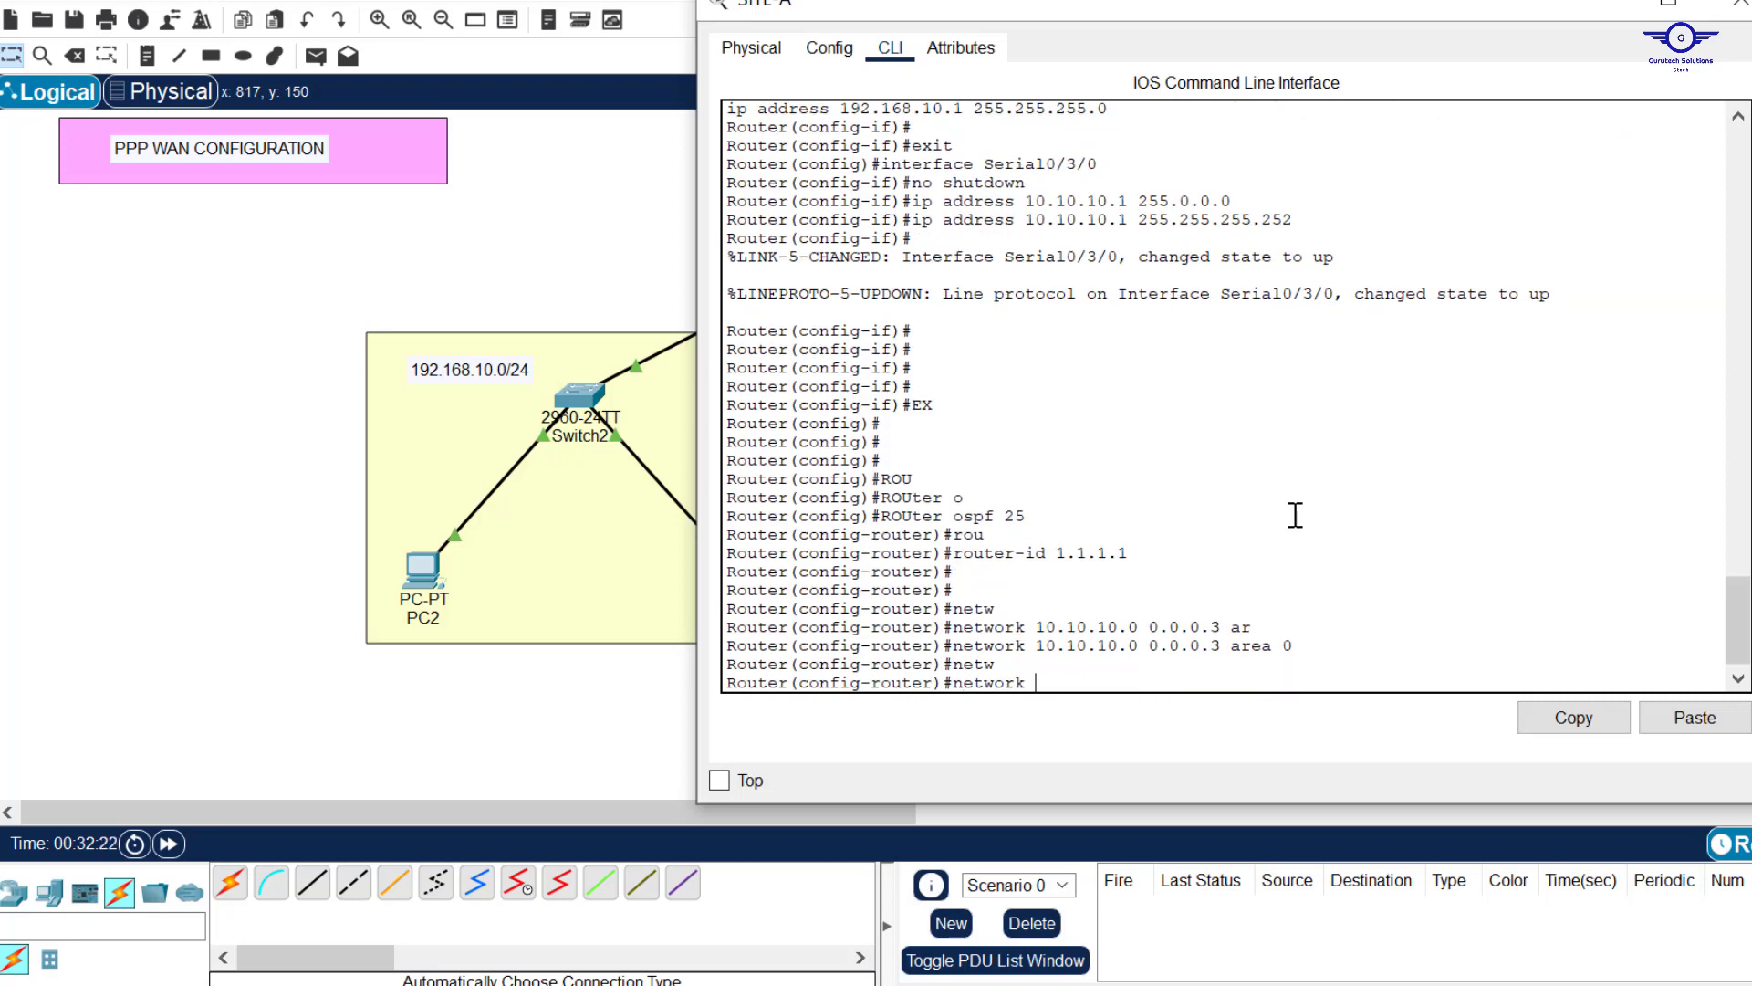
pyautogui.write('192.168.10.0 0.0.0.')
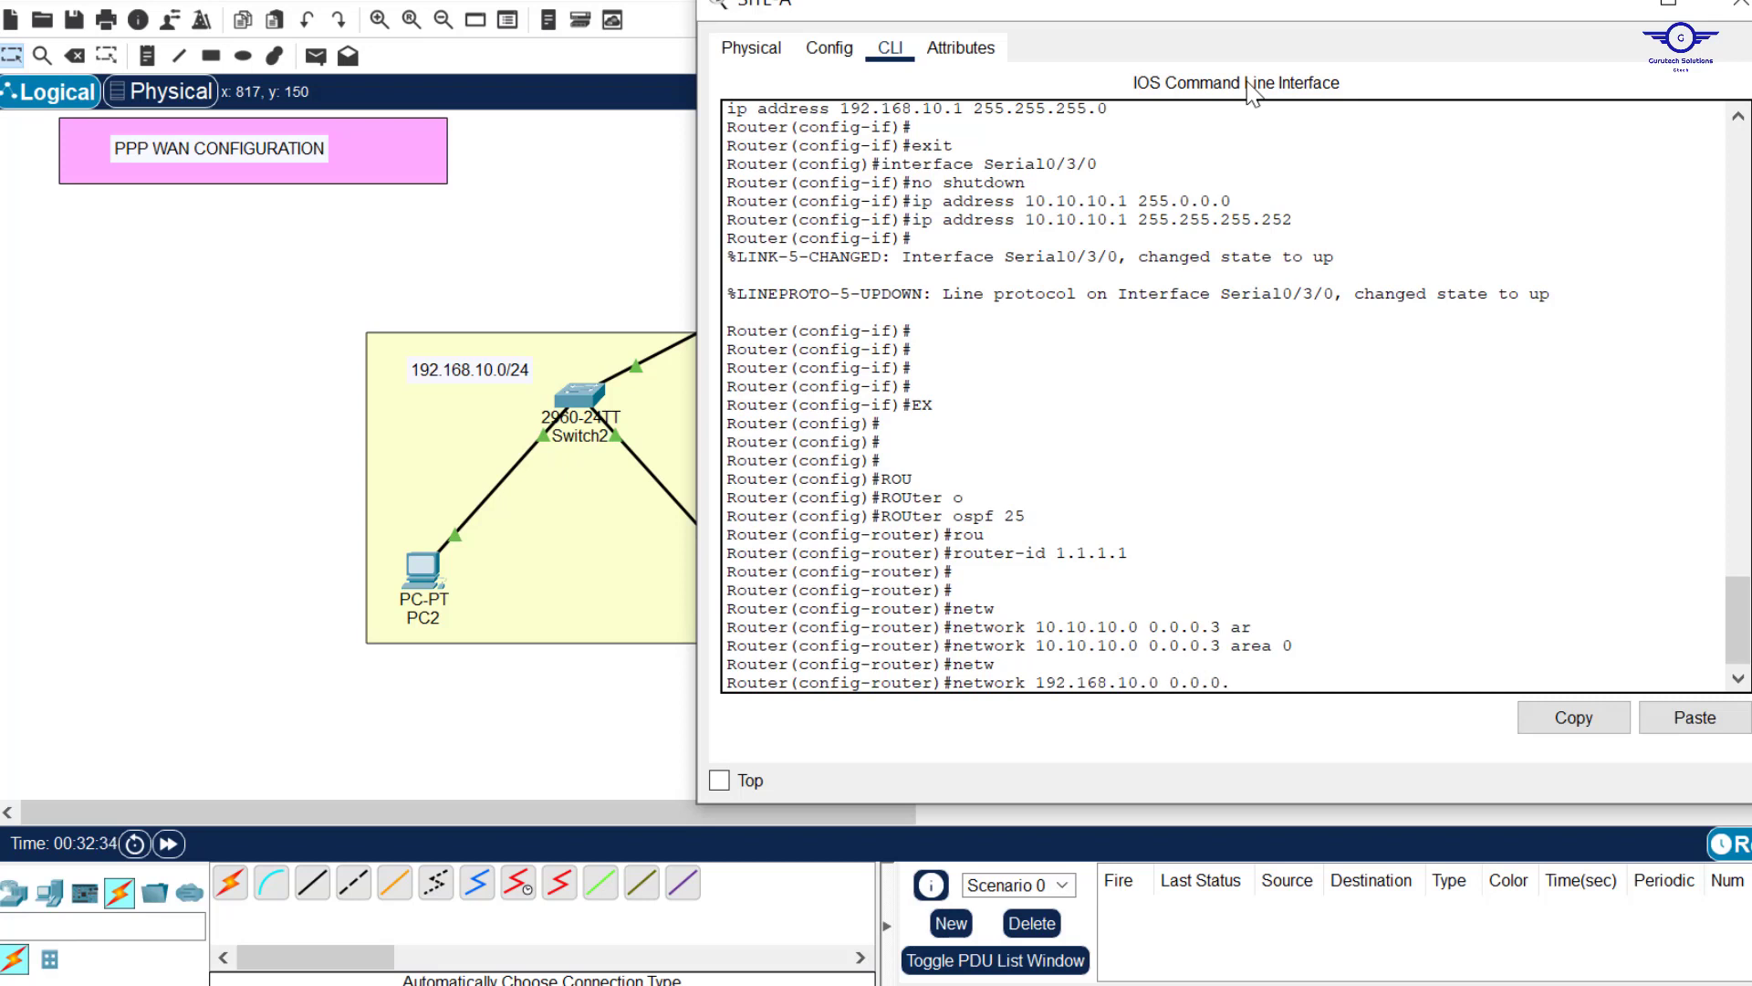
pyautogui.write('255 ar')
pyautogui.press('Tab')
pyautogui.write('0')
pyautogui.press('Return')
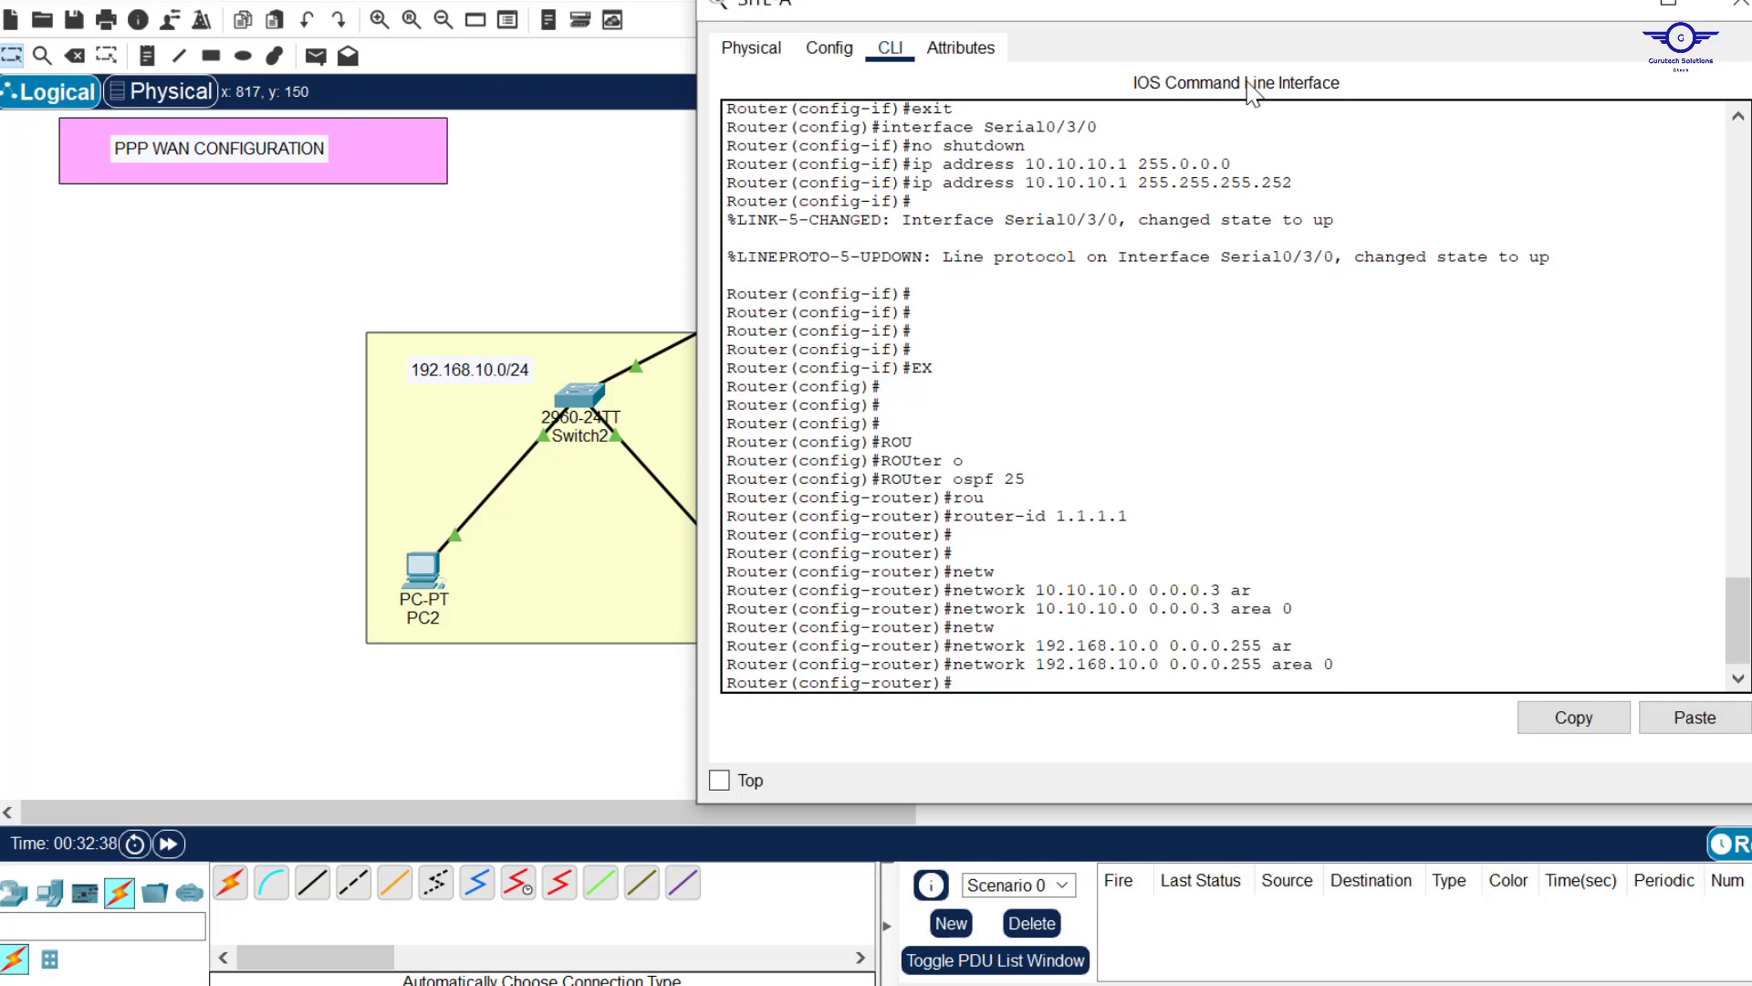
# - Exit OSPF mode, save SITE-A's configuration with do wr, and close the console
pyautogui.write('ex')
pyautogui.press('Return')
pyautogui.press('Return')
pyautogui.press('Return')
pyautogui.press('Return')
pyautogui.press('Return')
pyautogui.write('d')
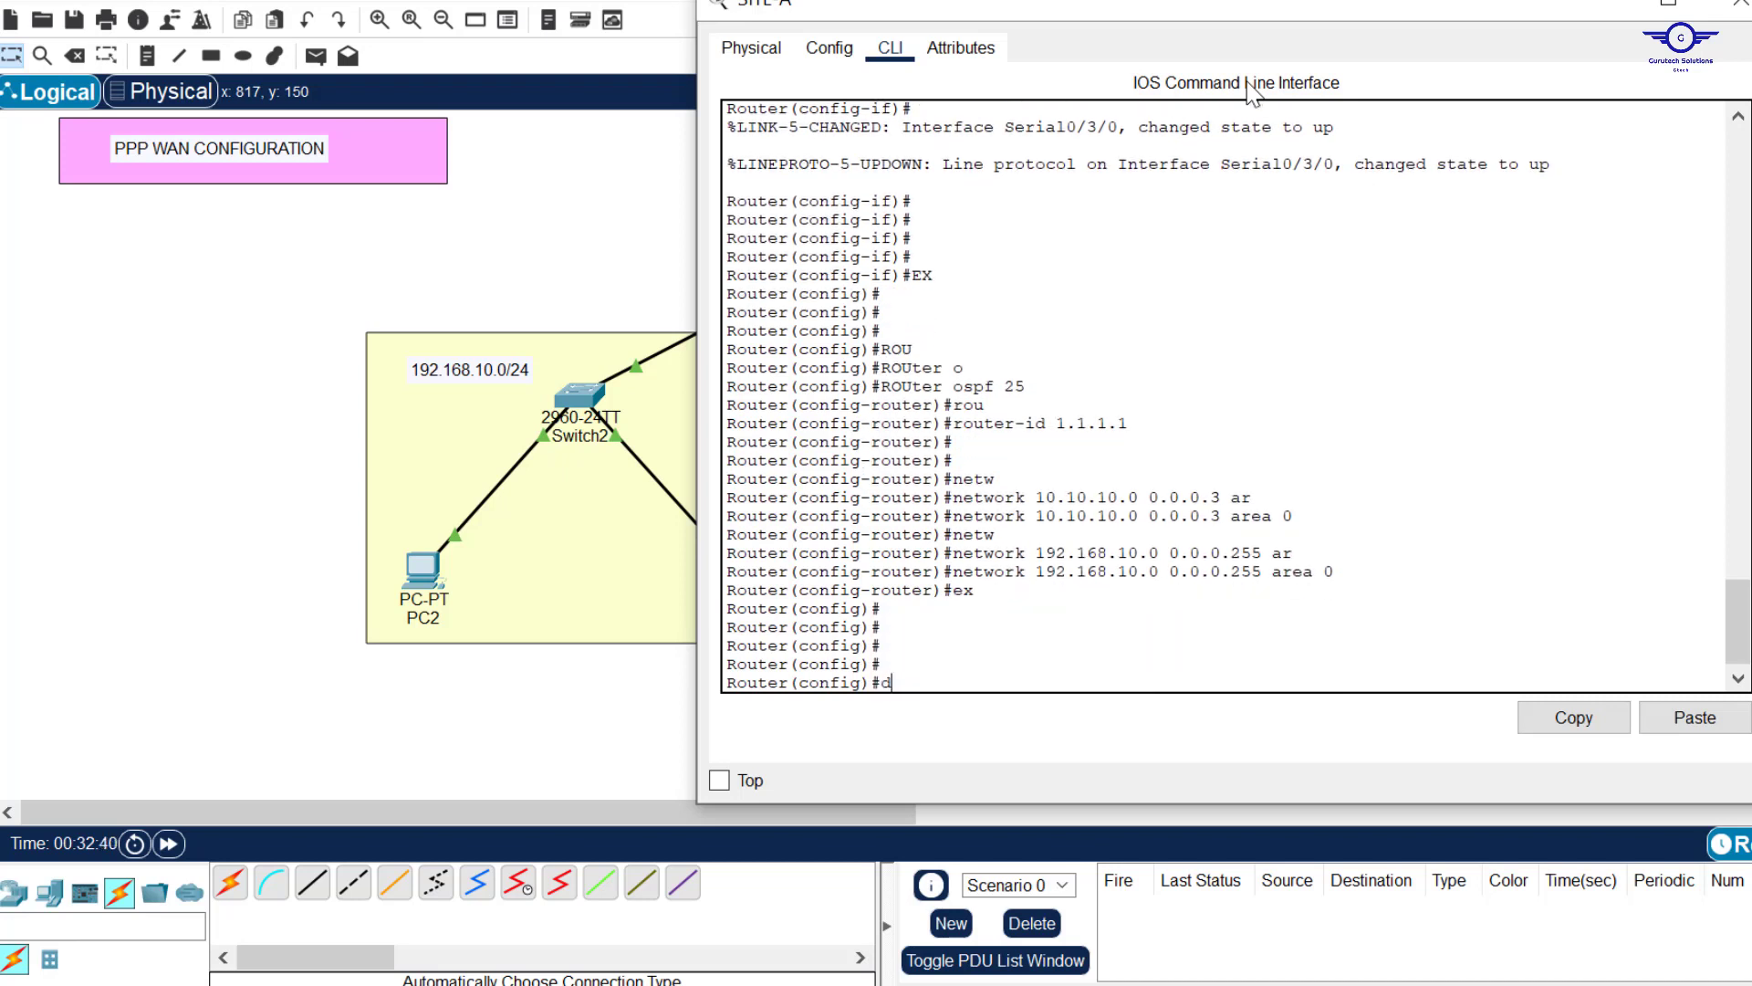
pyautogui.write('o wr')
pyautogui.press('Return')
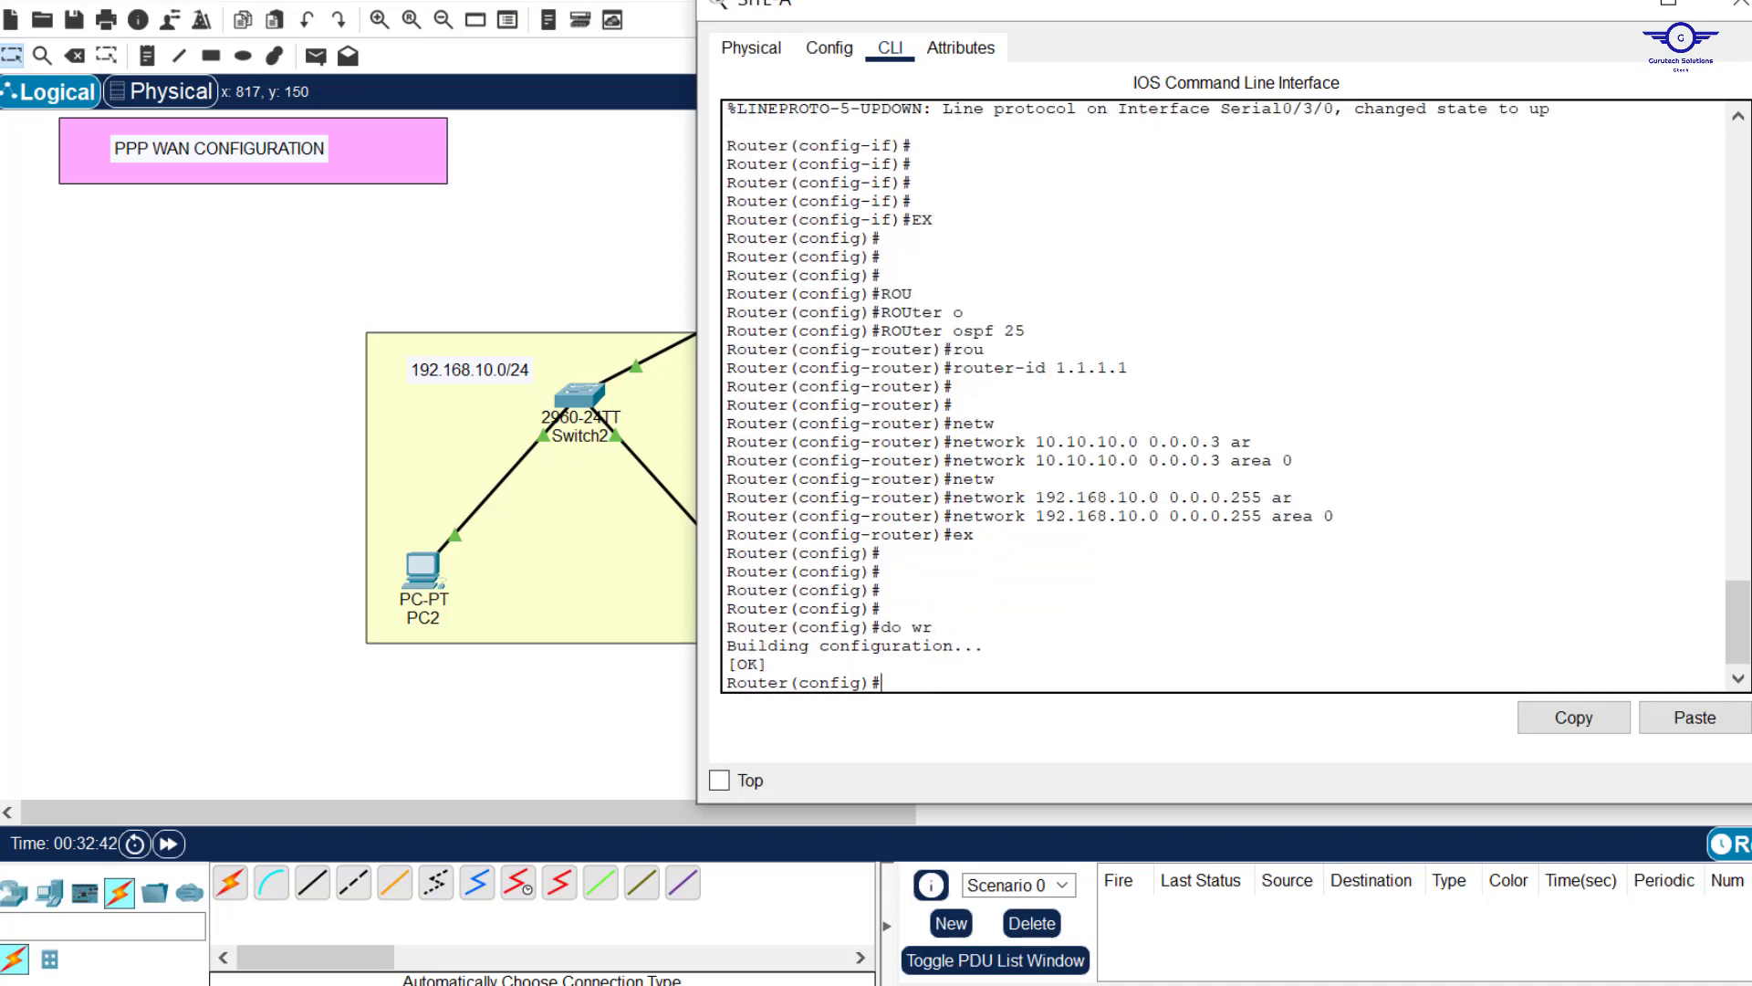
pyautogui.click(1737, 3)
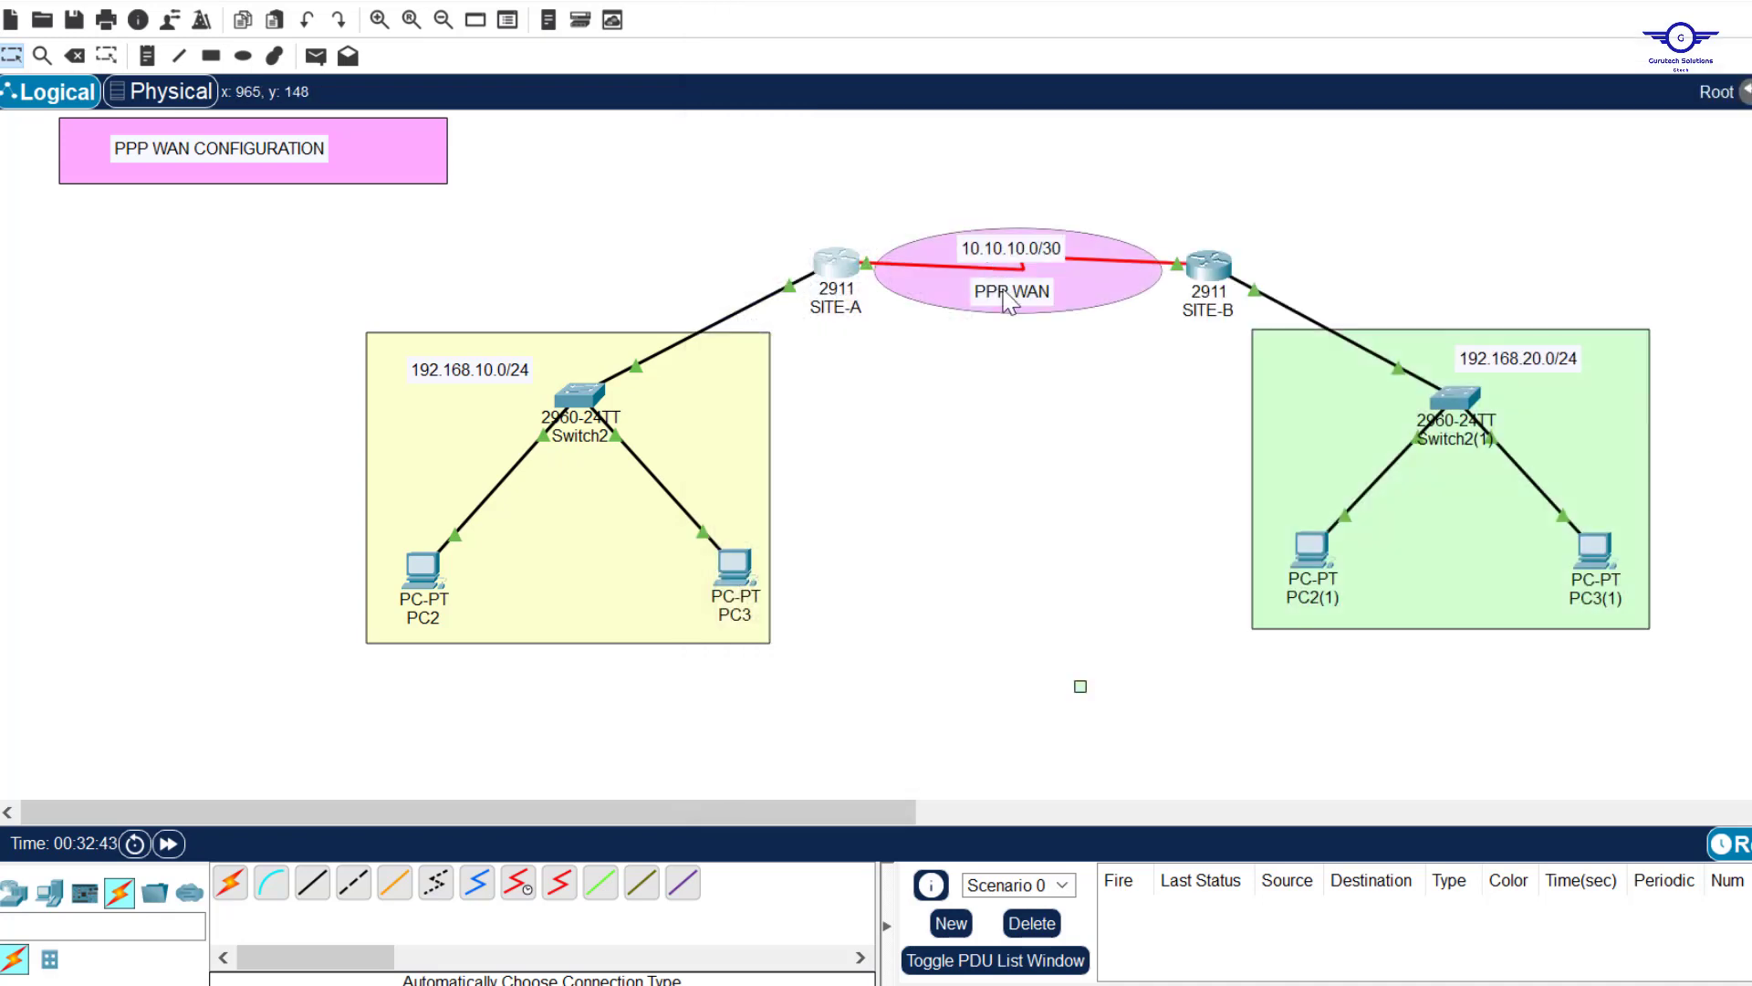
# - Open SITE-B's CLI and leave interface configuration mode
pyautogui.click(1207, 262)
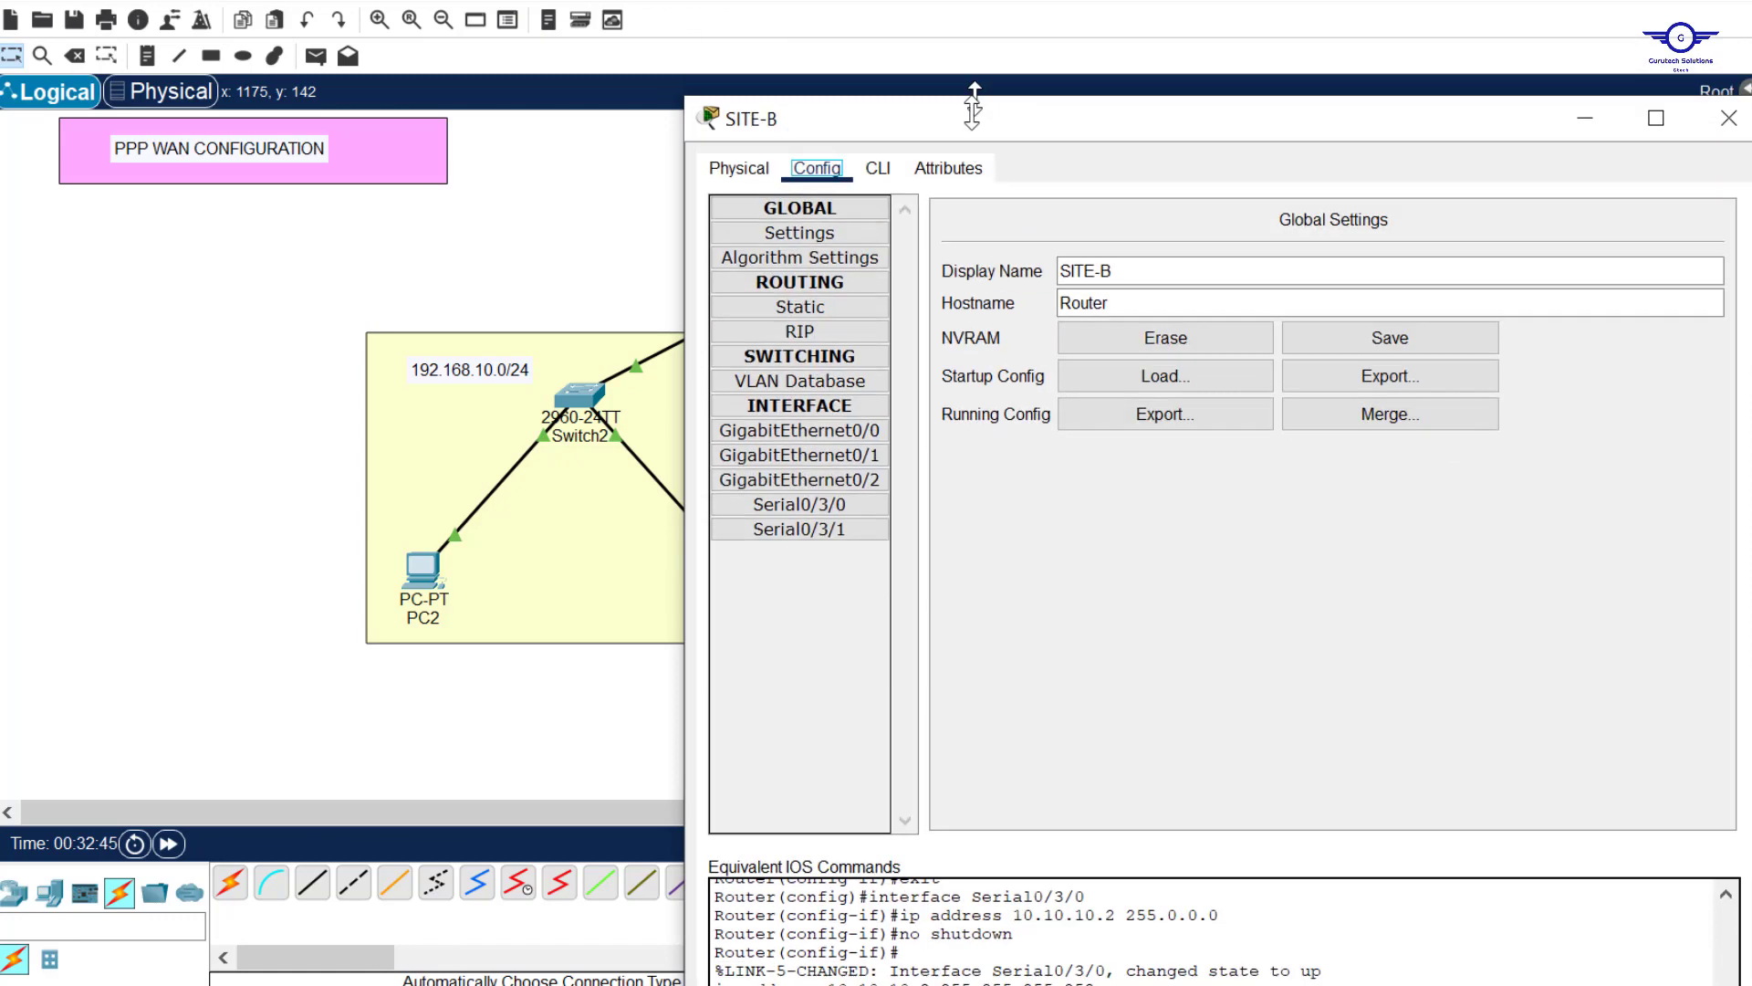
pyautogui.moveTo(961, 160); pyautogui.dragTo(948, 96)
pyautogui.click(867, 132)
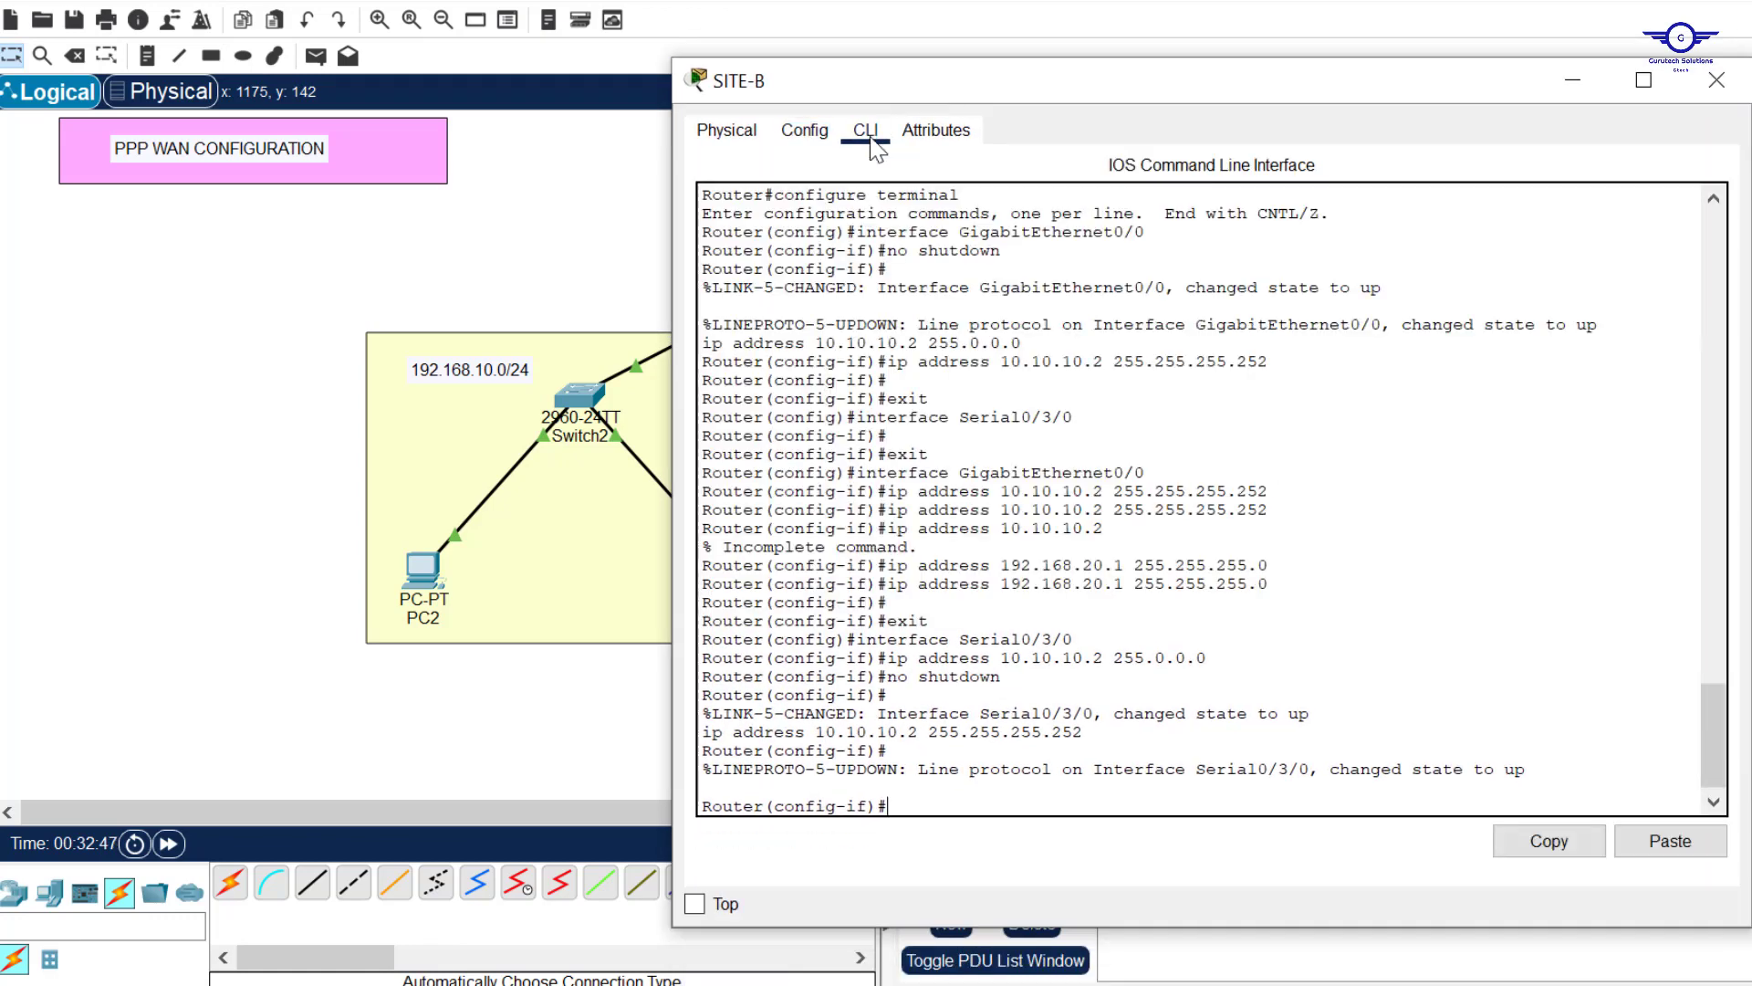
pyautogui.press('Return')
pyautogui.press('Return')
pyautogui.press('Return')
pyautogui.write('ex')
pyautogui.press('Return')
pyautogui.press('Return')
pyautogui.press('Return')
pyautogui.press('Return')
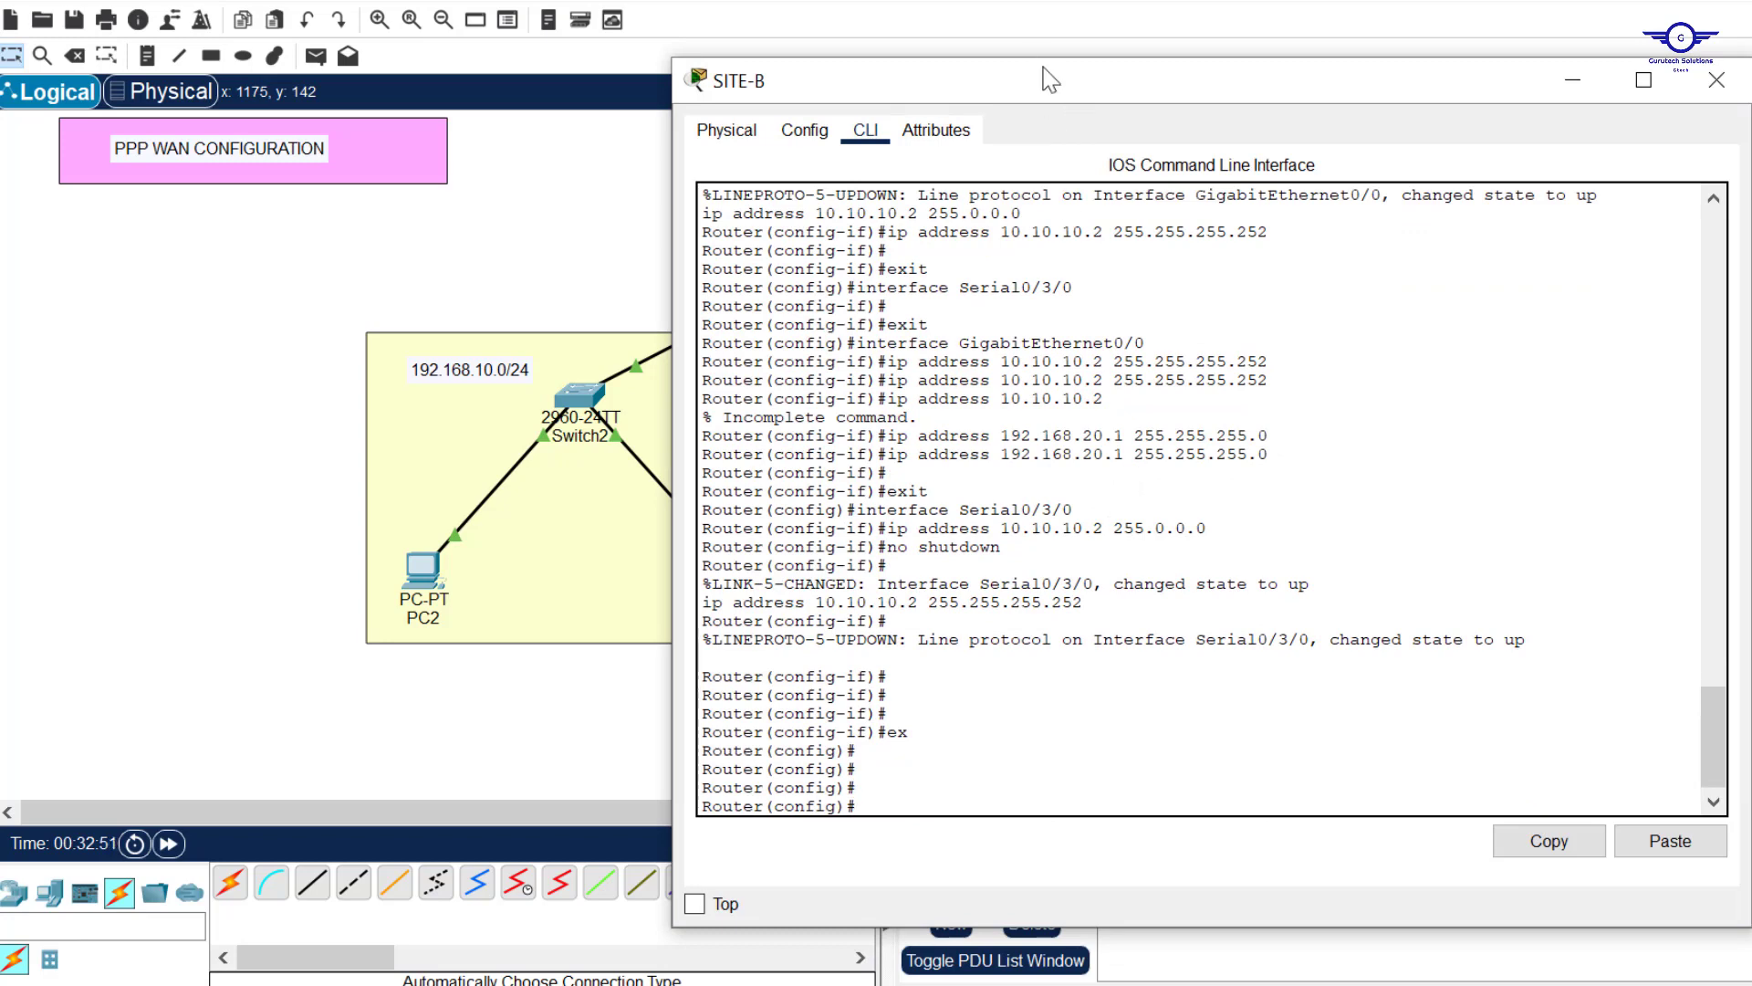
pyautogui.moveTo(1050, 80); pyautogui.dragTo(1047, 5)
# - Start OSPF process 25 on SITE-B with router-id 1.1.2.2
pyautogui.write('rou')
pyautogui.press('Tab')
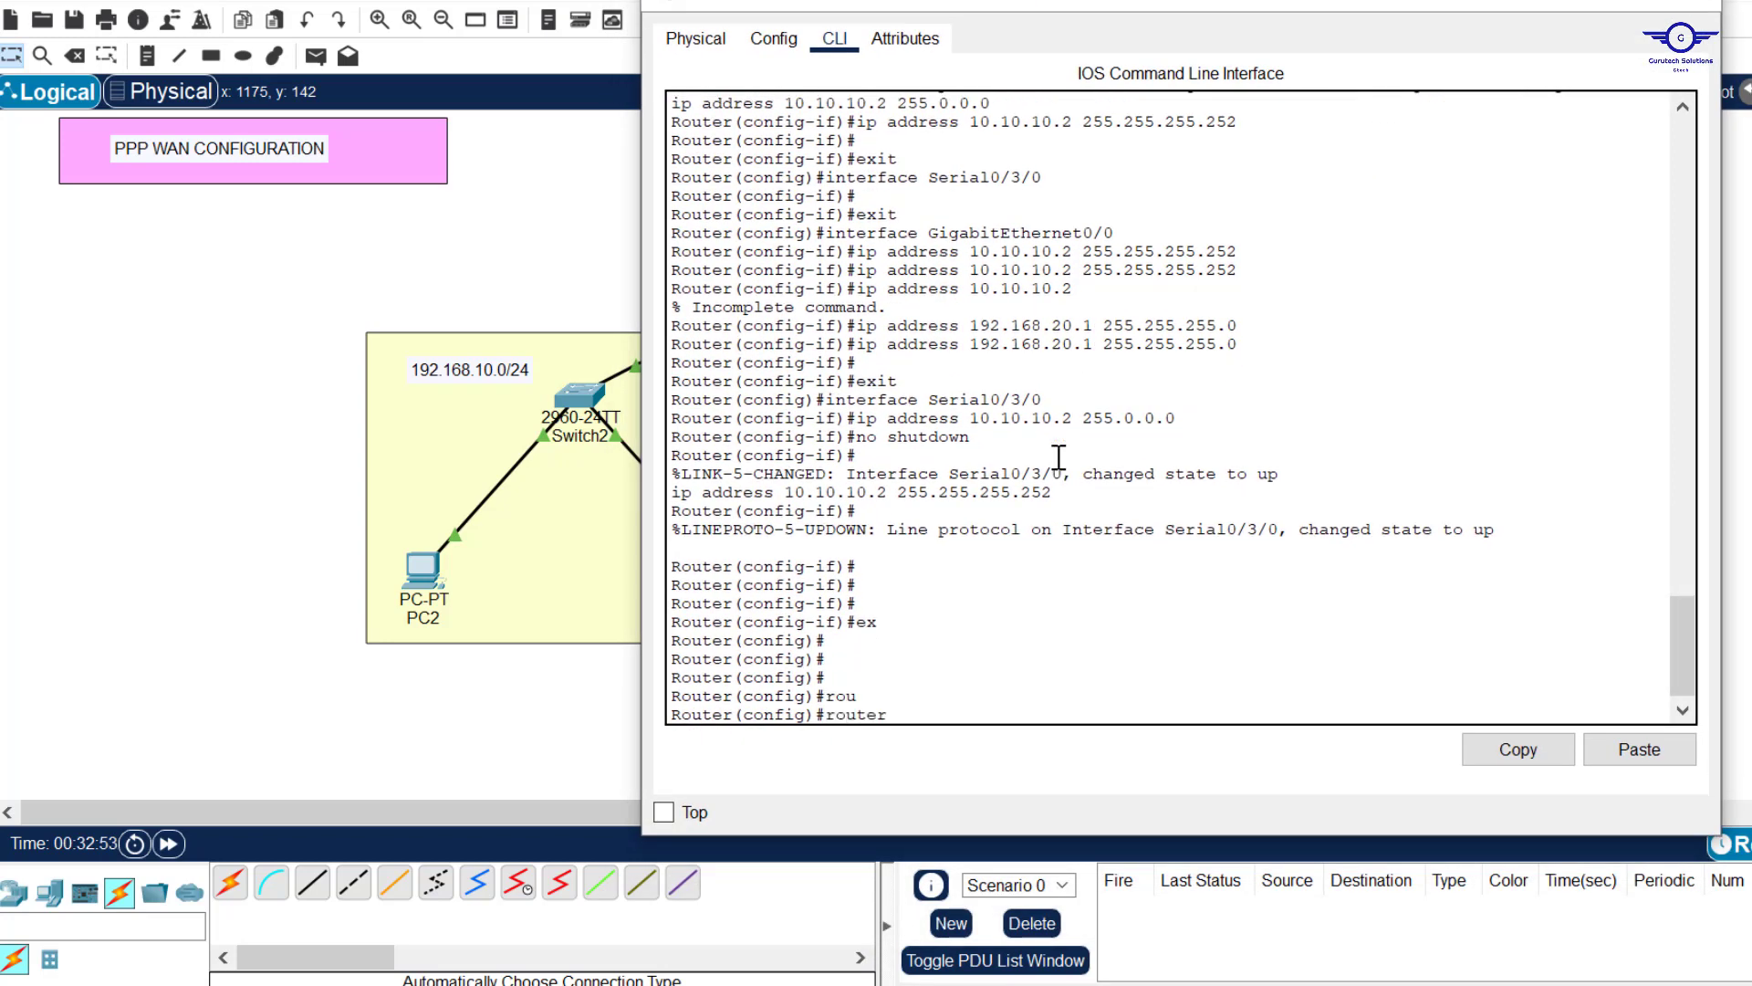
pyautogui.write('os')
pyautogui.press('Tab')
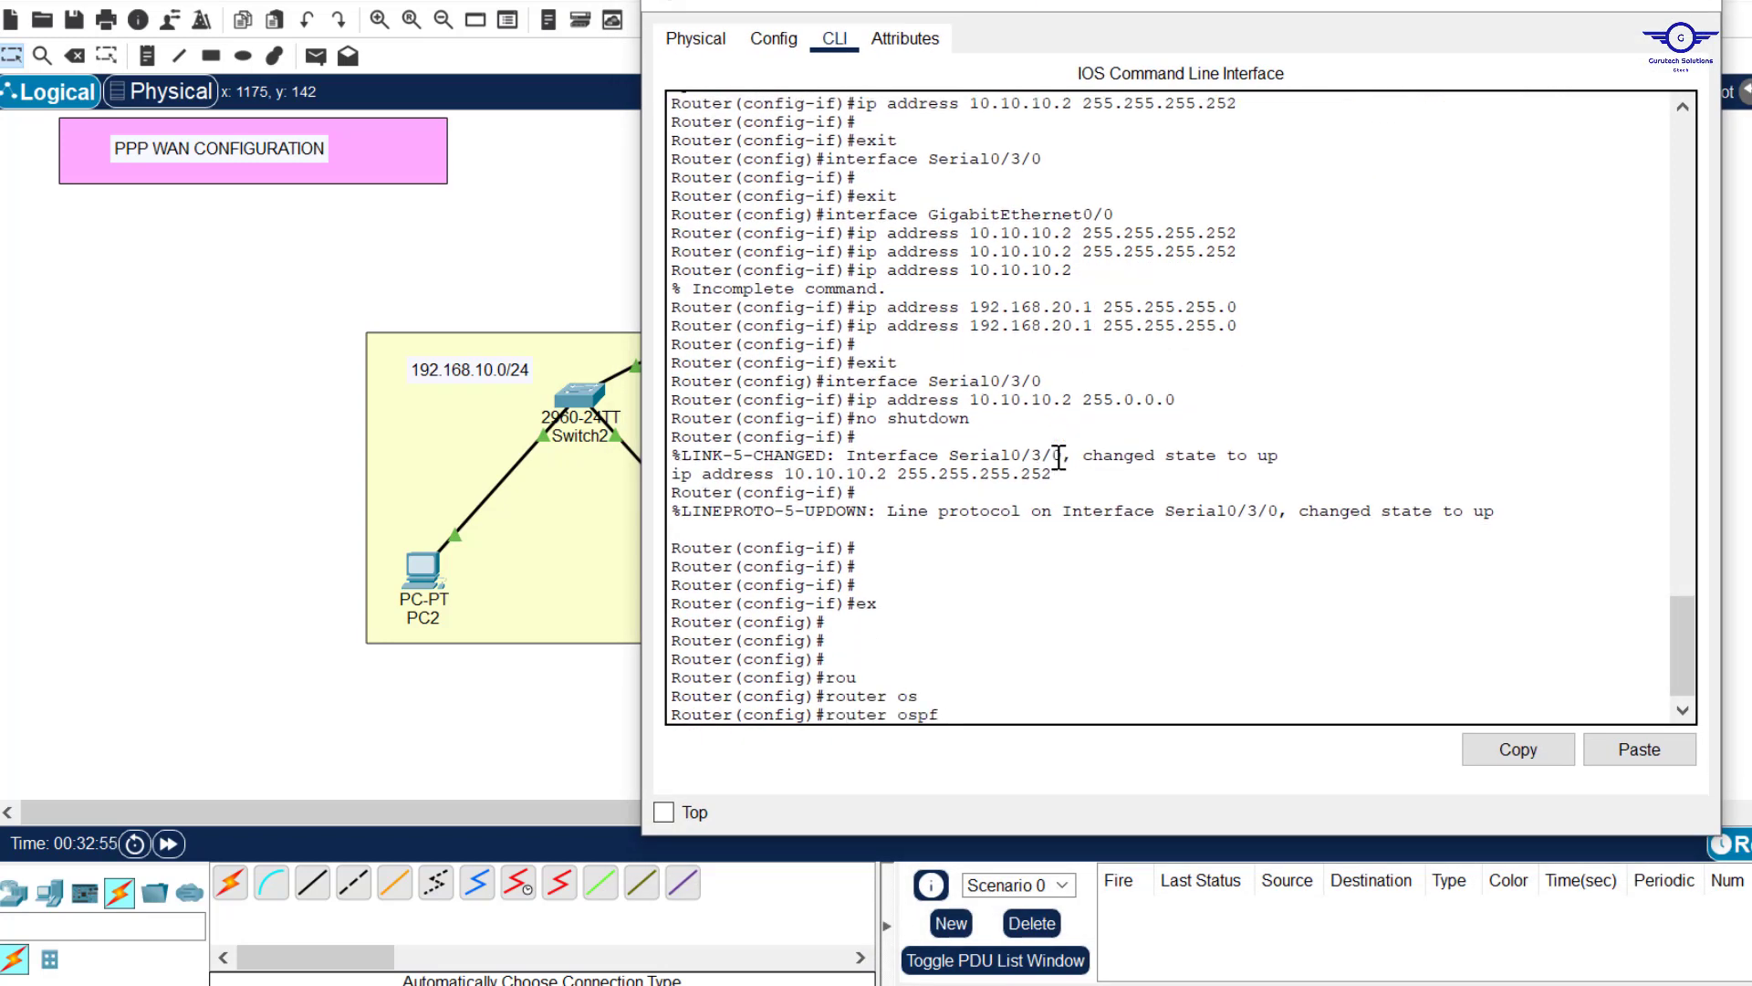
pyautogui.write('25')
pyautogui.press('Return')
pyautogui.press('Return')
pyautogui.write('r(config-r')
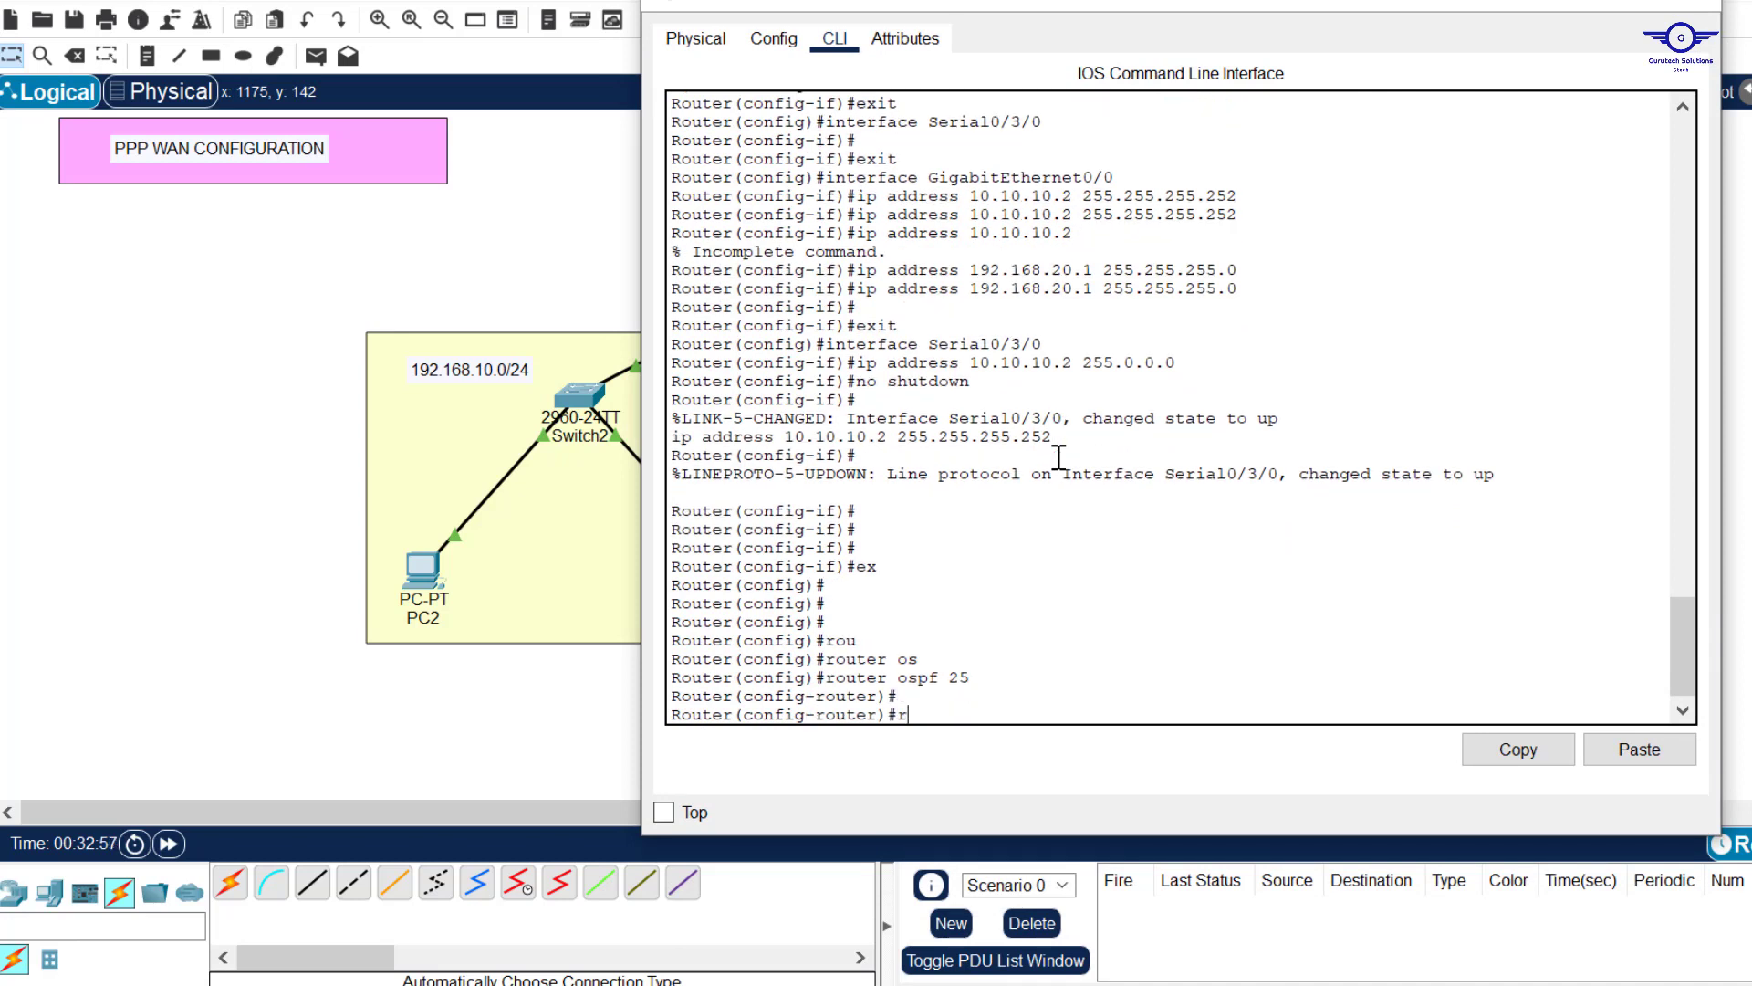
pyautogui.write('ou')
pyautogui.press('Tab')
pyautogui.write('1.1.2.2')
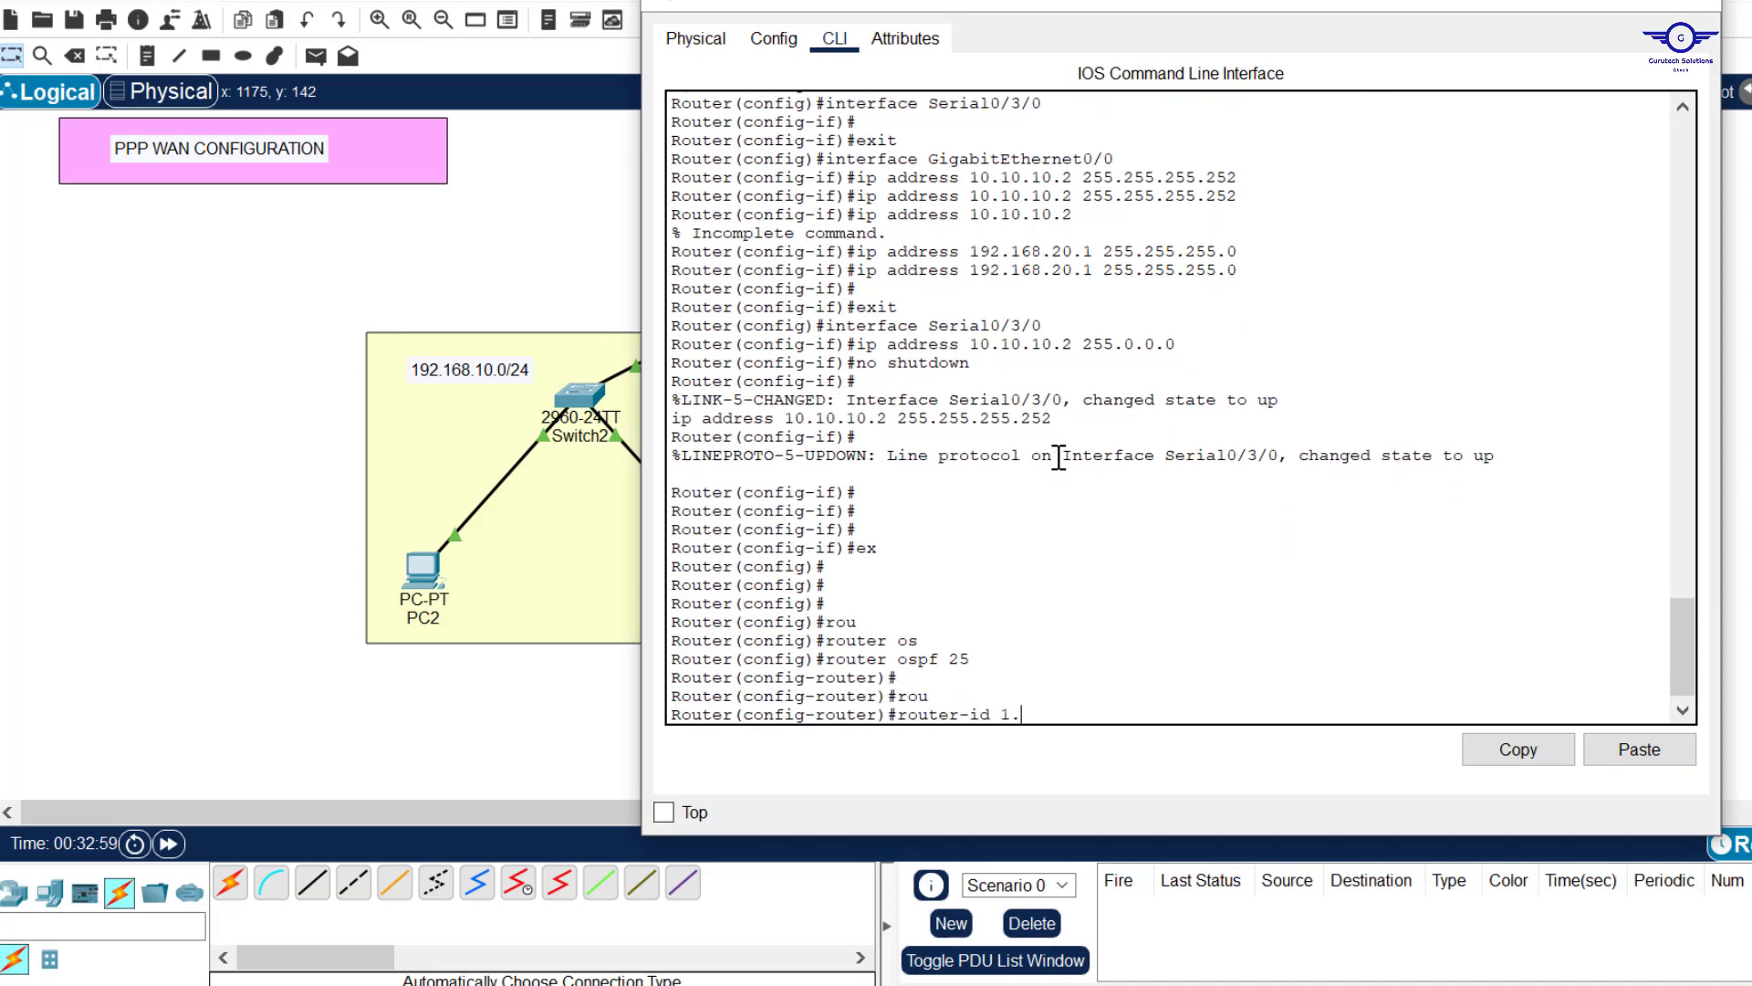
pyautogui.press('Return')
pyautogui.press('Return')
pyautogui.press('Return')
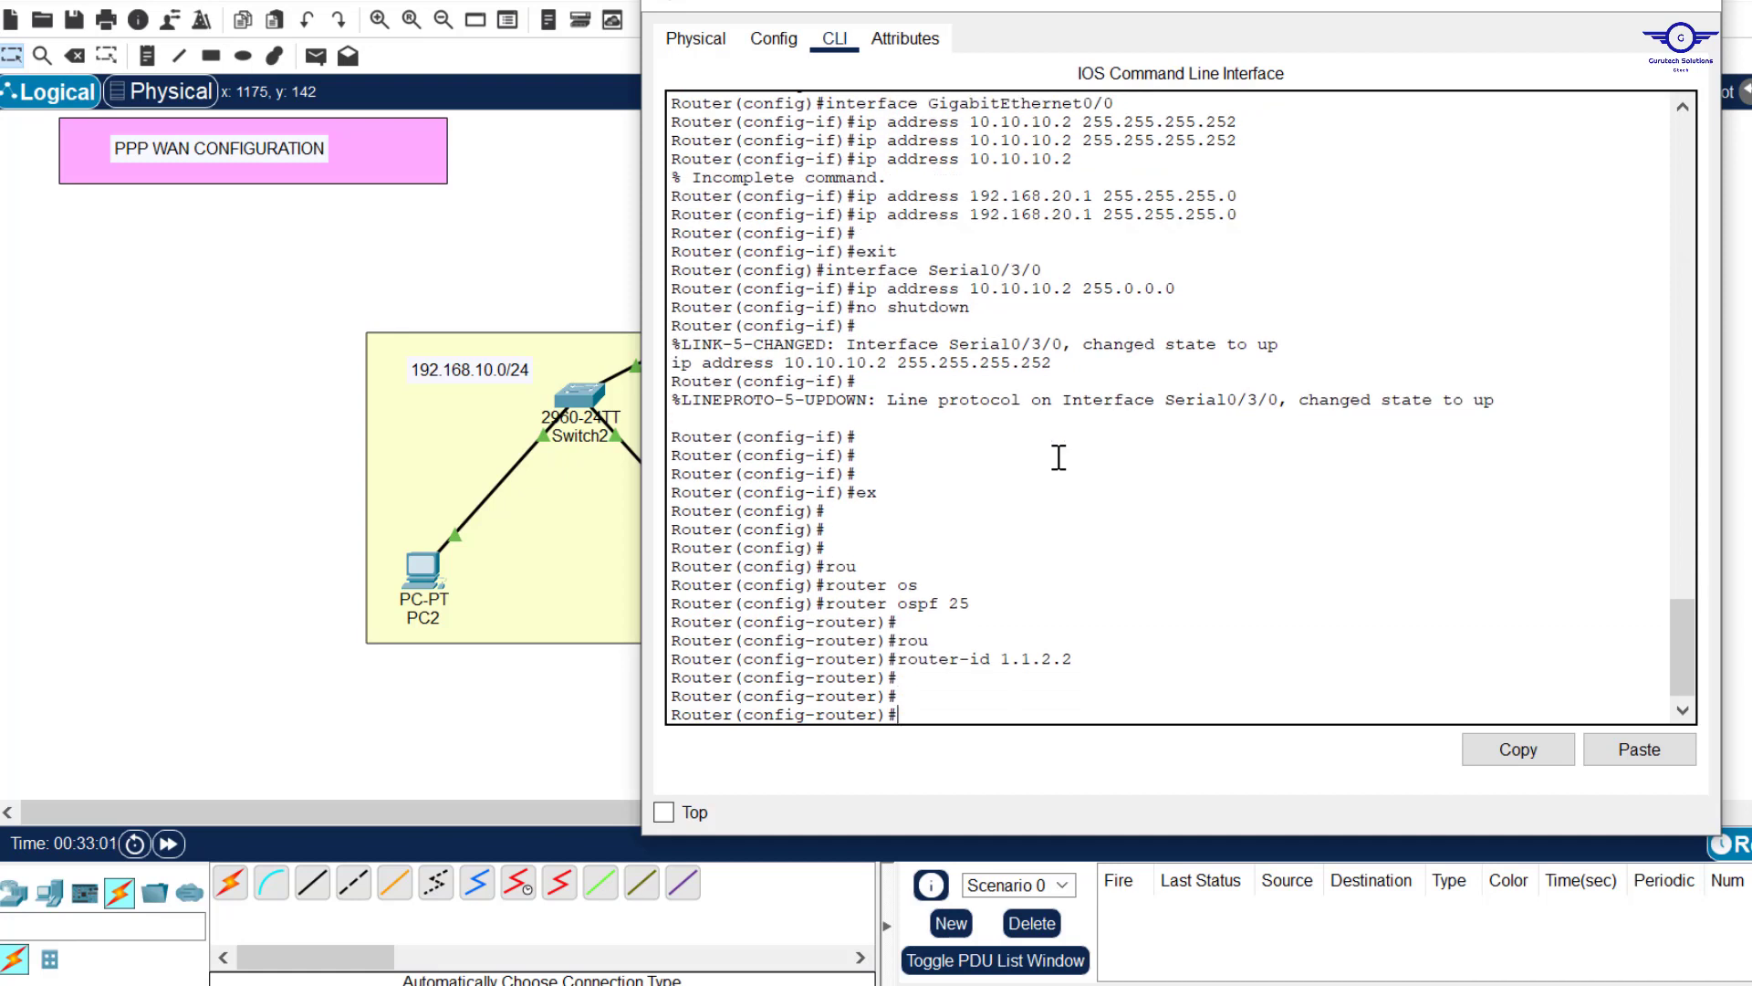
# - Advertise 10.10.10.0 0.0.0.3 in area 0, fixing the mistyped address
pyautogui.write('net')
pyautogui.press('Tab')
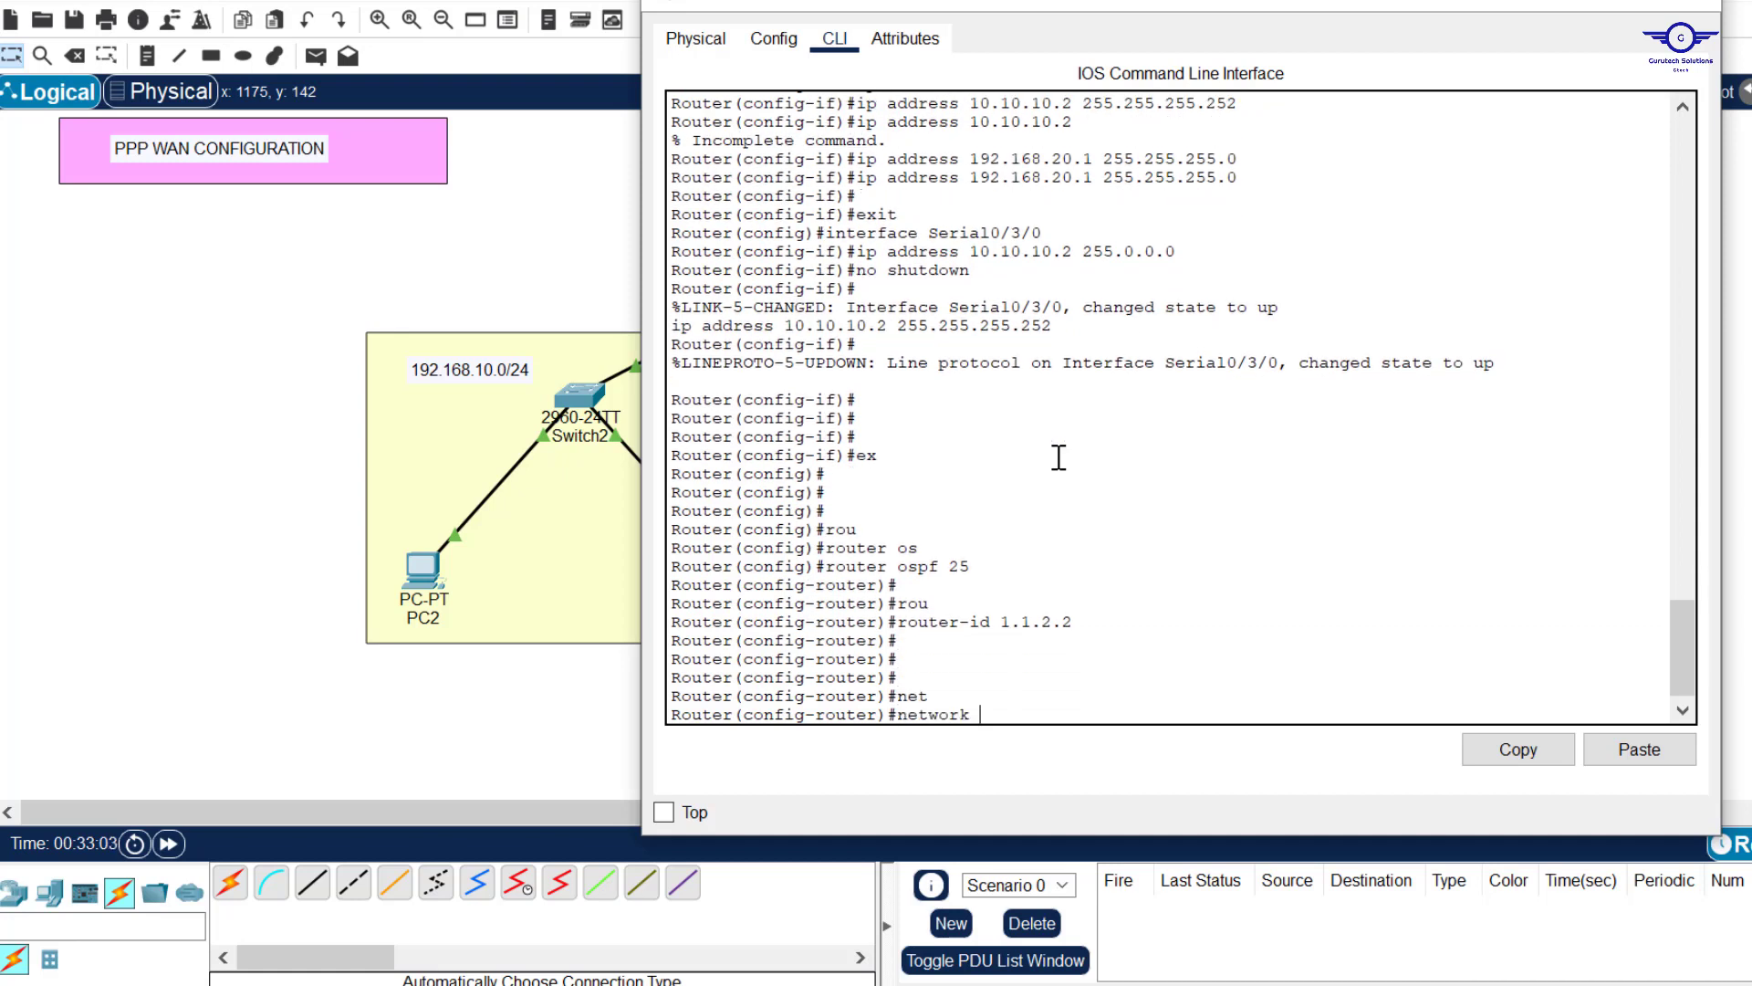
pyautogui.write('10.10.0.0.0.0.3')
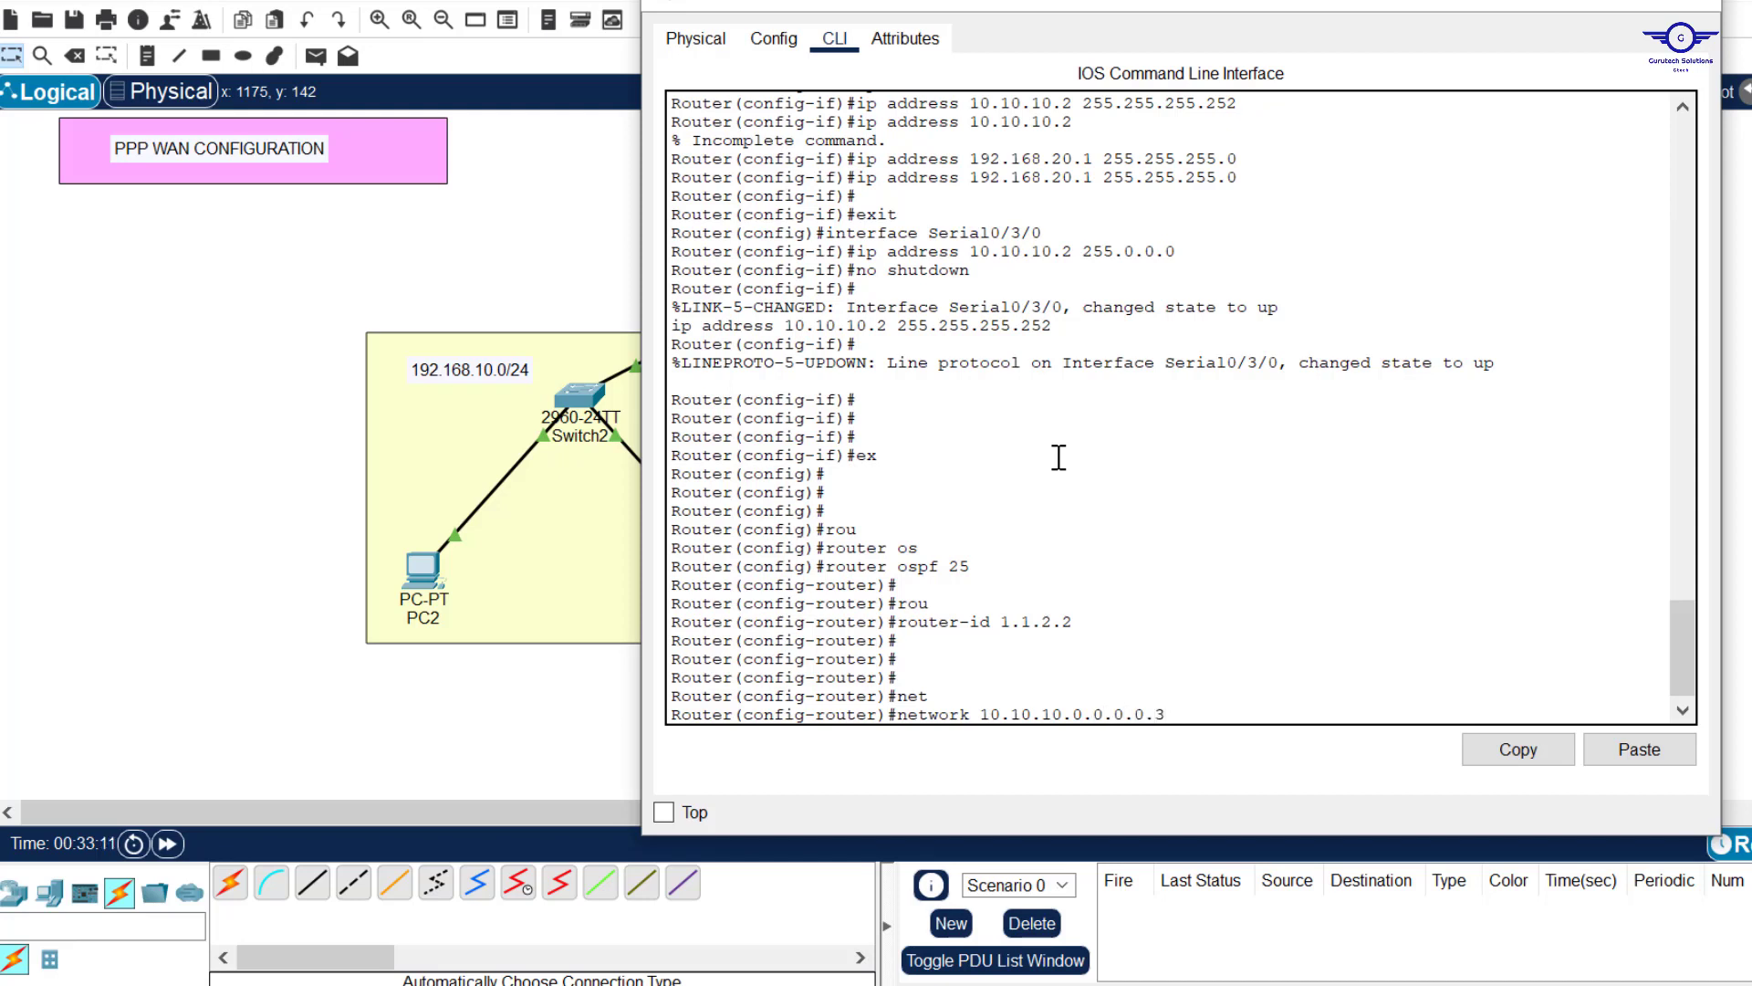
pyautogui.press('Left')
pyautogui.press('Left')
pyautogui.press('Left')
pyautogui.press('Left')
pyautogui.press('Left')
pyautogui.press('Left')
pyautogui.press('Left')
pyautogui.press('BackSpace')
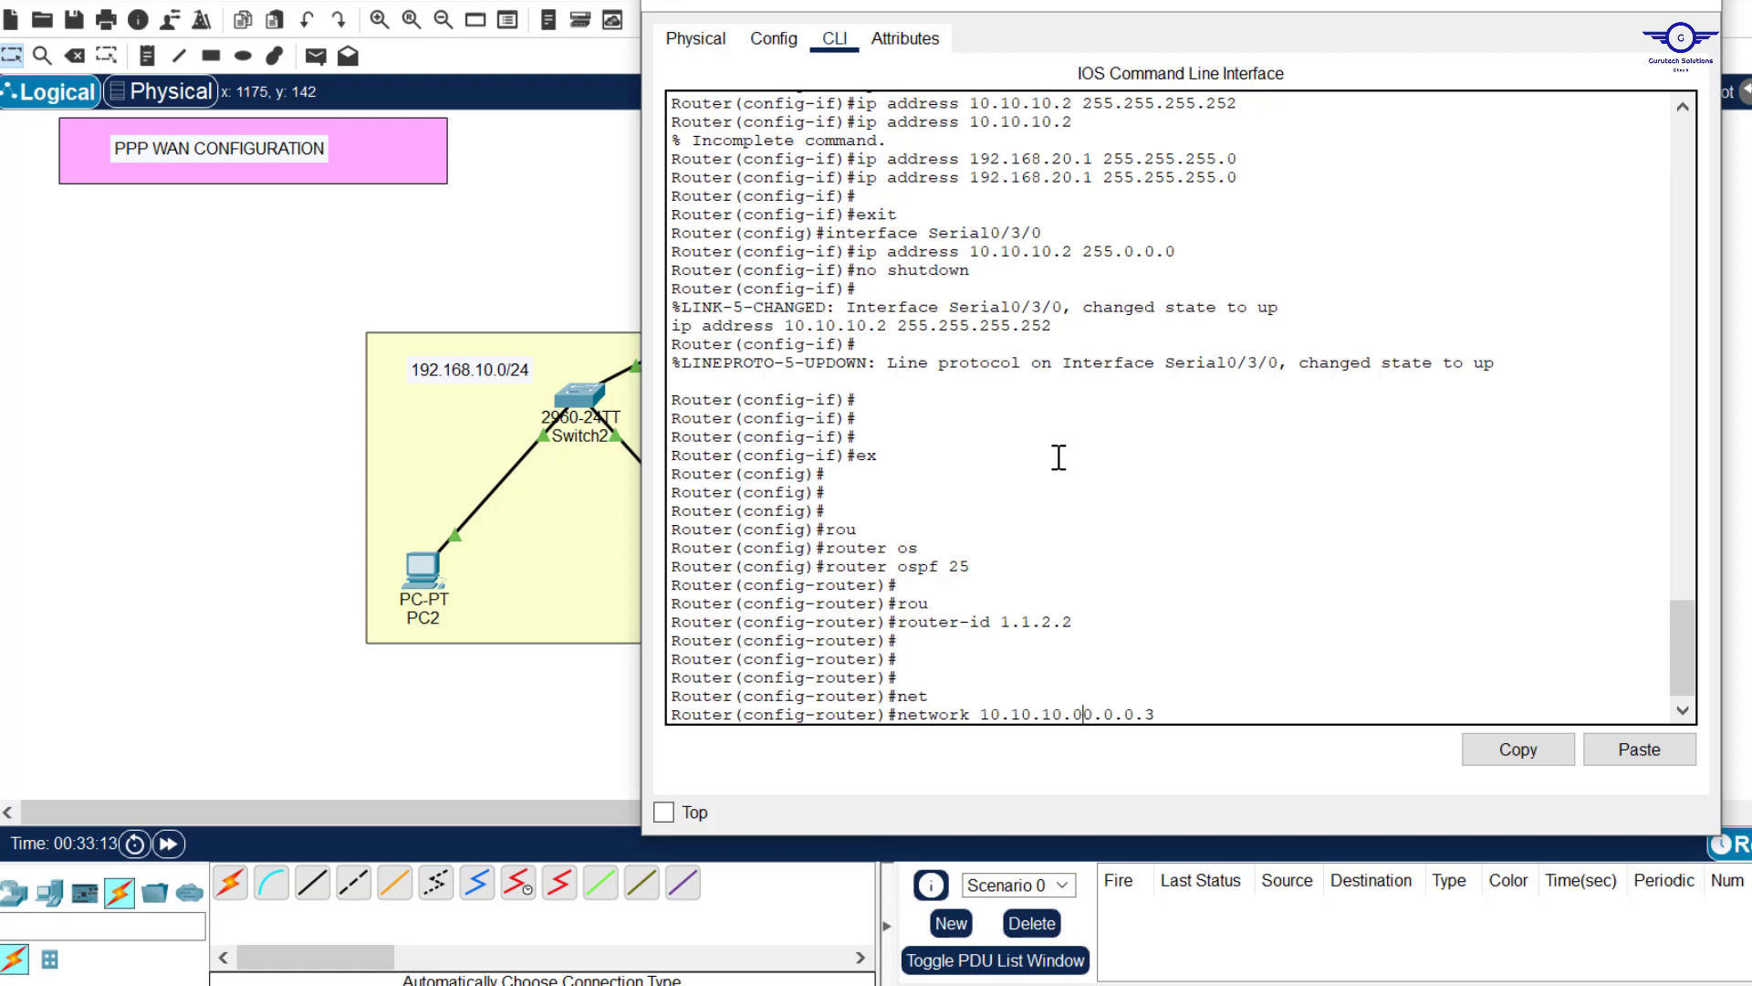
pyautogui.press('Right')
pyautogui.press('Right')
pyautogui.press('End')
pyautogui.write('a')
pyautogui.press('Tab')
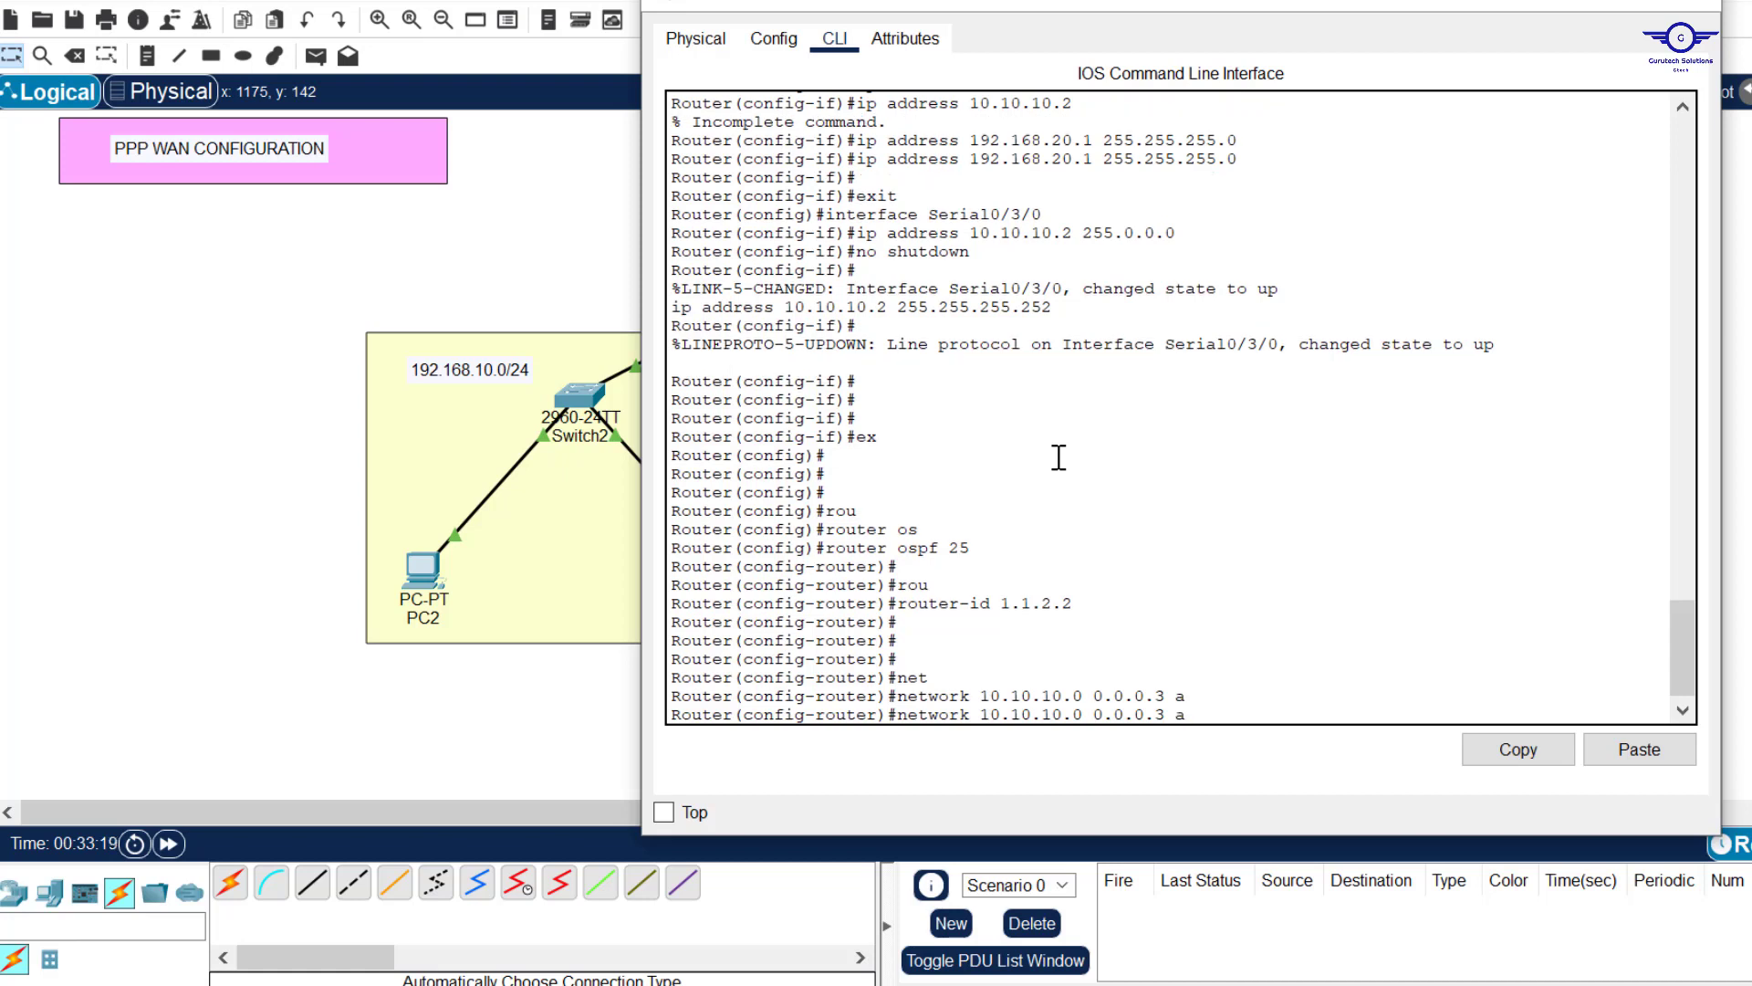
pyautogui.write('r')
pyautogui.press('Tab')
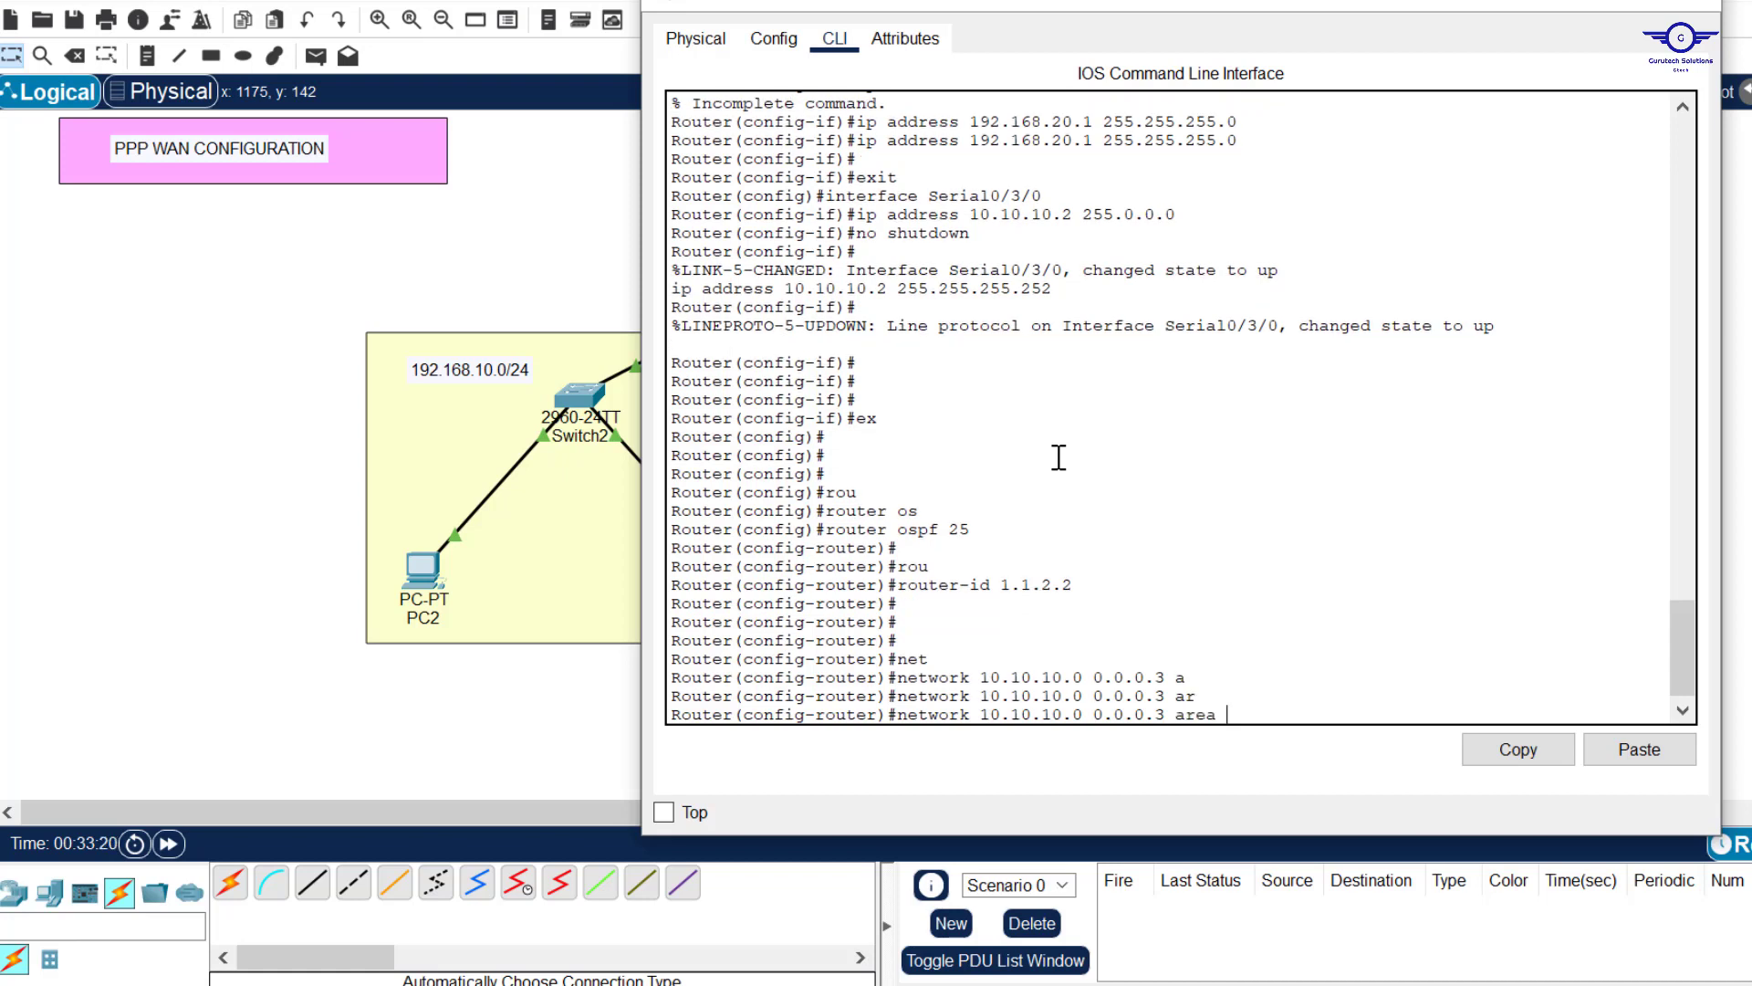
pyautogui.write('0')
pyautogui.press('Return')
pyautogui.press('Return')
pyautogui.press('Return')
# - Advertise 192.168.20.0 0.0.0.255 in area 0, then exit and save with do wr
pyautogui.write('nfig-router)#n')
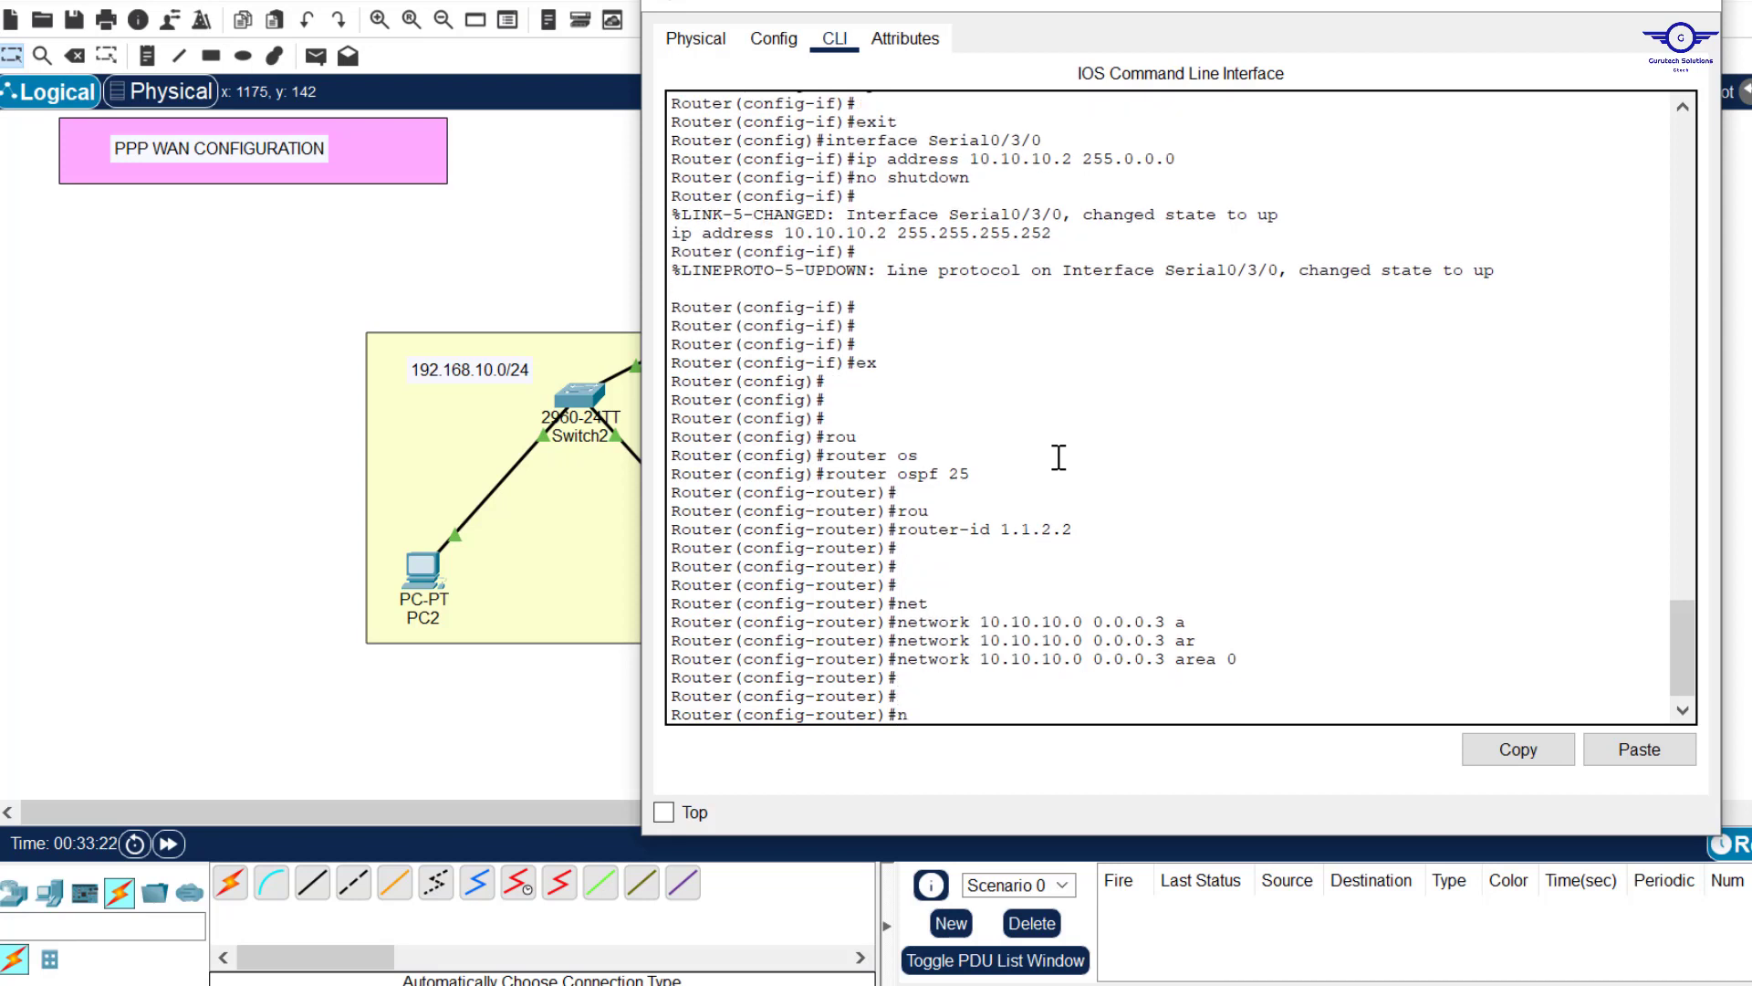
pyautogui.write('et')
pyautogui.press('Tab')
pyautogui.write('1')
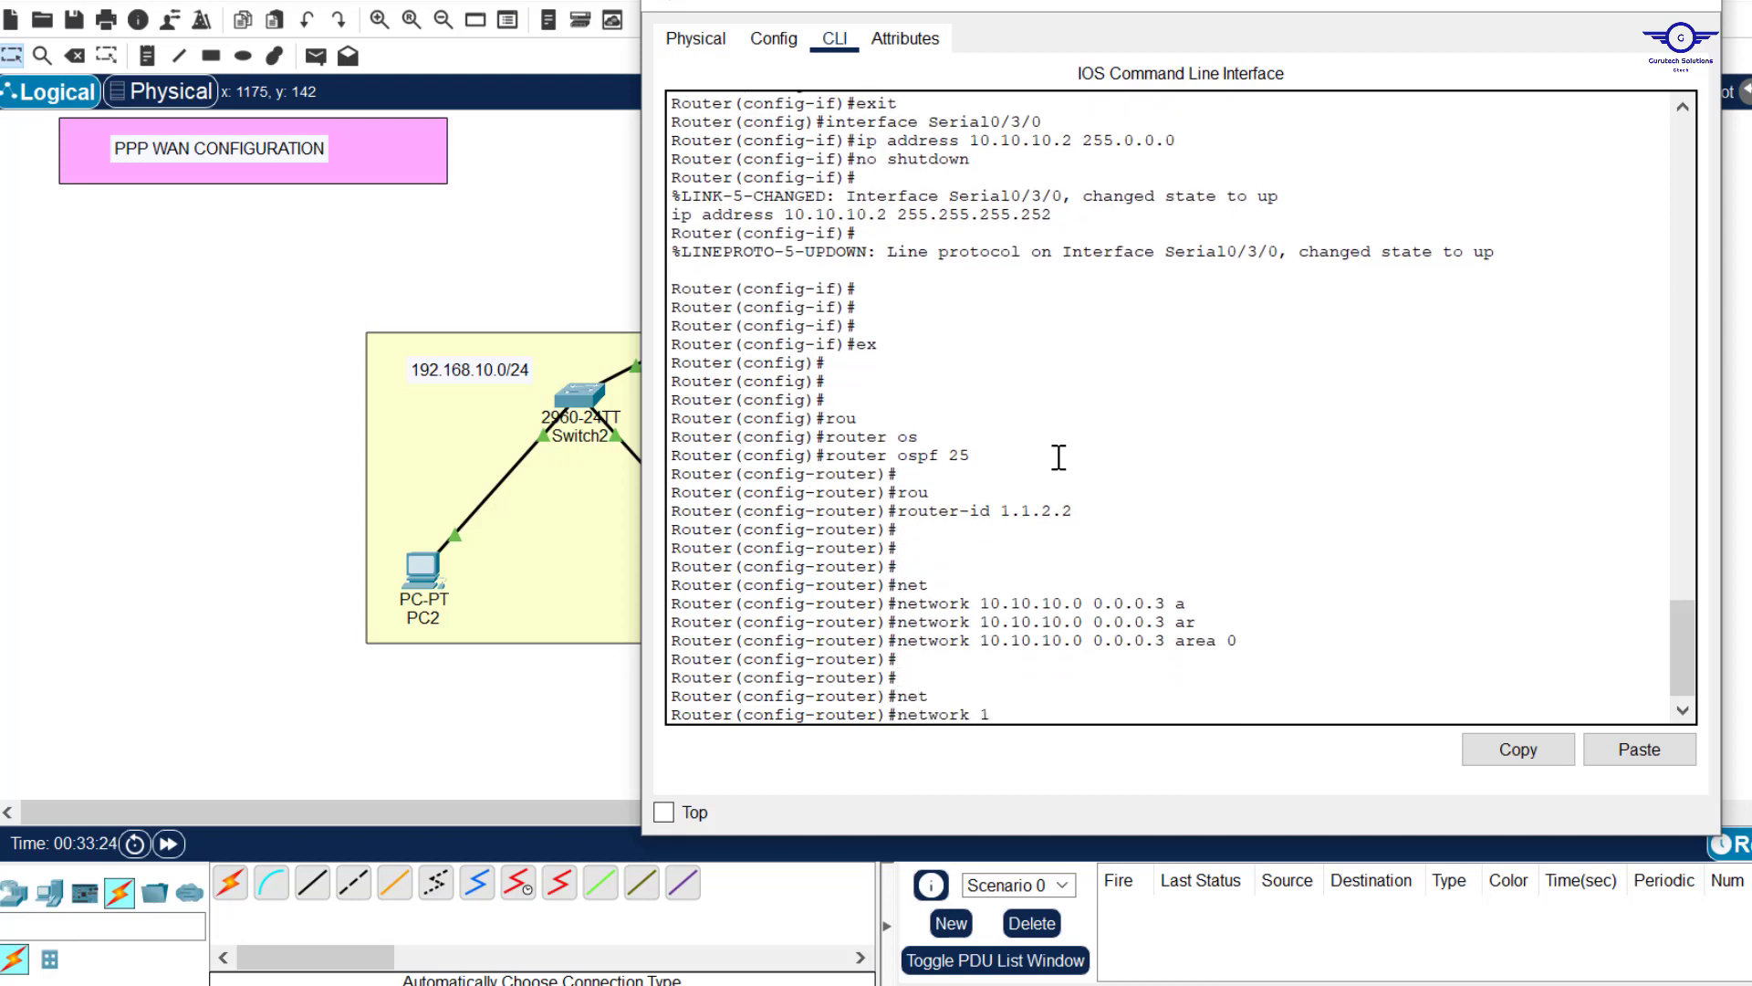
pyautogui.write('92;1')
pyautogui.write('.168.')
pyautogui.write('20.0')
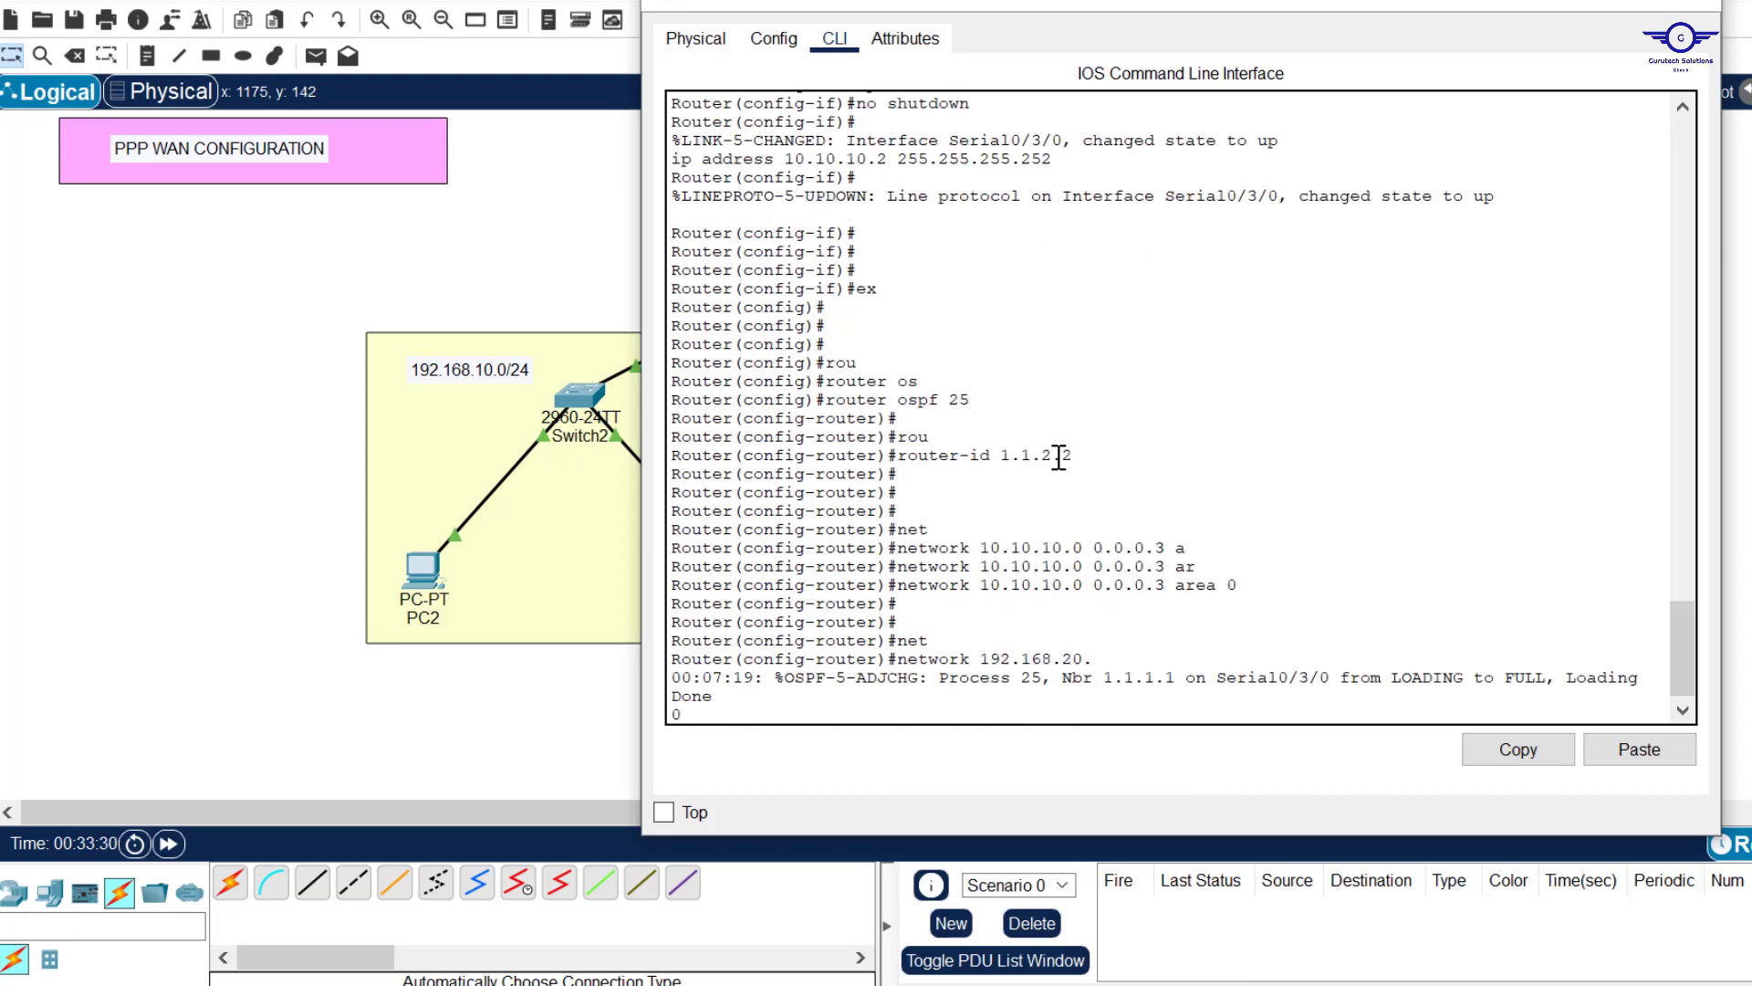
pyautogui.write(' 0.0.0.255 ar')
pyautogui.press('Tab')
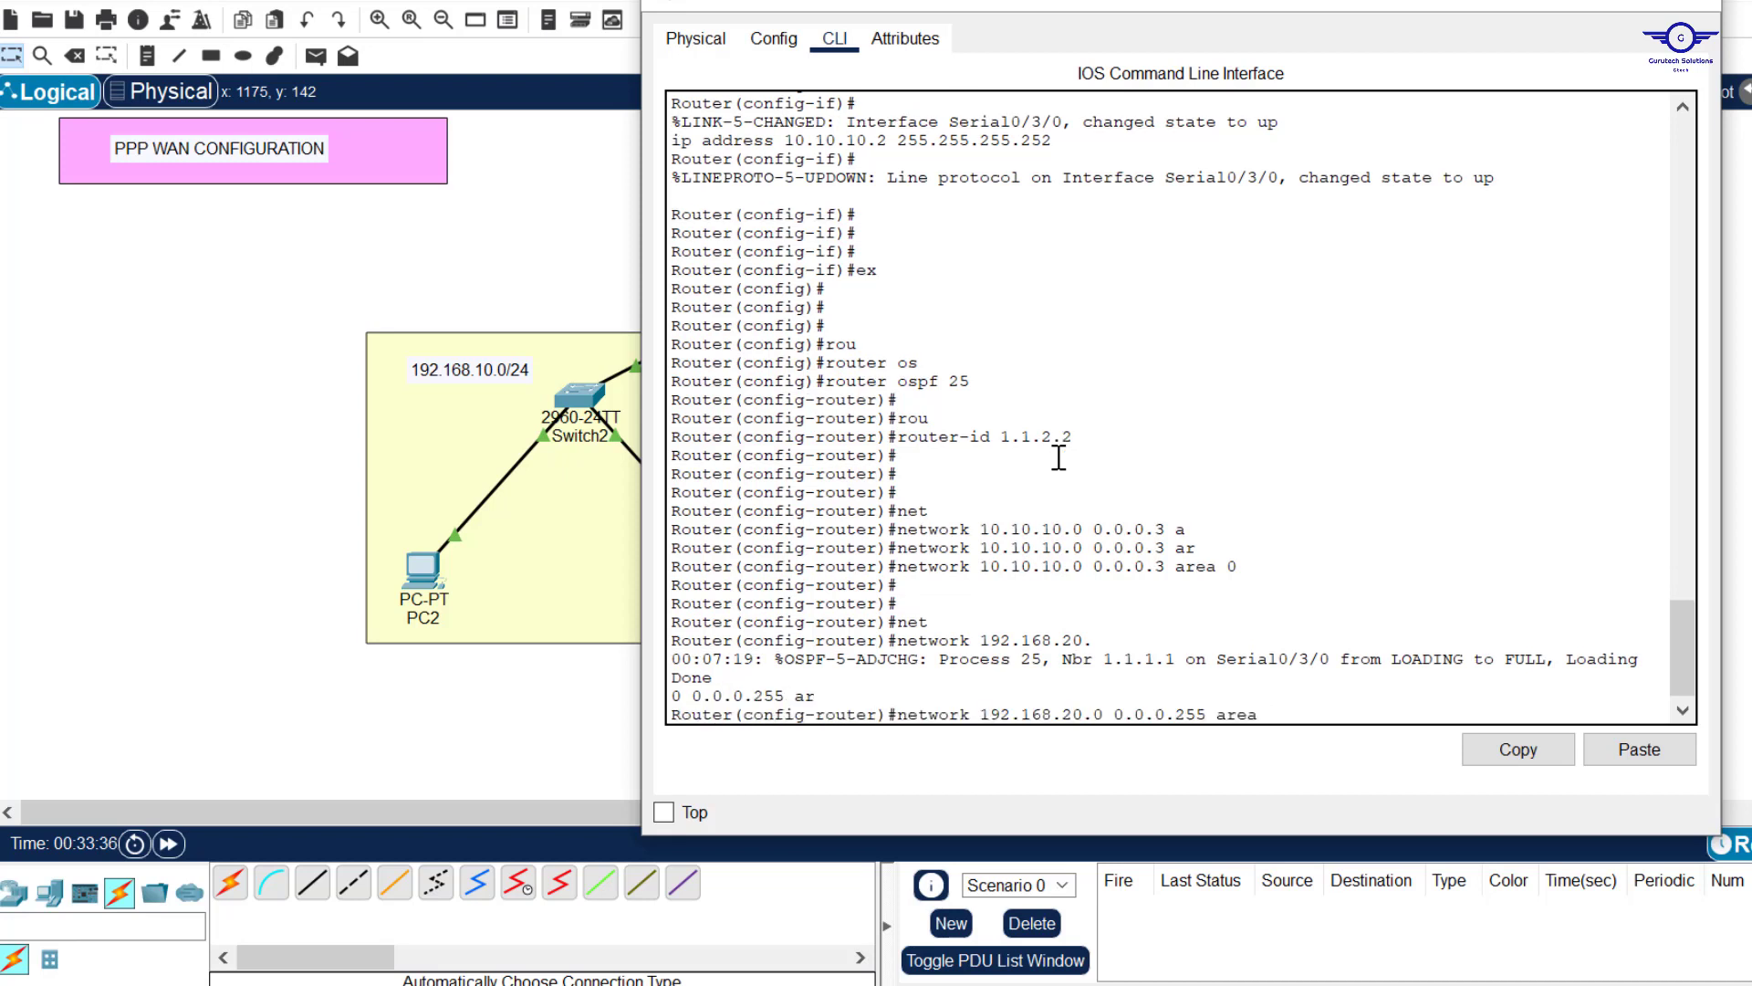
pyautogui.write('0')
pyautogui.press('Return')
pyautogui.write('ex')
pyautogui.press('Return')
pyautogui.press('Return')
pyautogui.press('Return')
pyautogui.press('Return')
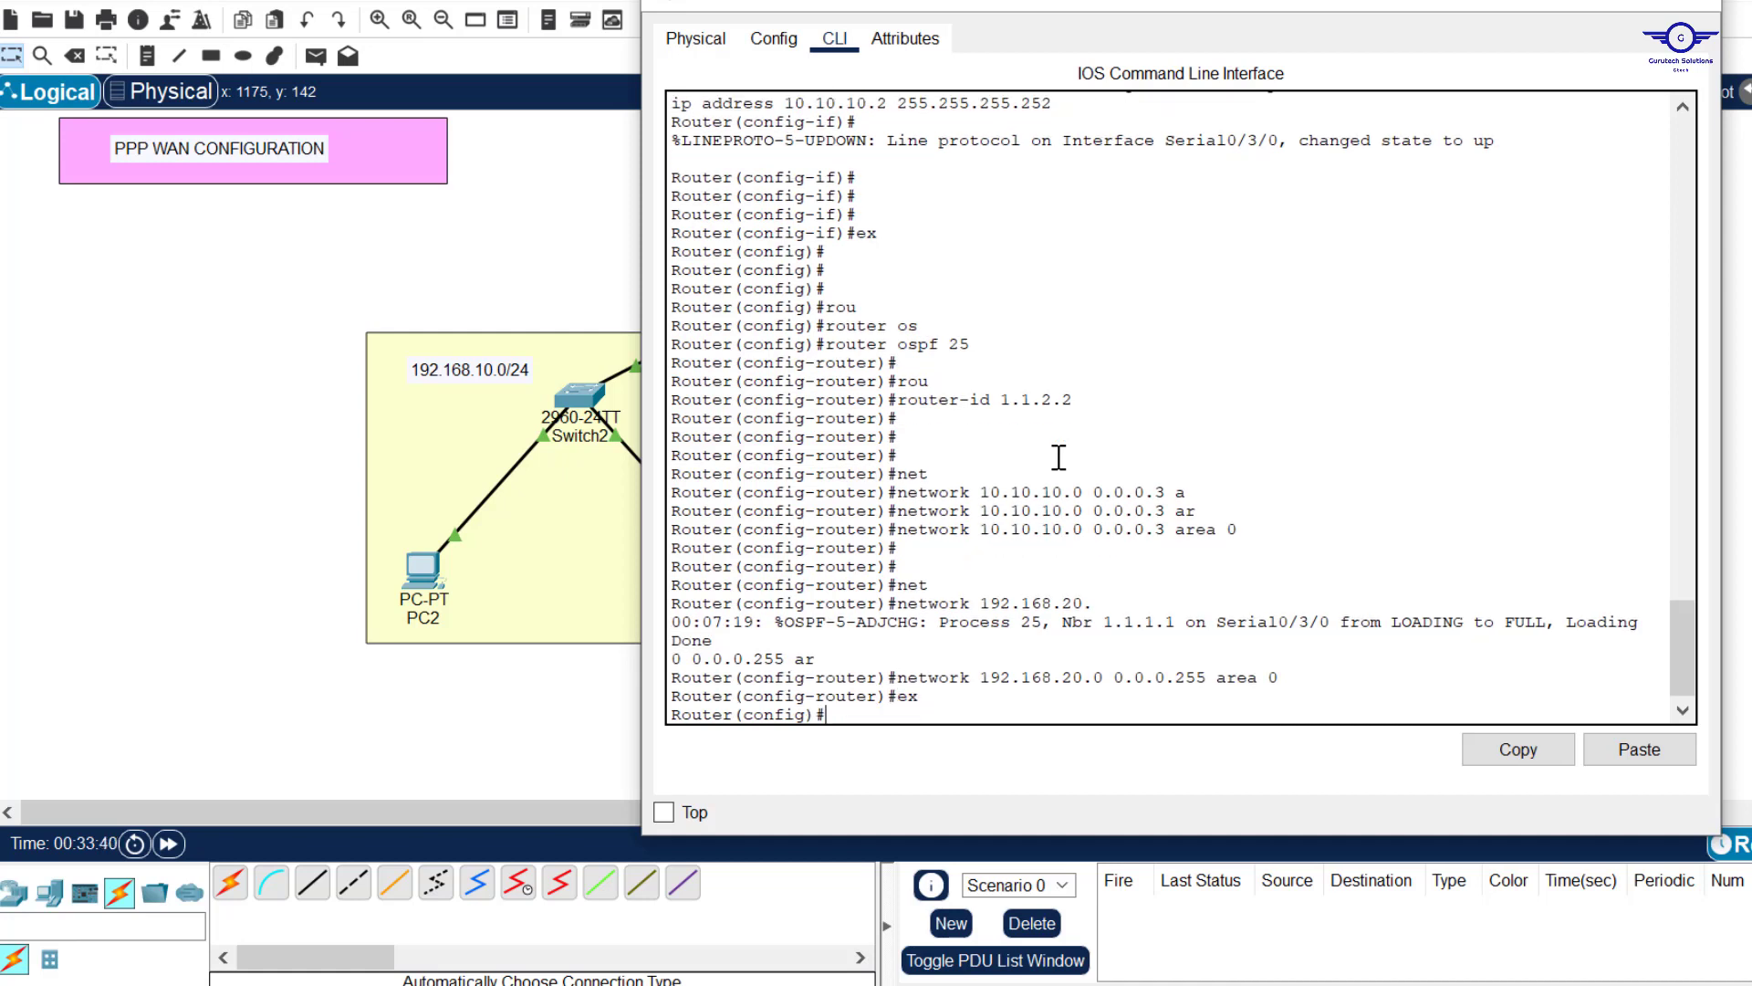
pyautogui.write('do wr')
pyautogui.press('Return')
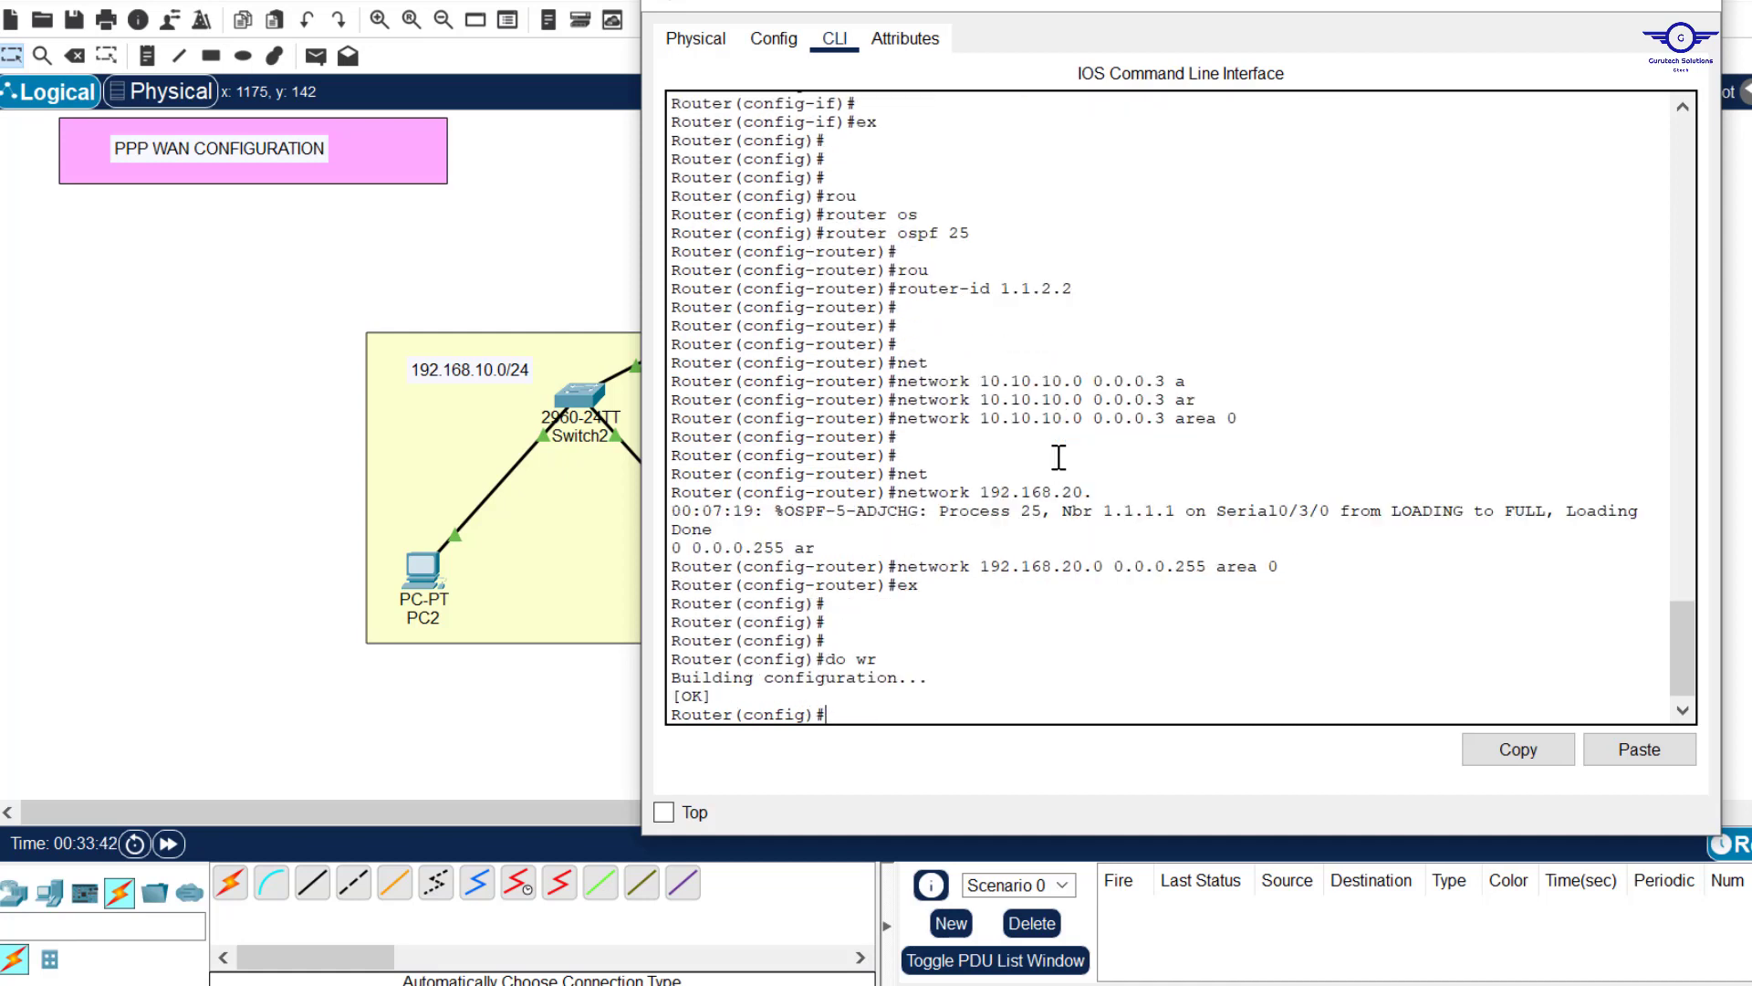
# - Ping 192.168.20.10 from PC2's command prompt, getting 3 of 4 replies
pyautogui.click(1683, 5)
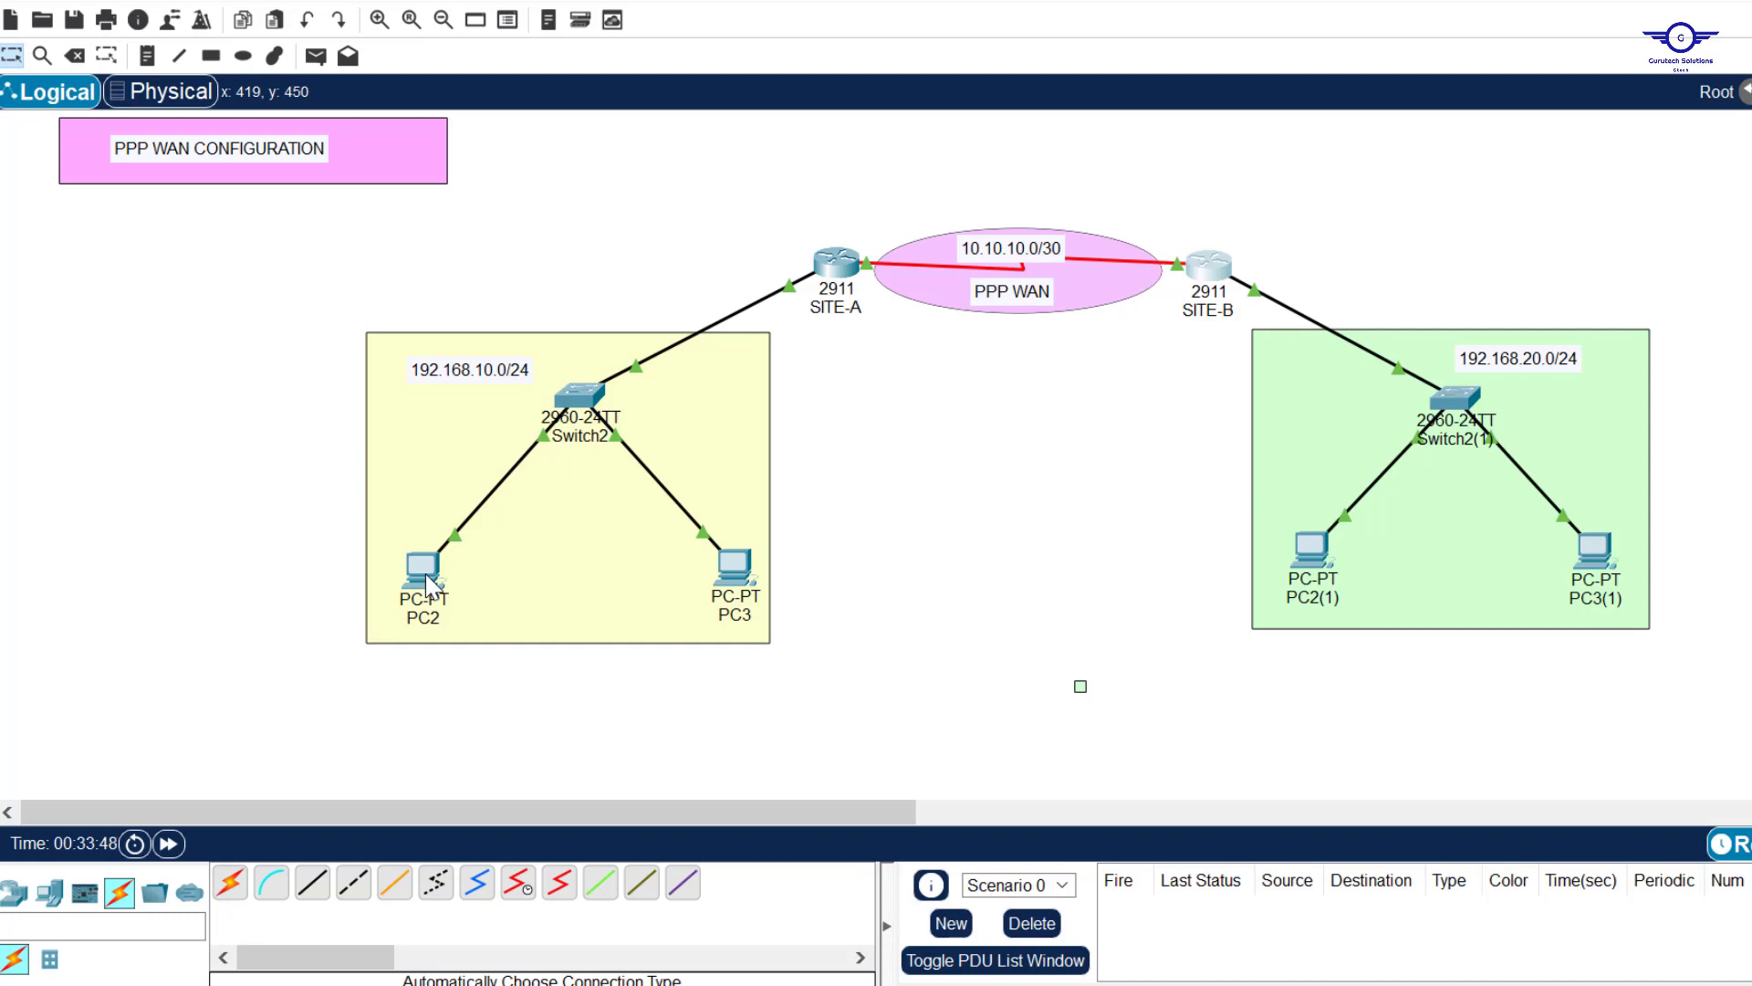
pyautogui.moveTo(429, 584)
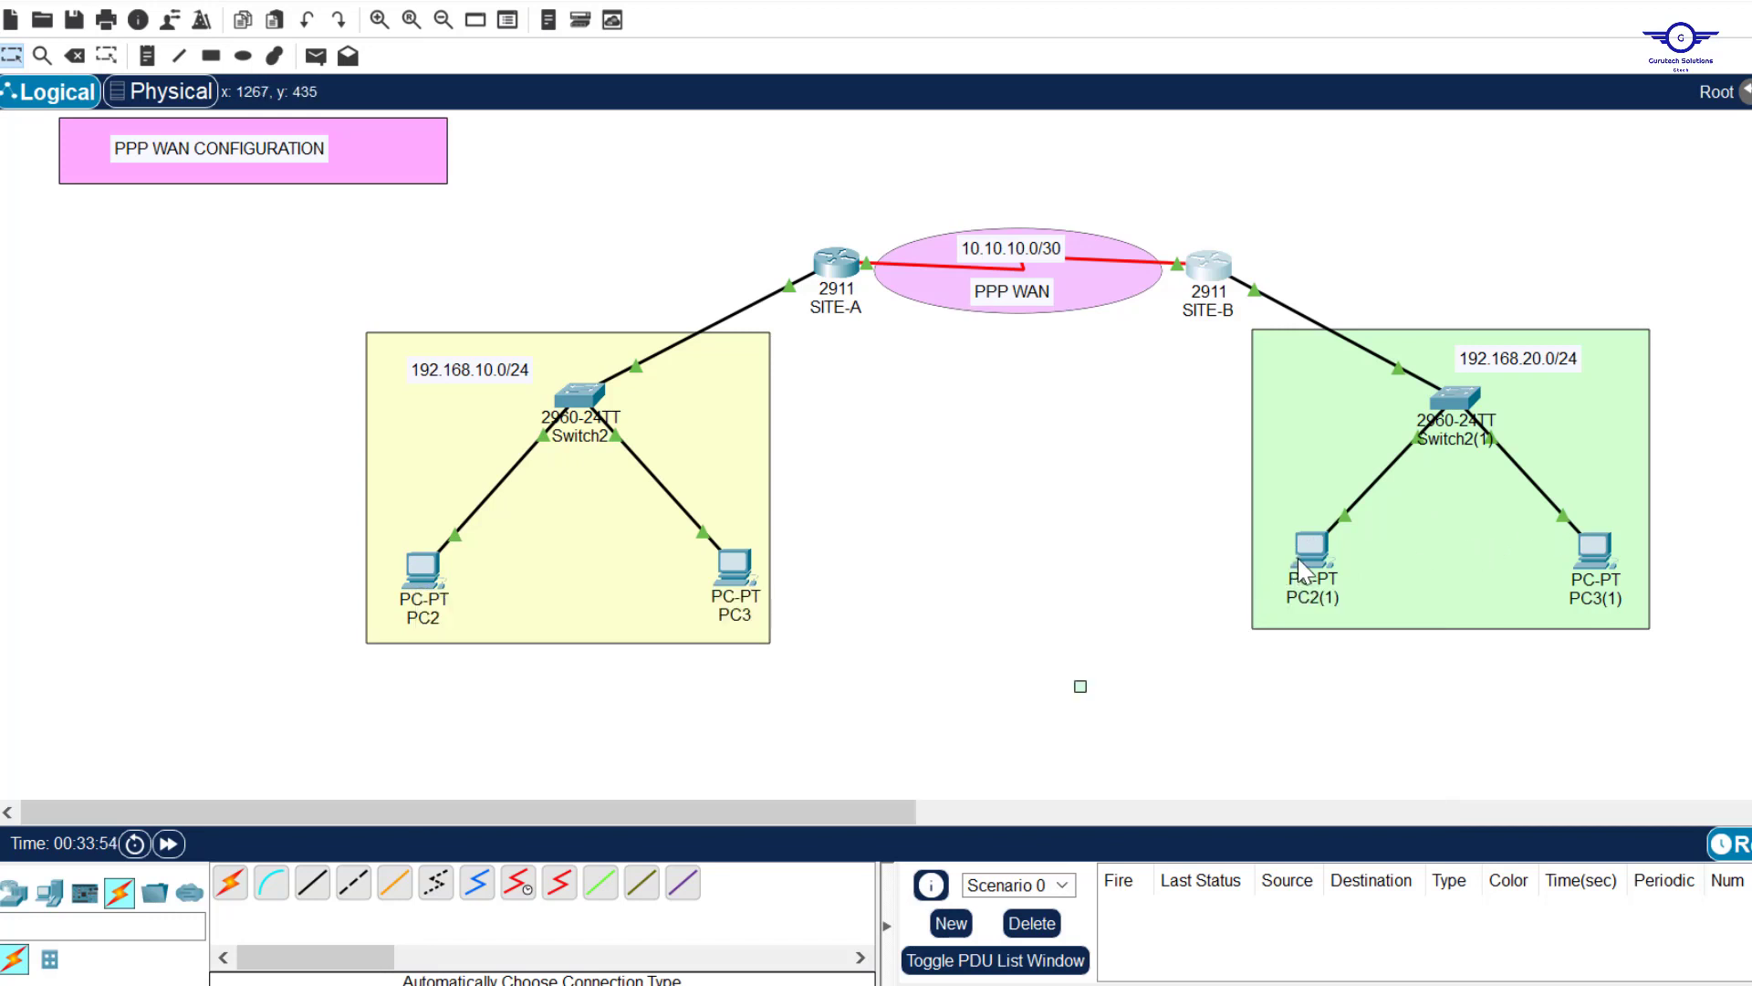
pyautogui.moveTo(1304, 572)
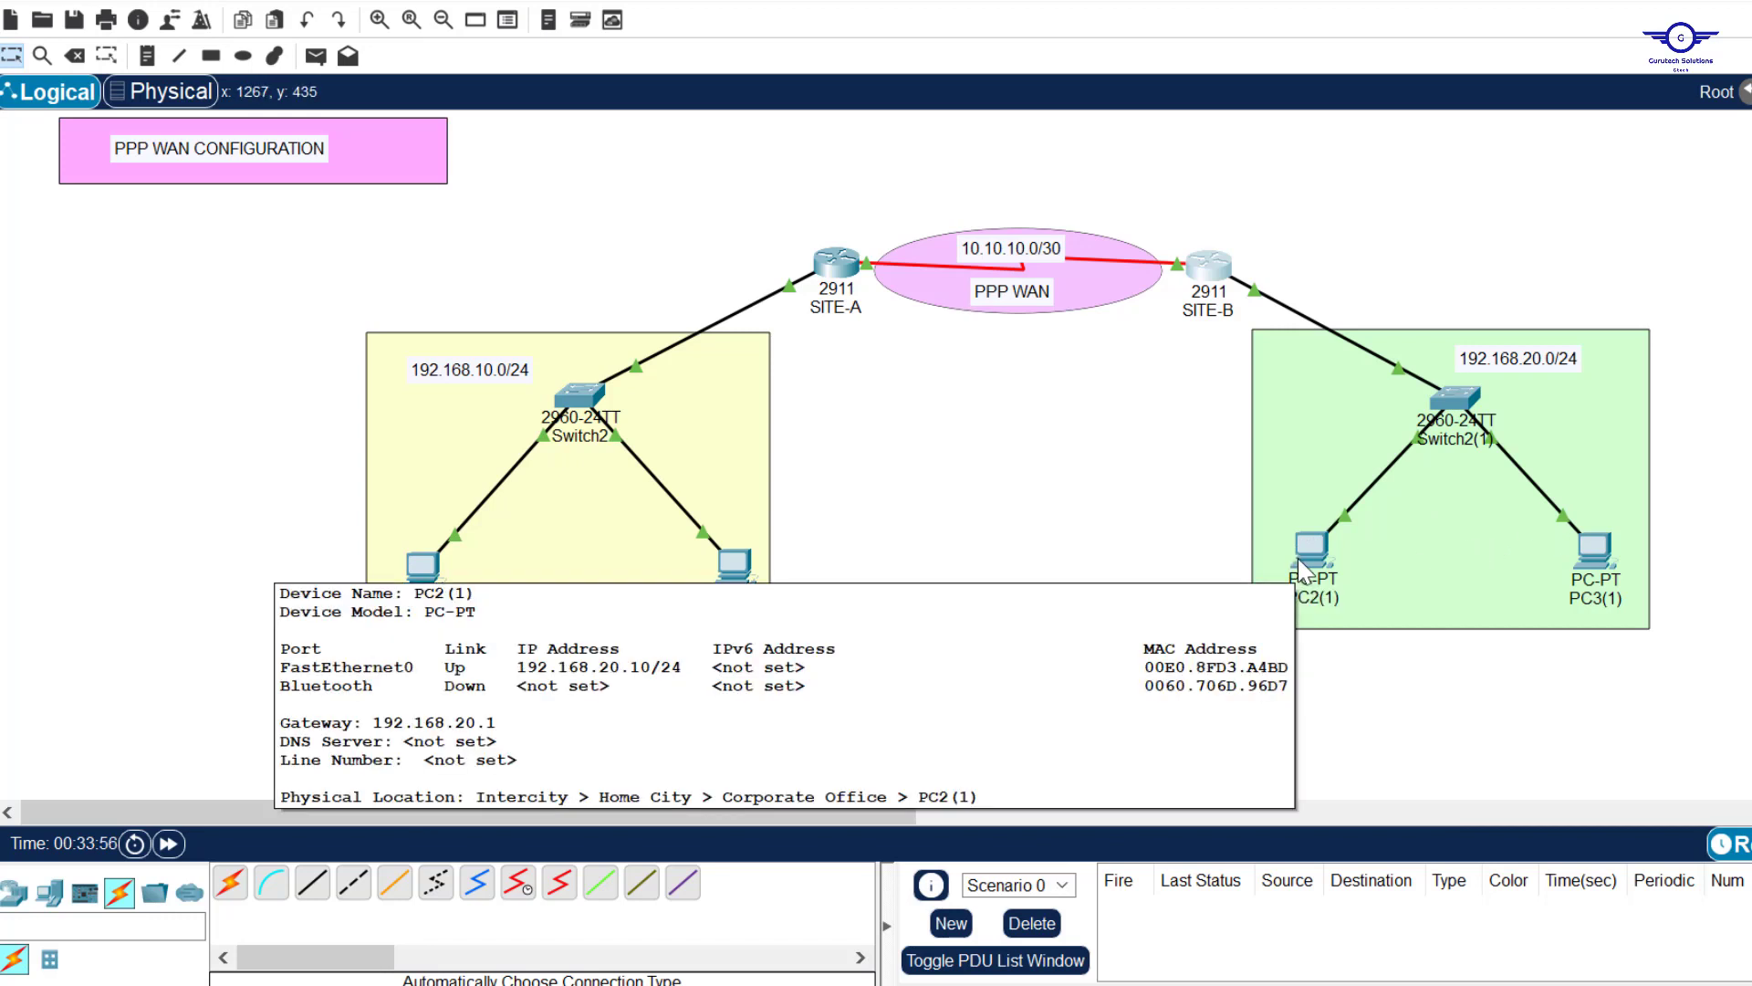
pyautogui.click(419, 568)
pyautogui.click(1403, 123)
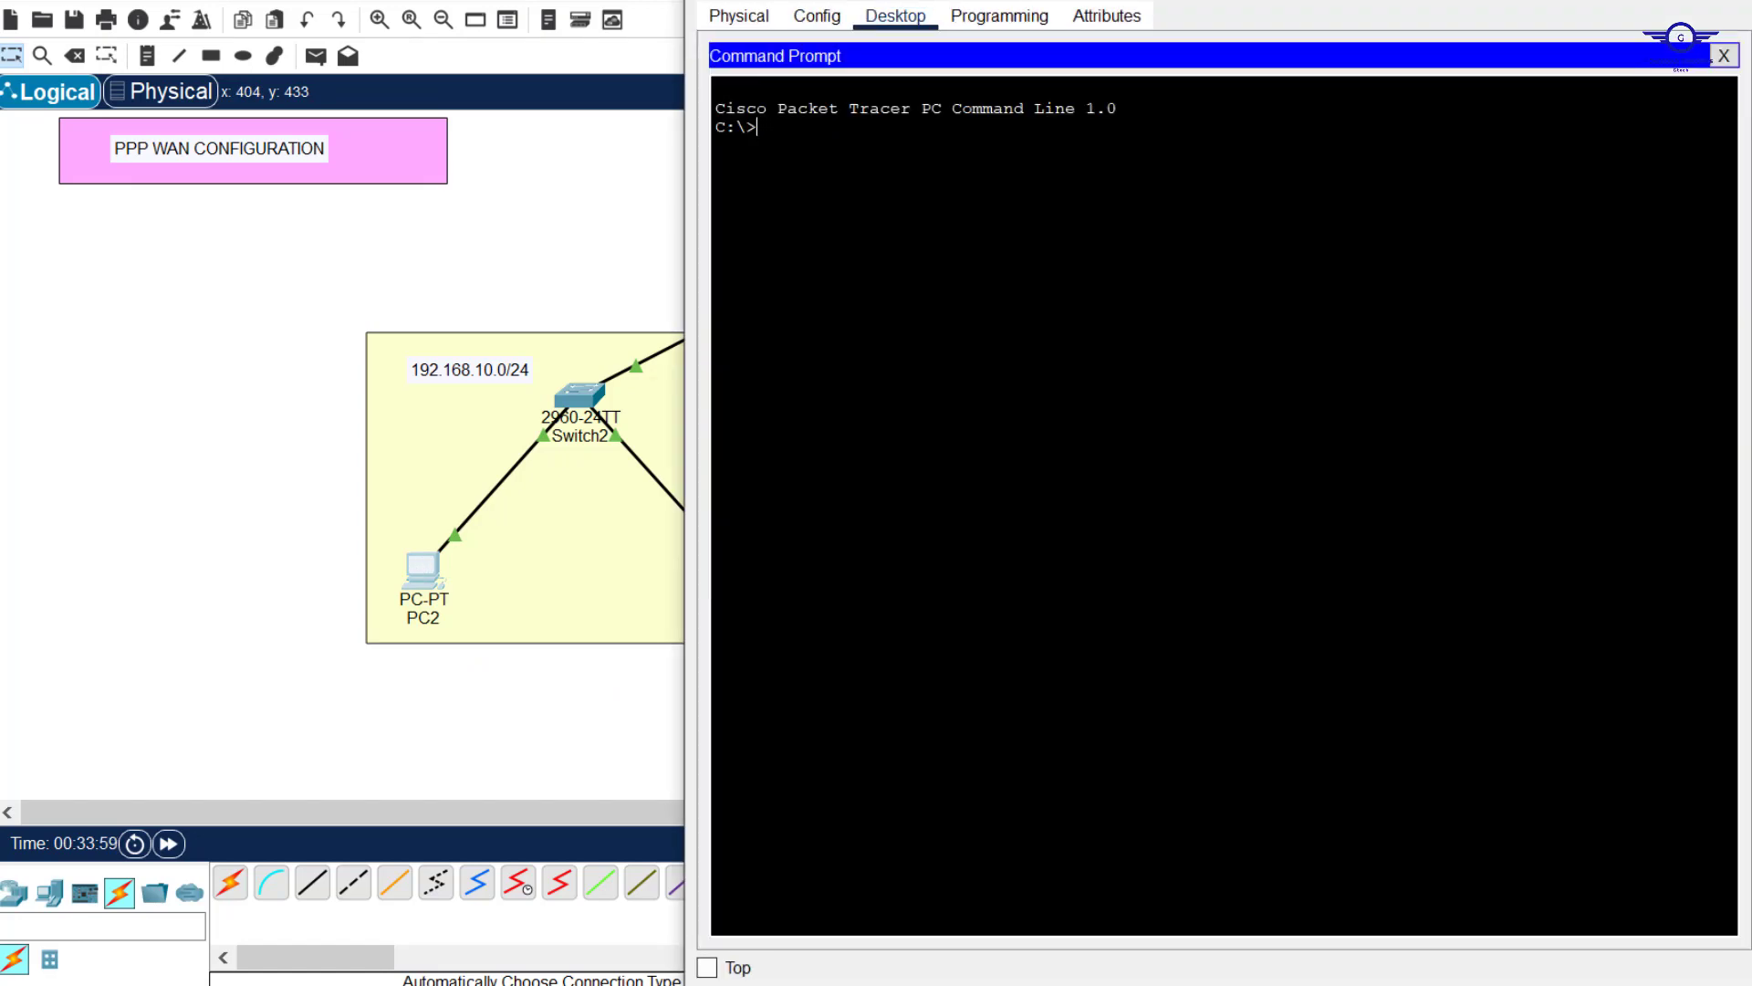
pyautogui.write('ping 192.168.20.10')
pyautogui.press('Return')
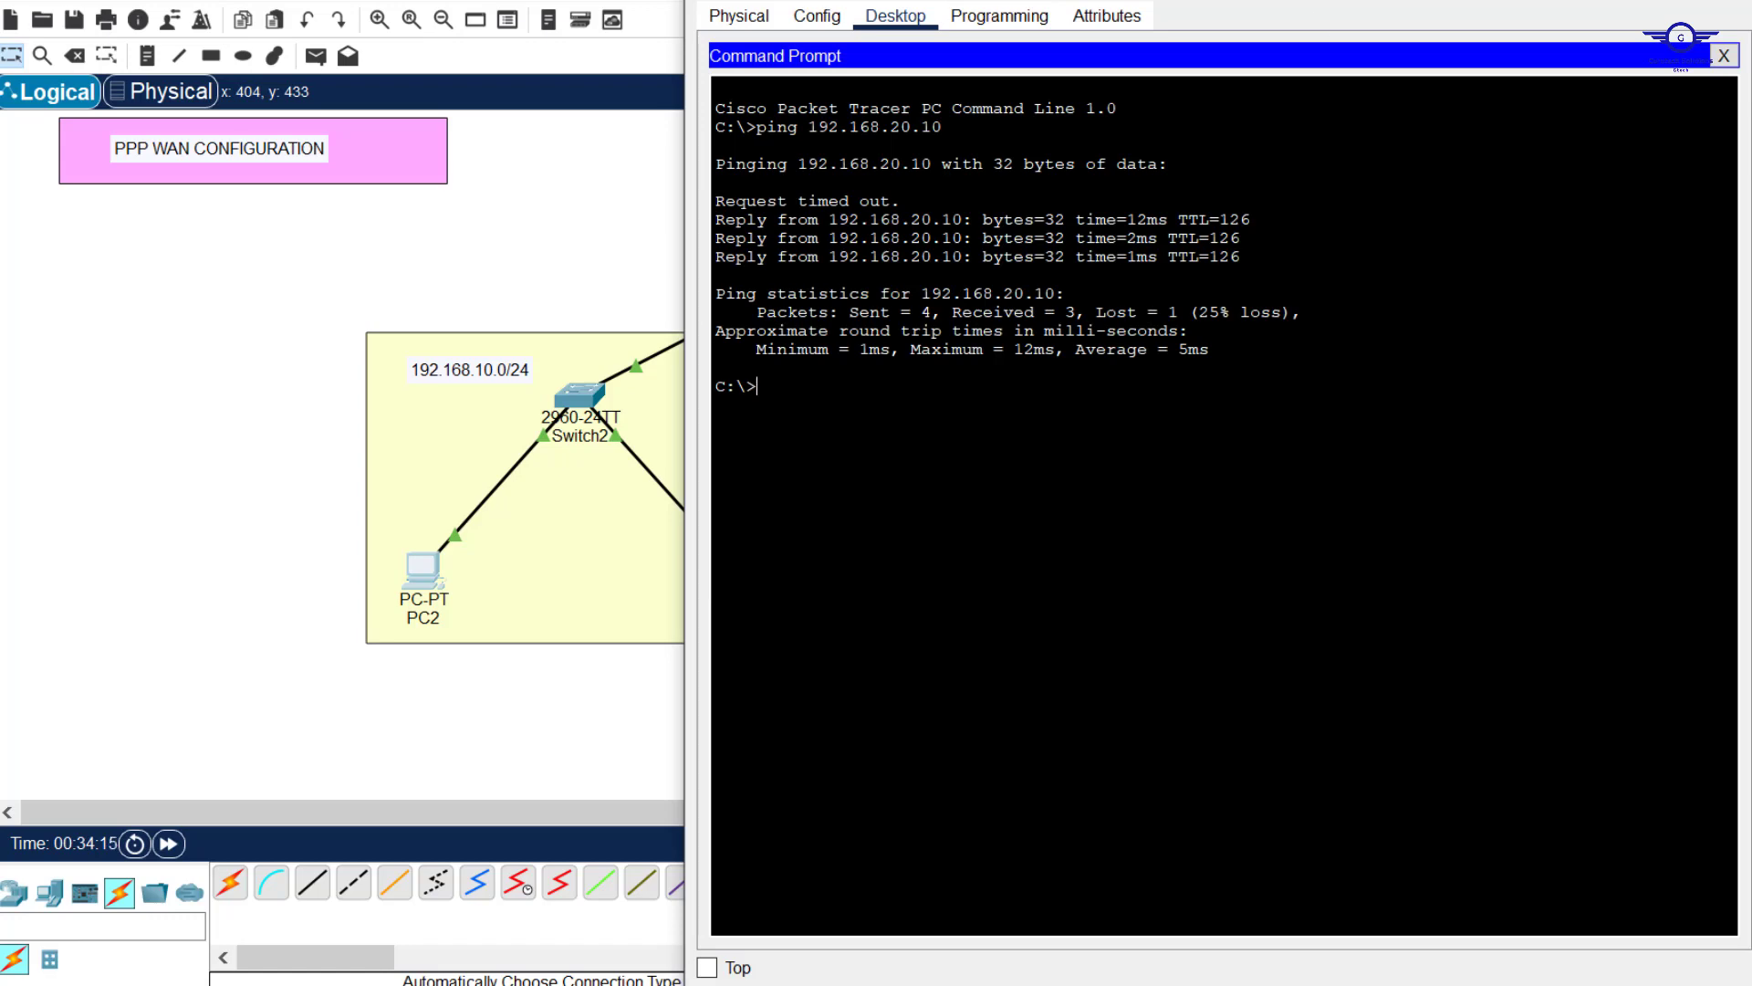
pyautogui.hotkey('alt', 'Tab')
pyautogui.hotkey('alt', 'Tab')
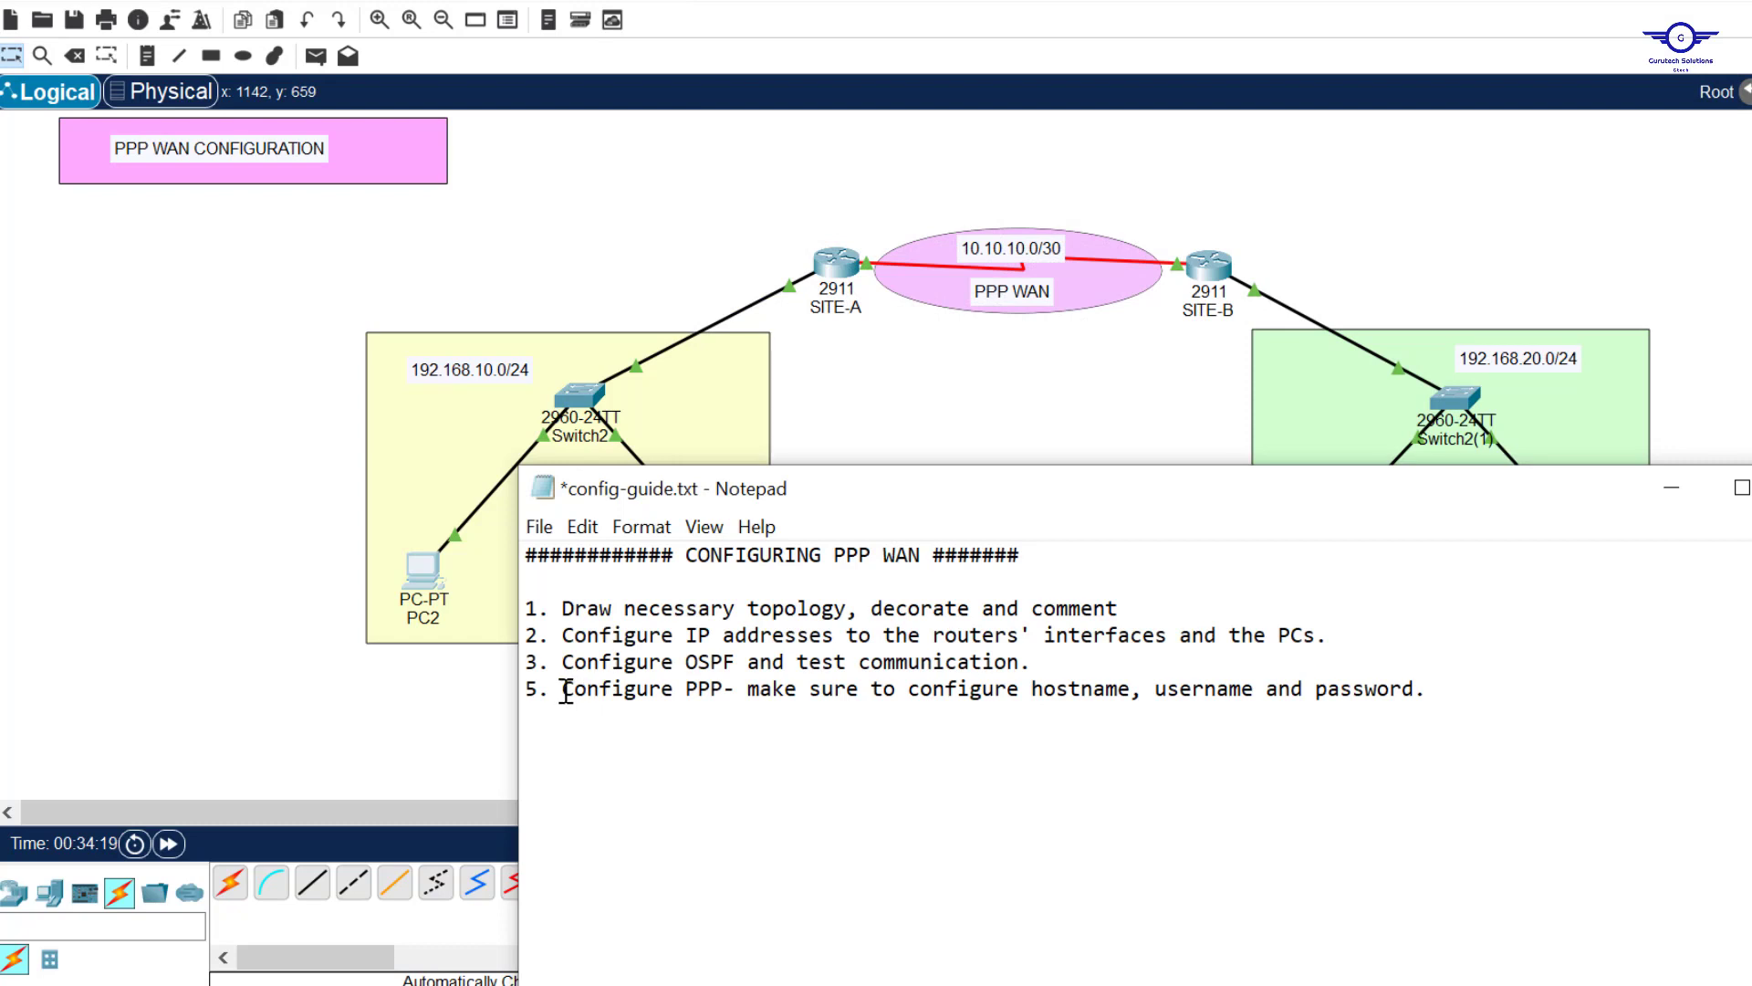
# - Highlight 'Configure PPP-' in the config guide and return to SITE-A's command line
pyautogui.moveTo(563, 689); pyautogui.dragTo(733, 689)
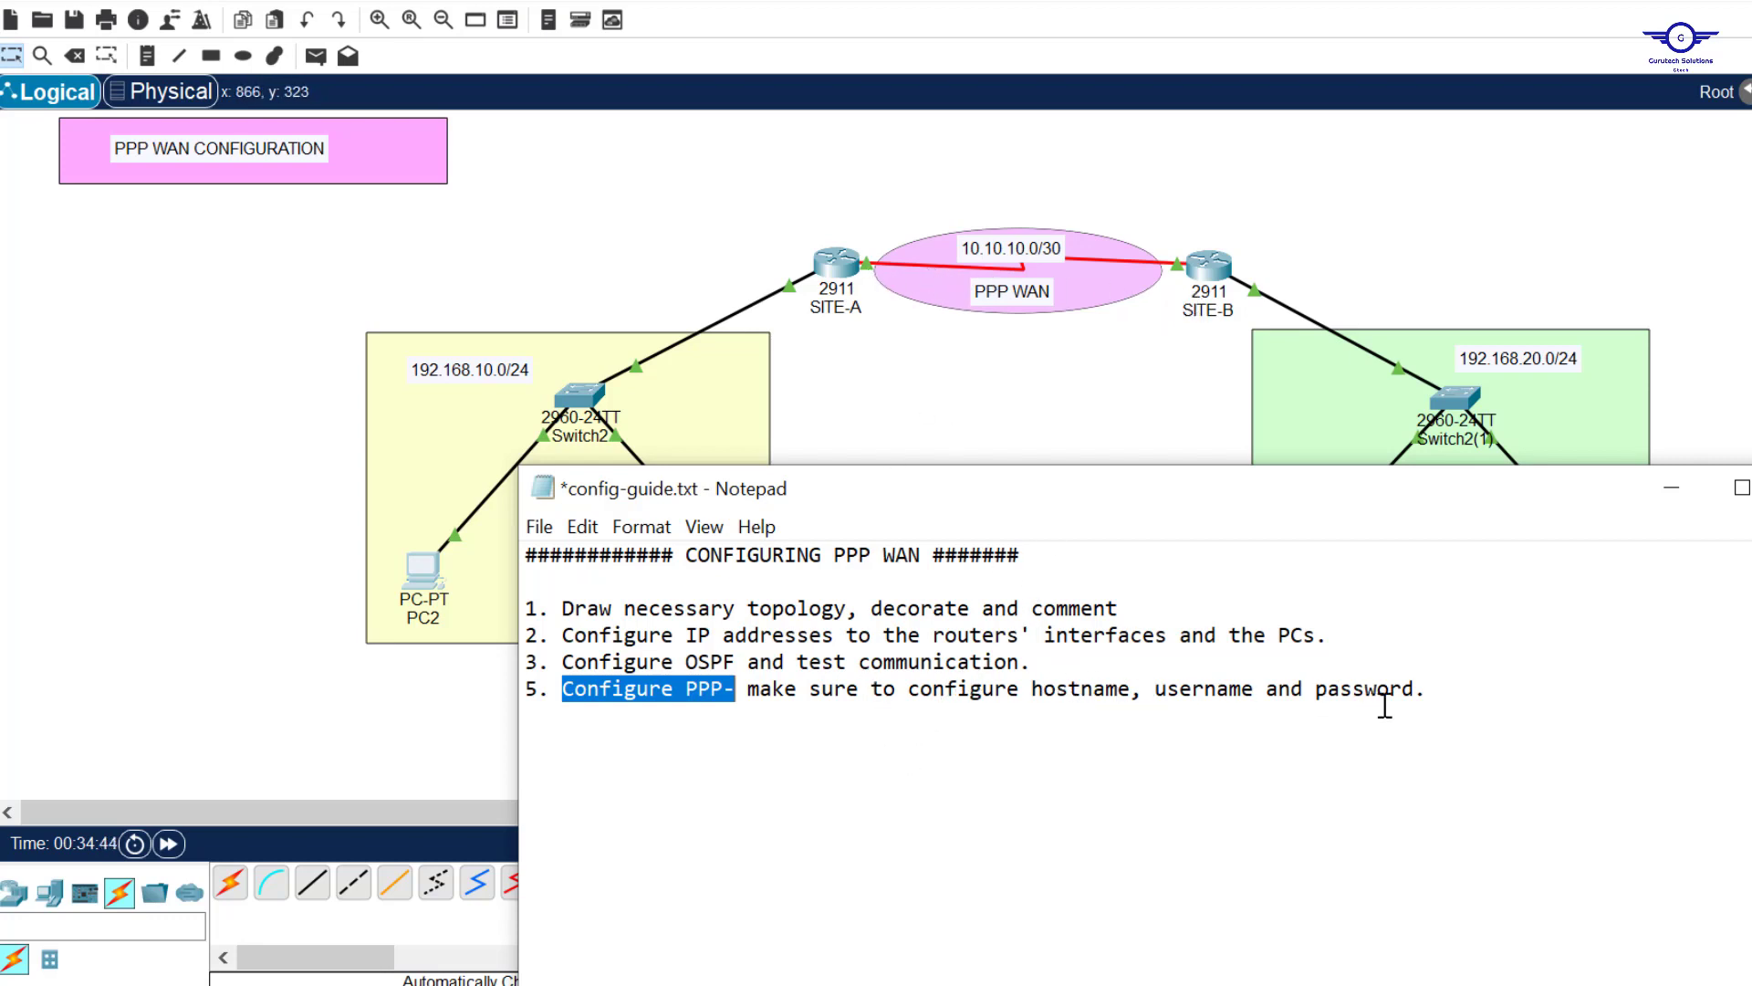
pyautogui.click(835, 261)
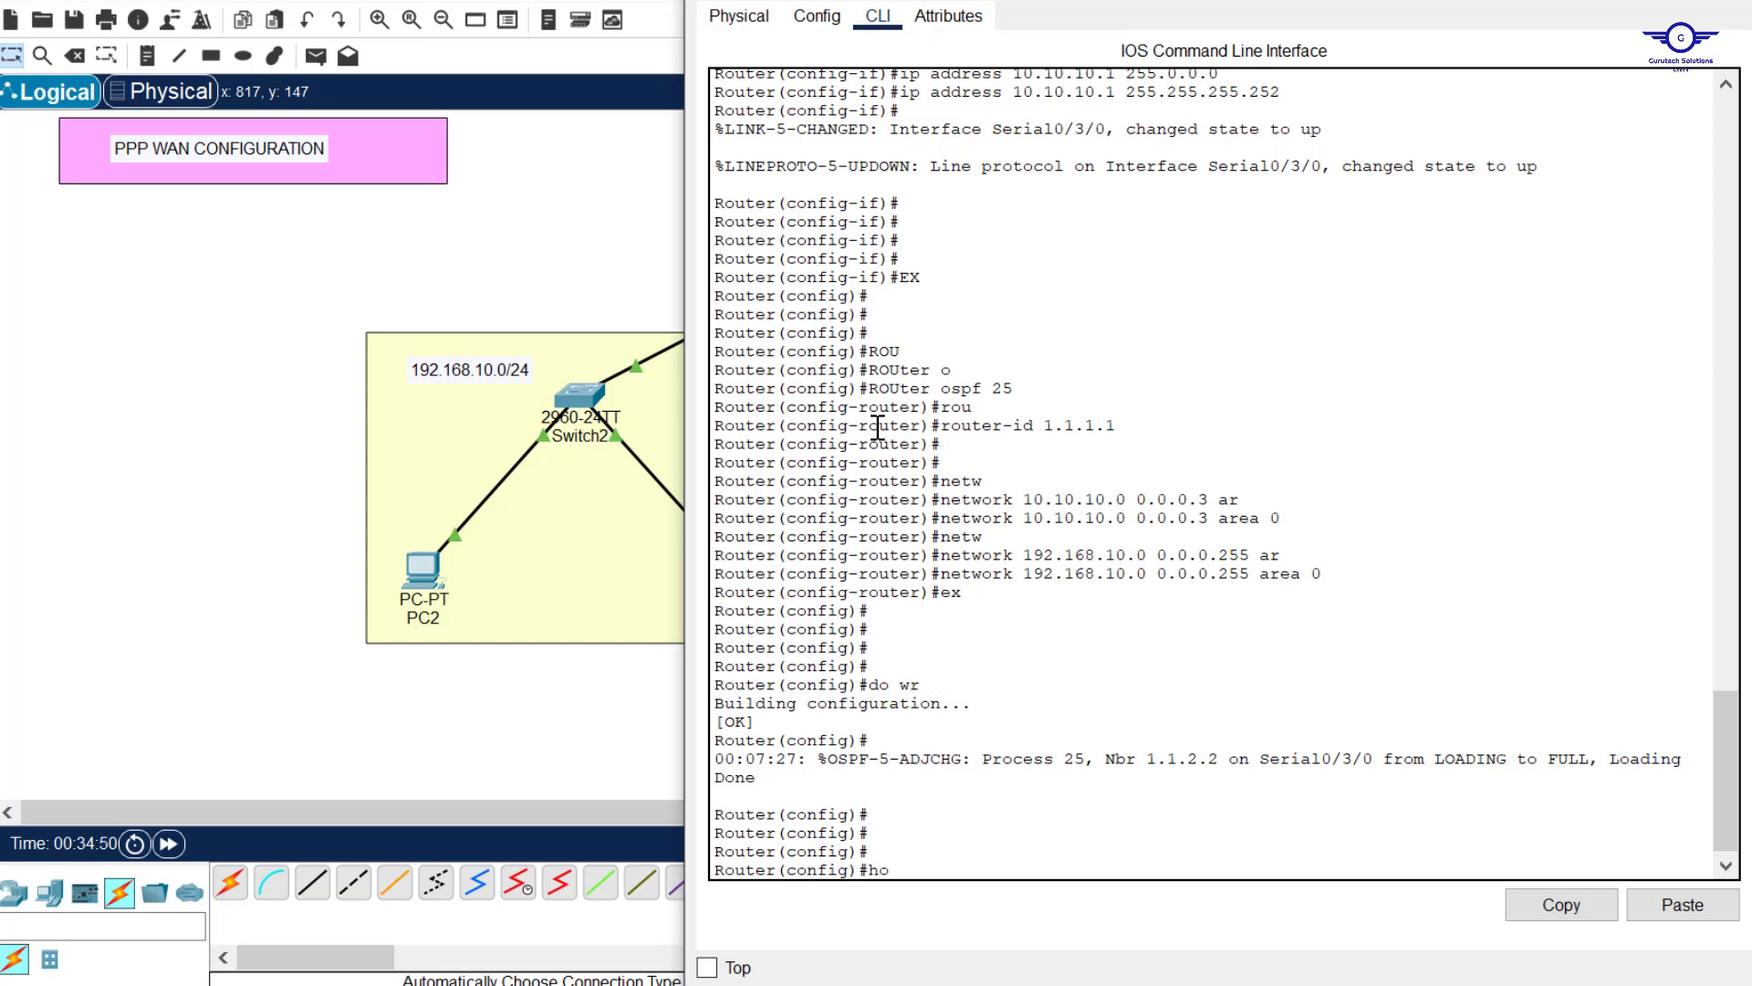
# - Set the first router's hostname to SITE-A and minimize its window
pyautogui.write('host')
pyautogui.press('Tab')
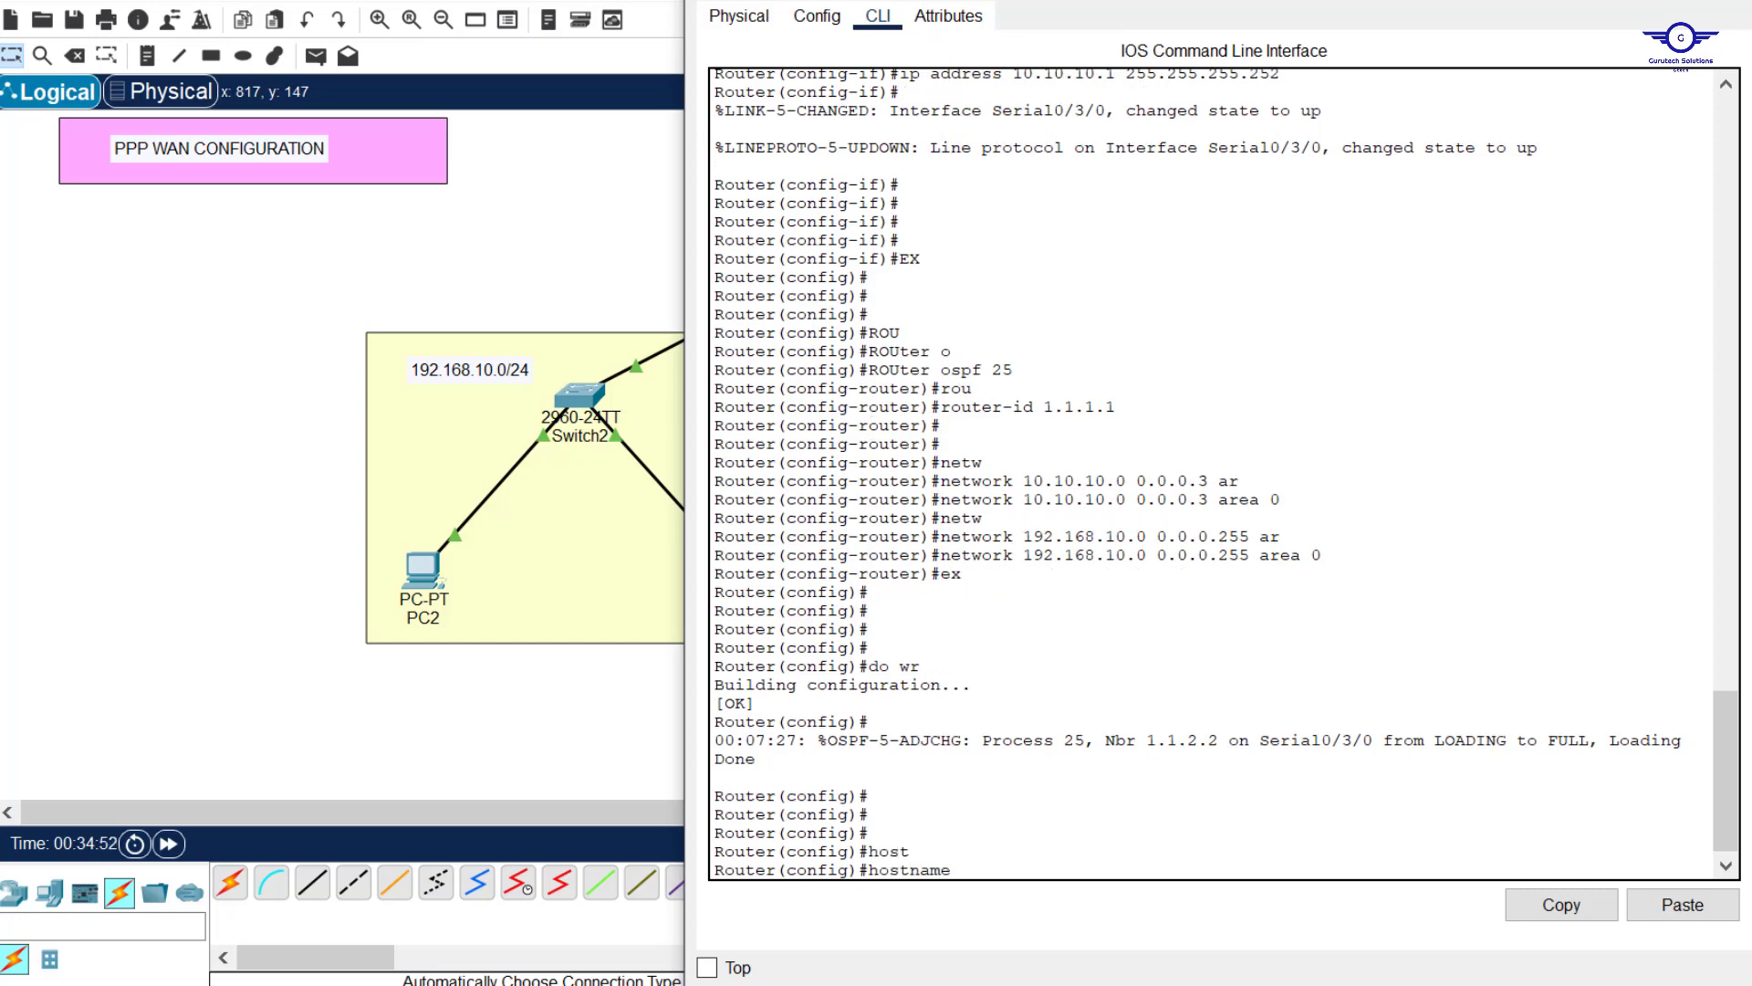
pyautogui.moveTo(1168, 4)
pyautogui.mouseDown()
pyautogui.moveTo(1170, 230)
pyautogui.moveTo(1169, 32)
pyautogui.mouseUp()
pyautogui.click(1138, 423)
pyautogui.press('Return')
pyautogui.press('Return')
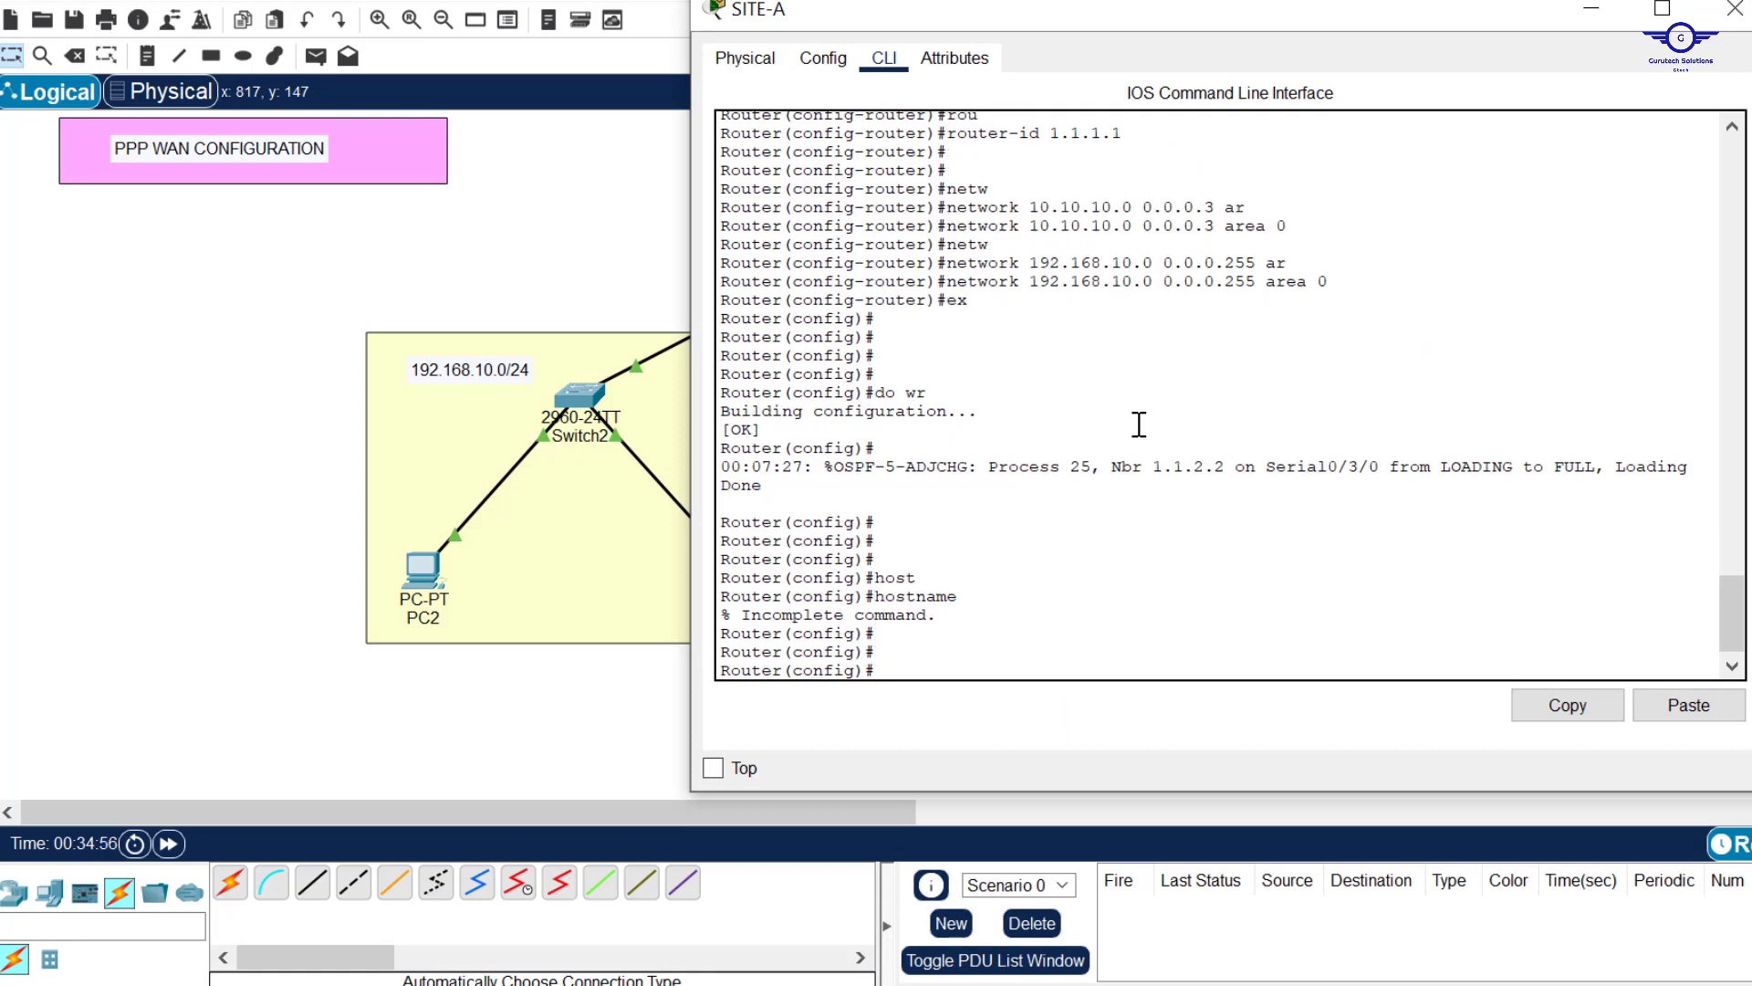
pyautogui.write('host')
pyautogui.press('Tab')
pyautogui.write('SIT')
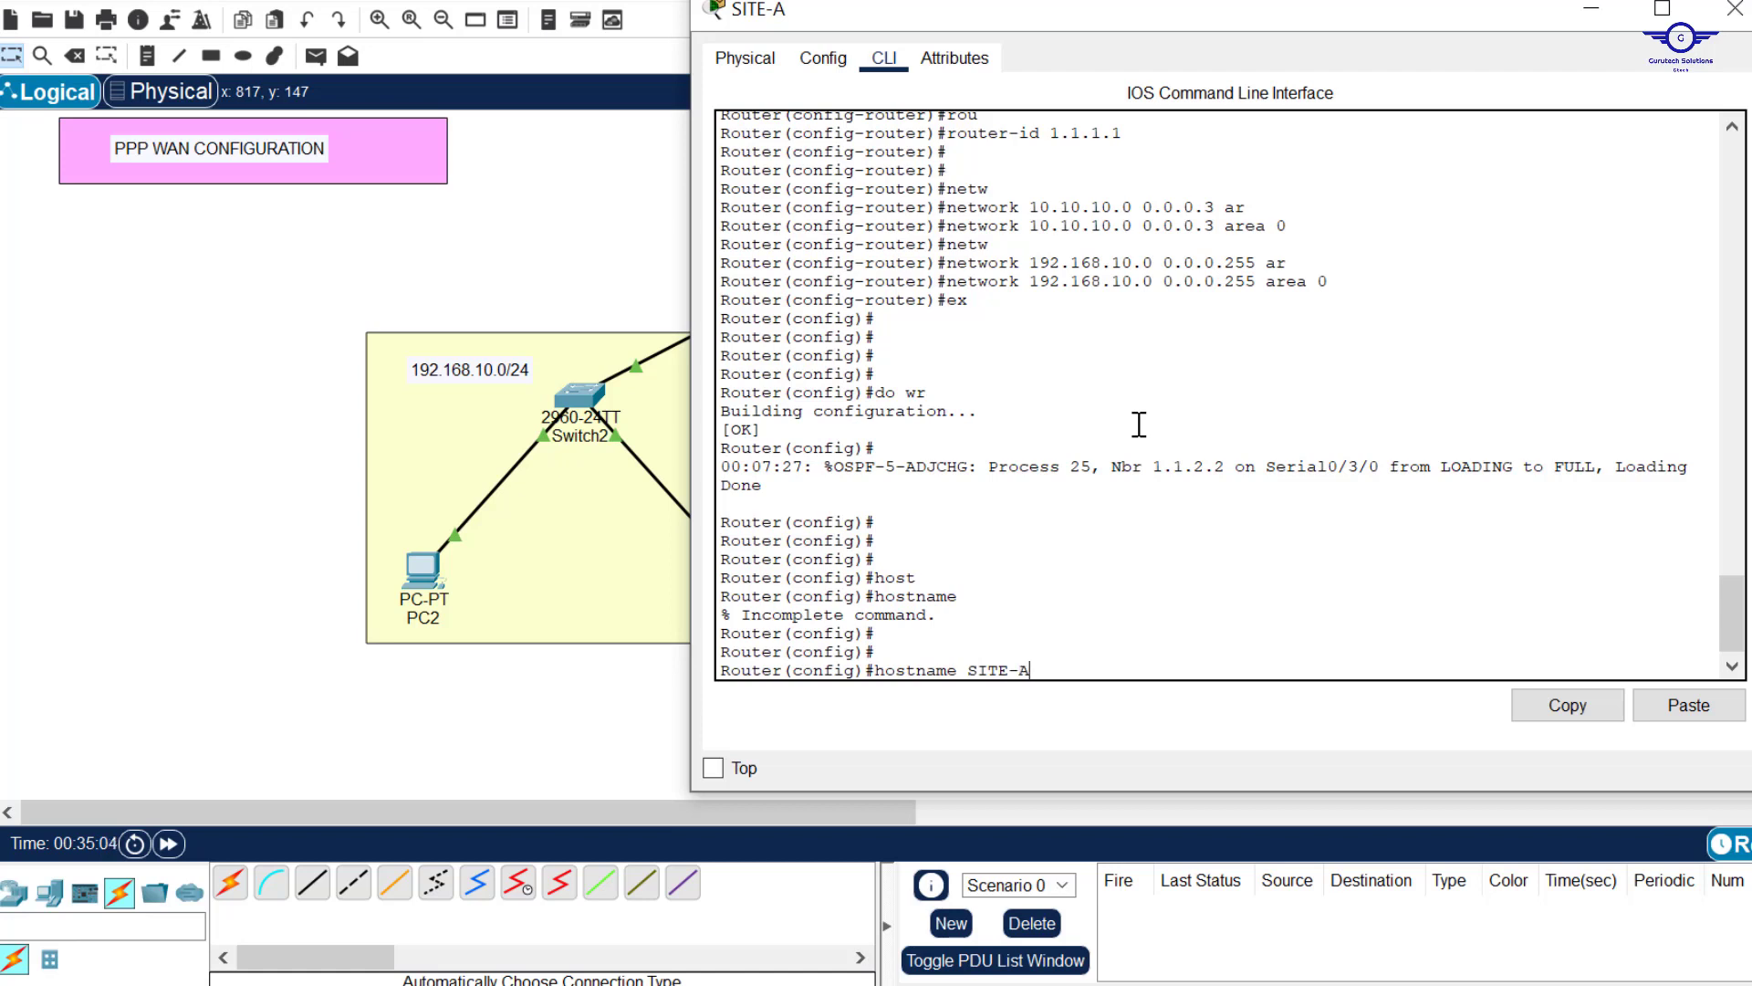
pyautogui.press('Return')
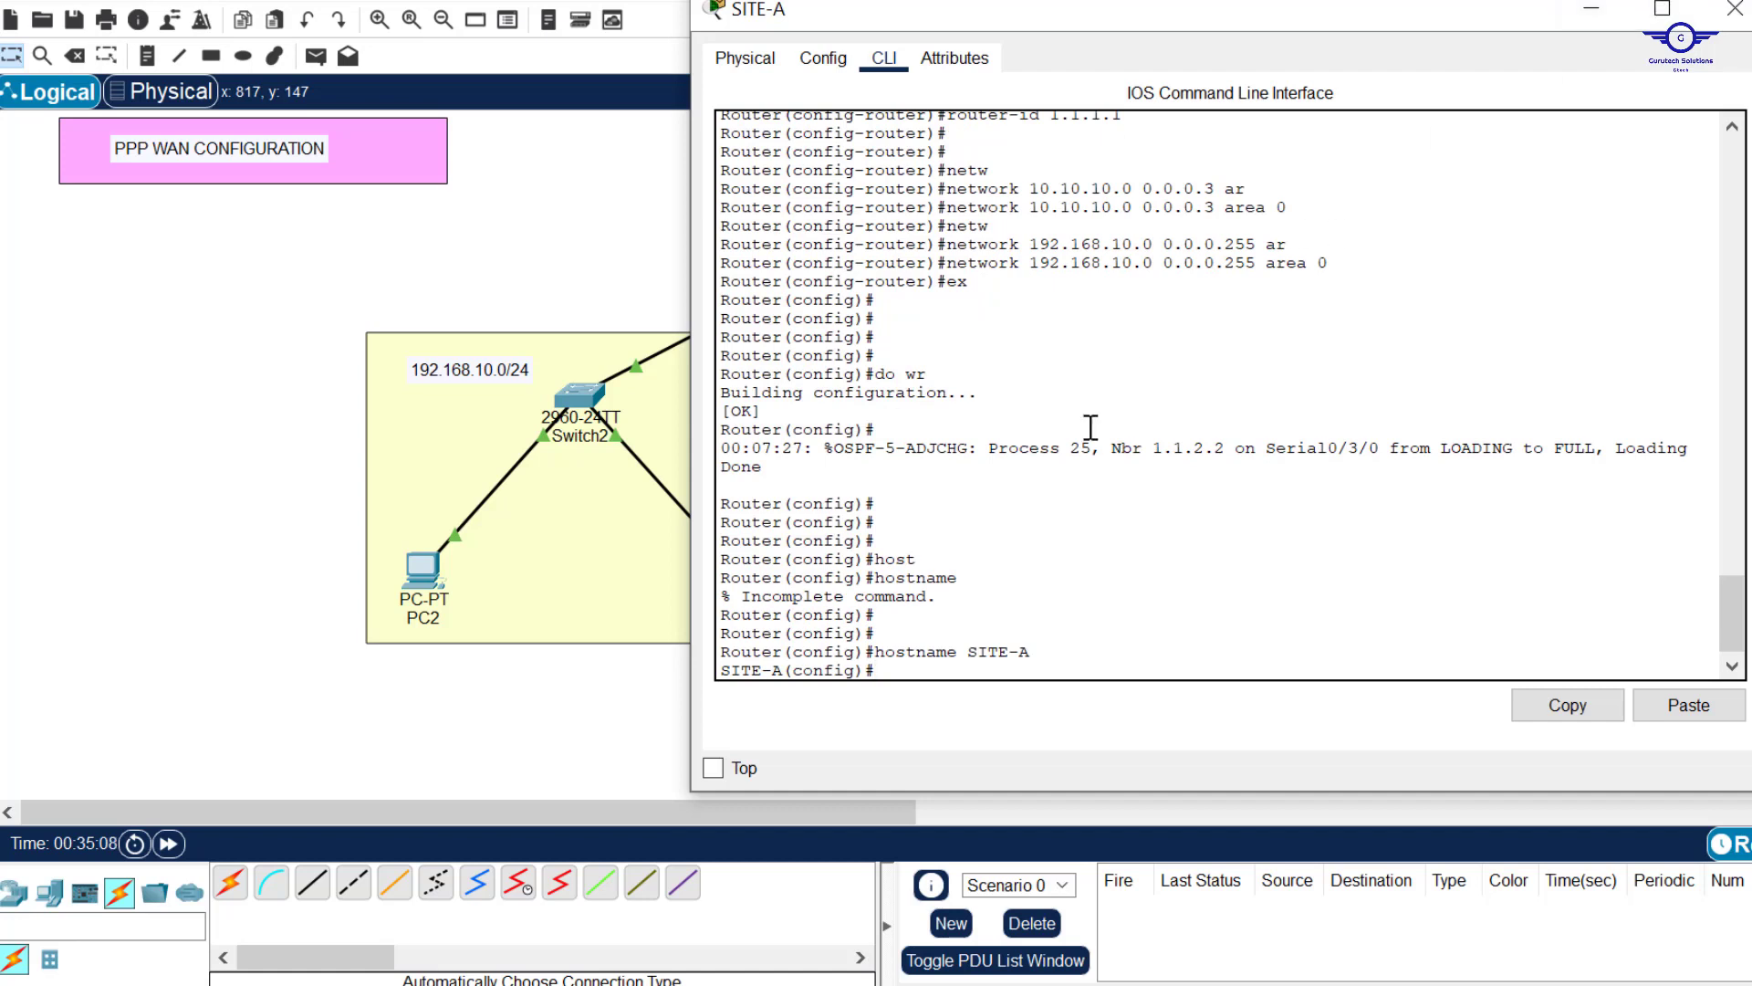
pyautogui.click(1591, 10)
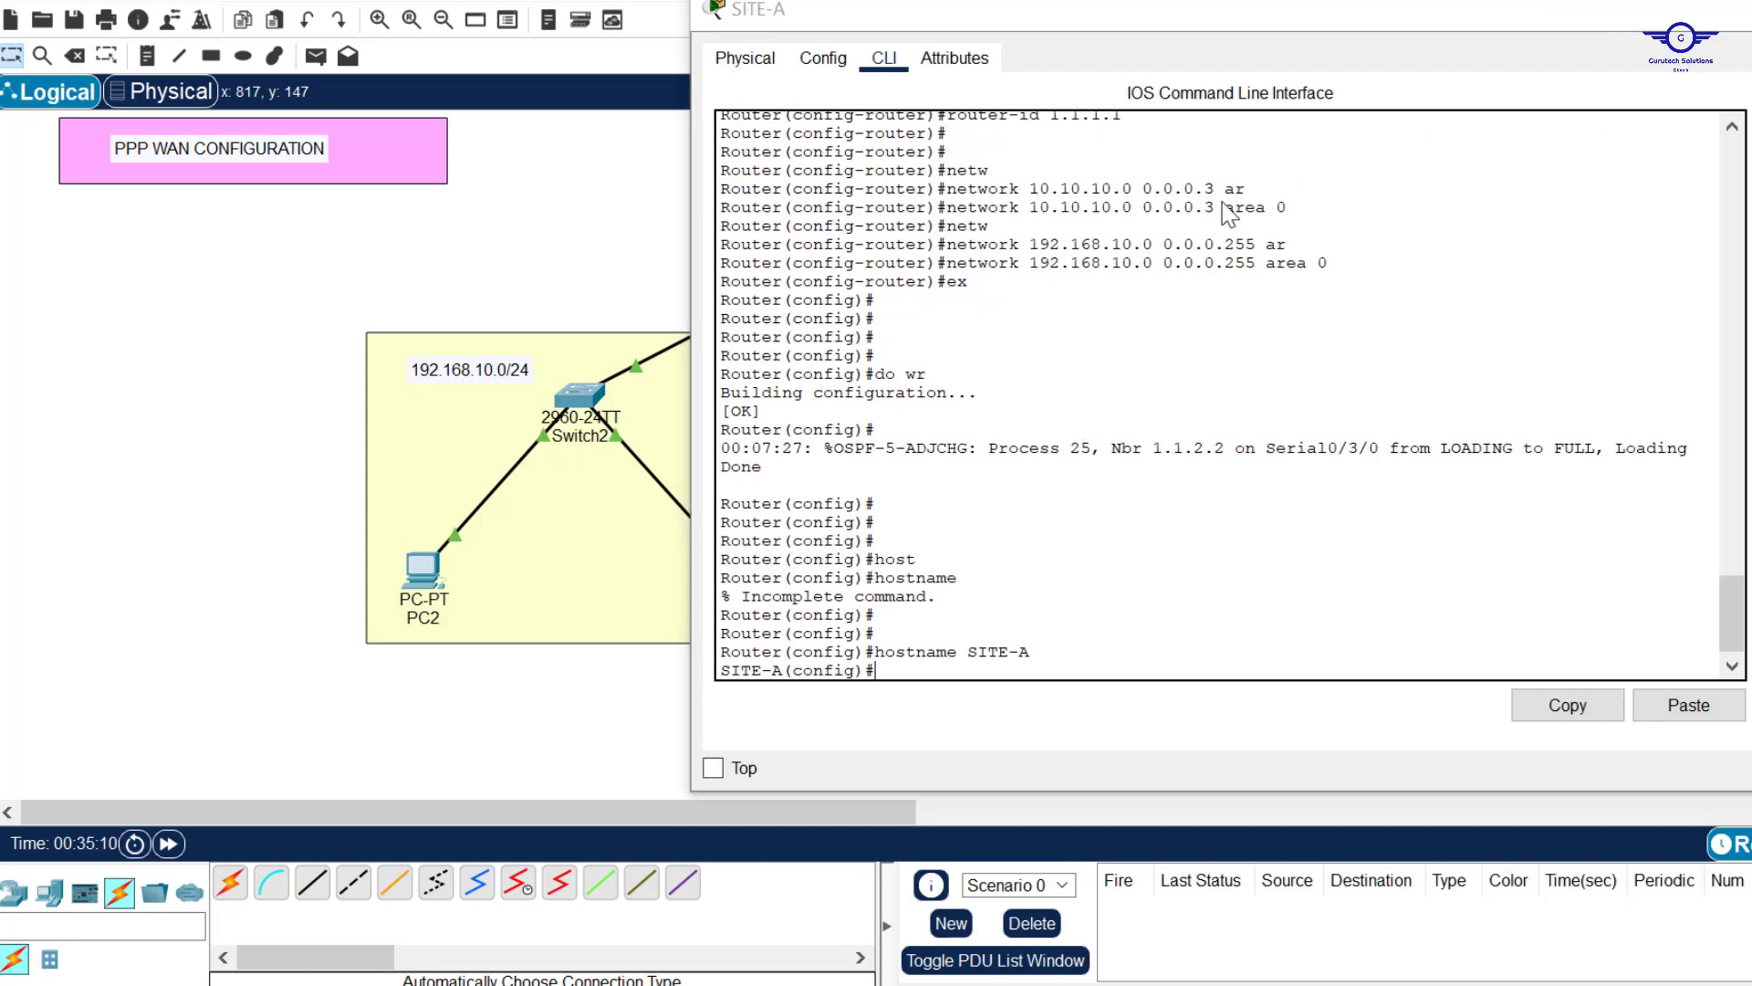
# - Set the second router's hostname to SITE-B and close its window
pyautogui.click(1209, 263)
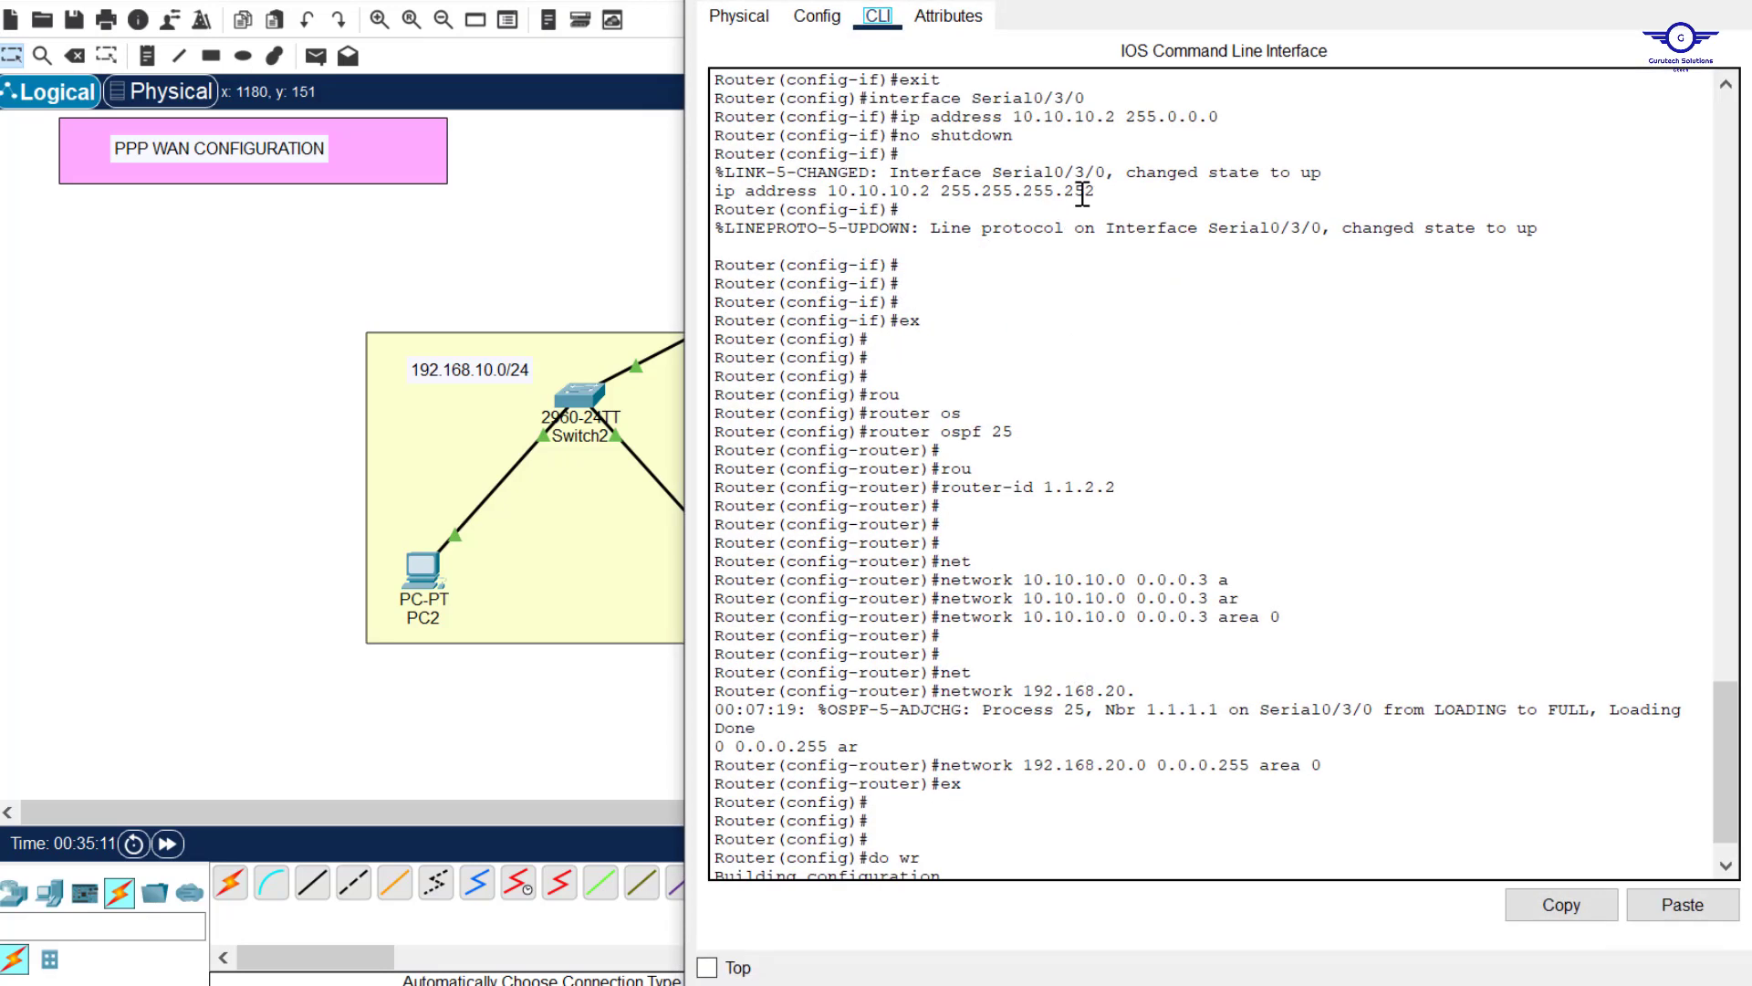
pyautogui.moveTo(1126, 195); pyautogui.dragTo(1145, 83)
pyautogui.press('Return')
pyautogui.press('Return')
pyautogui.press('Return')
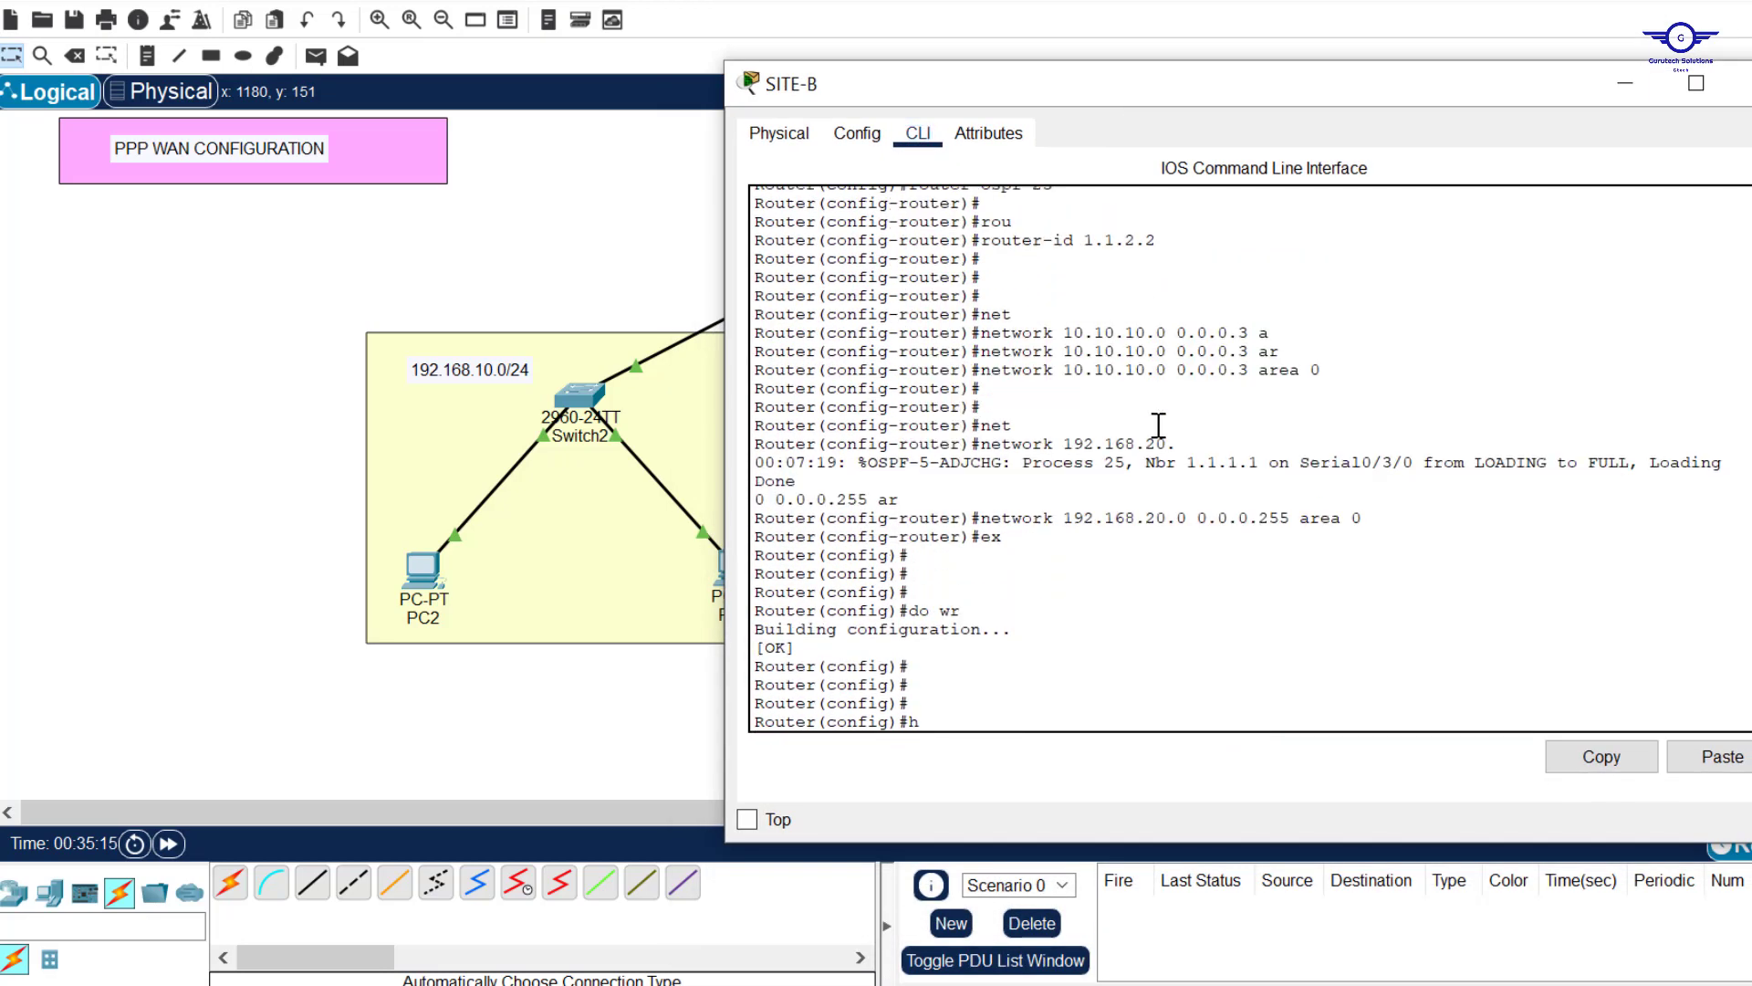
pyautogui.write('host')
pyautogui.press('Tab')
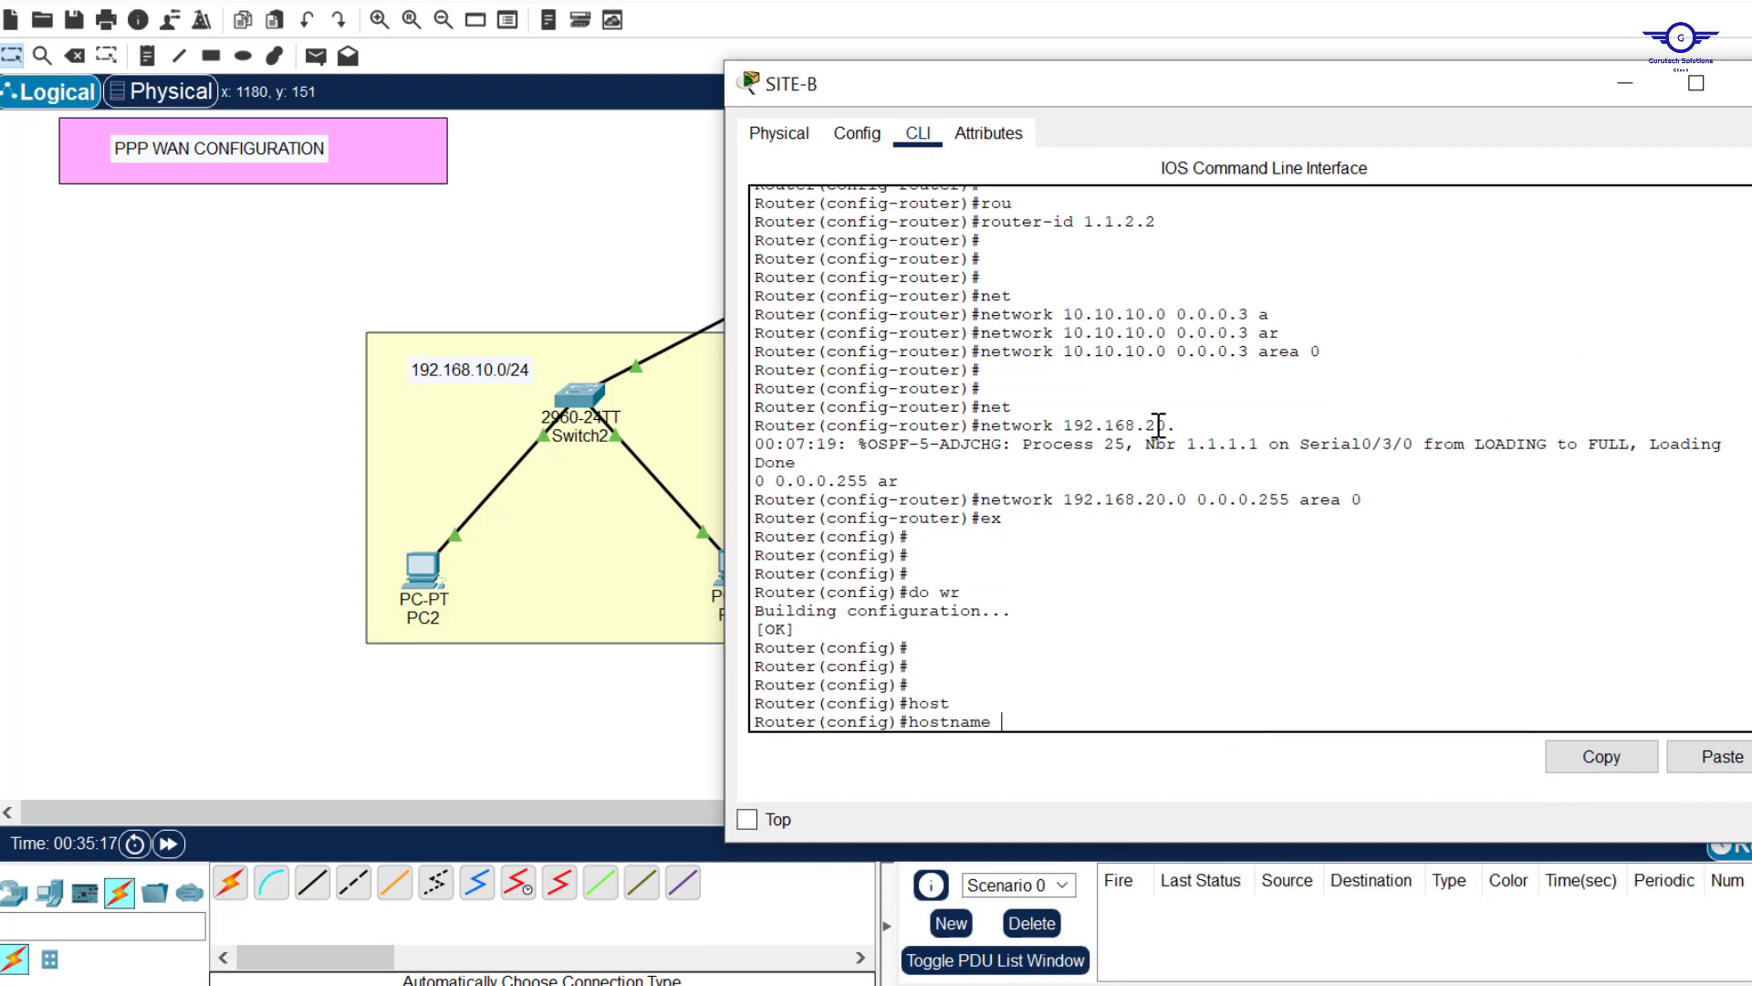
pyautogui.press('capslock')
pyautogui.write('SI')
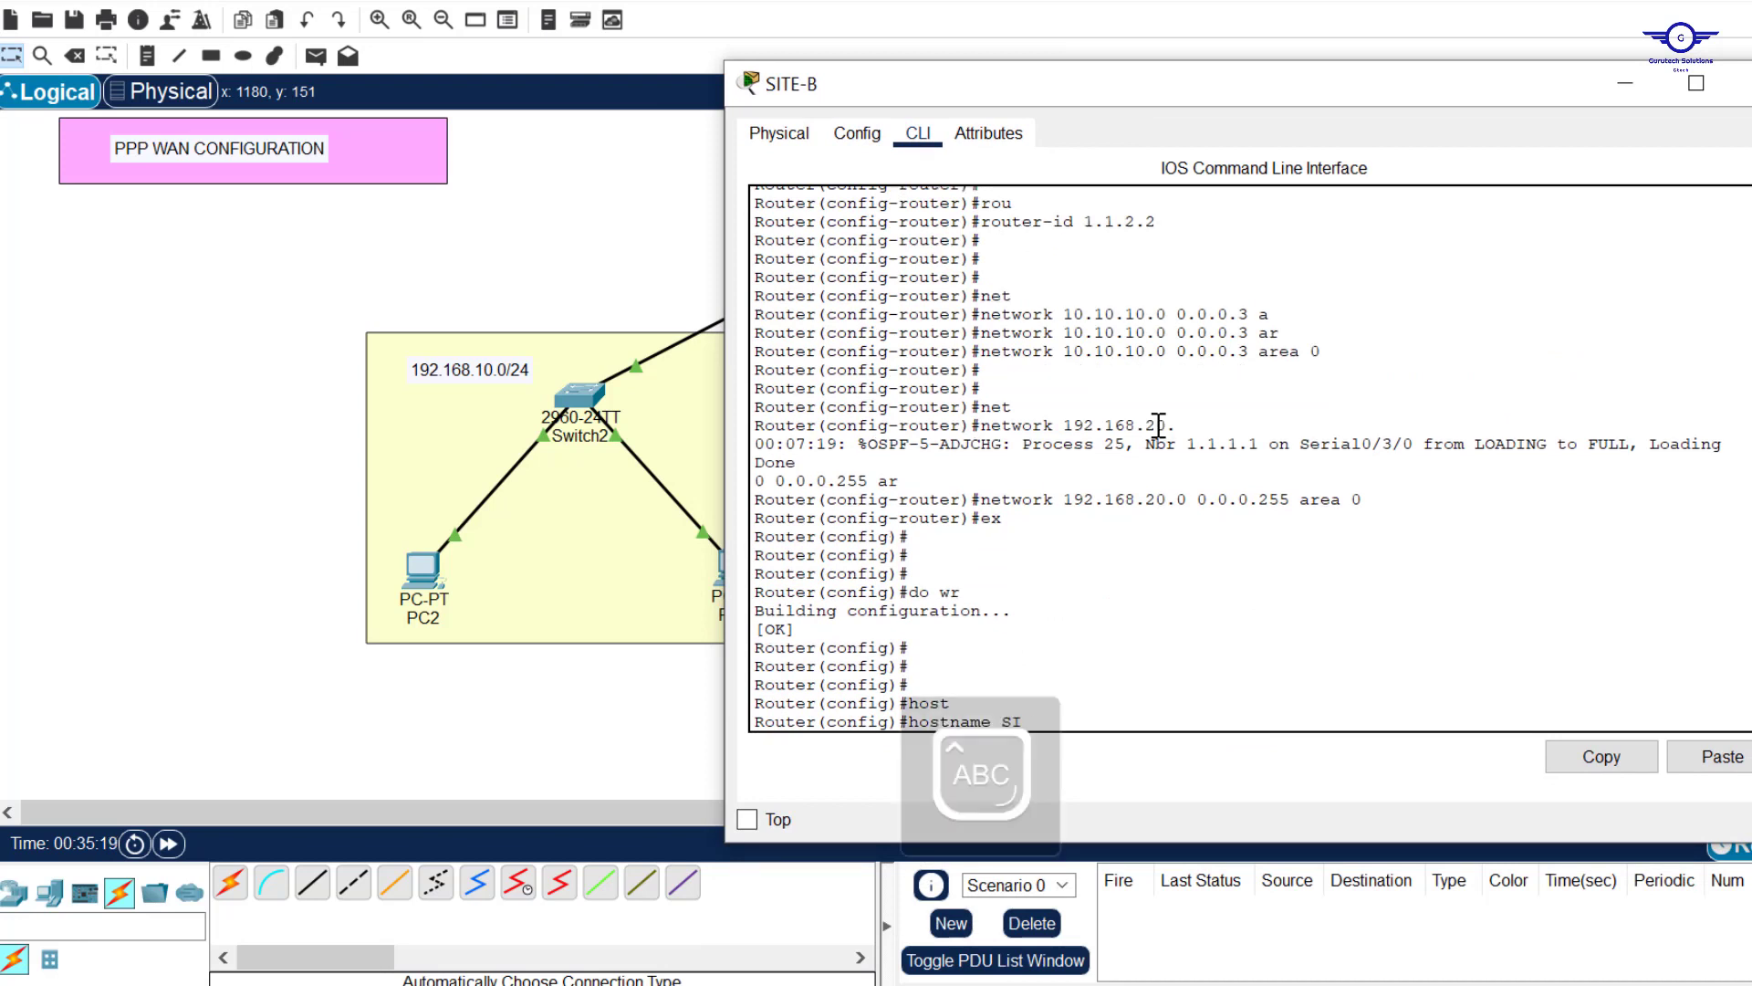
pyautogui.write('TE-B')
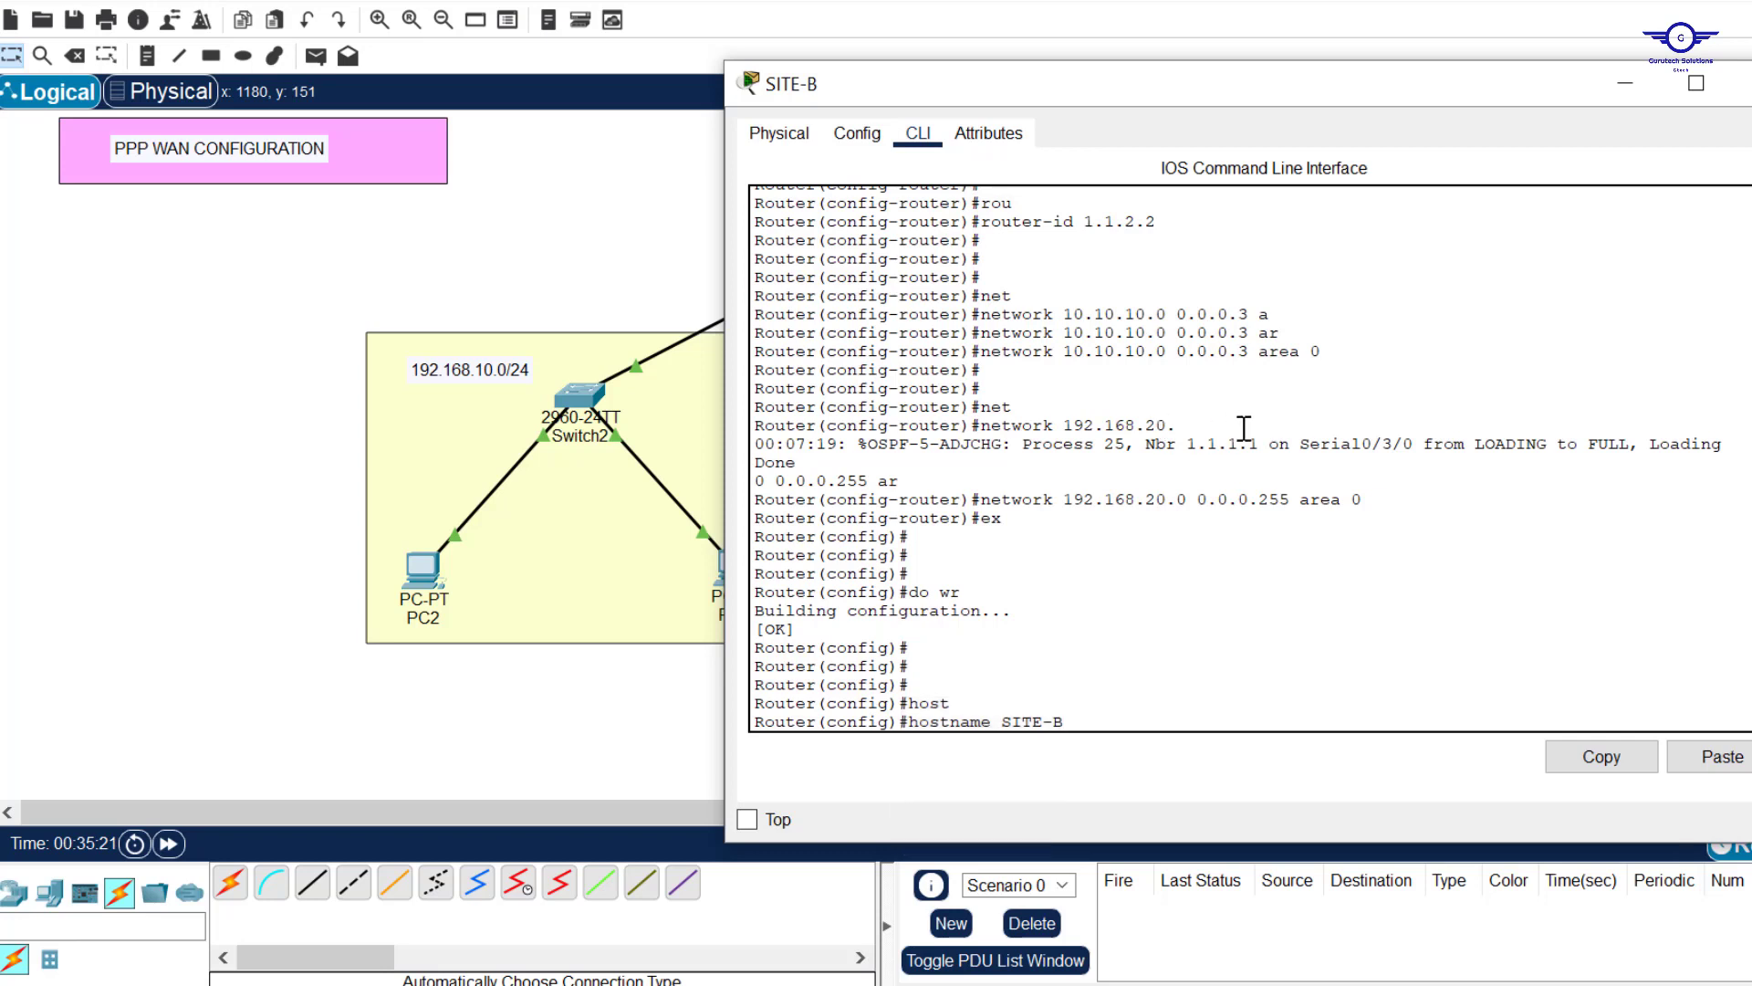
pyautogui.press('Return')
pyautogui.press('Return')
pyautogui.press('Return')
pyautogui.press('Return')
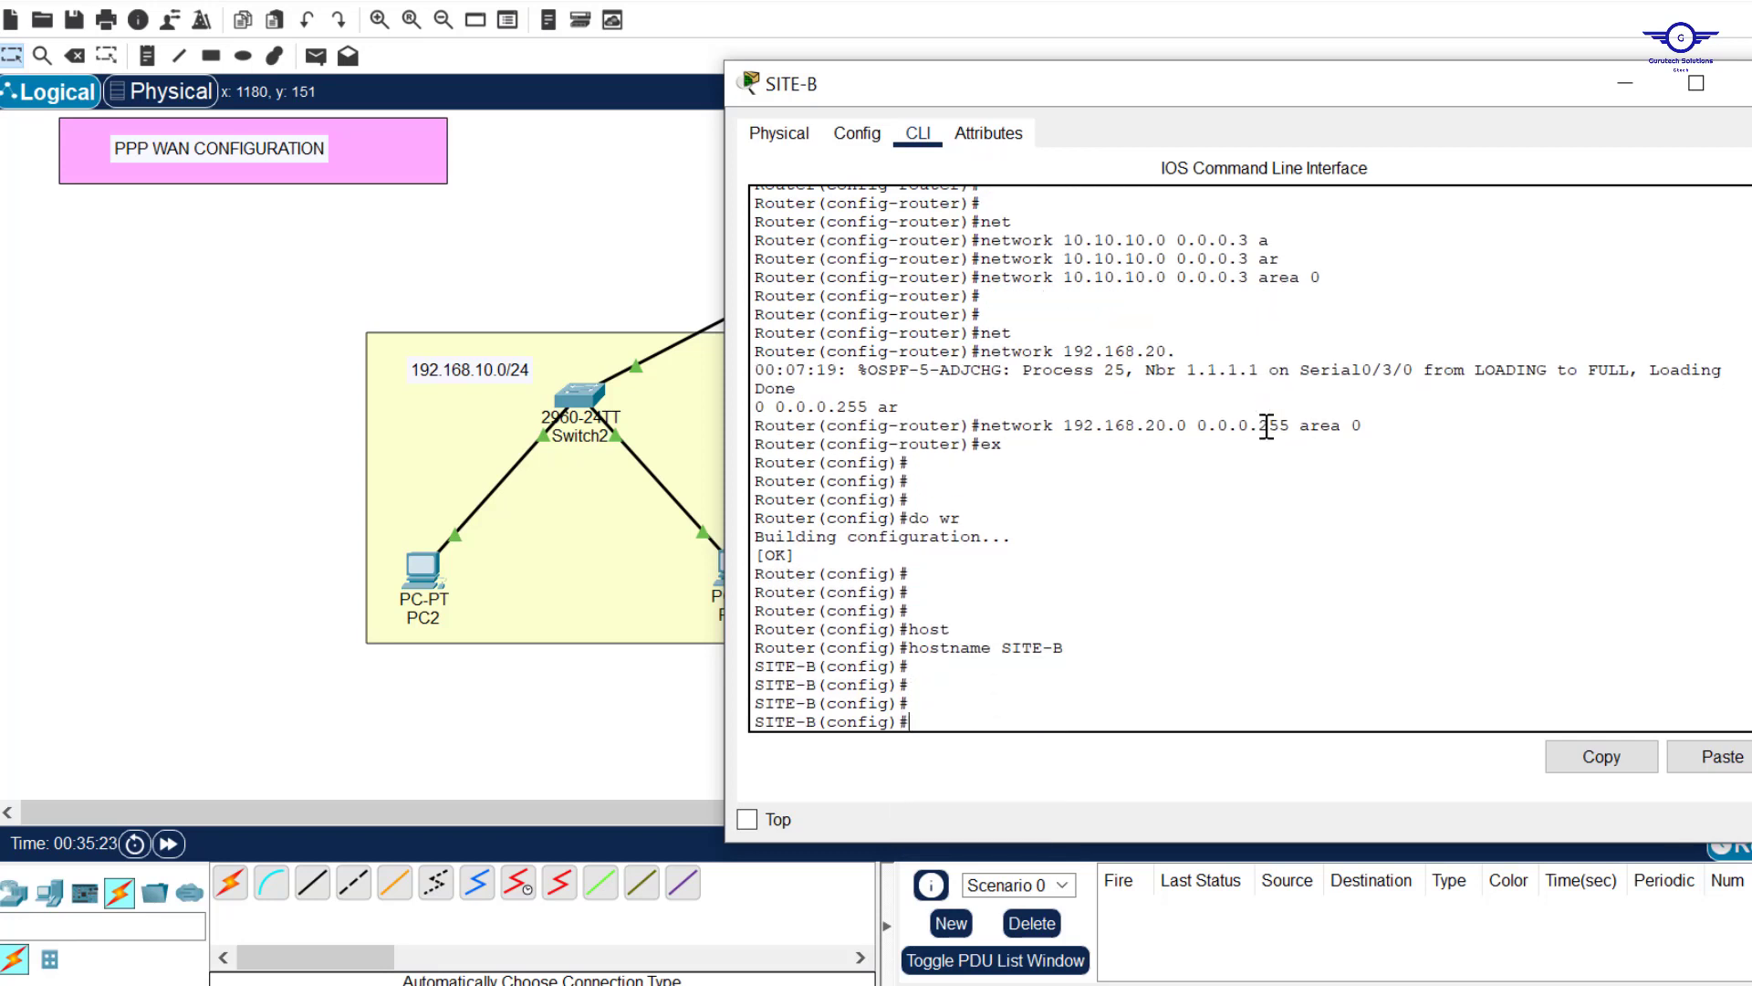
pyautogui.click(639, 224)
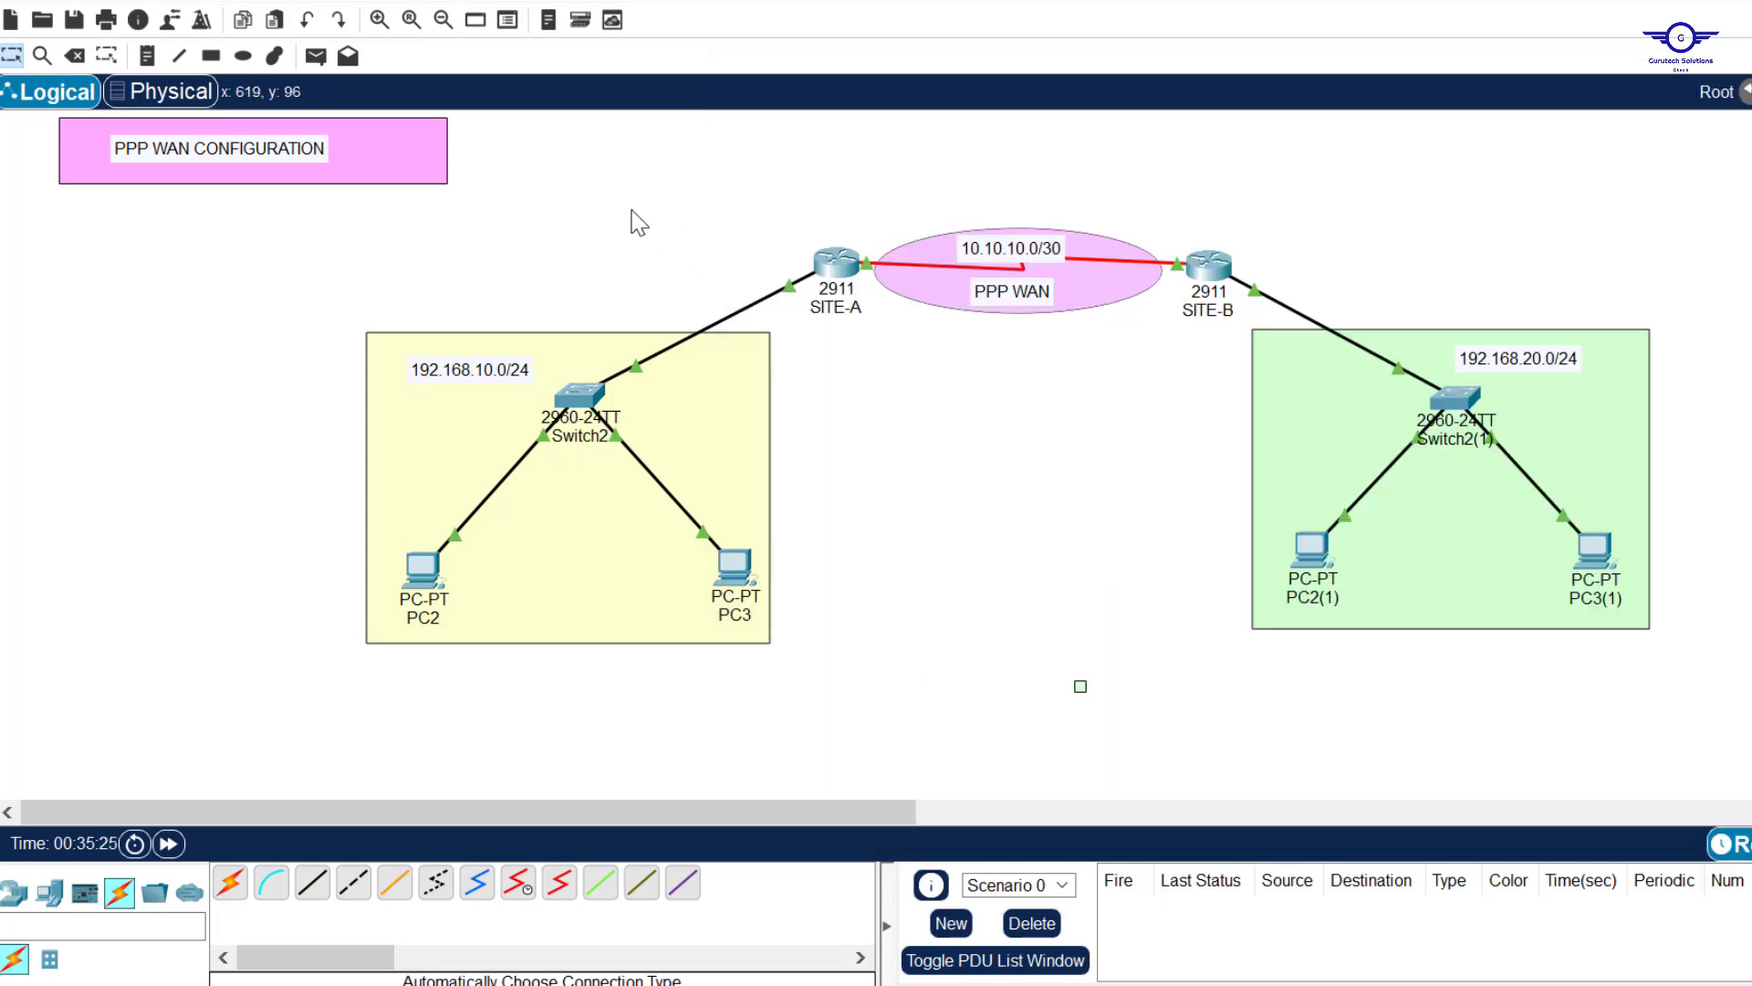
# - Open SITE-A's CLI, highlight its hostname, and begin a username command
pyautogui.moveTo(832, 263)
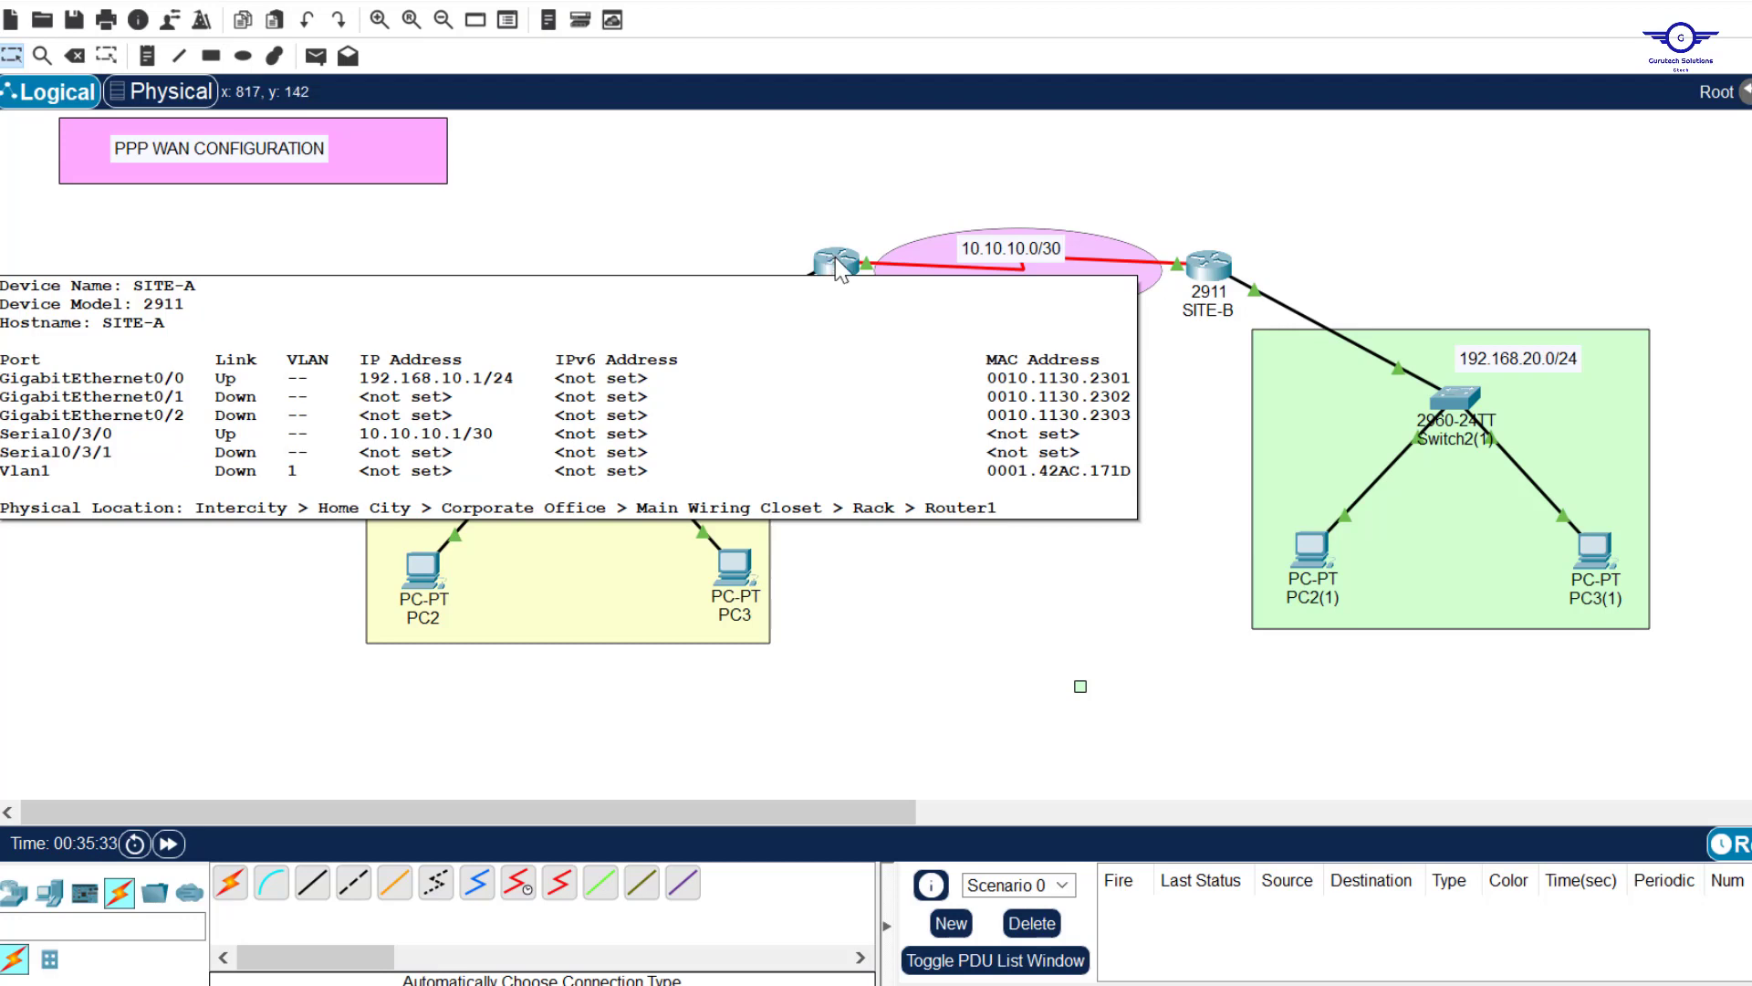
pyautogui.click(833, 263)
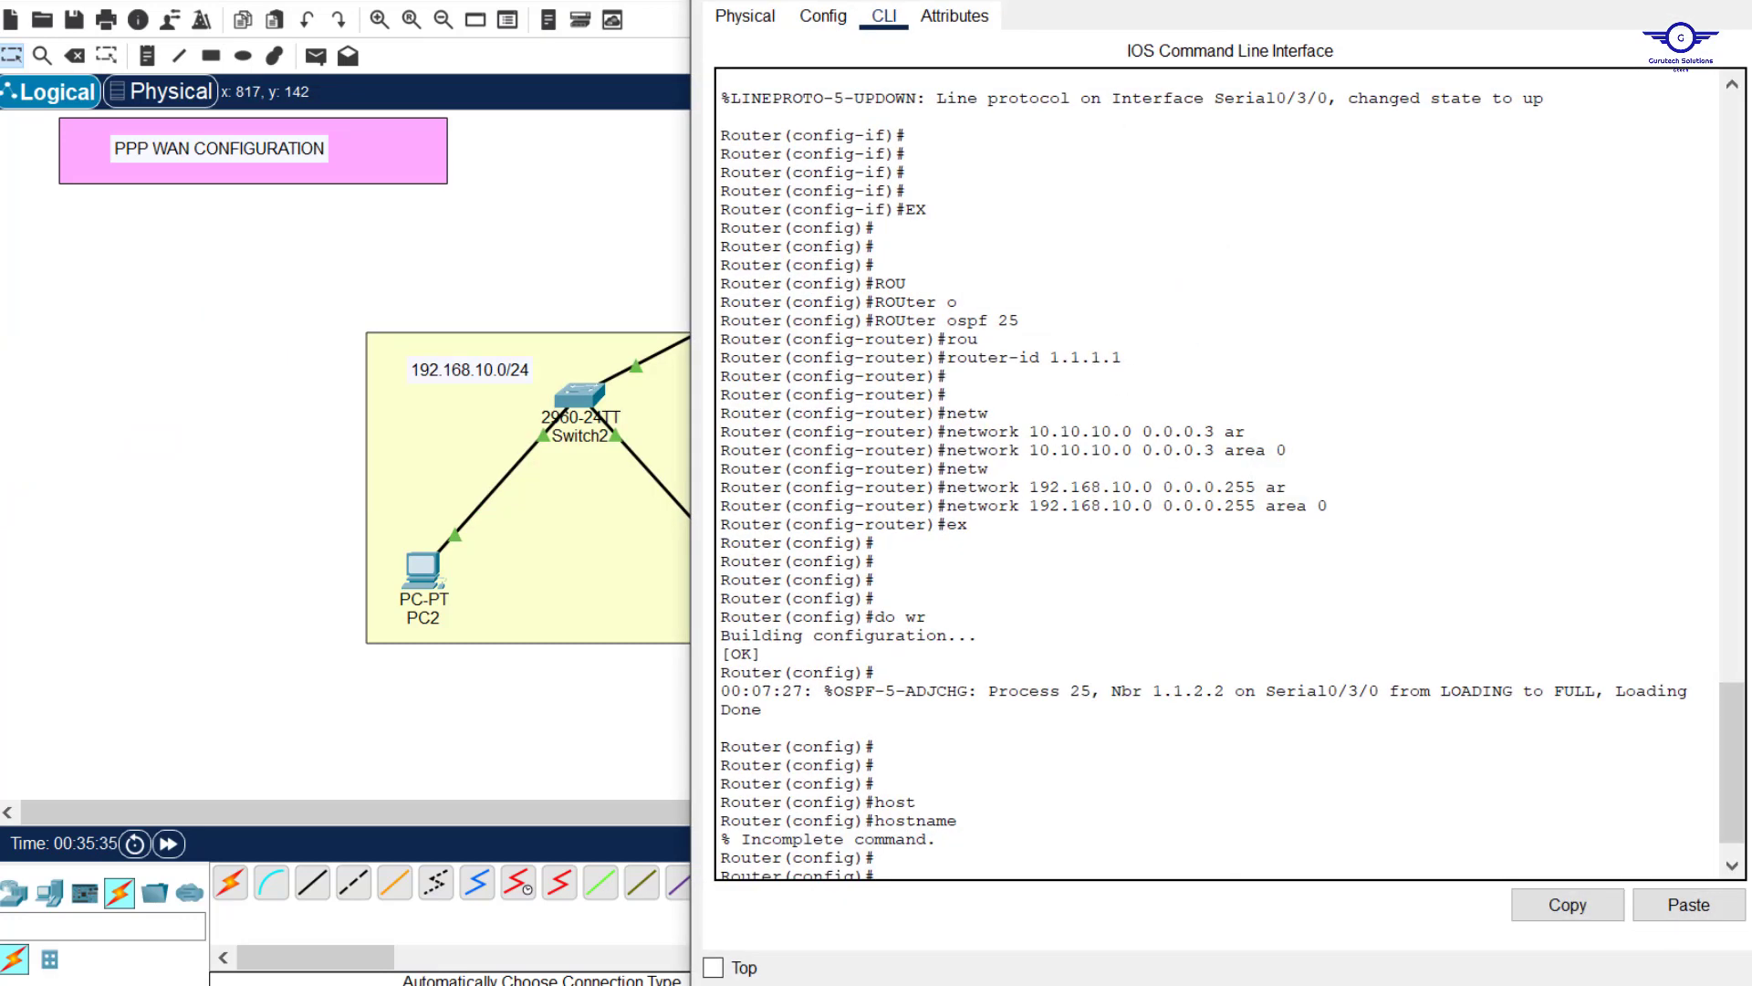
pyautogui.moveTo(1168, 261); pyautogui.dragTo(1077, 118)
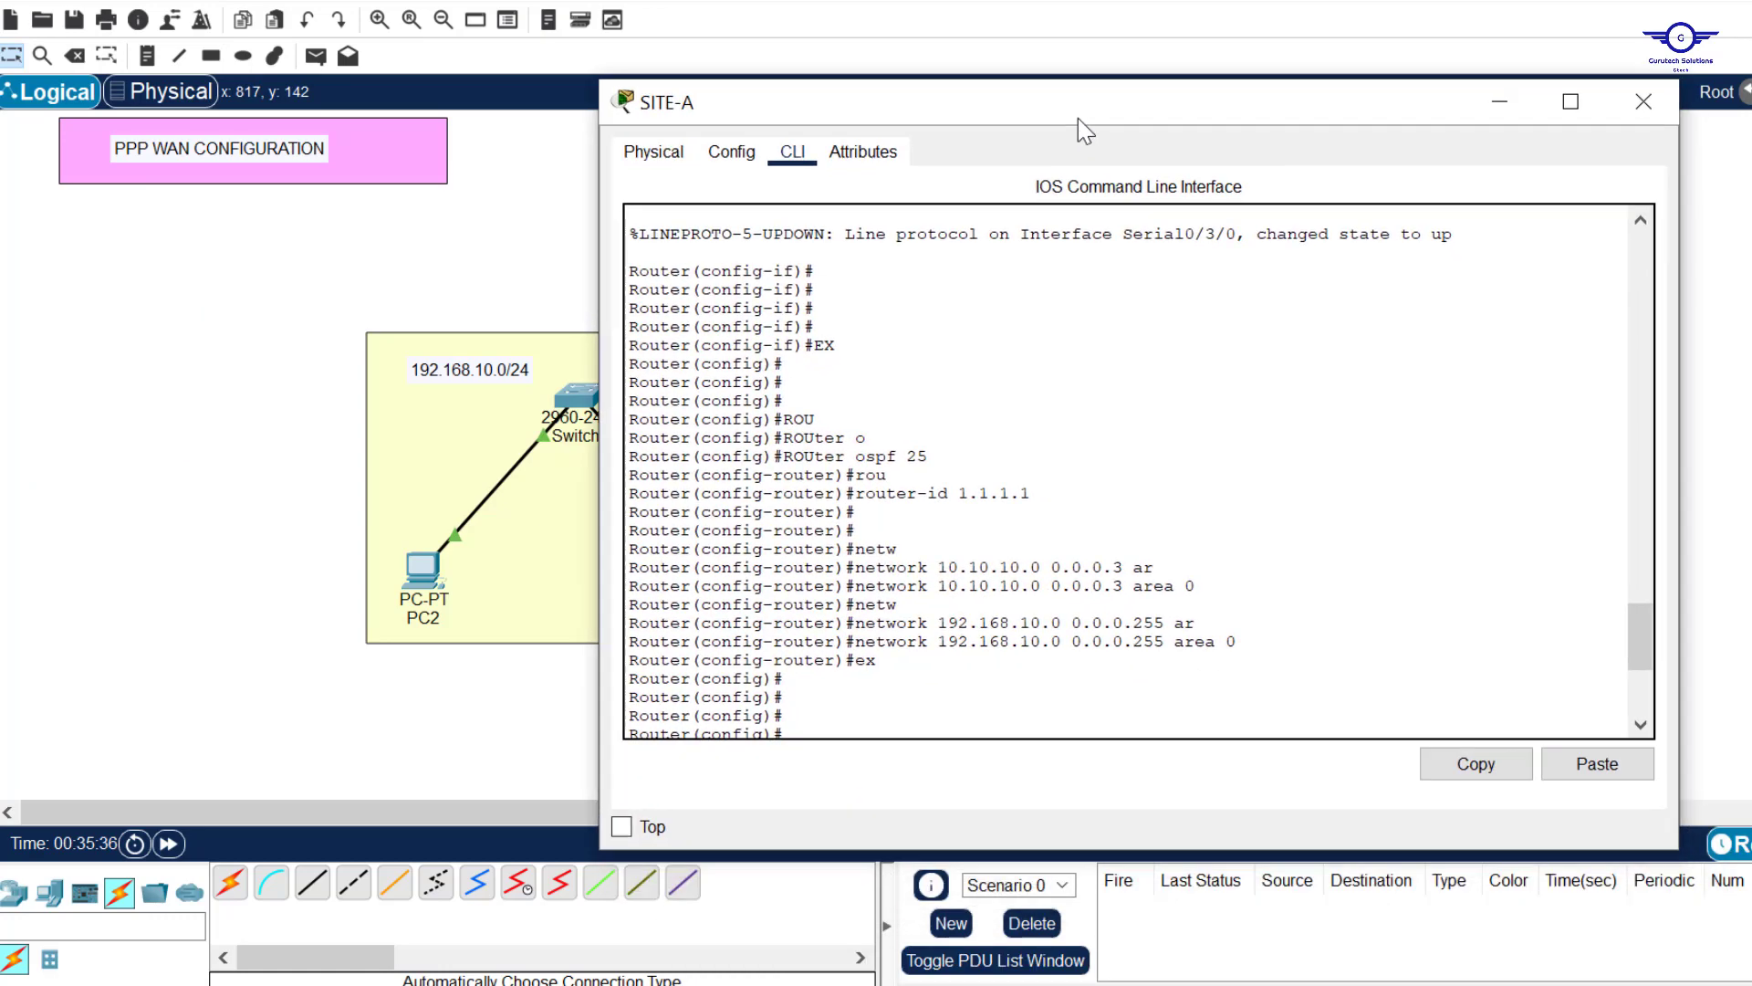
pyautogui.scroll(-7, 1118, 494)
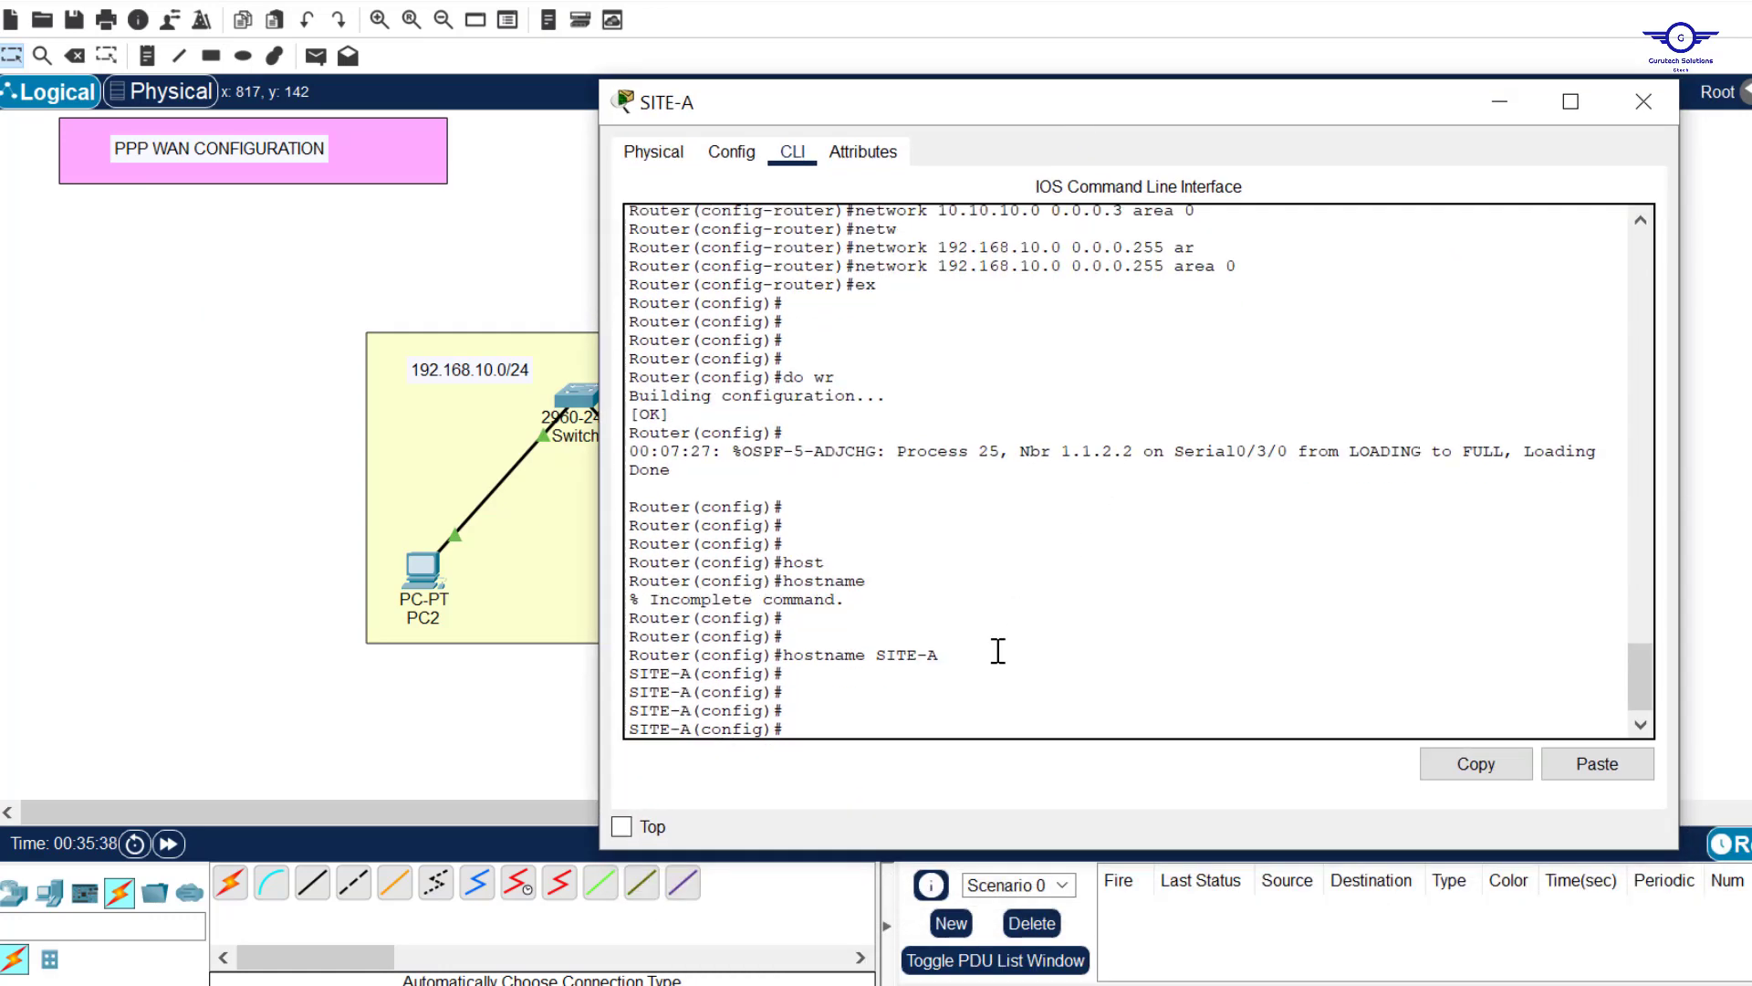
pyautogui.moveTo(947, 651); pyautogui.dragTo(883, 659)
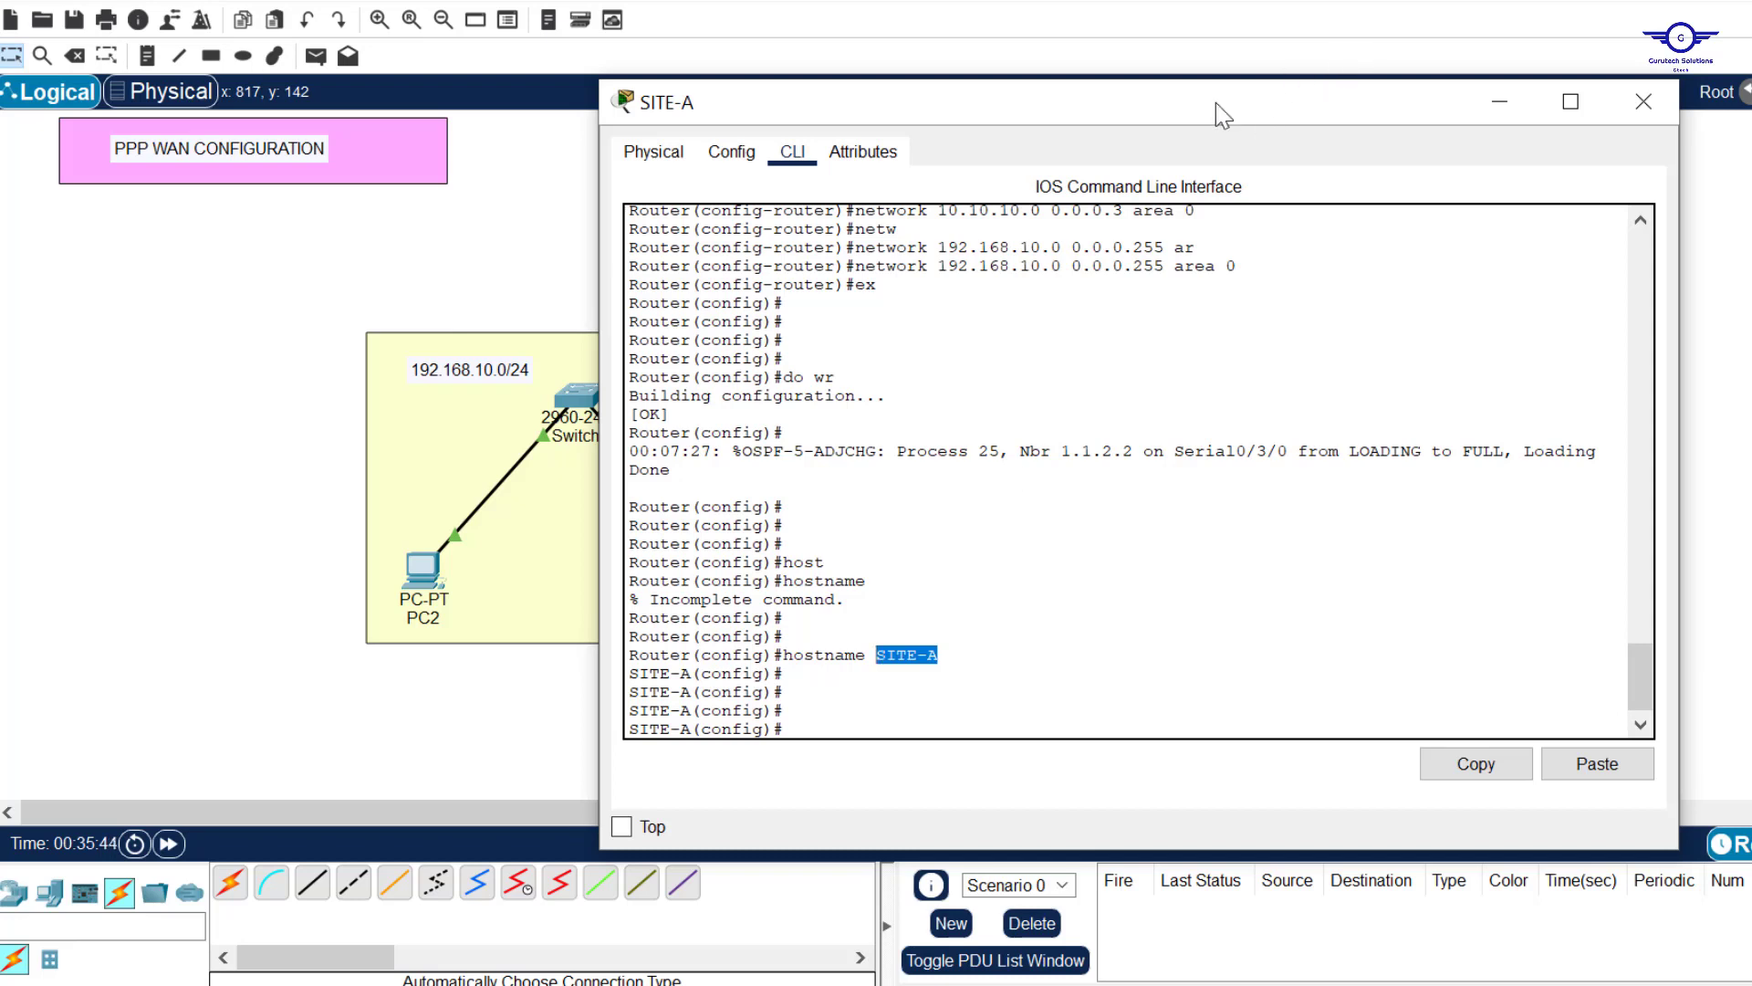
pyautogui.moveTo(1217, 109); pyautogui.dragTo(1121, 106)
pyautogui.click(744, 663)
pyautogui.press('capslock')
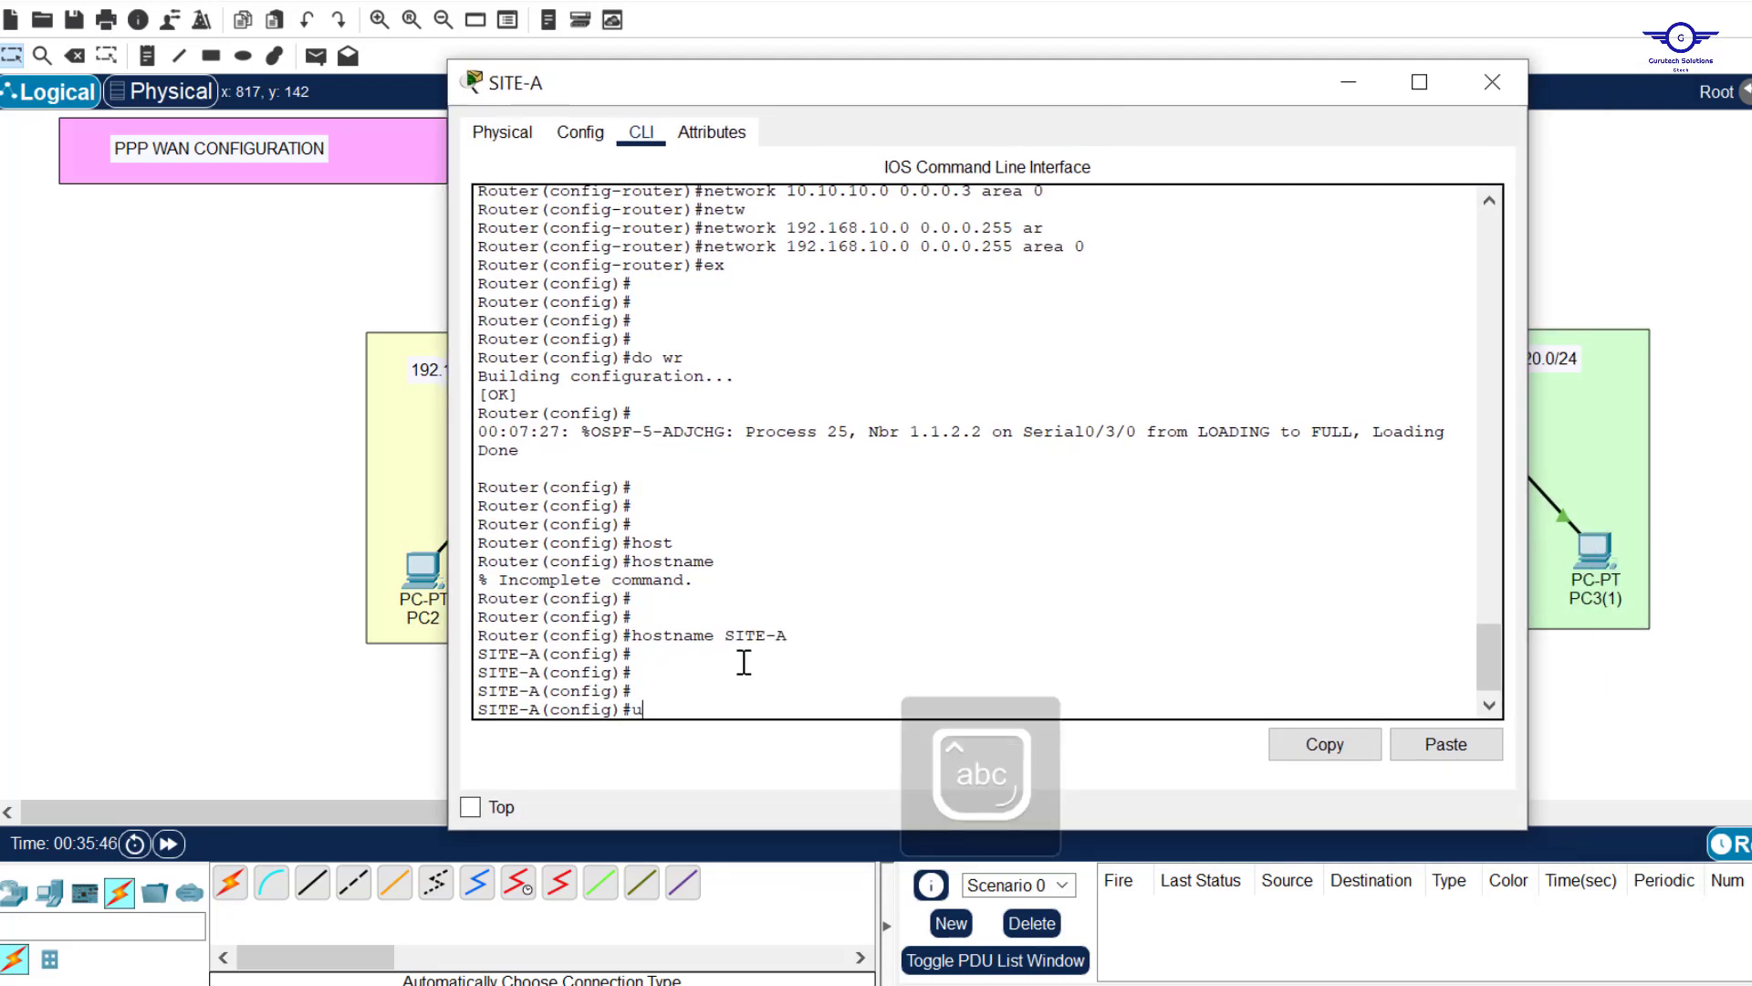
pyautogui.write('user')
pyautogui.press('Tab')
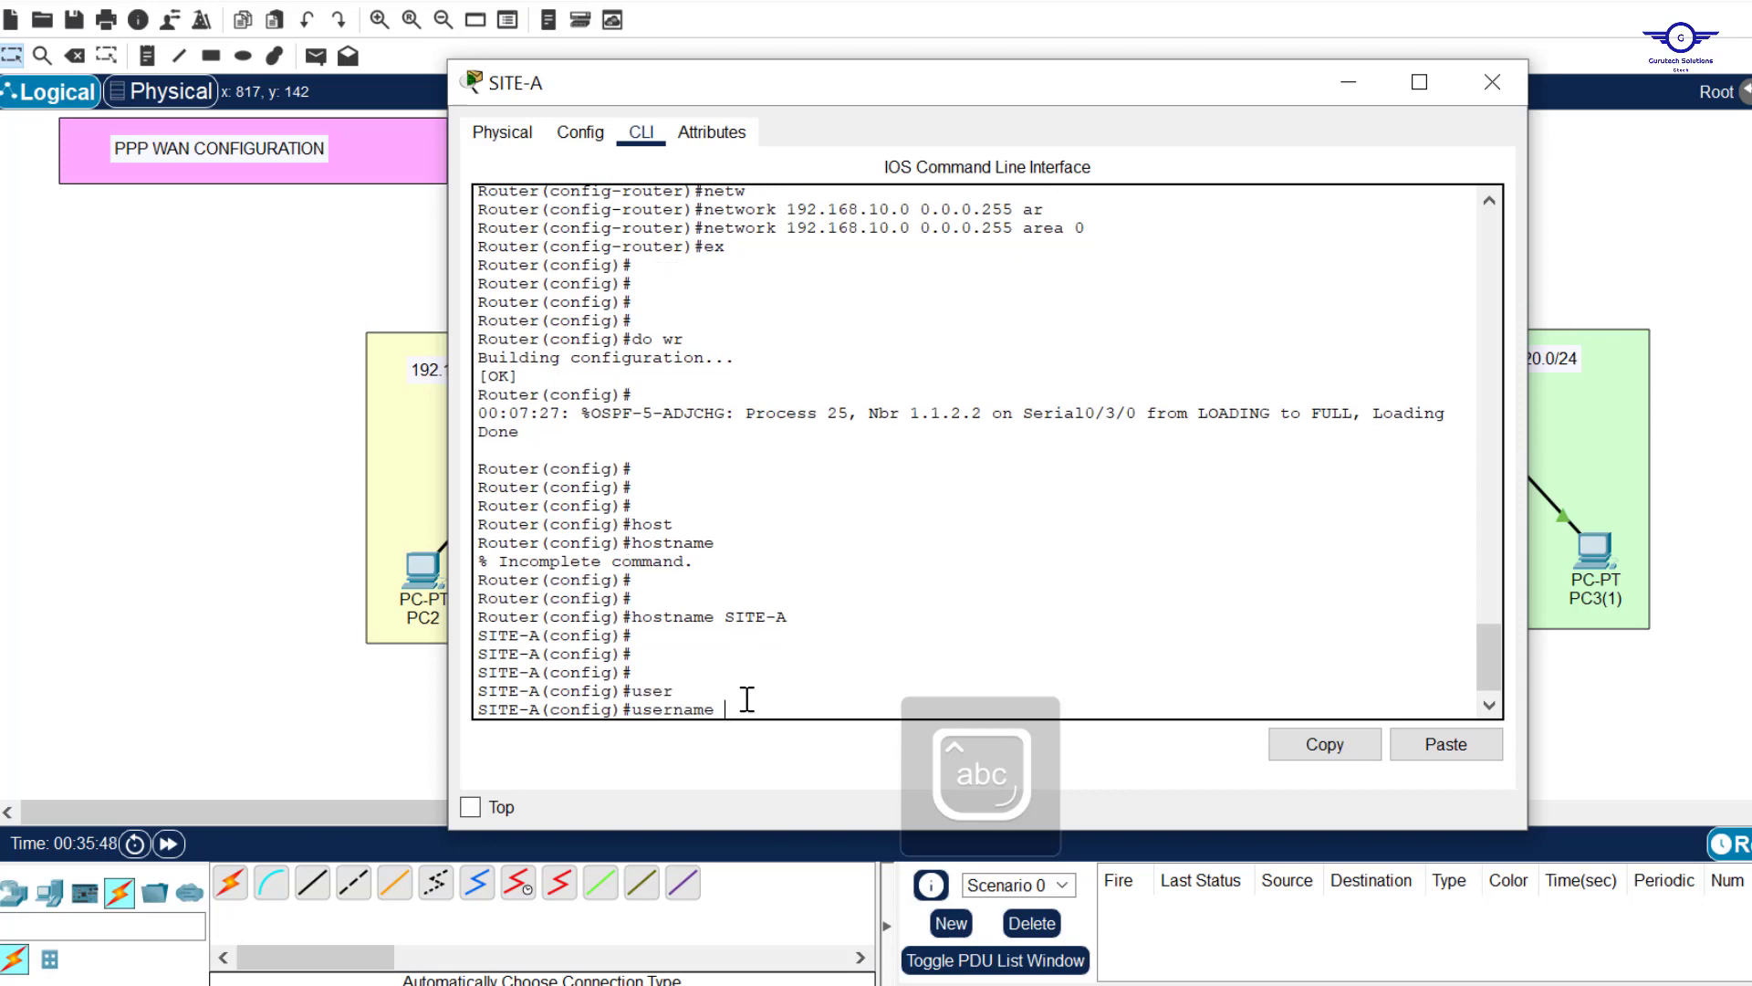
# - Look over SITE-B's existing configuration, then return to SITE-A's console
pyautogui.click(1641, 278)
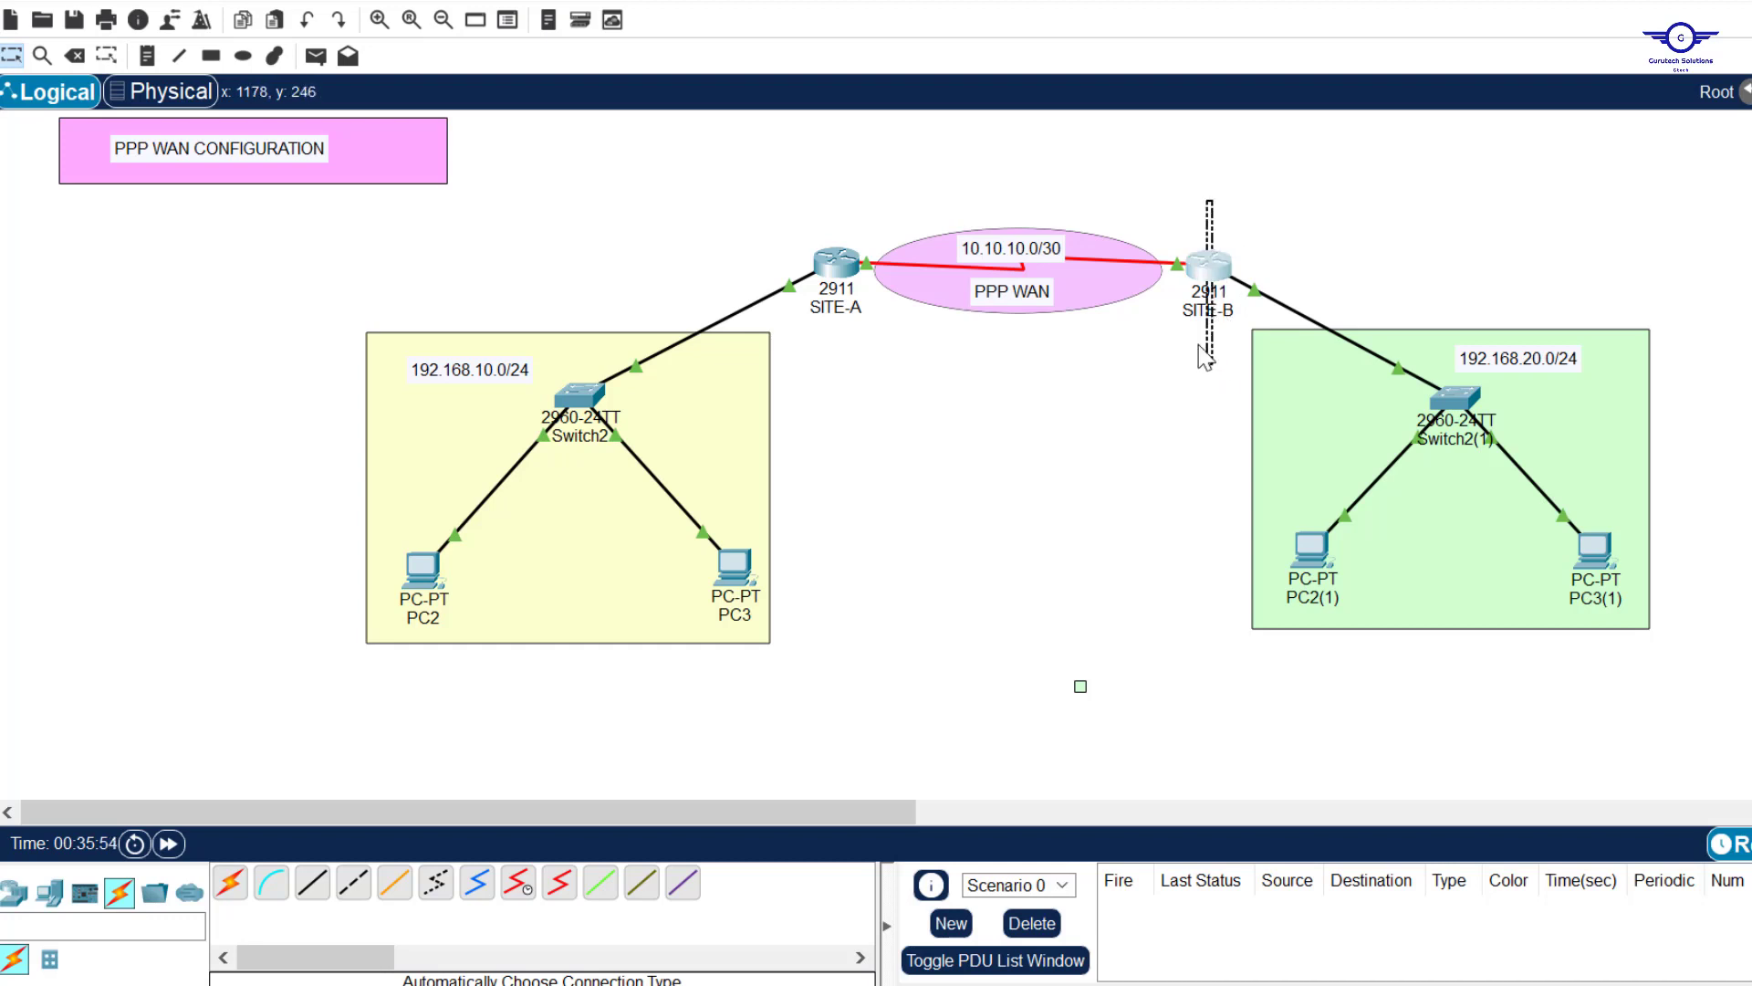
pyautogui.click(1216, 265)
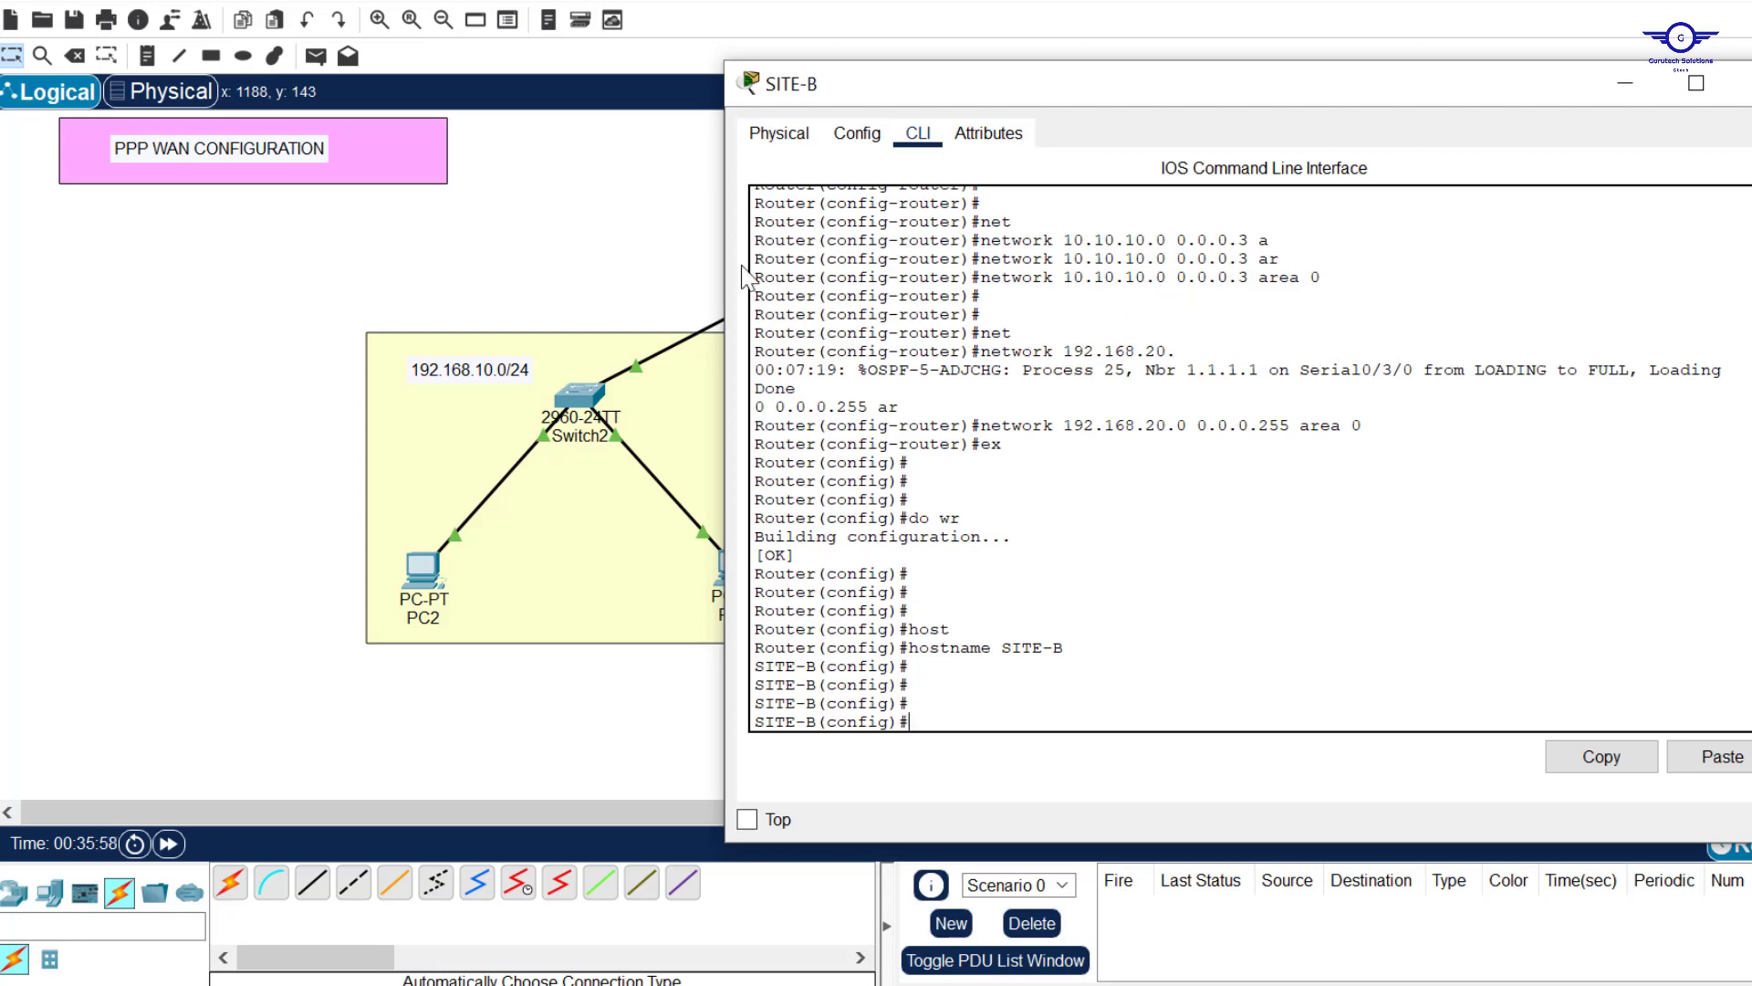
pyautogui.click(696, 219)
pyautogui.click(841, 270)
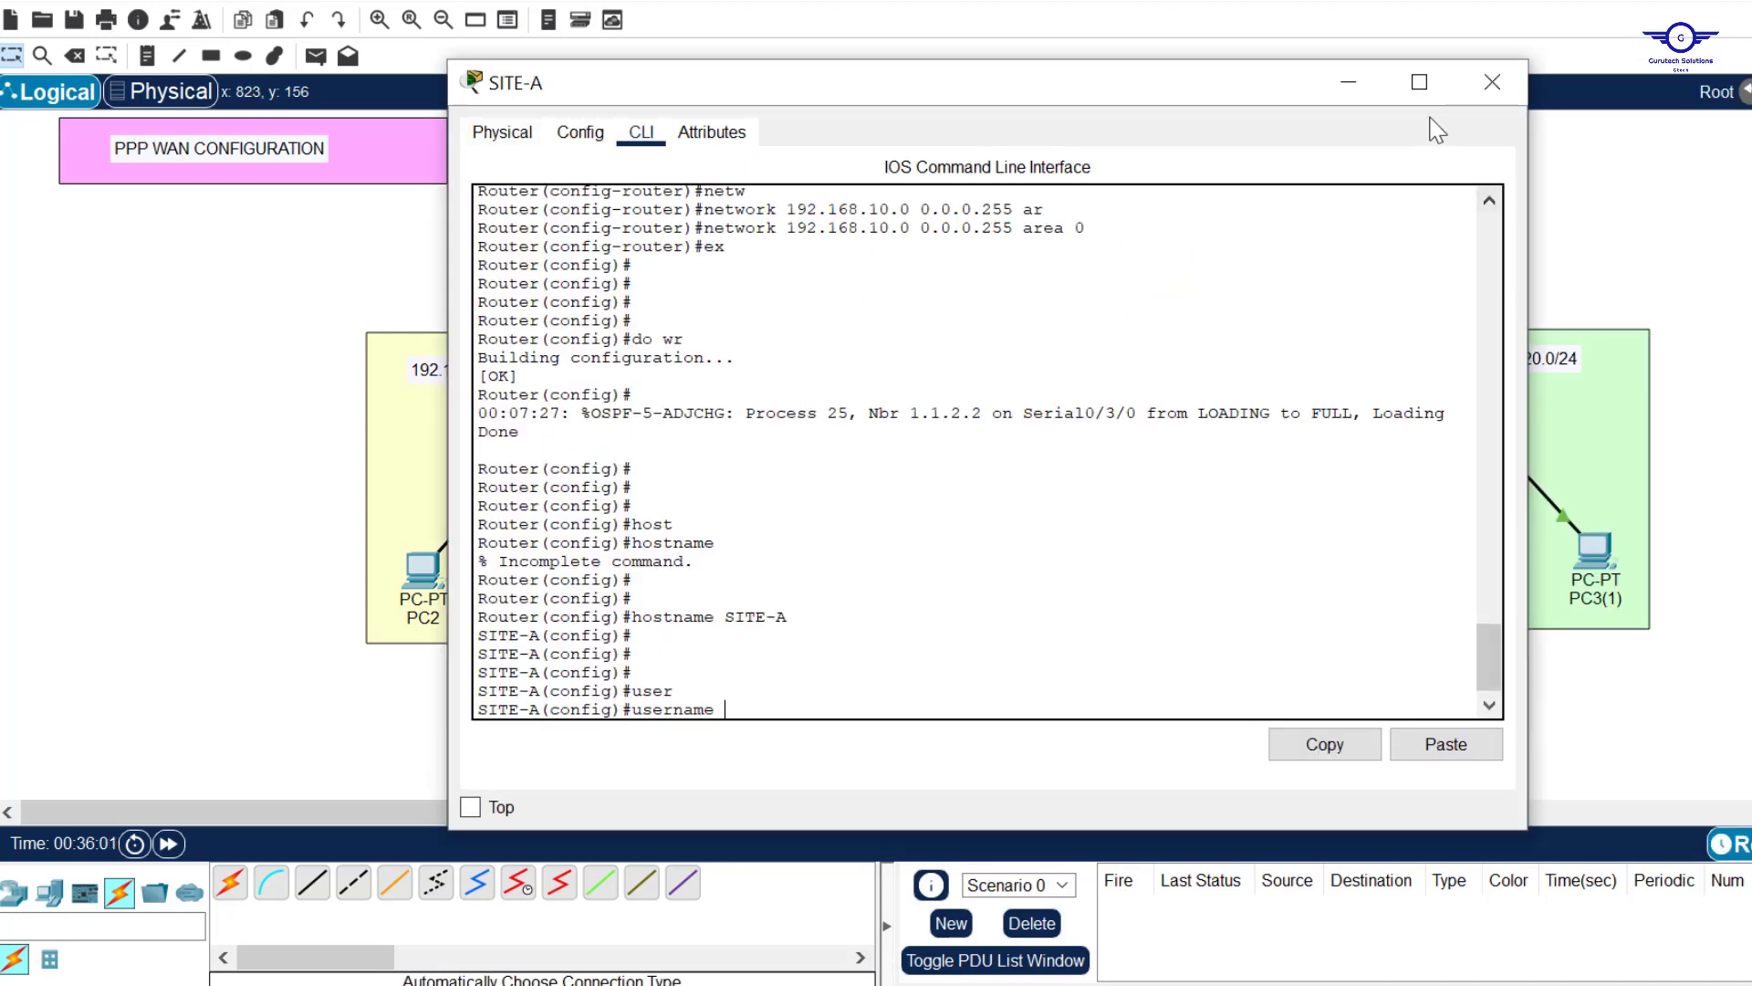
pyautogui.moveTo(1519, 164); pyautogui.dragTo(1165, 164)
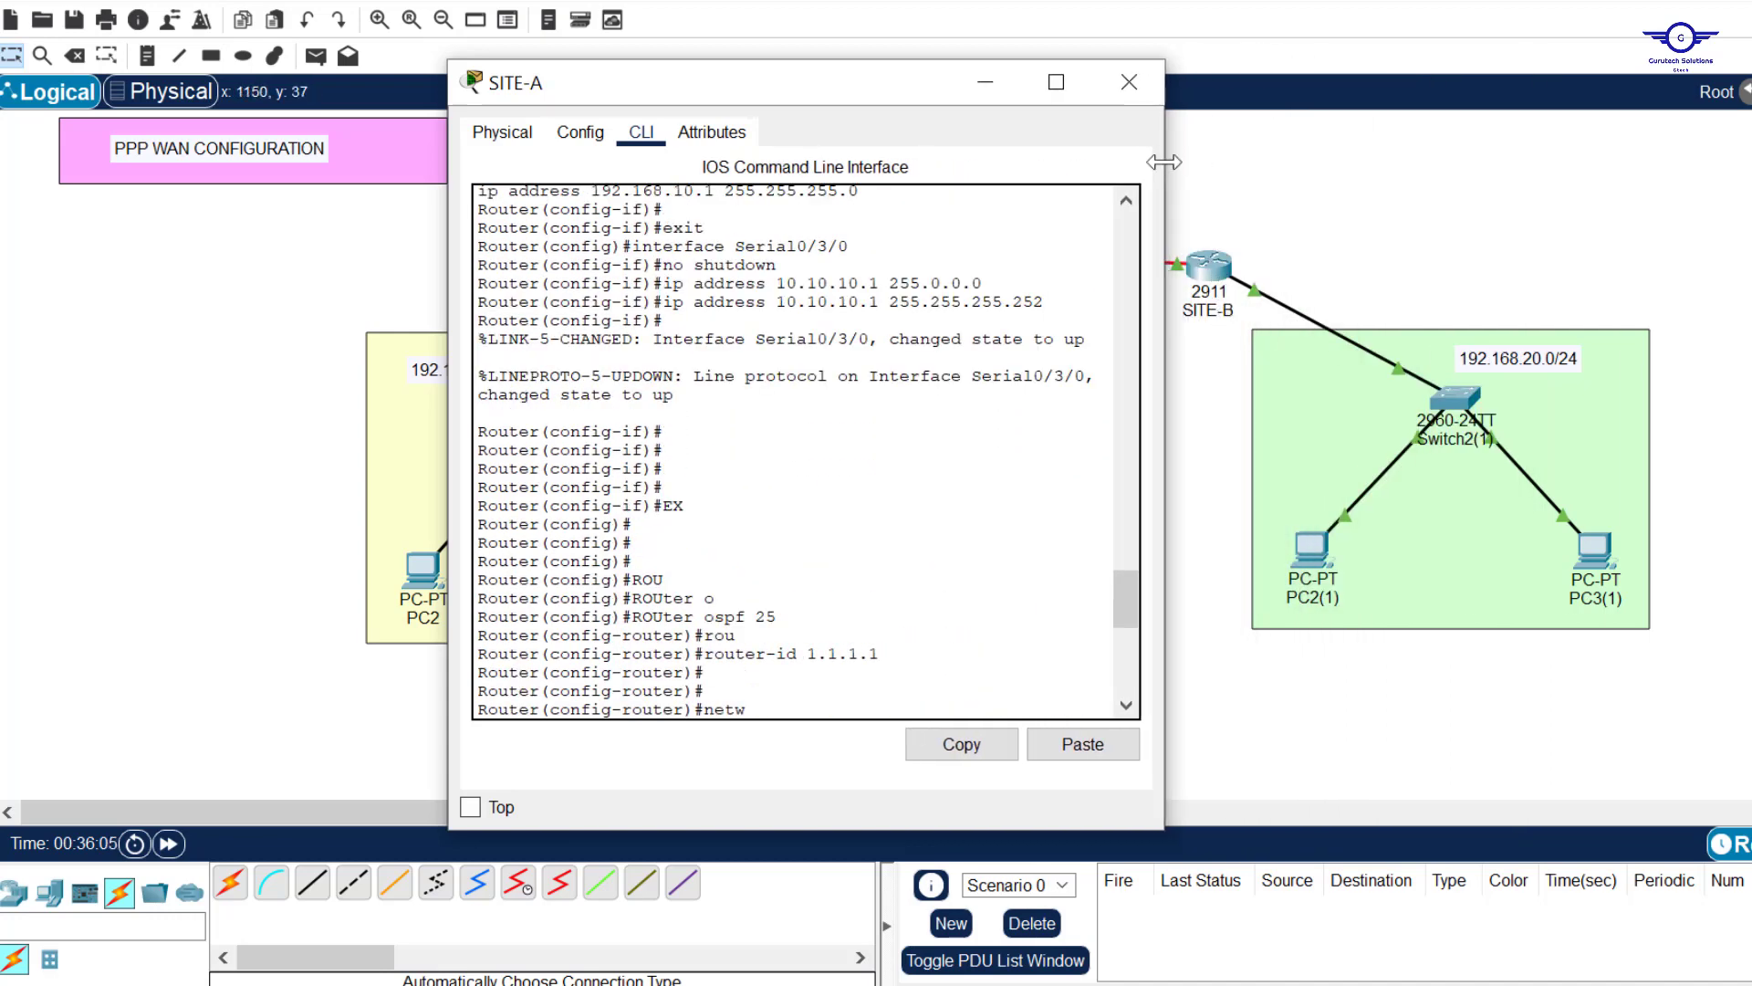
pyautogui.moveTo(1165, 164); pyautogui.dragTo(1522, 164)
# - Create local user SITE-B with the shared CHAP password on SITE-A, then close the console
pyautogui.press('capslock')
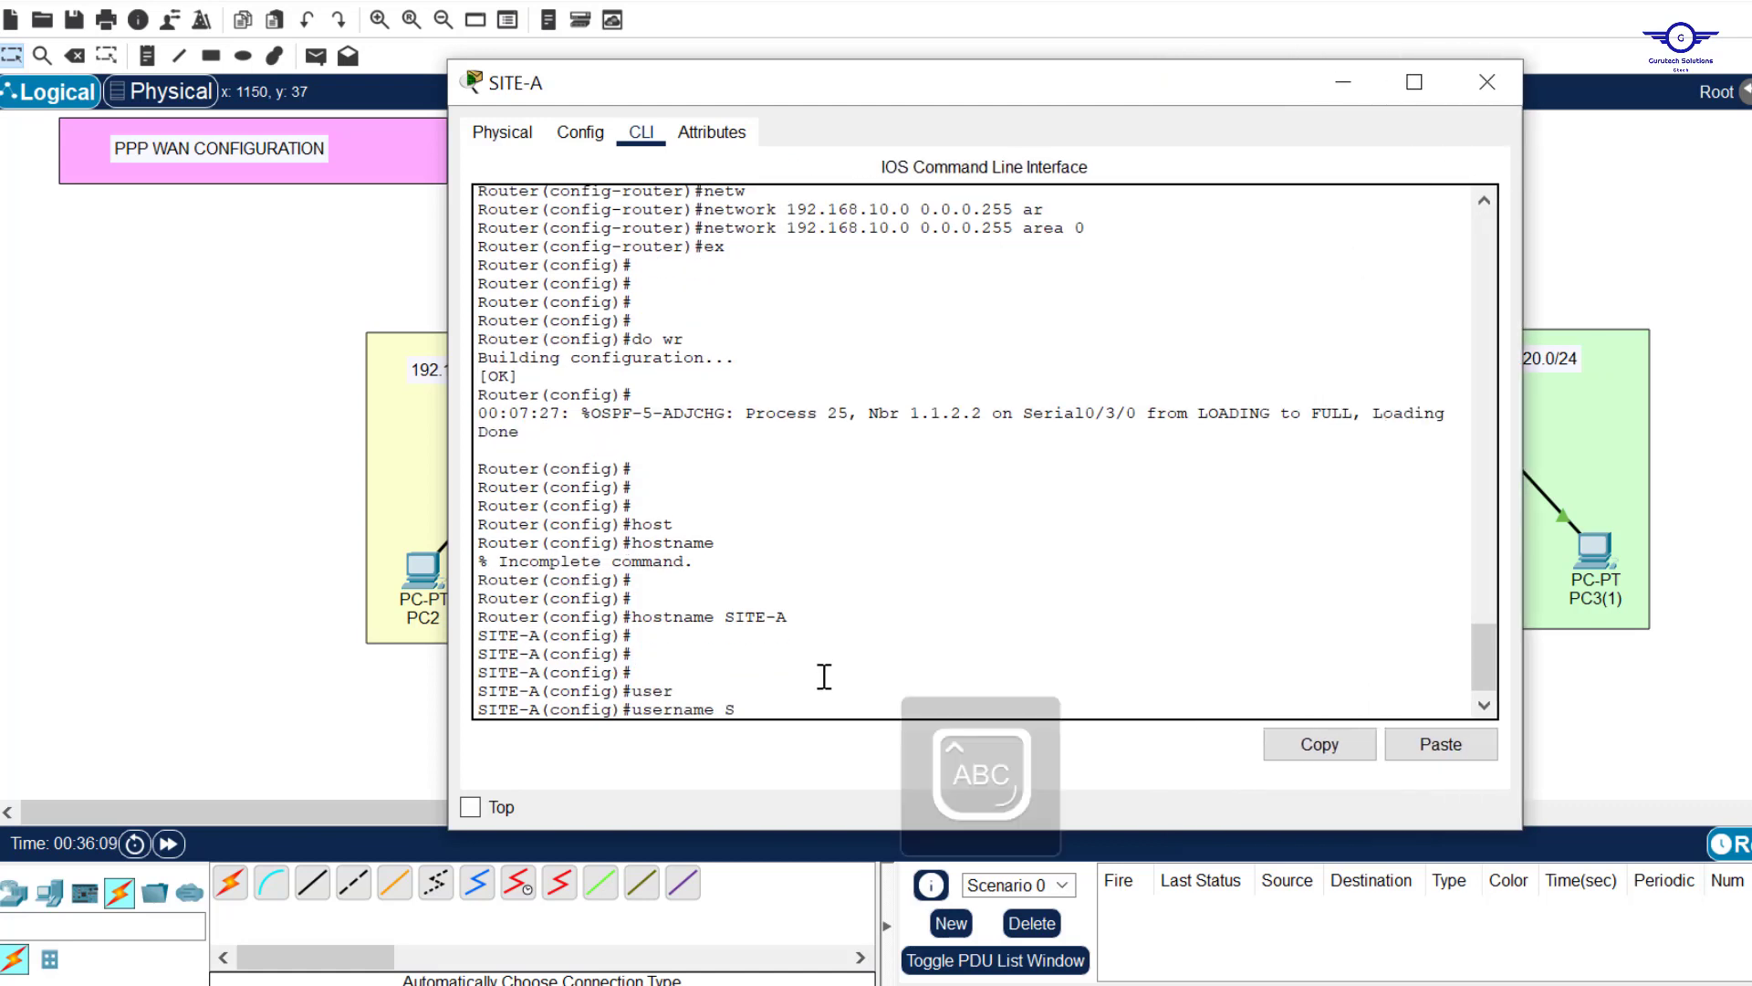
pyautogui.write('-B')
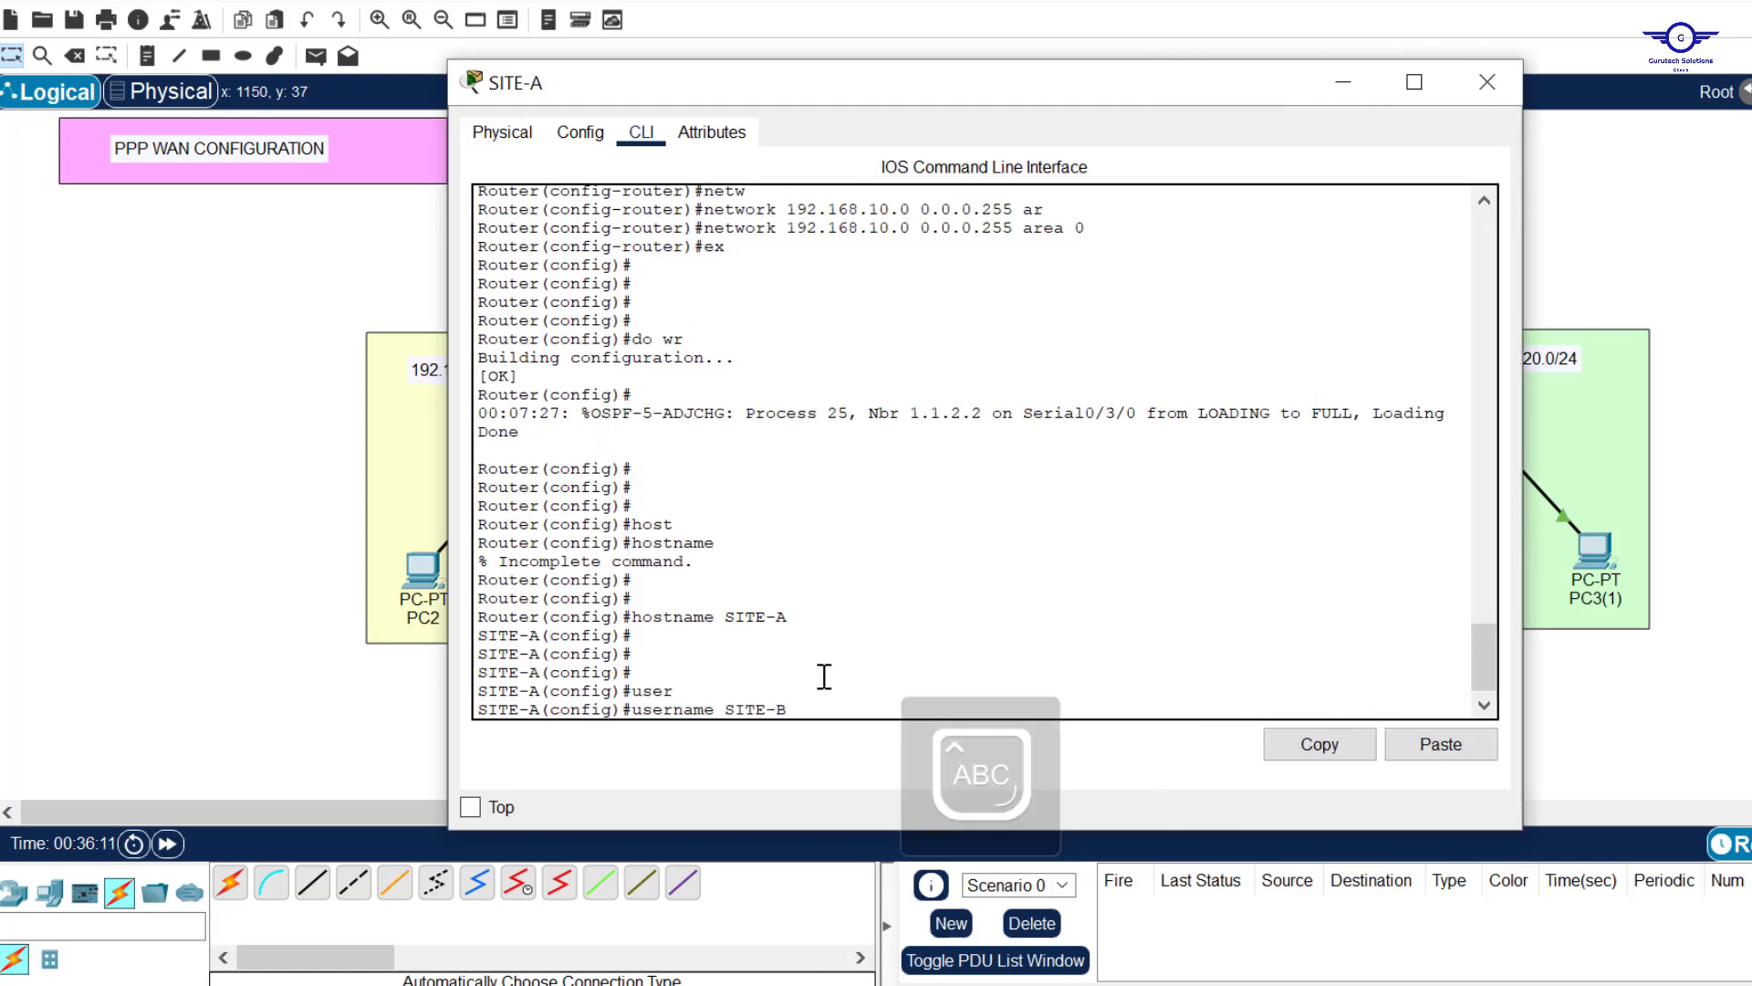
pyautogui.press('capslock')
pyautogui.write('p')
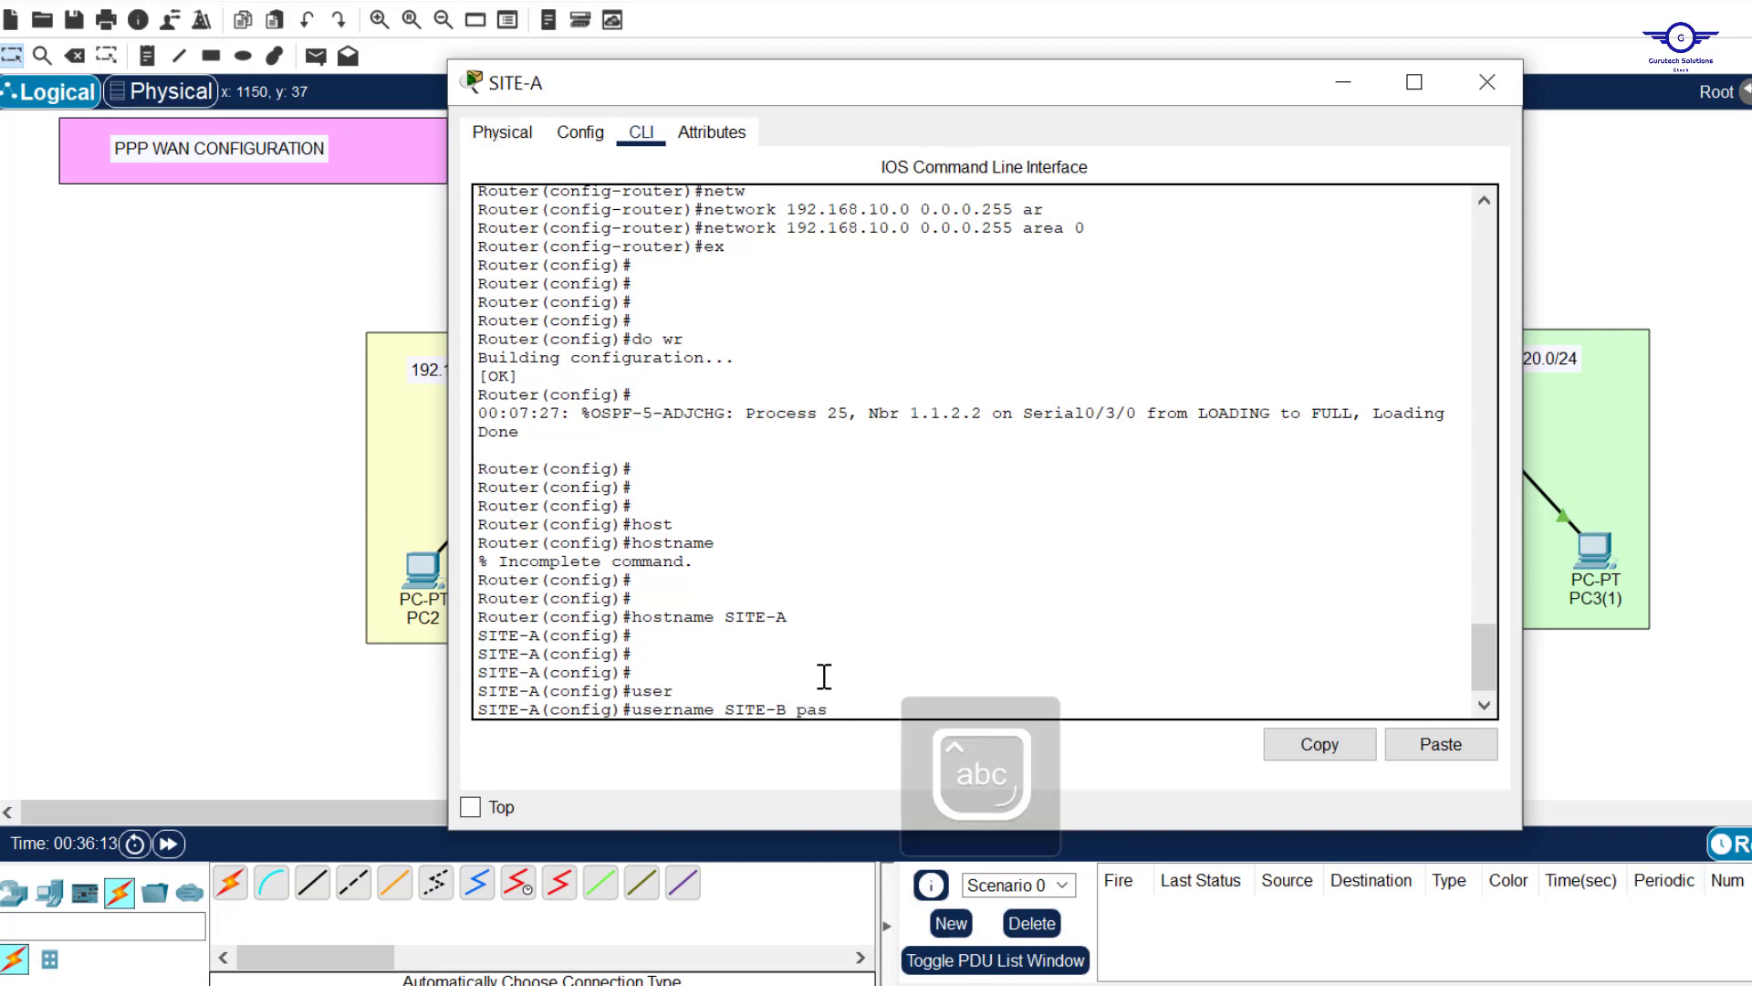
pyautogui.write('as')
pyautogui.press('Tab')
pyautogui.write('cisc')
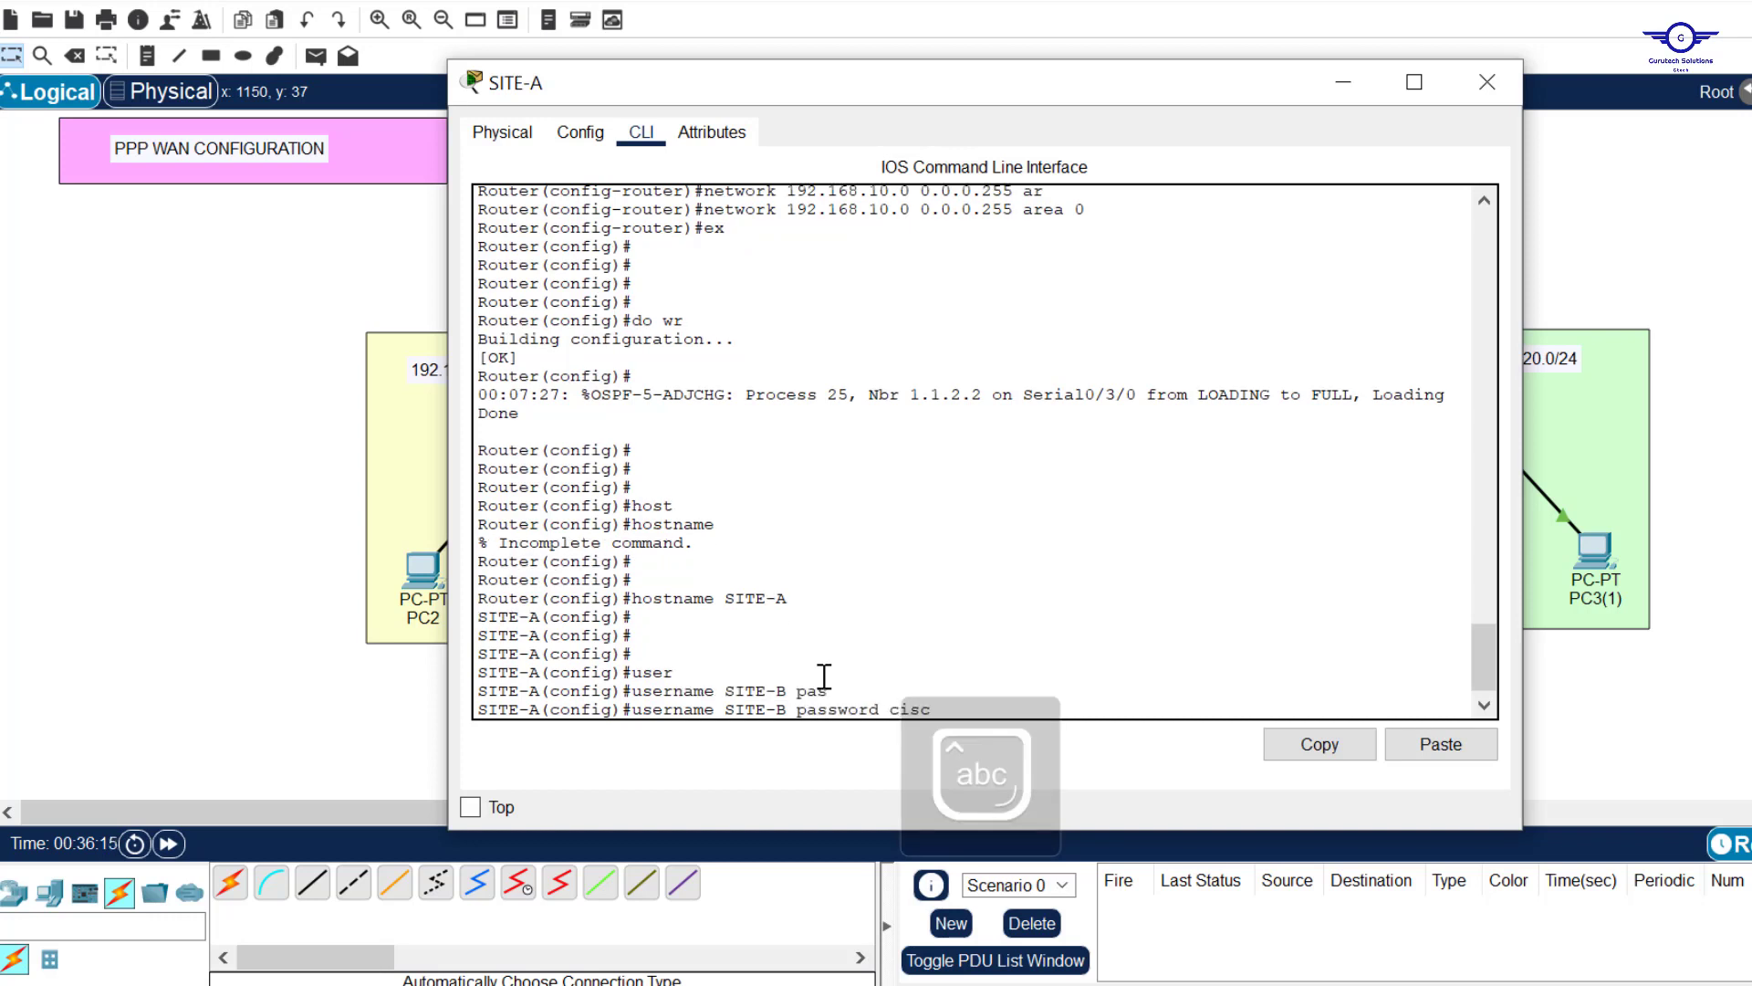
pyautogui.write('o')
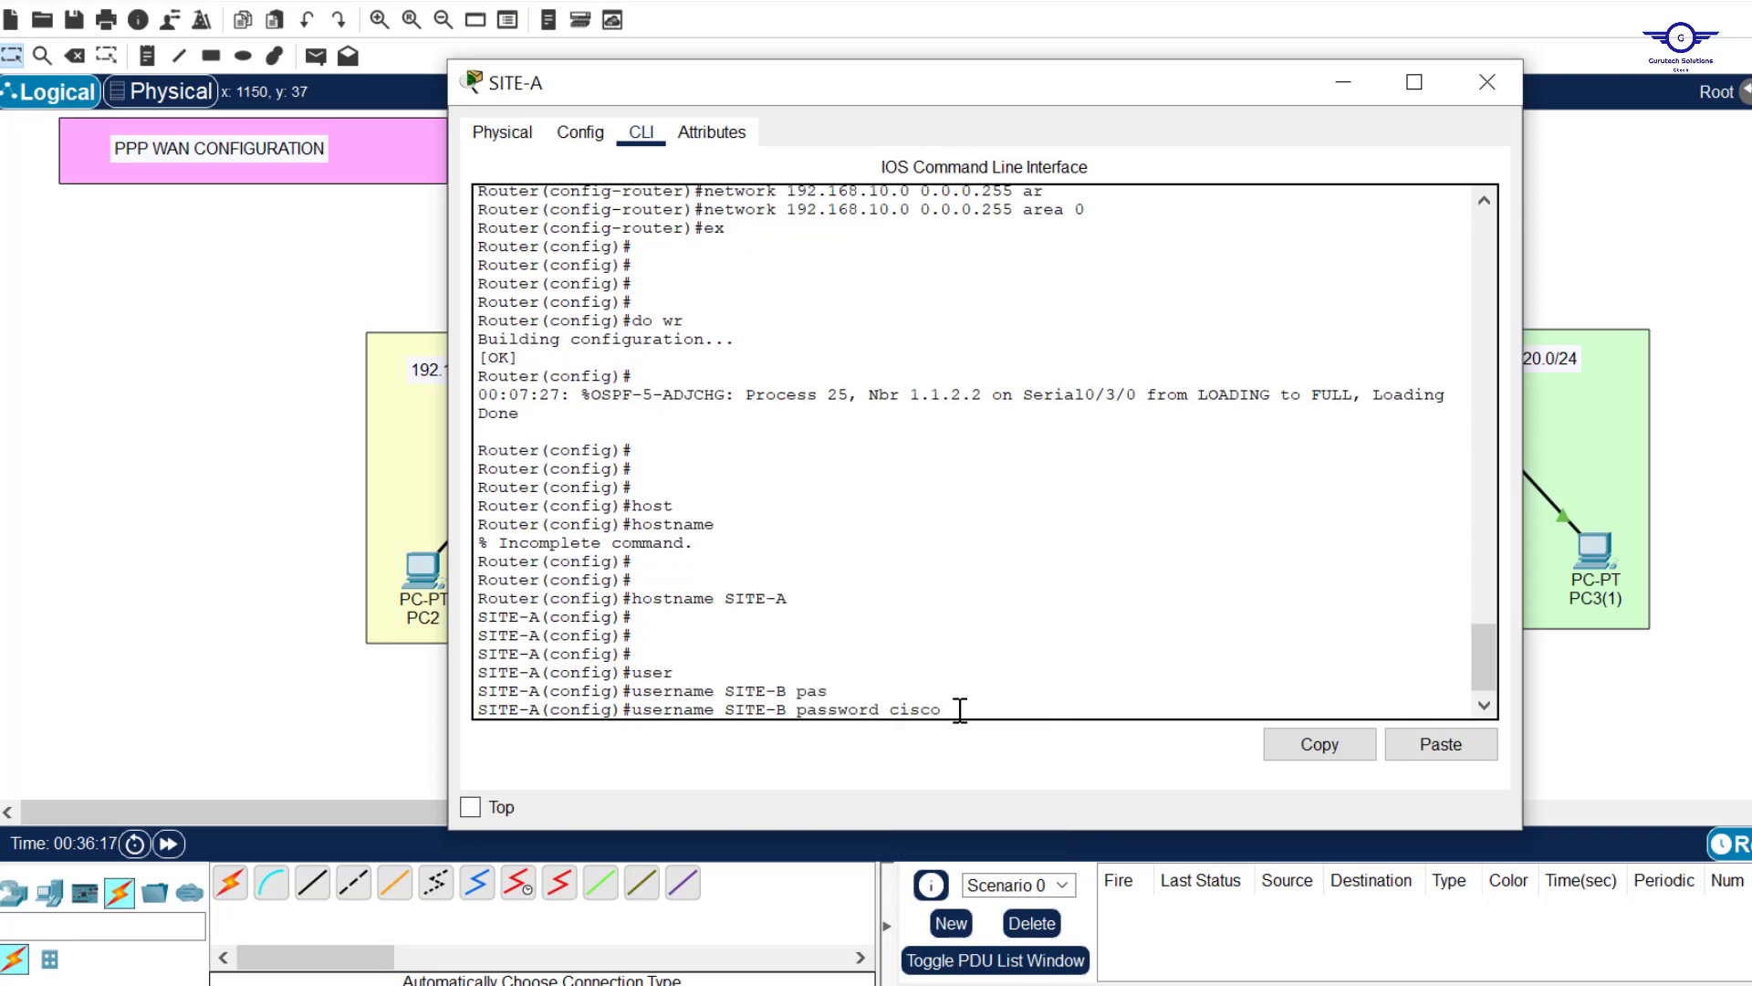
pyautogui.moveTo(960, 710); pyautogui.dragTo(892, 711)
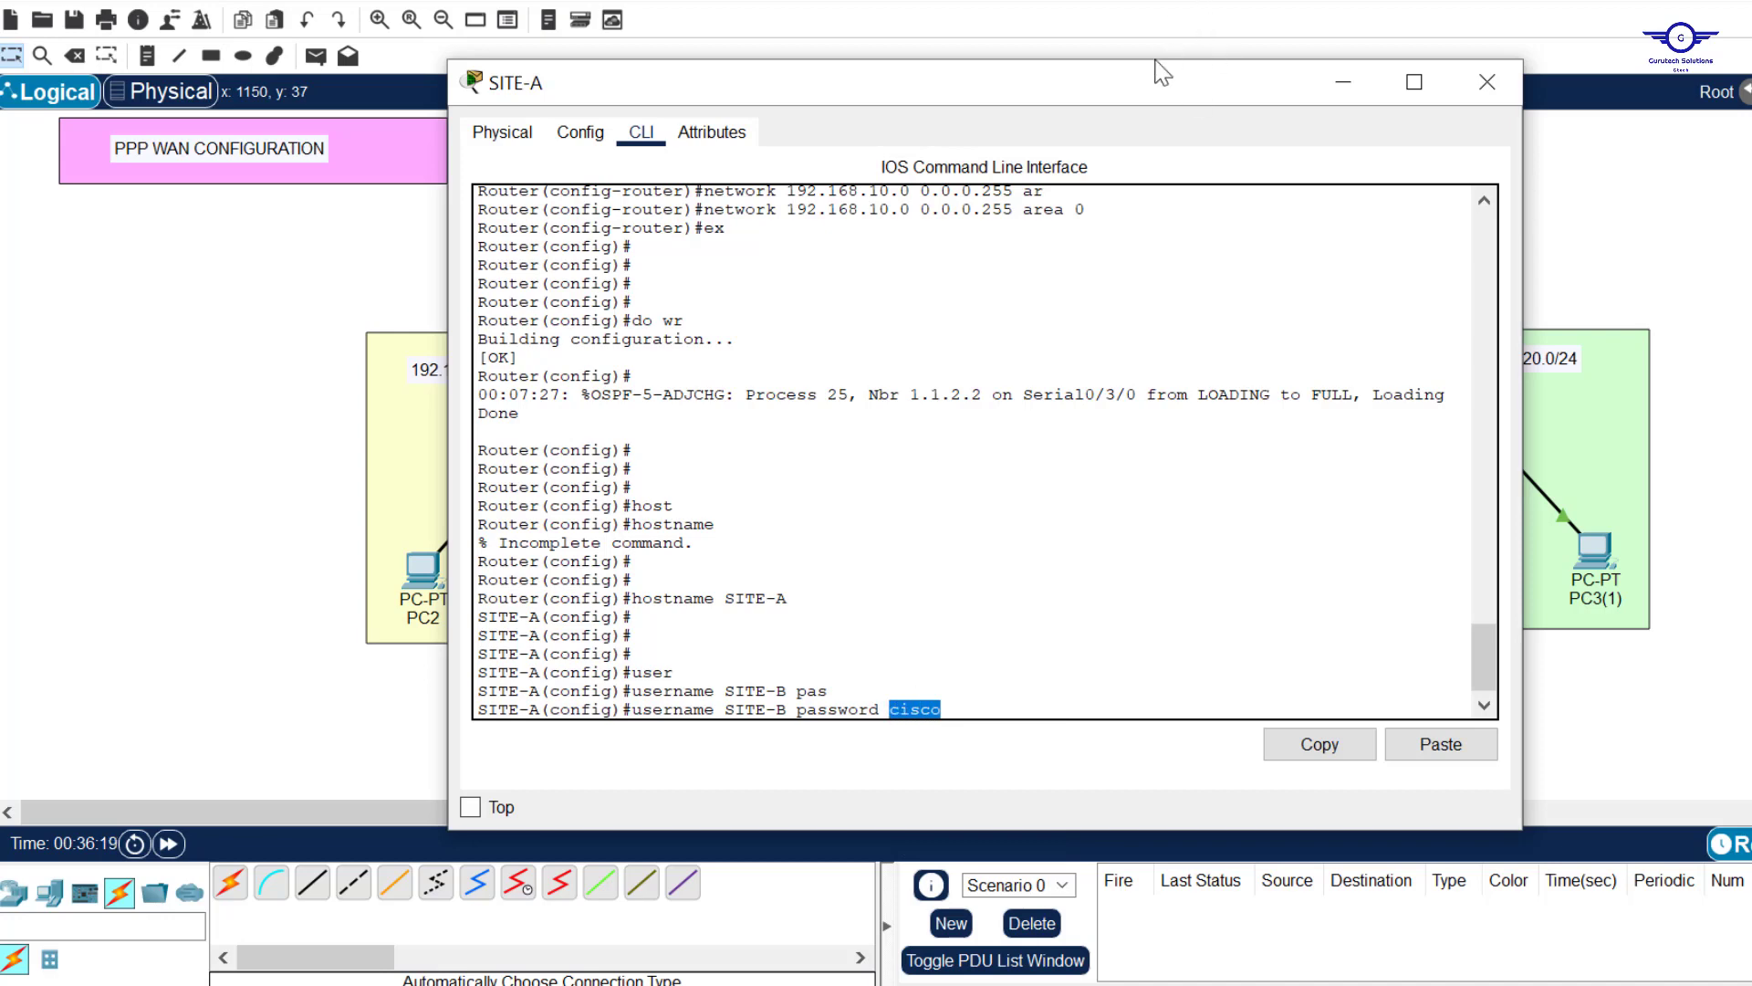
pyautogui.moveTo(1153, 68); pyautogui.dragTo(1158, 341)
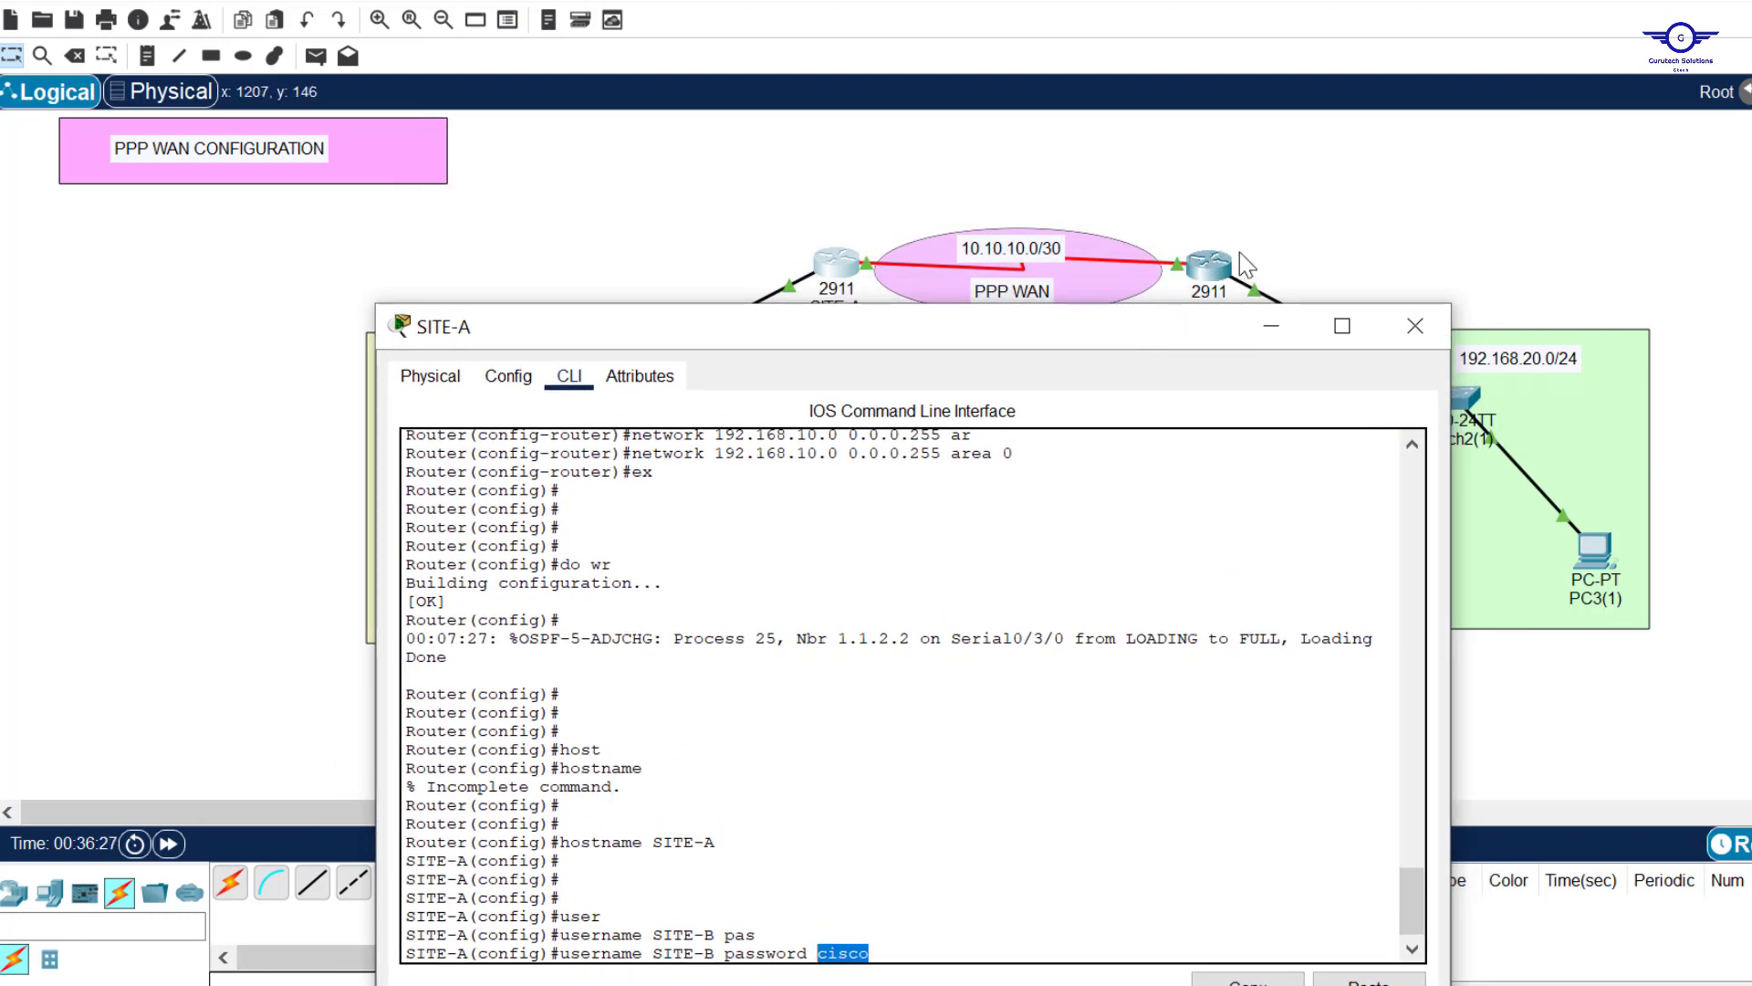
pyautogui.click(1276, 219)
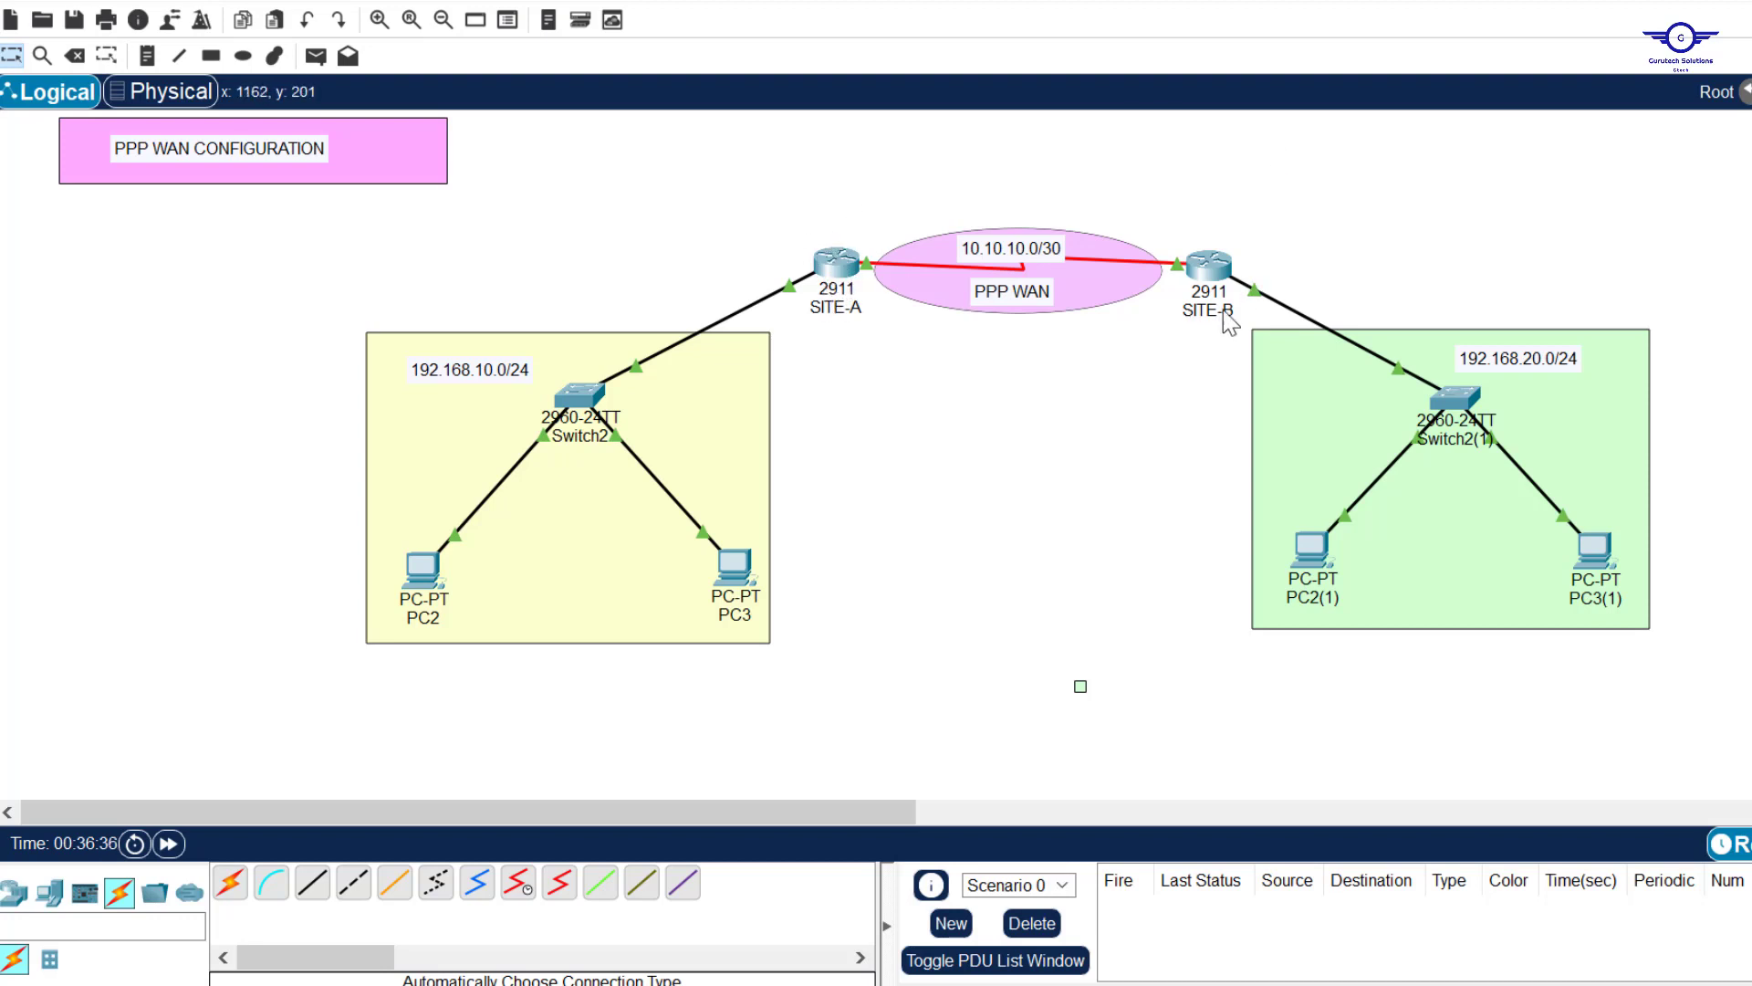
pyautogui.click(836, 264)
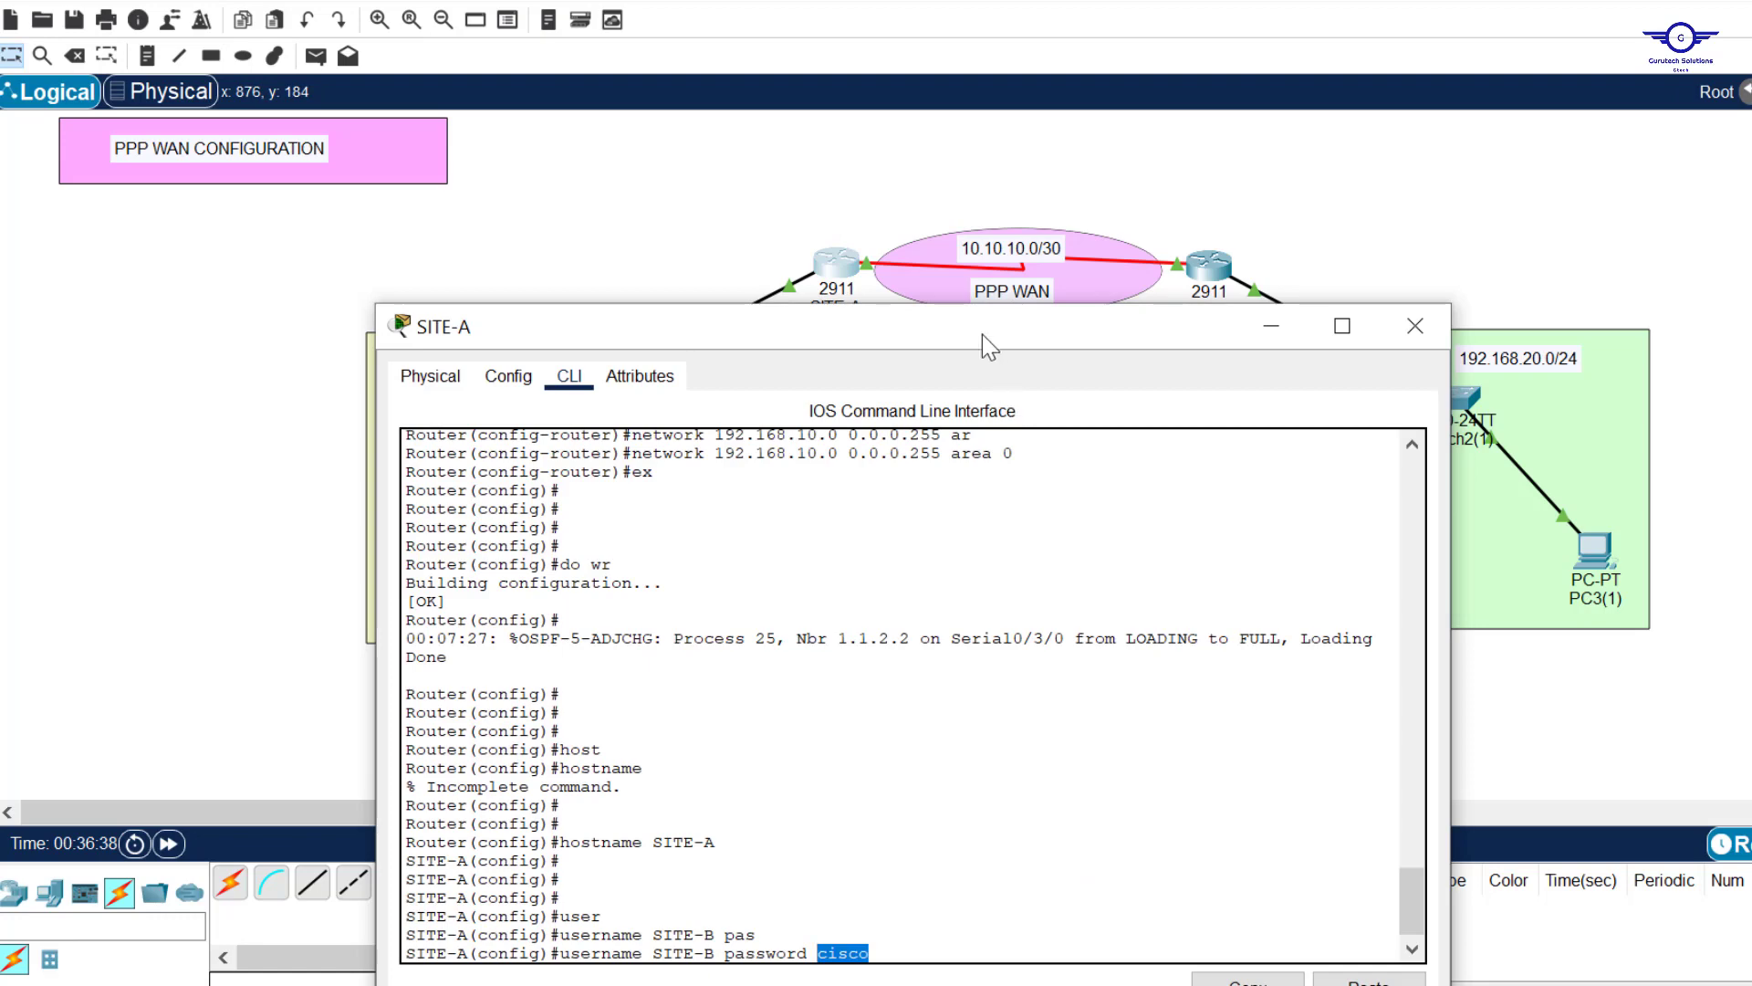
pyautogui.moveTo(982, 334); pyautogui.dragTo(1119, 60)
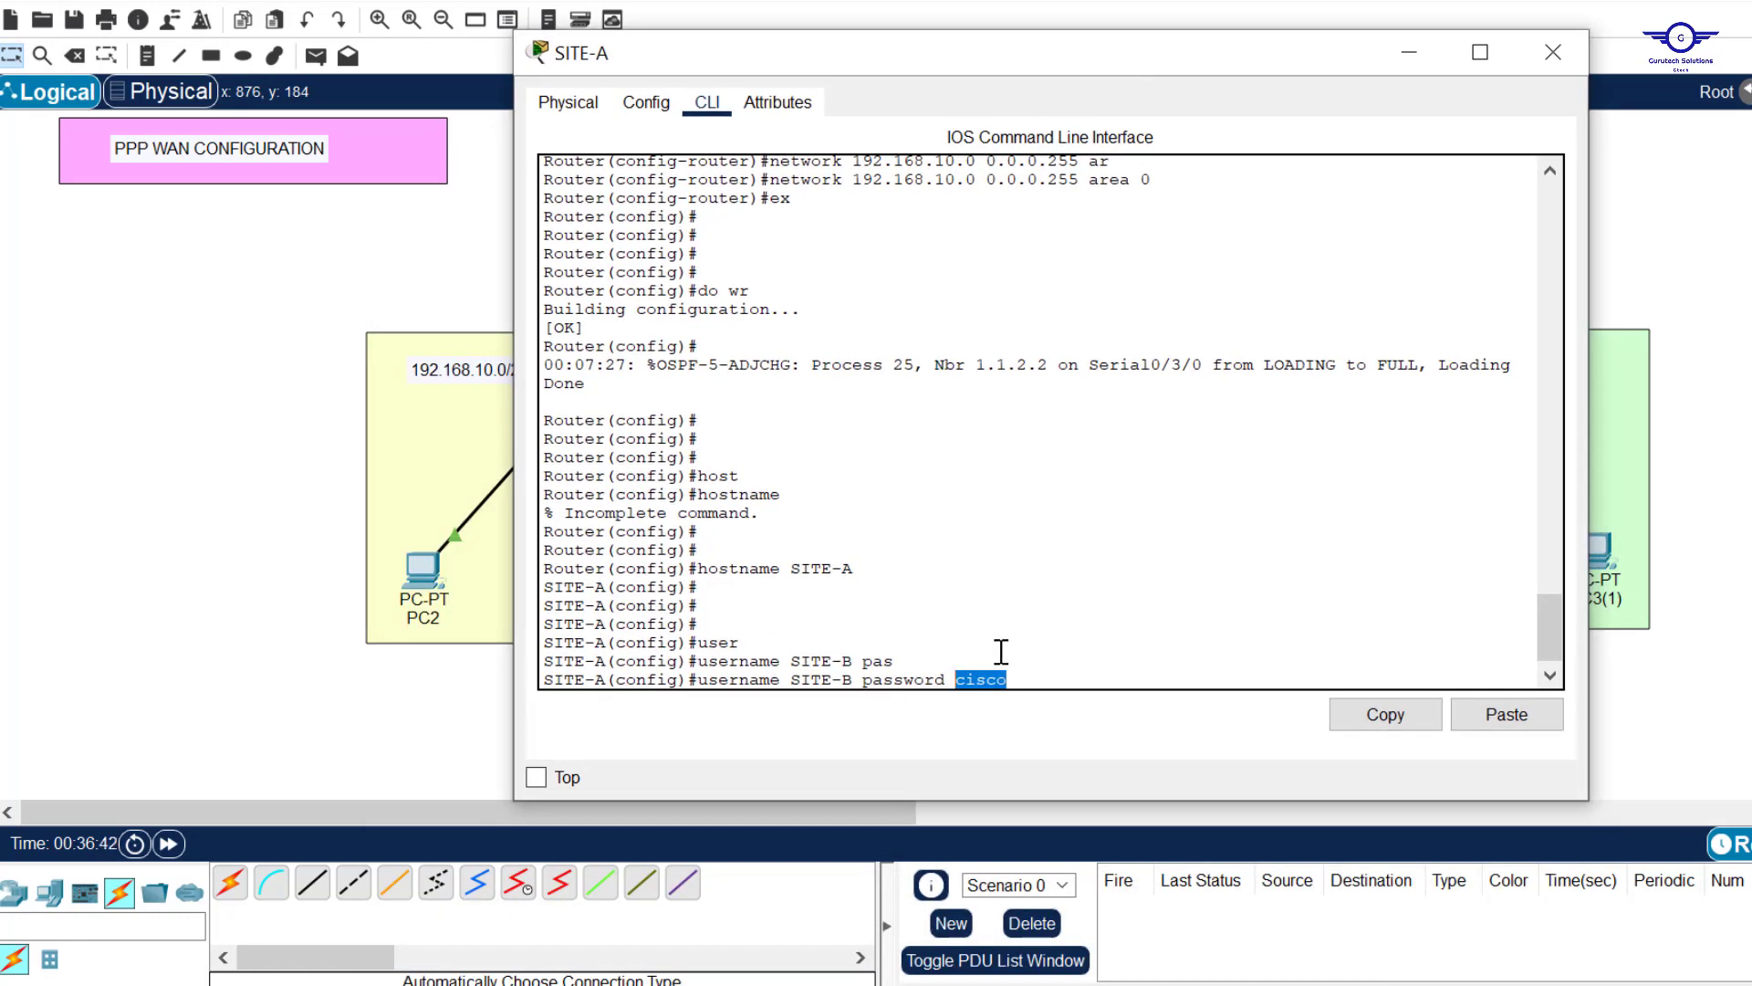
pyautogui.press('Return')
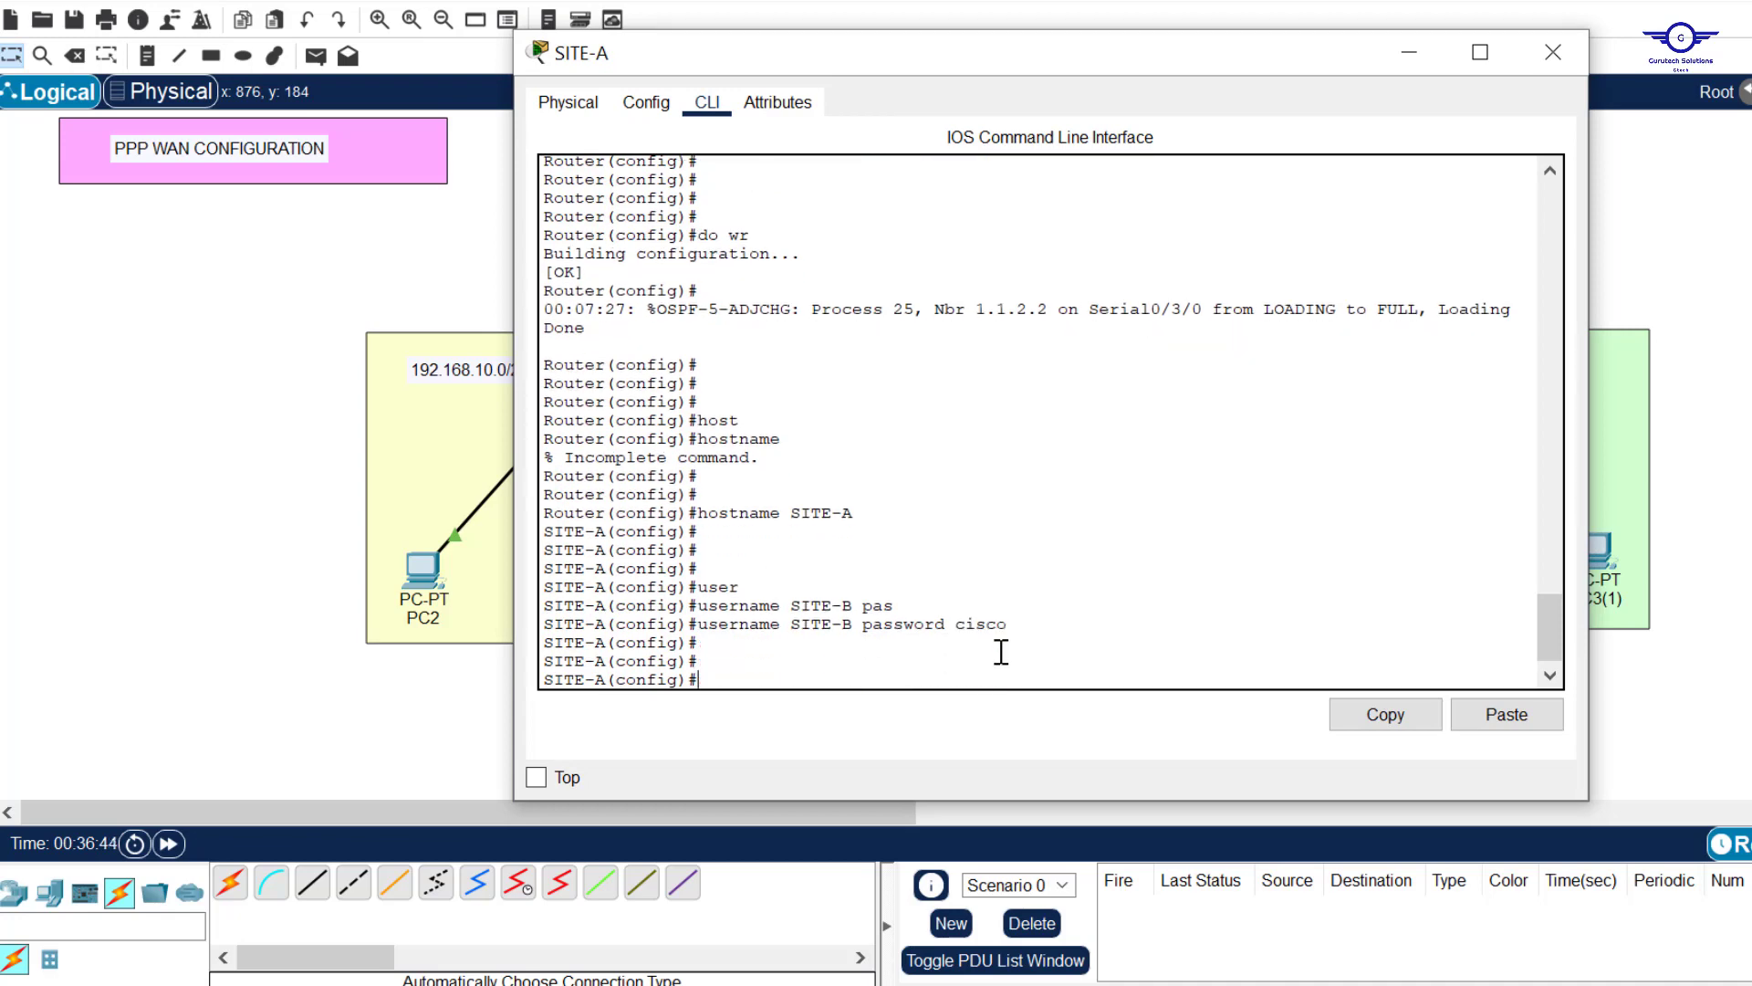
pyautogui.click(1552, 52)
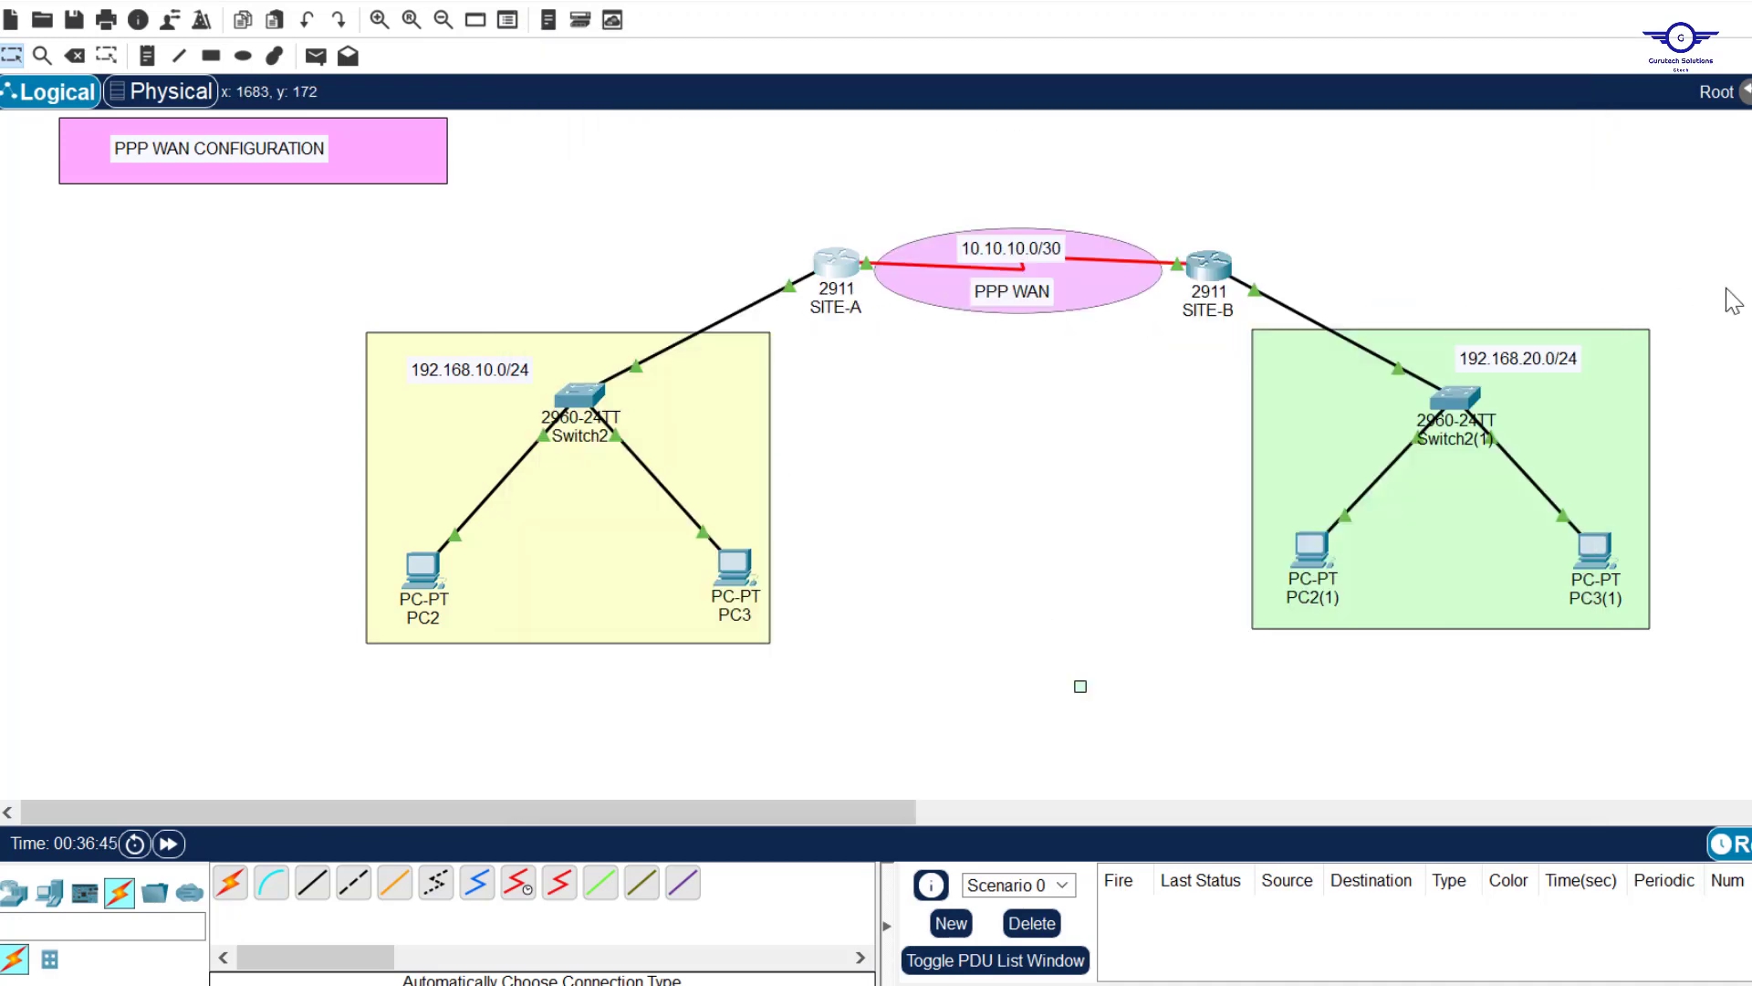
# - On SITE-B, add a local username SITE-A with the shared CHAP password
pyautogui.click(1215, 274)
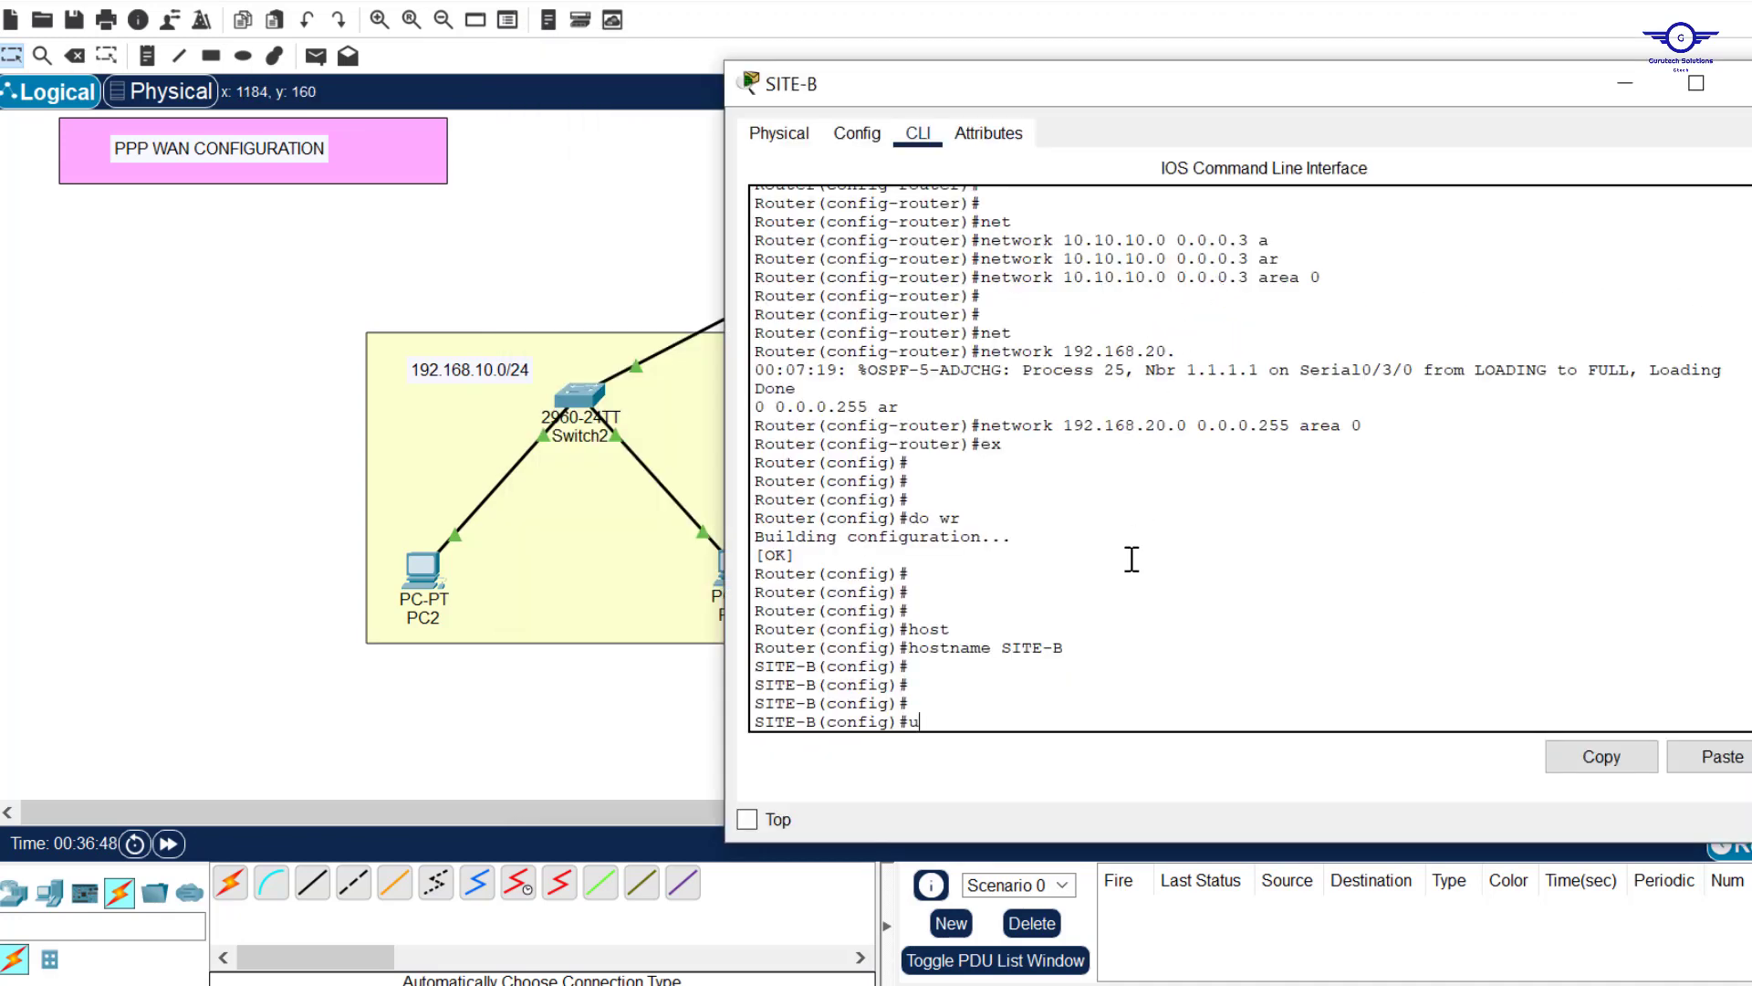
pyautogui.write('user')
pyautogui.press('Tab')
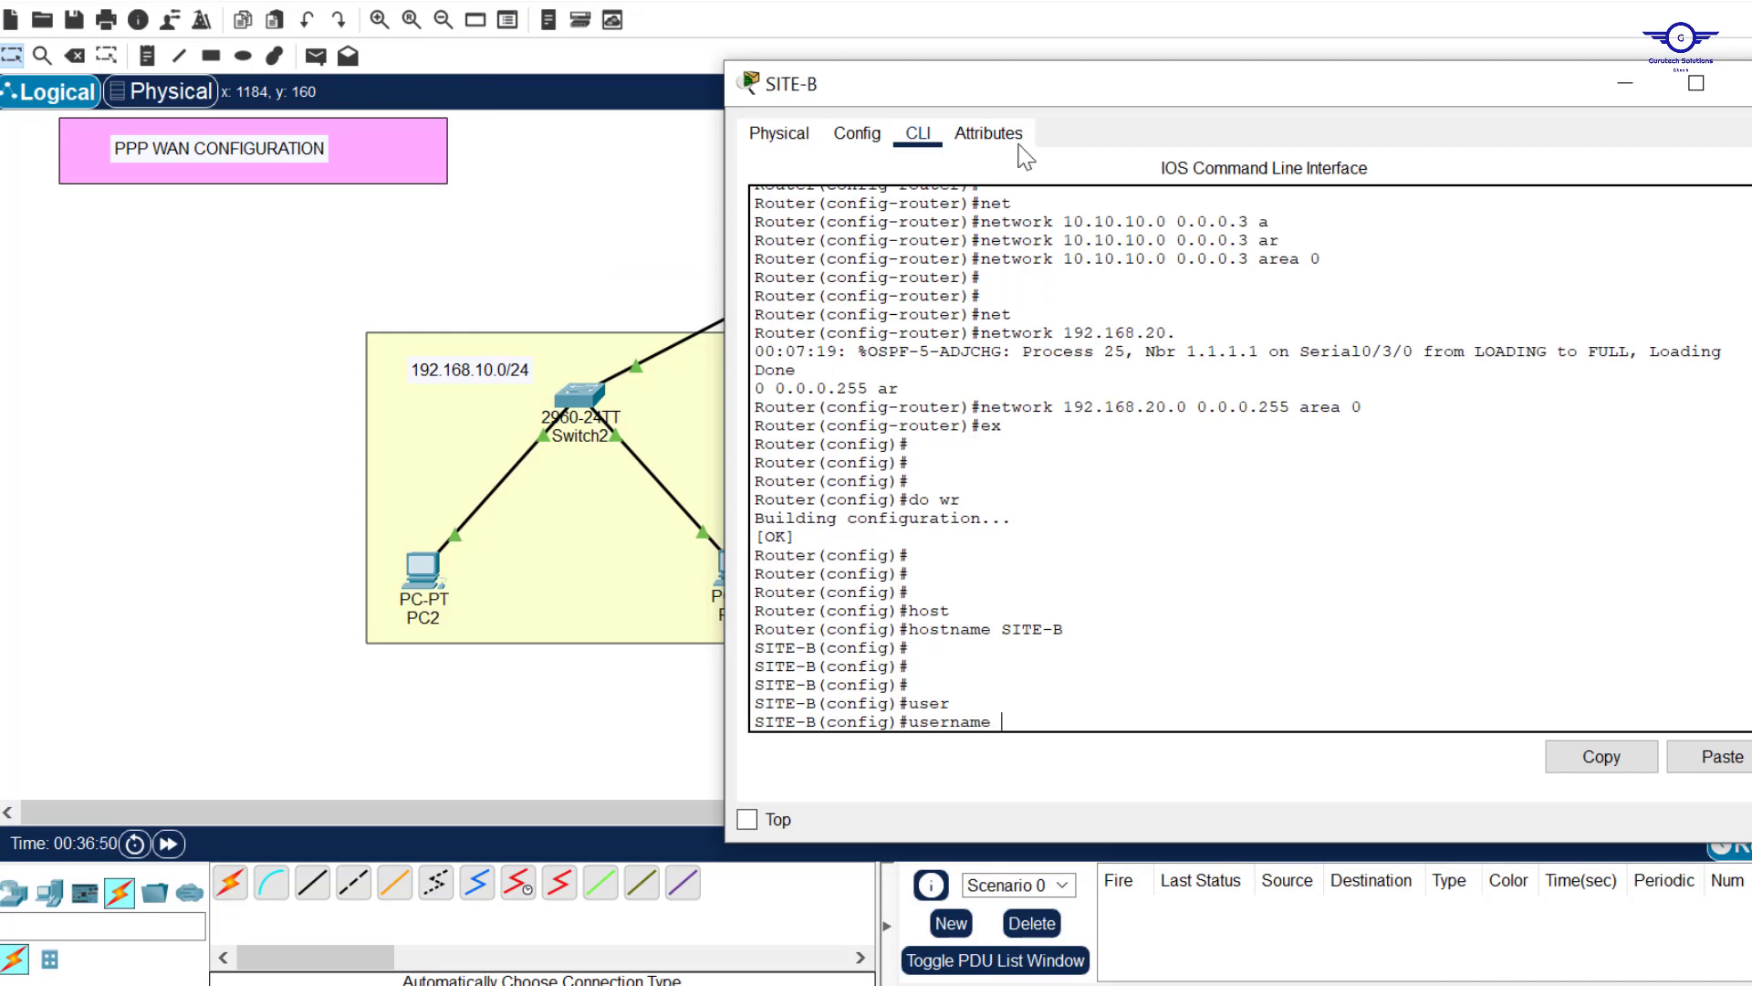
pyautogui.moveTo(1083, 91); pyautogui.dragTo(1171, 142)
pyautogui.write('SITE-A')
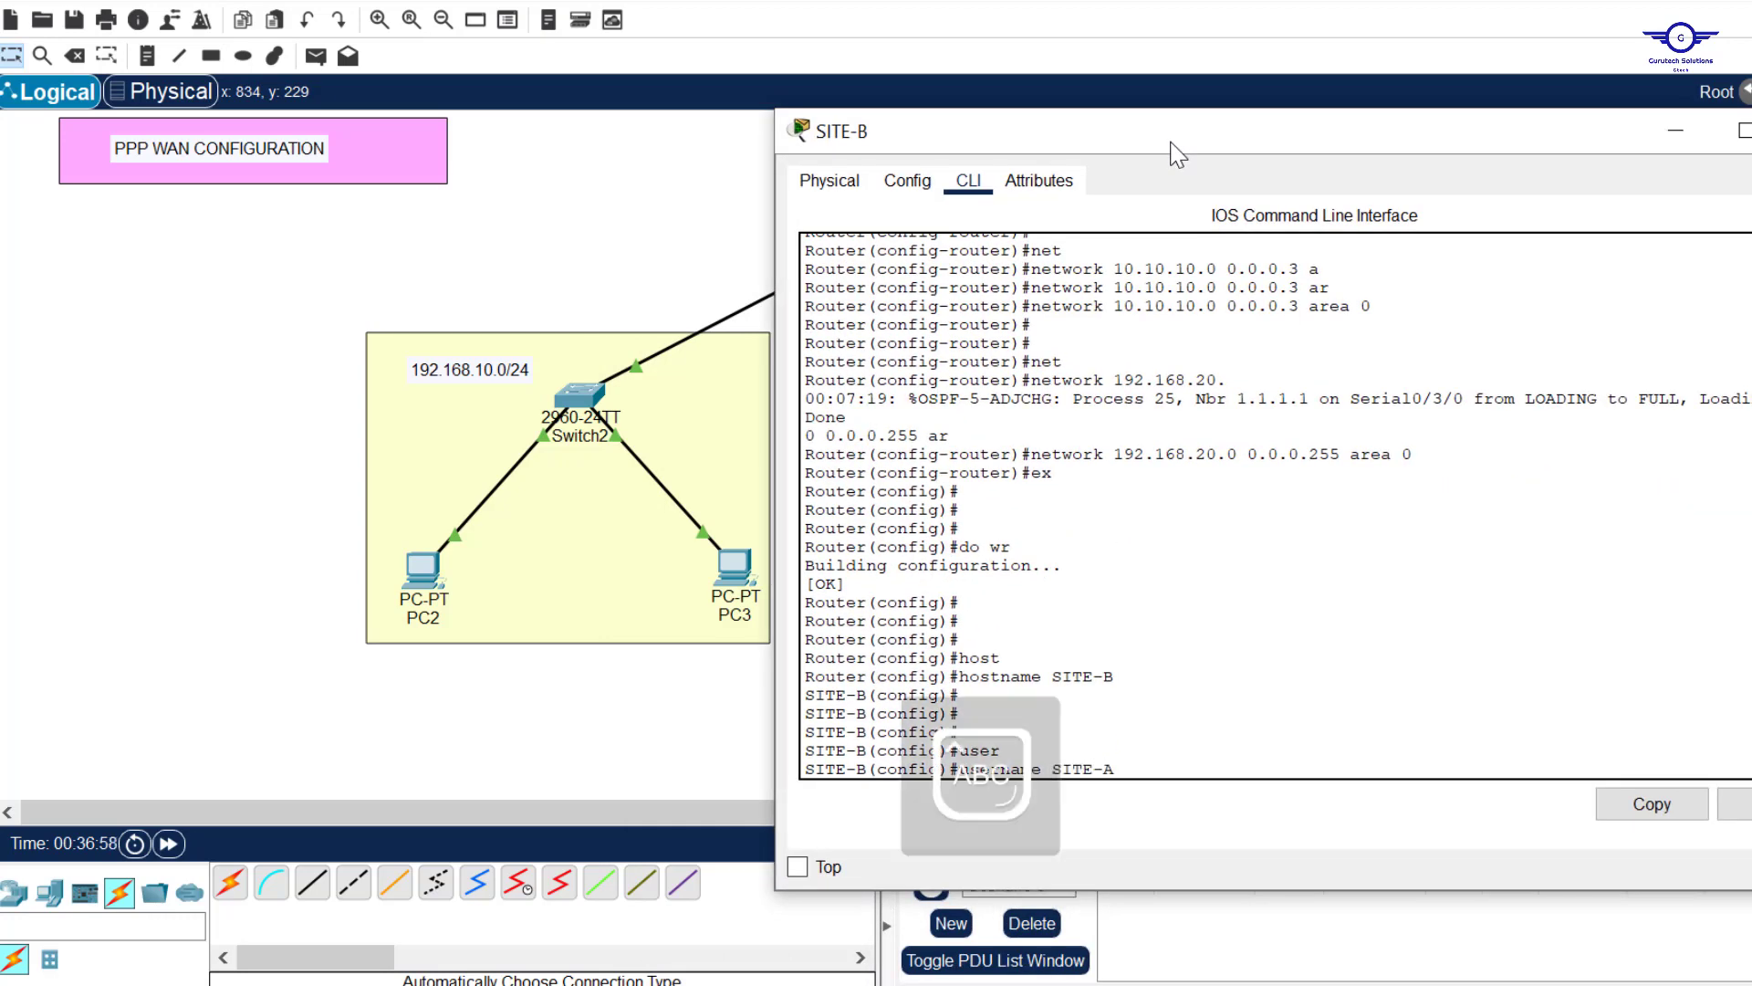
pyautogui.press('capslock')
pyautogui.press('Tab')
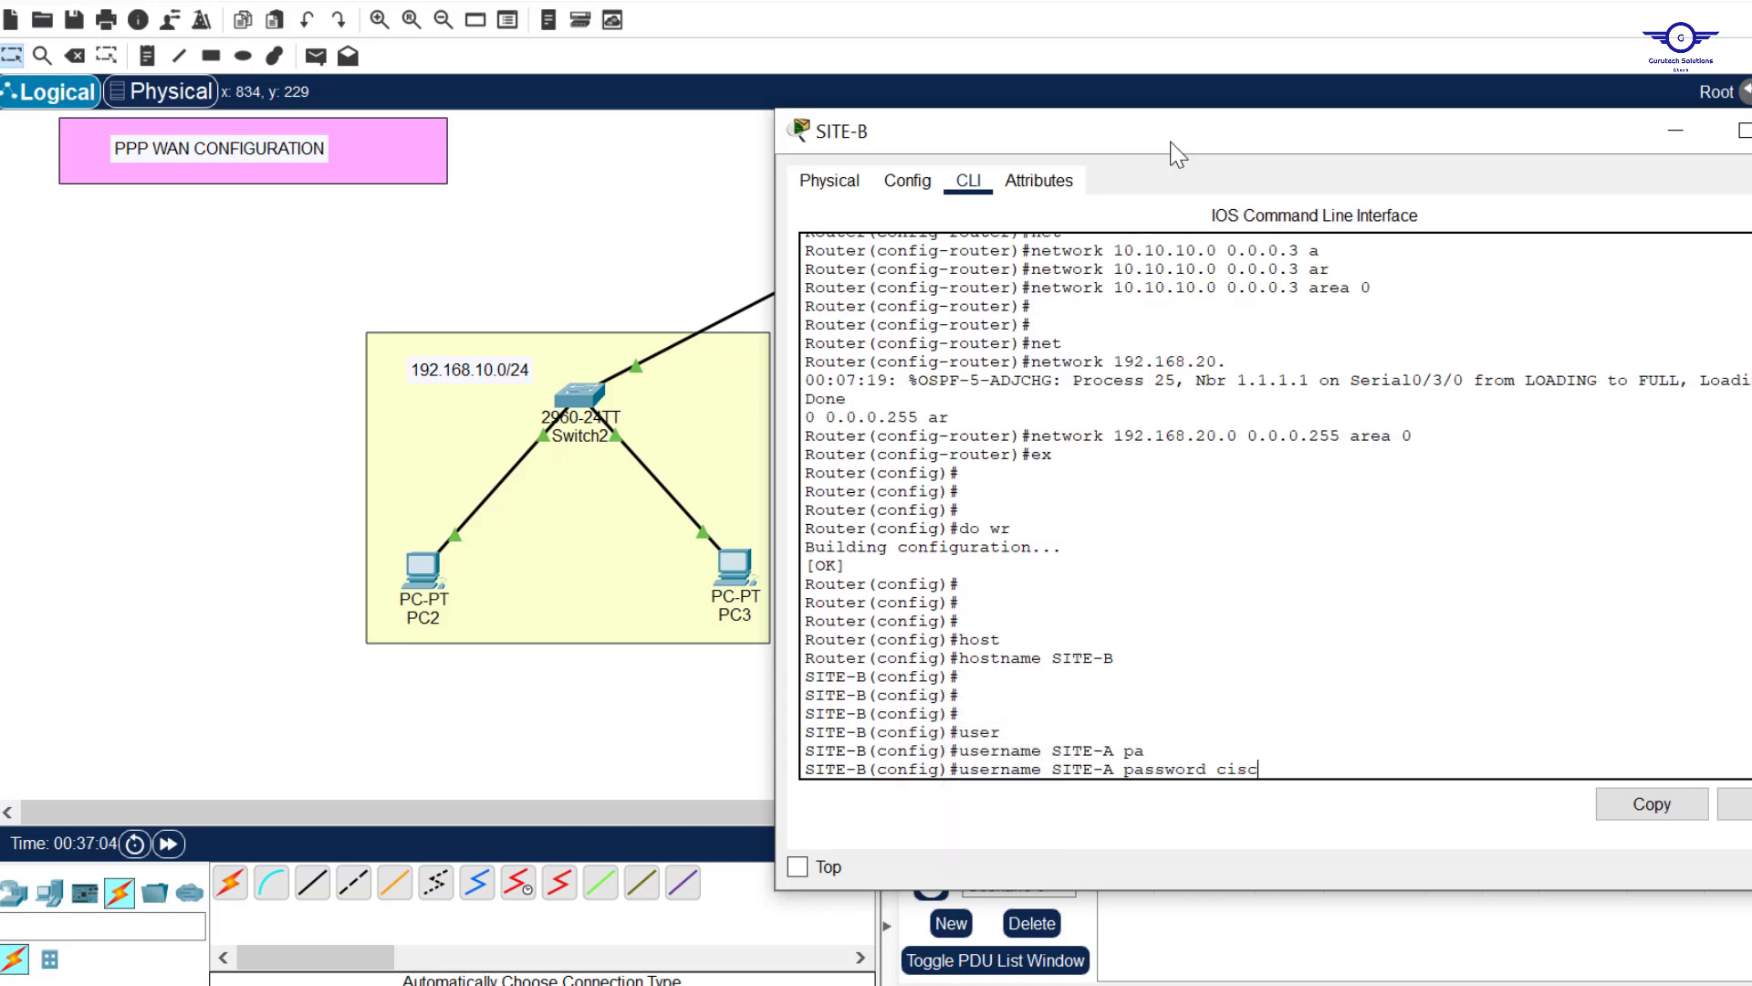
pyautogui.press('Return')
pyautogui.press('Return')
pyautogui.press('Return')
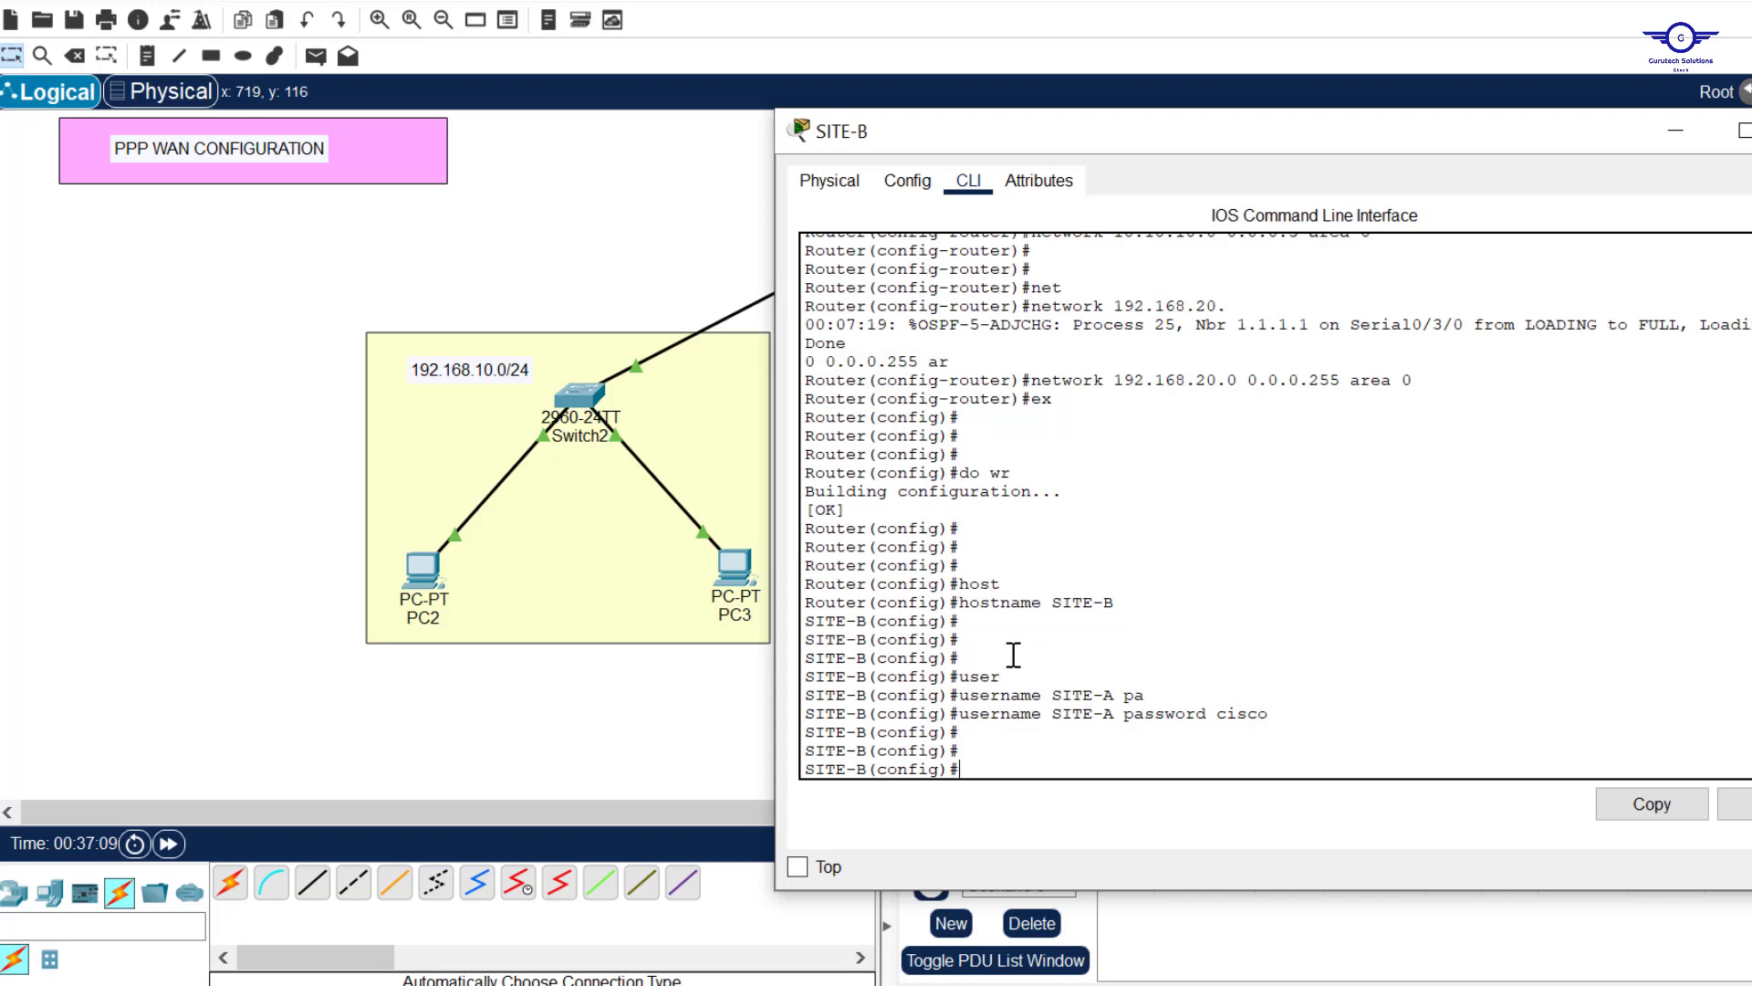
pyautogui.click(727, 222)
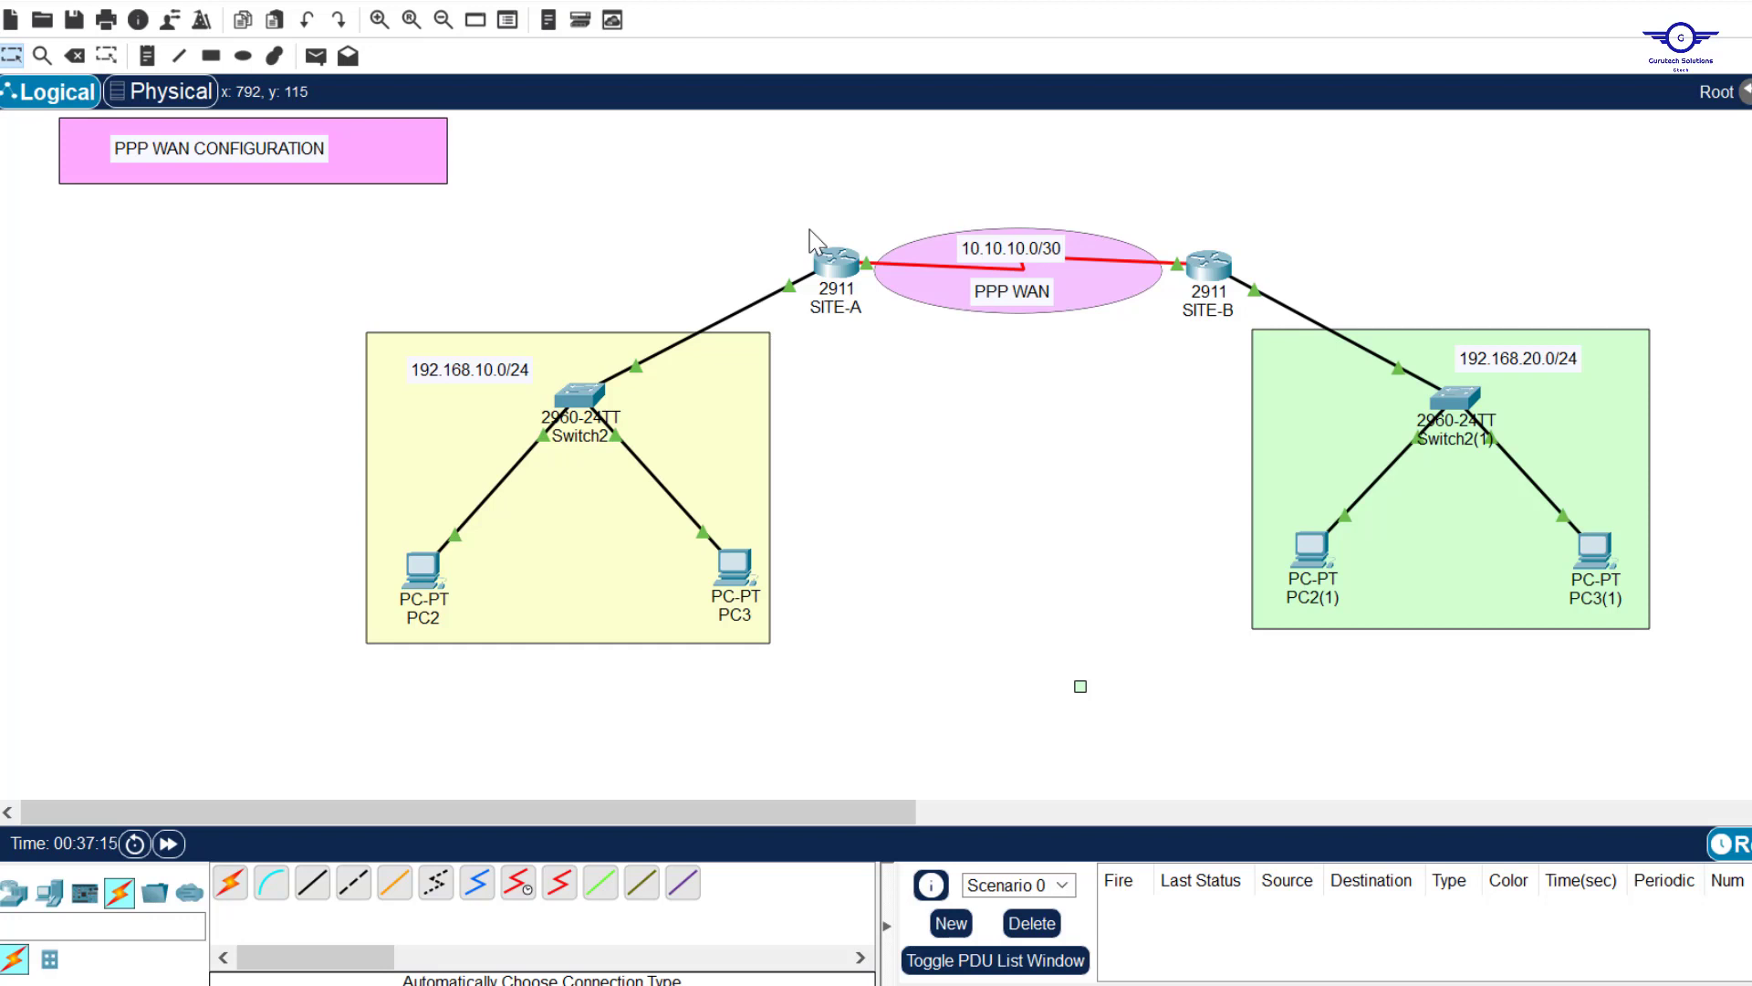
# - Open SITE-A's console briefly, then close its window to return to the Logical workspace
pyautogui.click(827, 265)
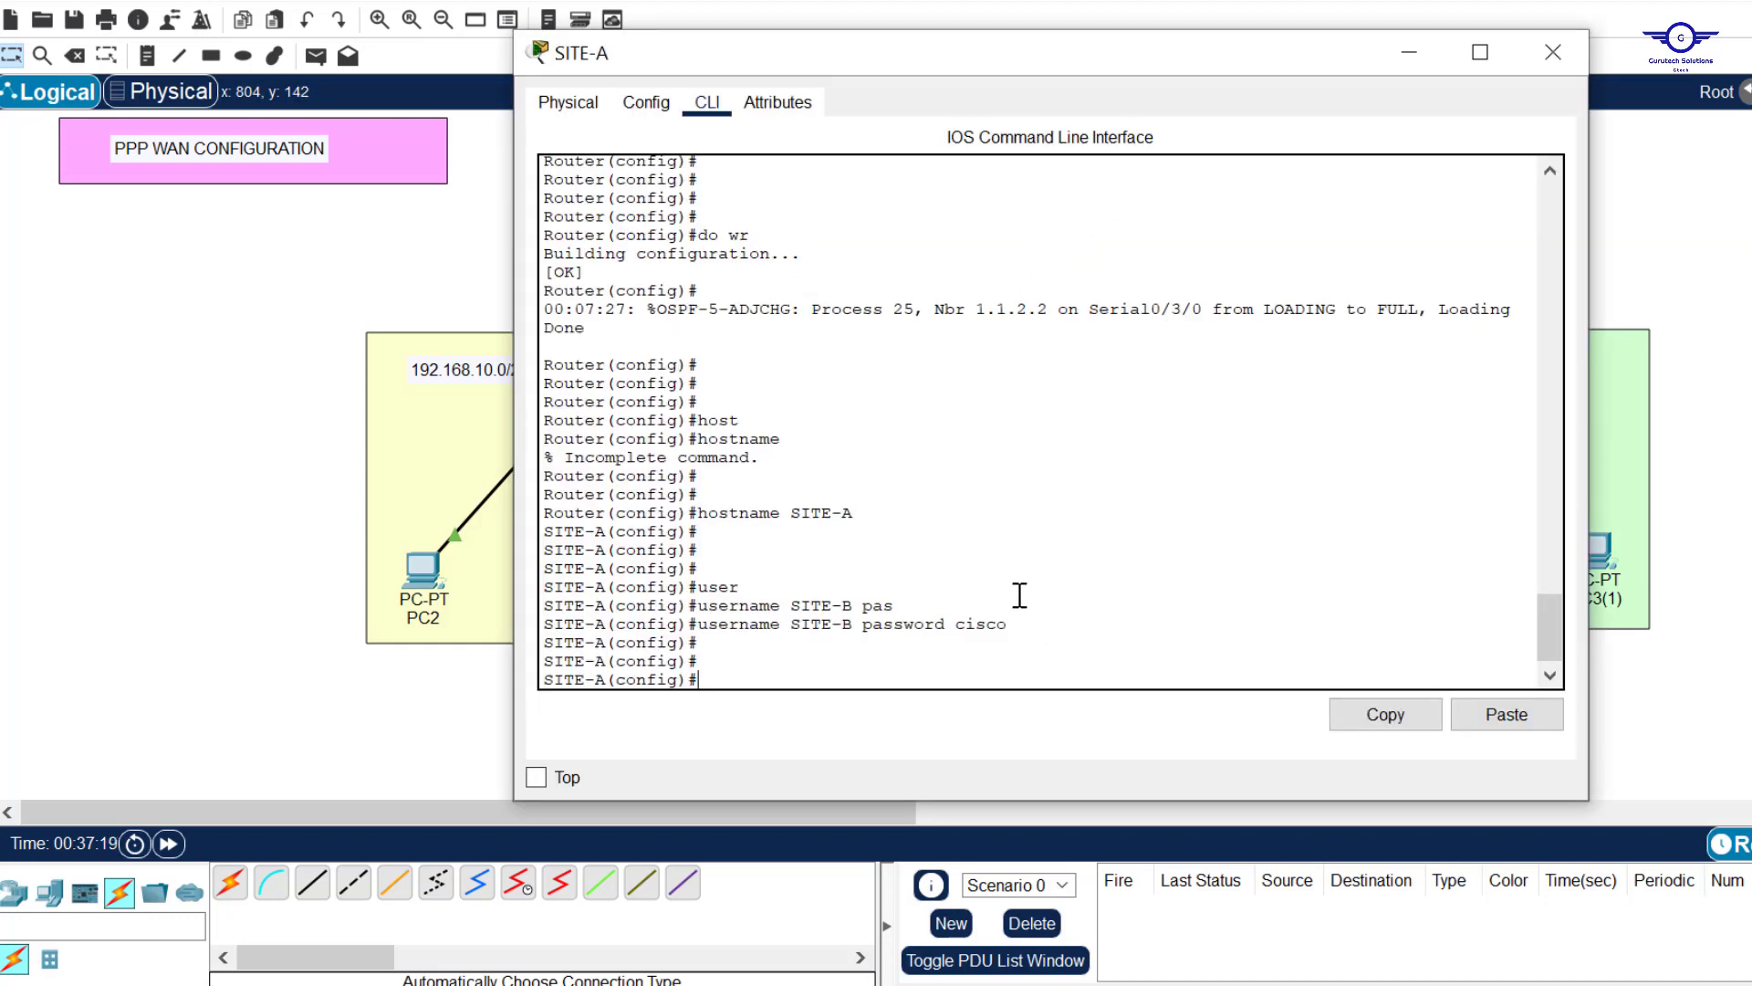
pyautogui.press('Return')
pyautogui.press('Return')
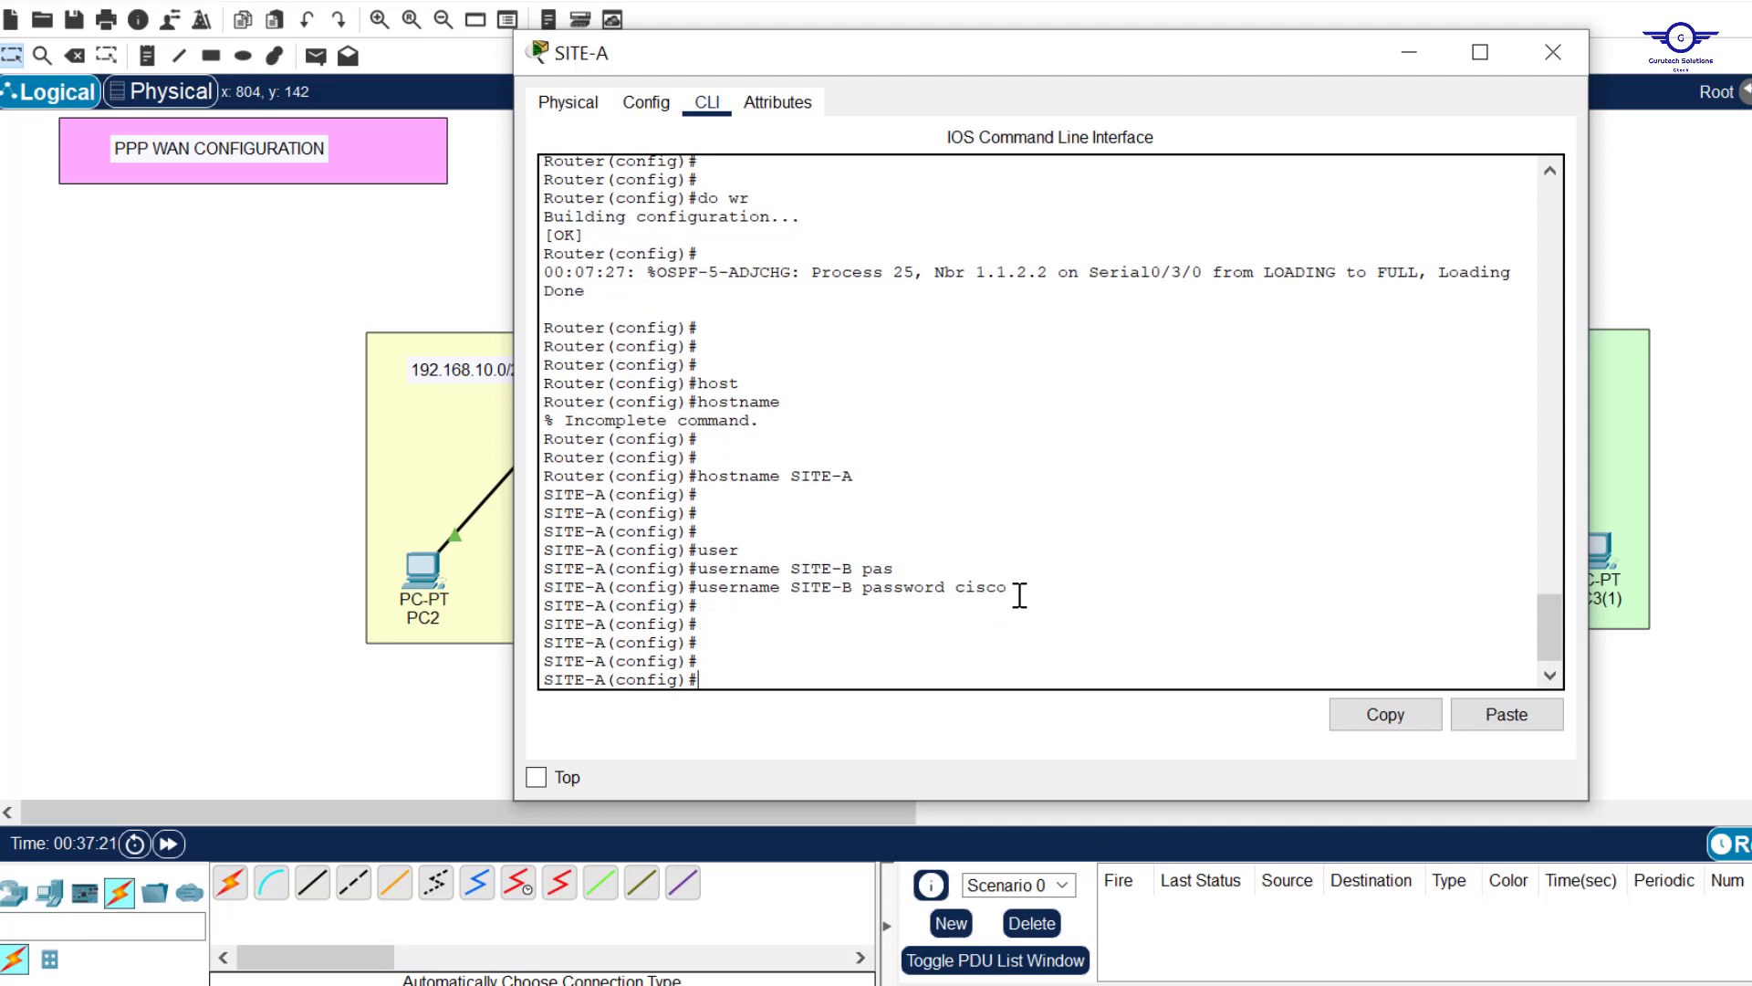
pyautogui.click(1411, 55)
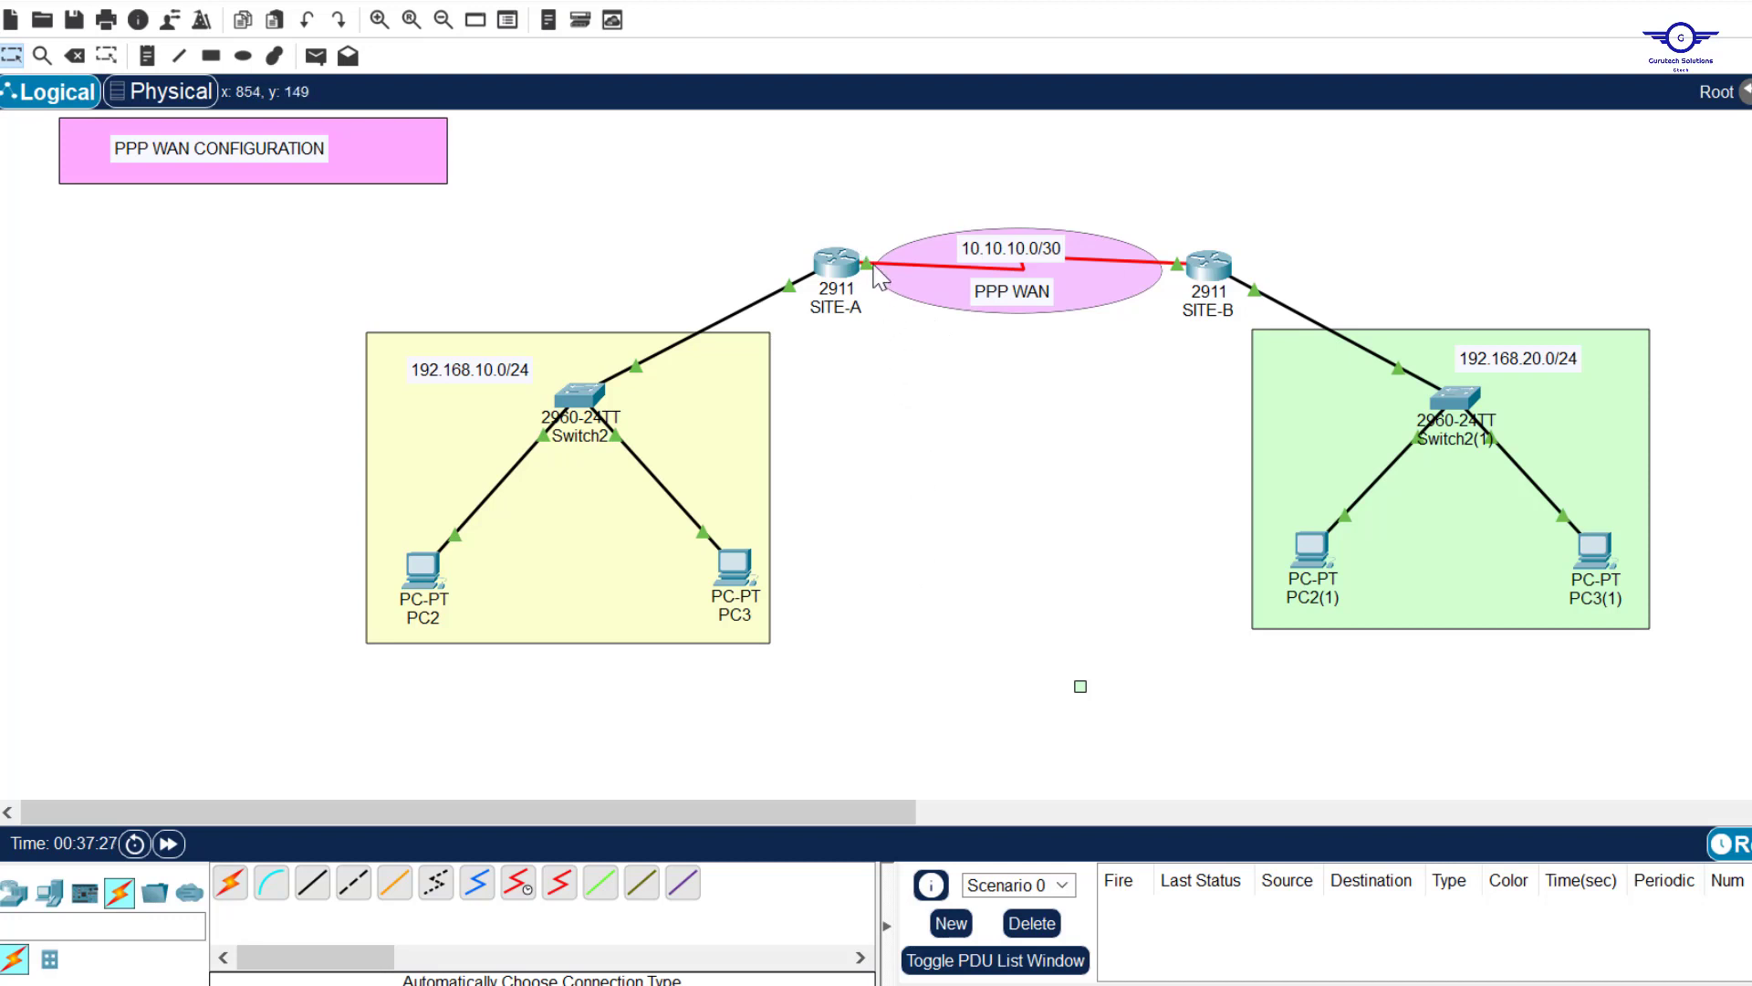
pyautogui.moveTo(875, 267)
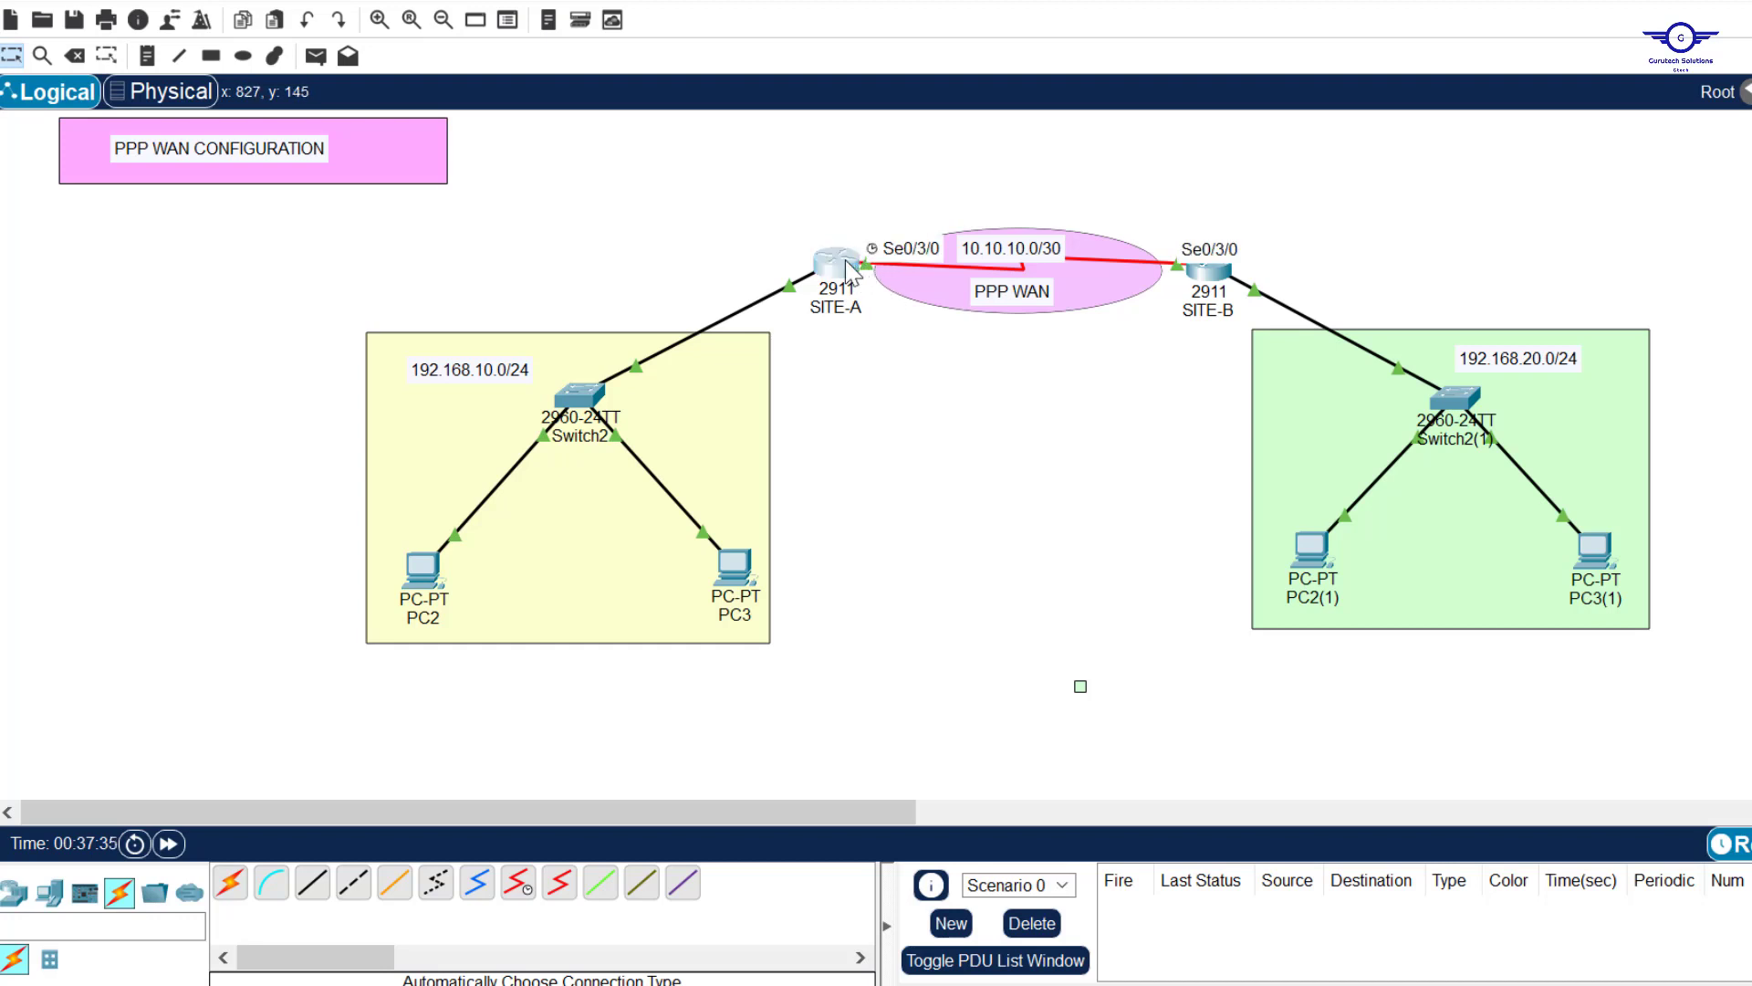
# - On SITE-A, enter interface se0/3/0 and apply 'encapsulation ppp'
pyautogui.click(840, 265)
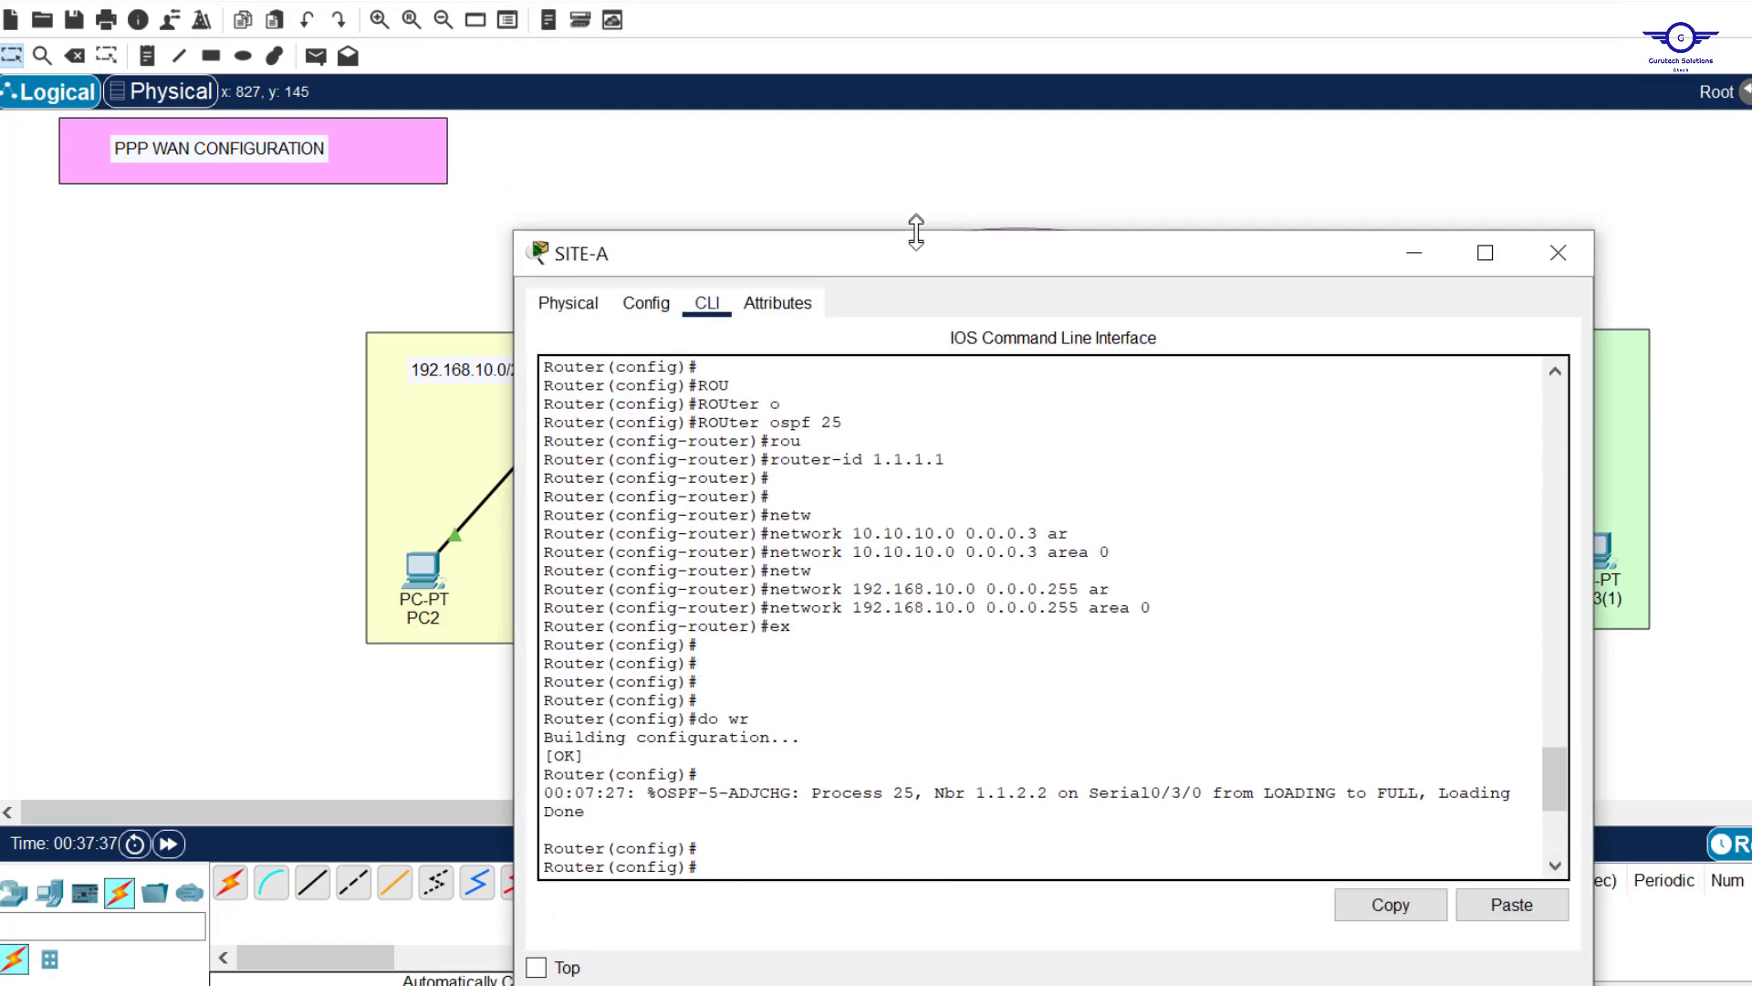
pyautogui.moveTo(928, 267); pyautogui.dragTo(981, 76)
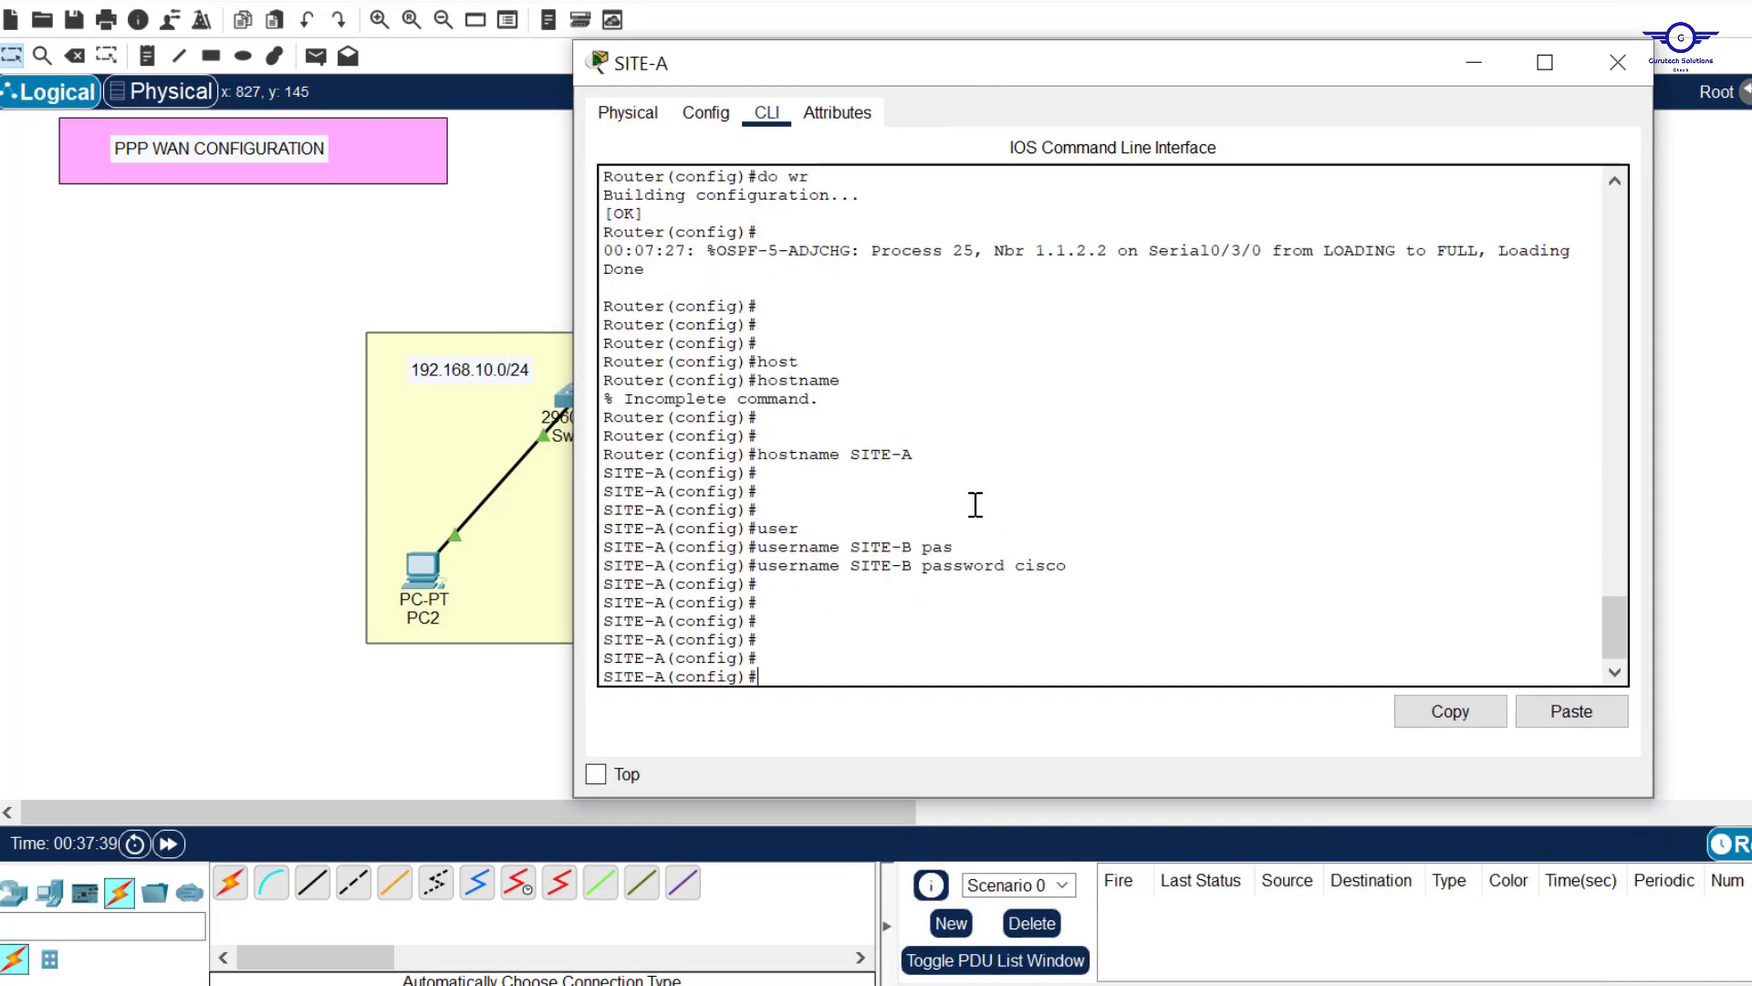
pyautogui.press('Return')
pyautogui.press('Return')
pyautogui.write('se')
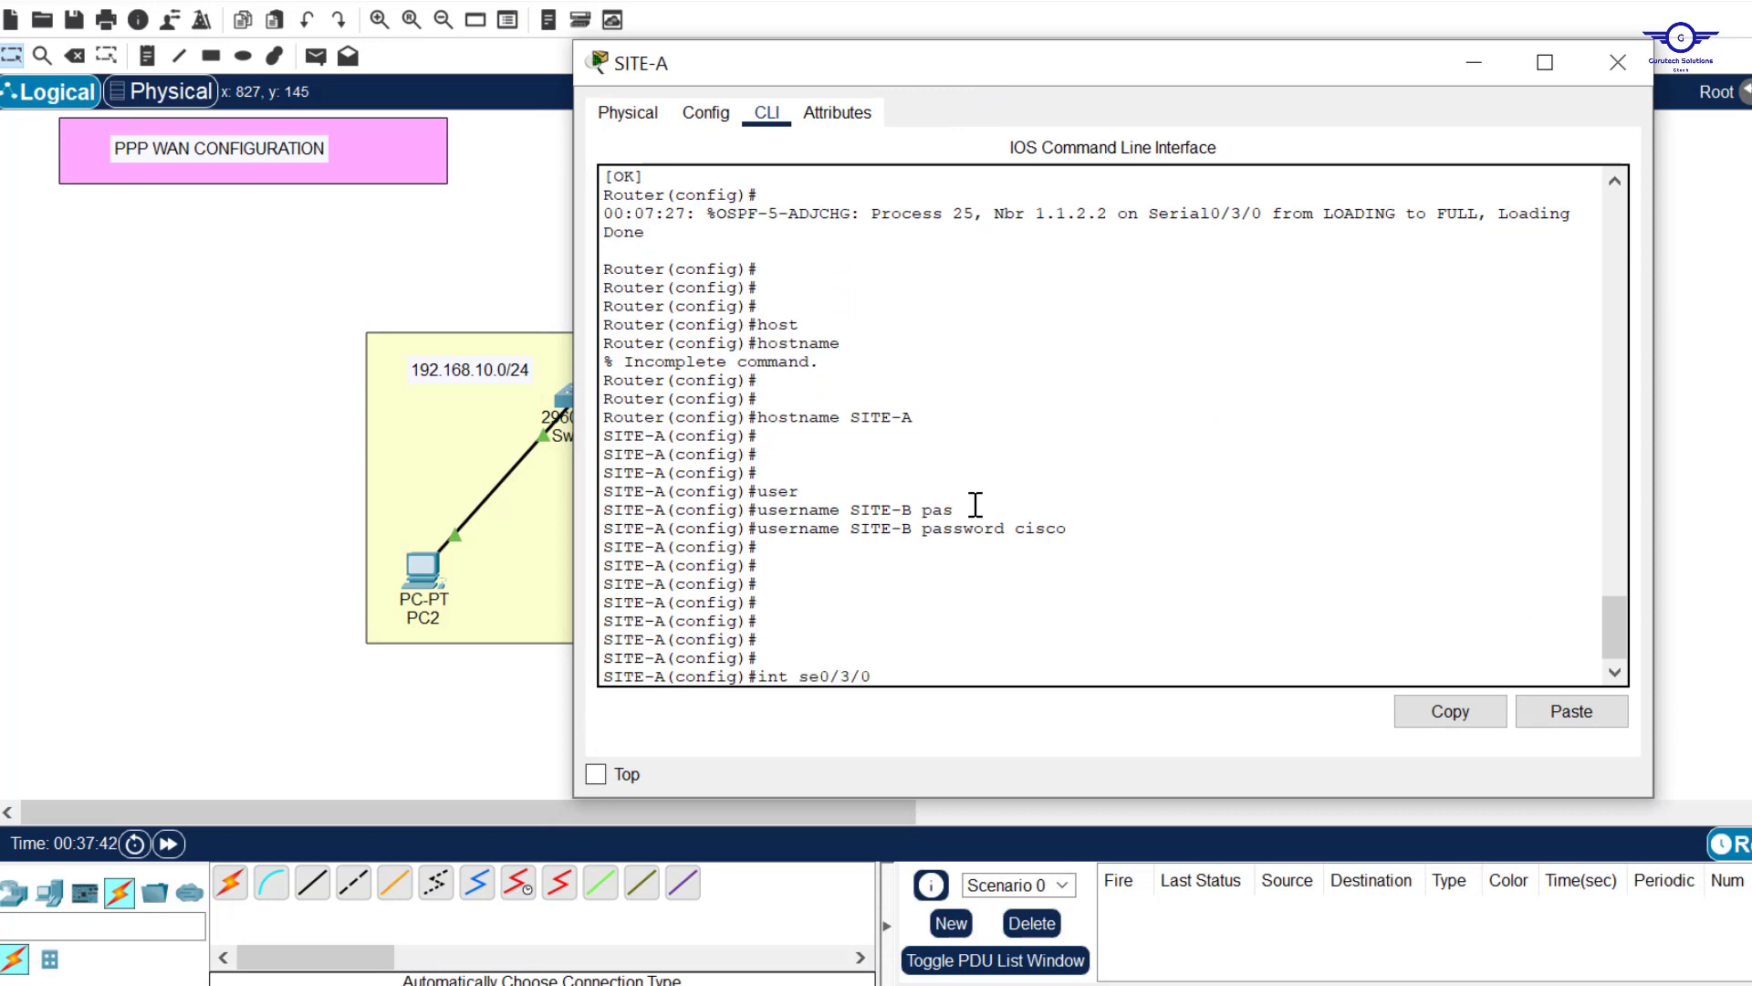
pyautogui.write('0/3/0')
pyautogui.press('Return')
pyautogui.press('Return')
pyautogui.press('Return')
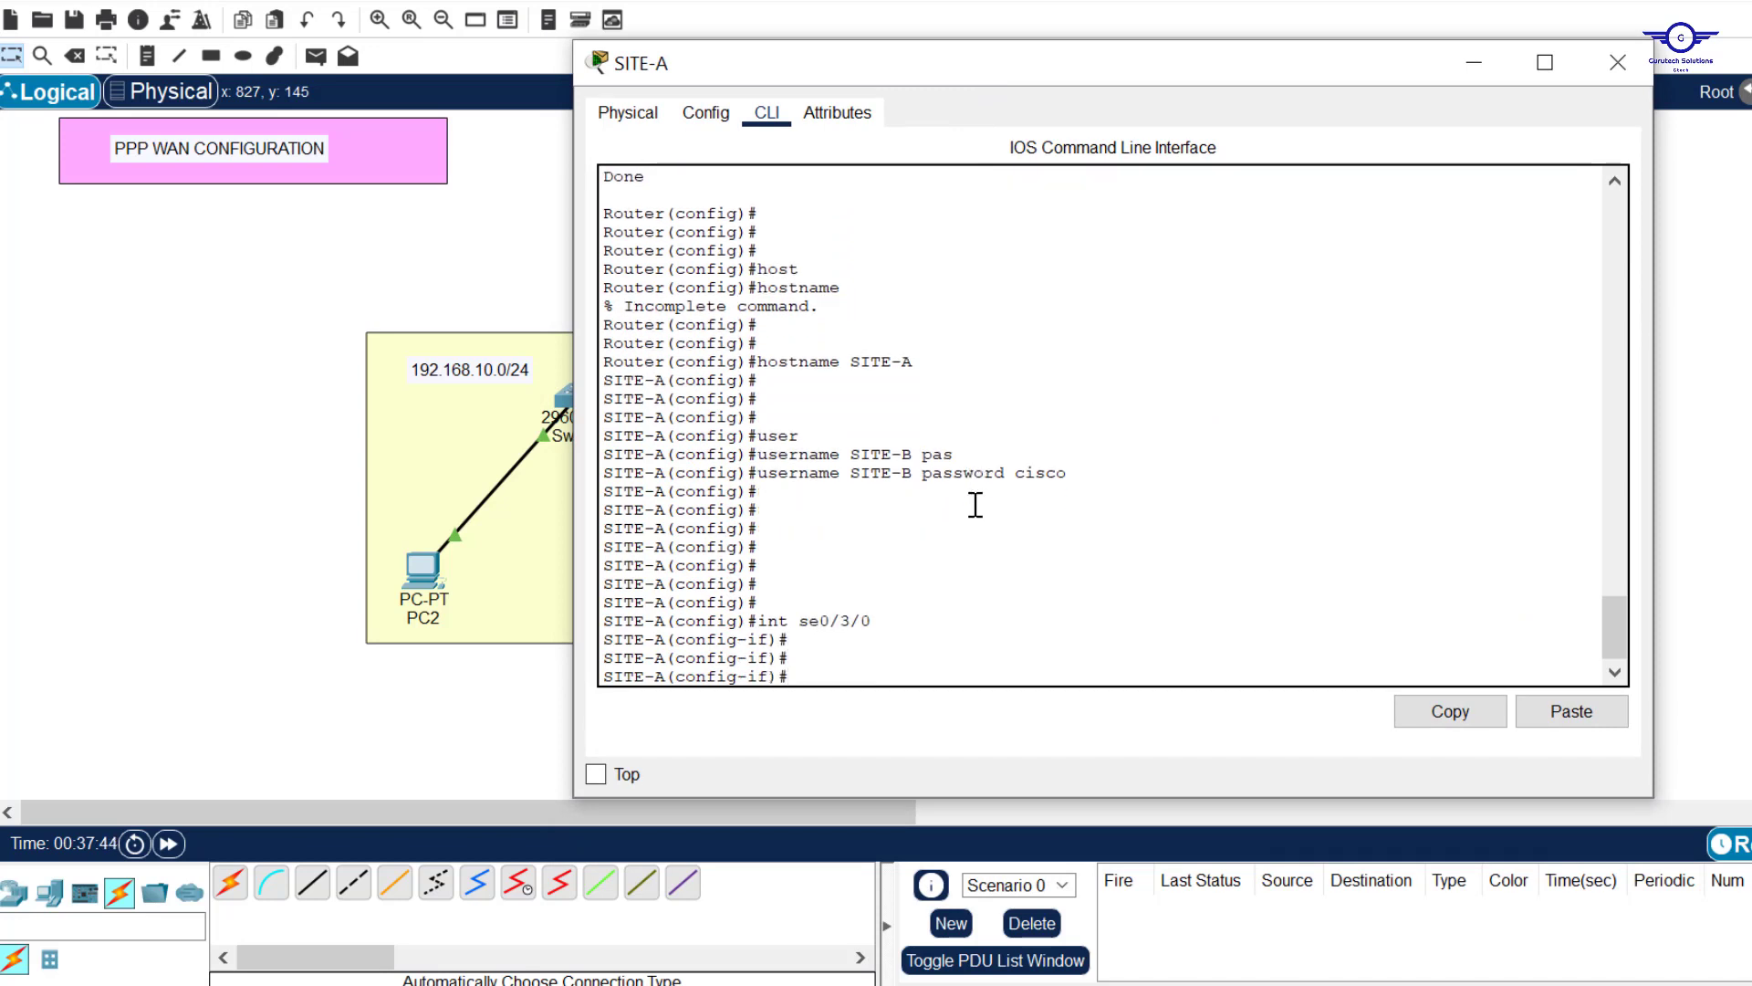
pyautogui.write('enc')
pyautogui.press('Tab')
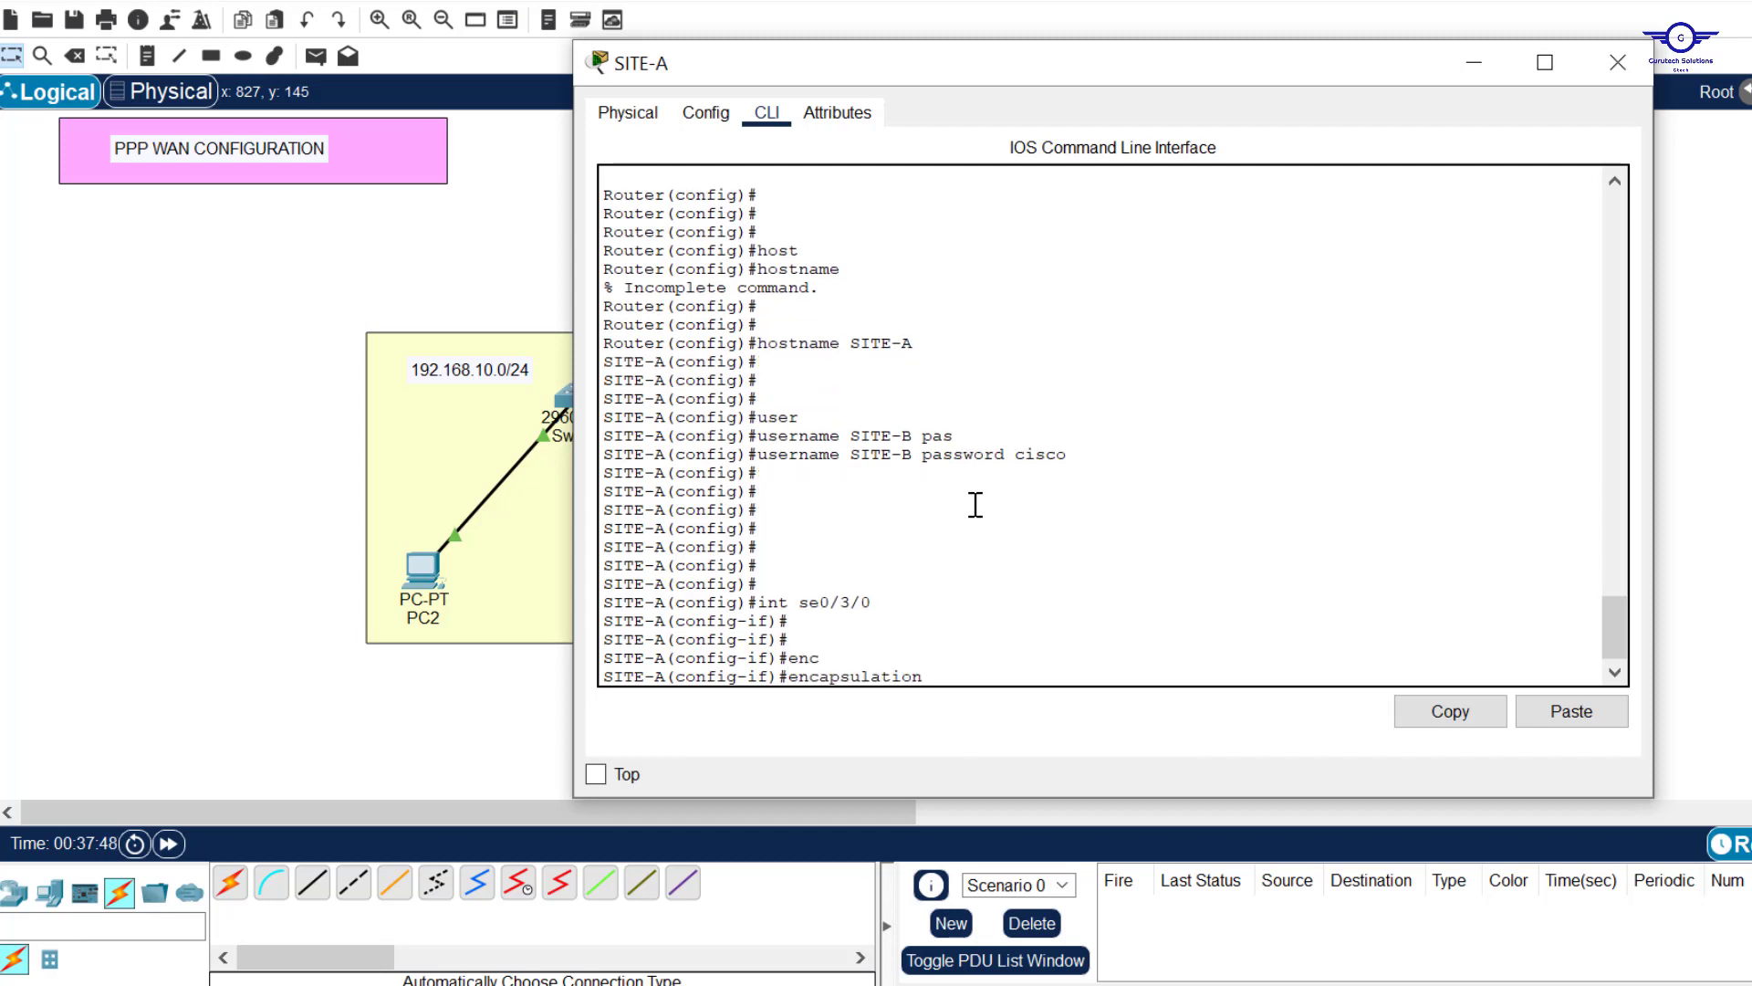
pyautogui.write('?')
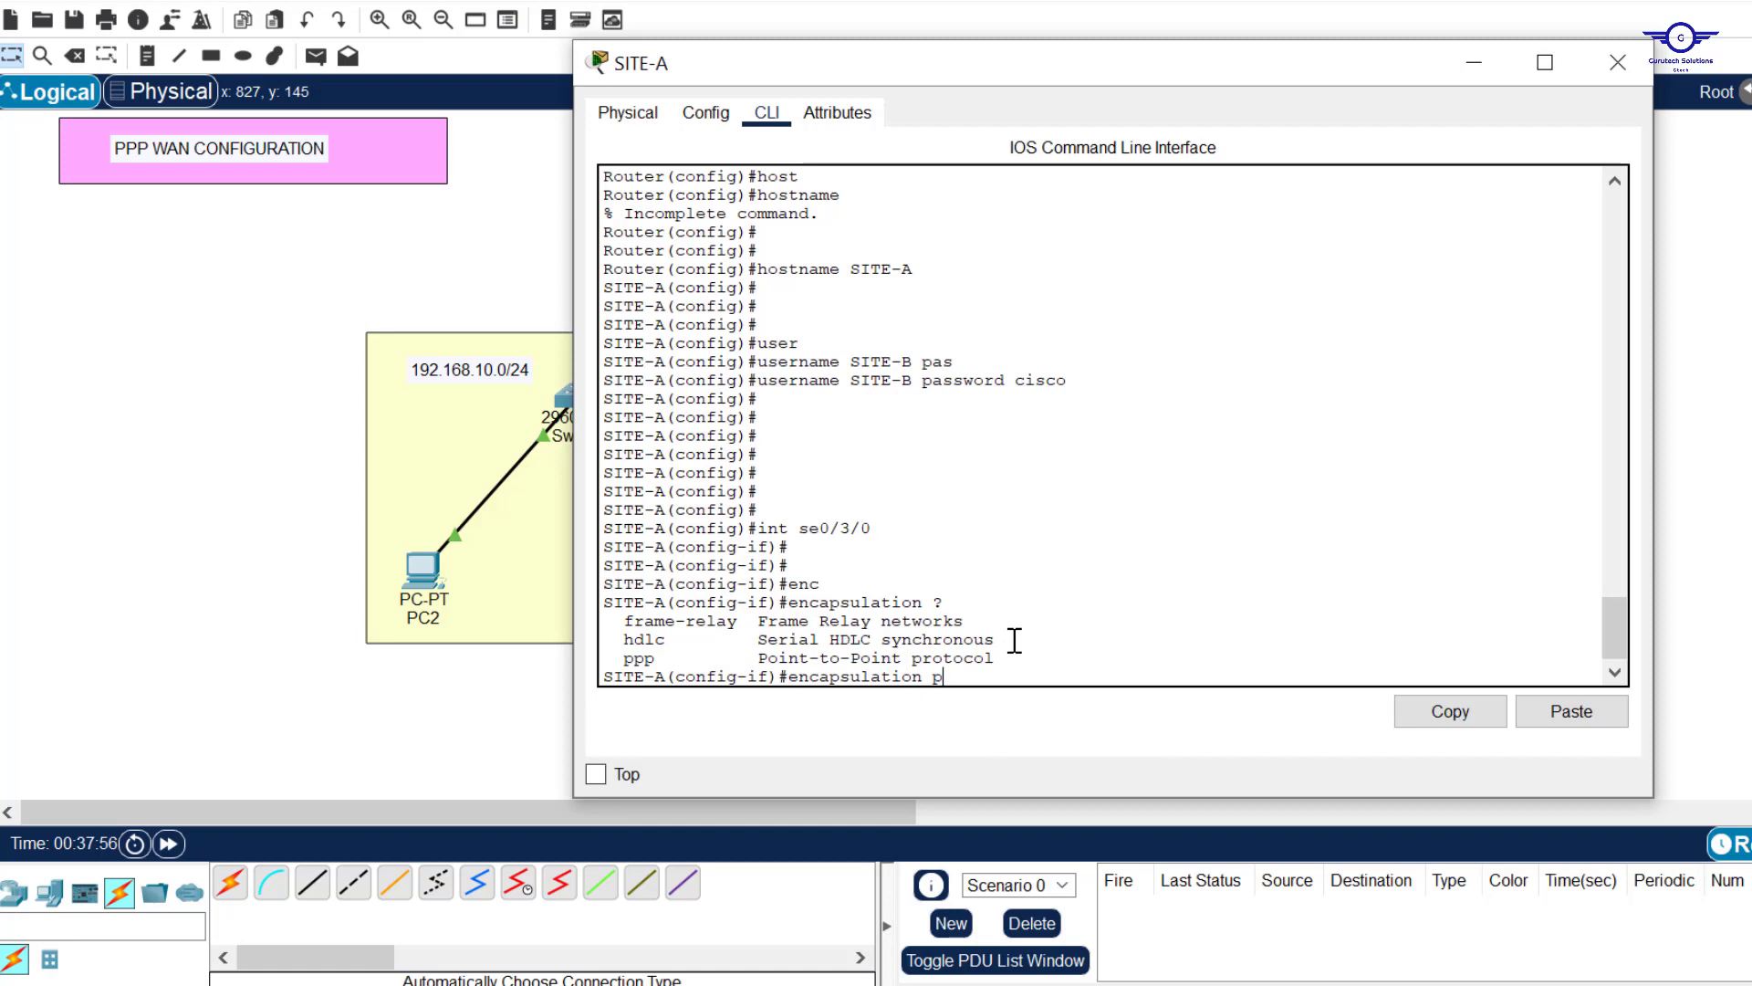
pyautogui.write('pp')
pyautogui.press('Tab')
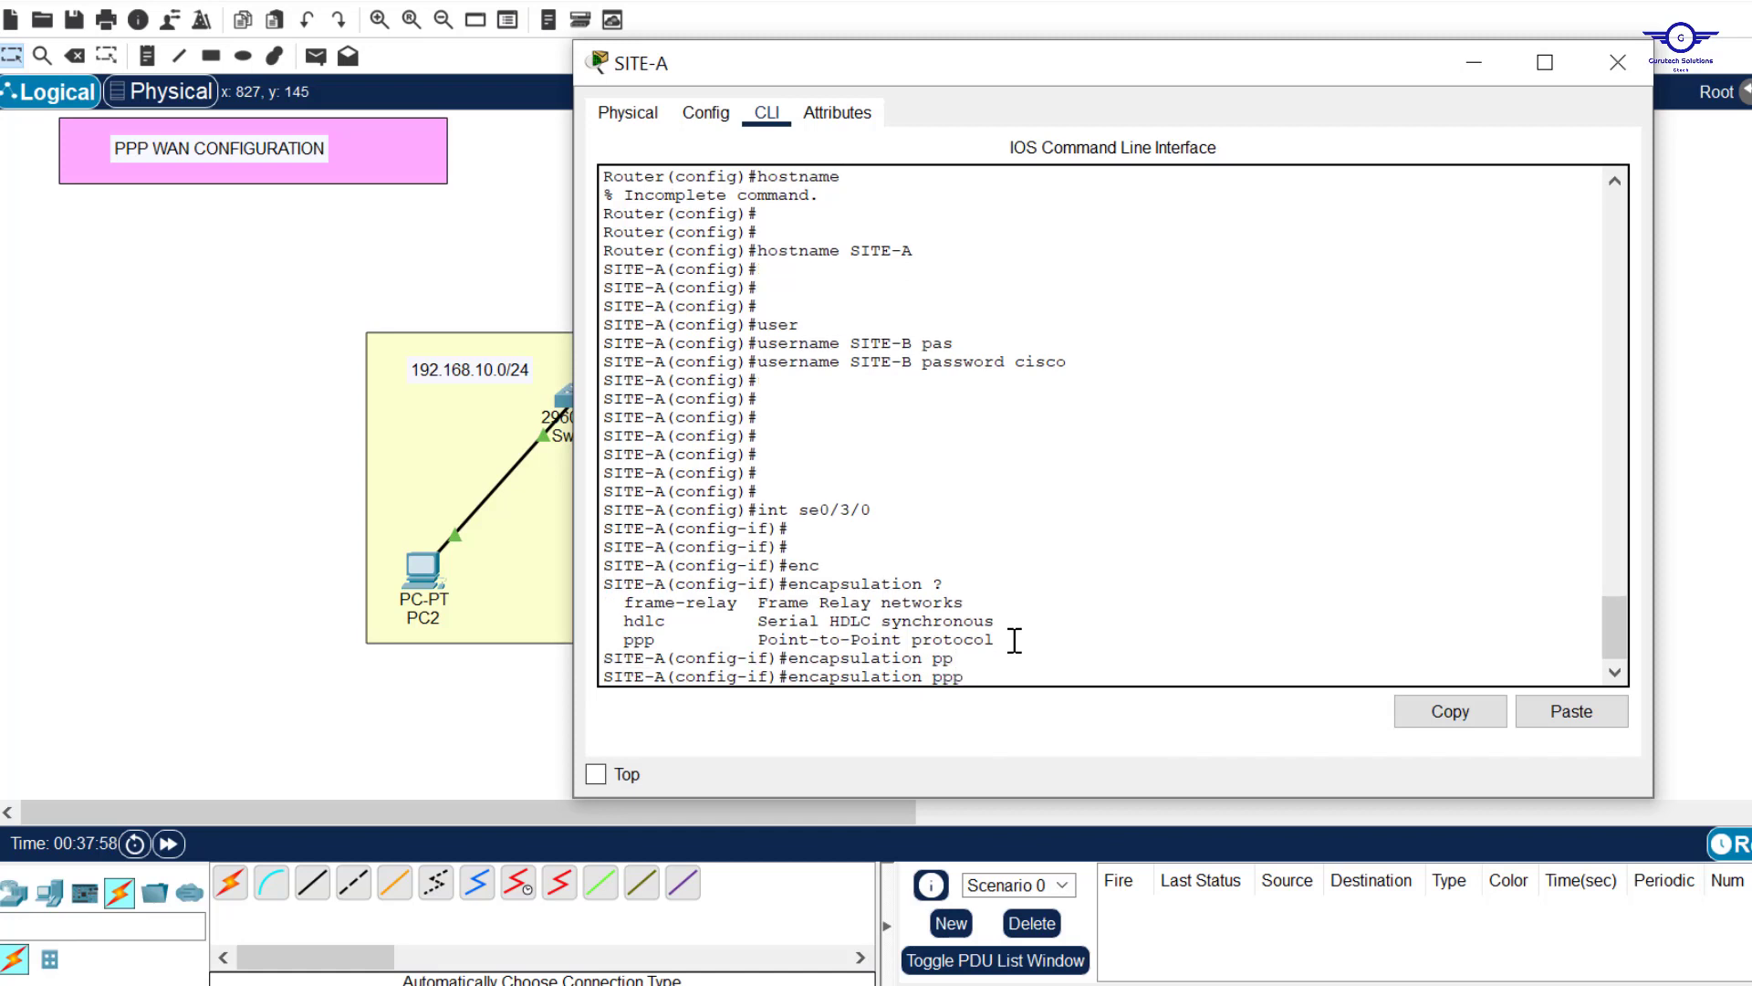
pyautogui.press('Return')
pyautogui.press('Return')
pyautogui.press('Return')
pyautogui.press('Return')
pyautogui.press('Return')
pyautogui.press('Return')
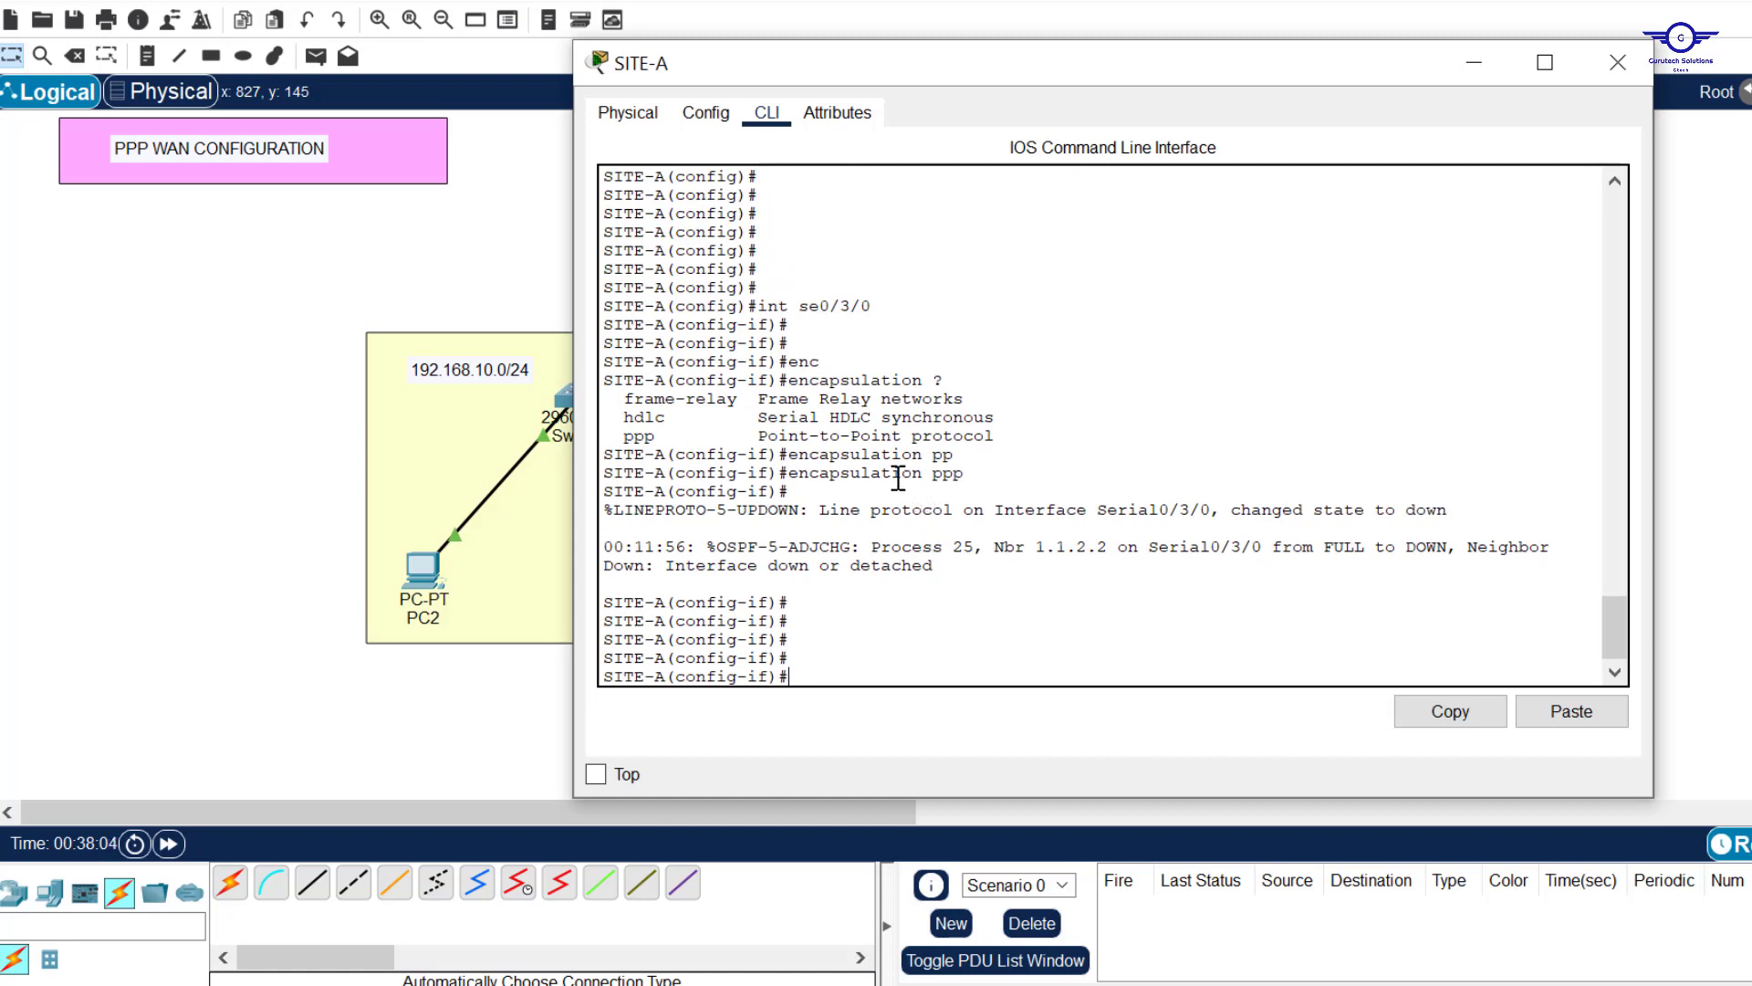
pyautogui.moveTo(964, 473); pyautogui.dragTo(790, 476)
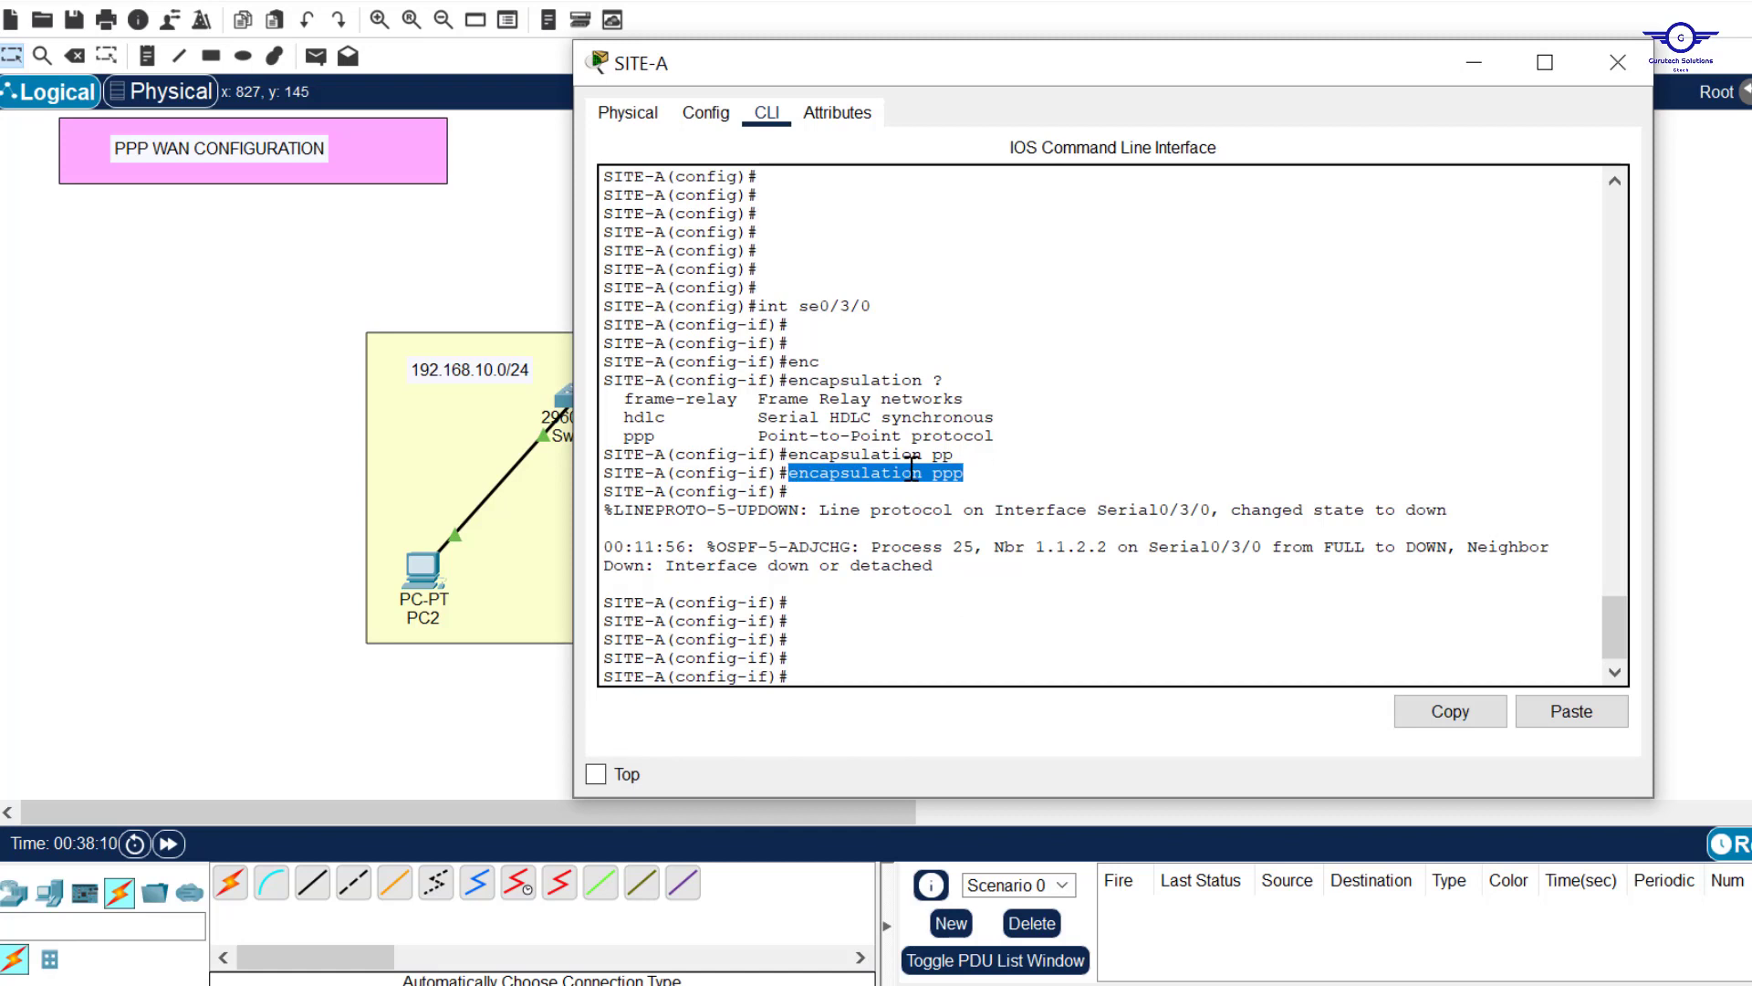
# - Apply 'ppp authentication chap' on SITE-A's Serial0/3/0 after checking the chap and pap options
pyautogui.click(867, 673)
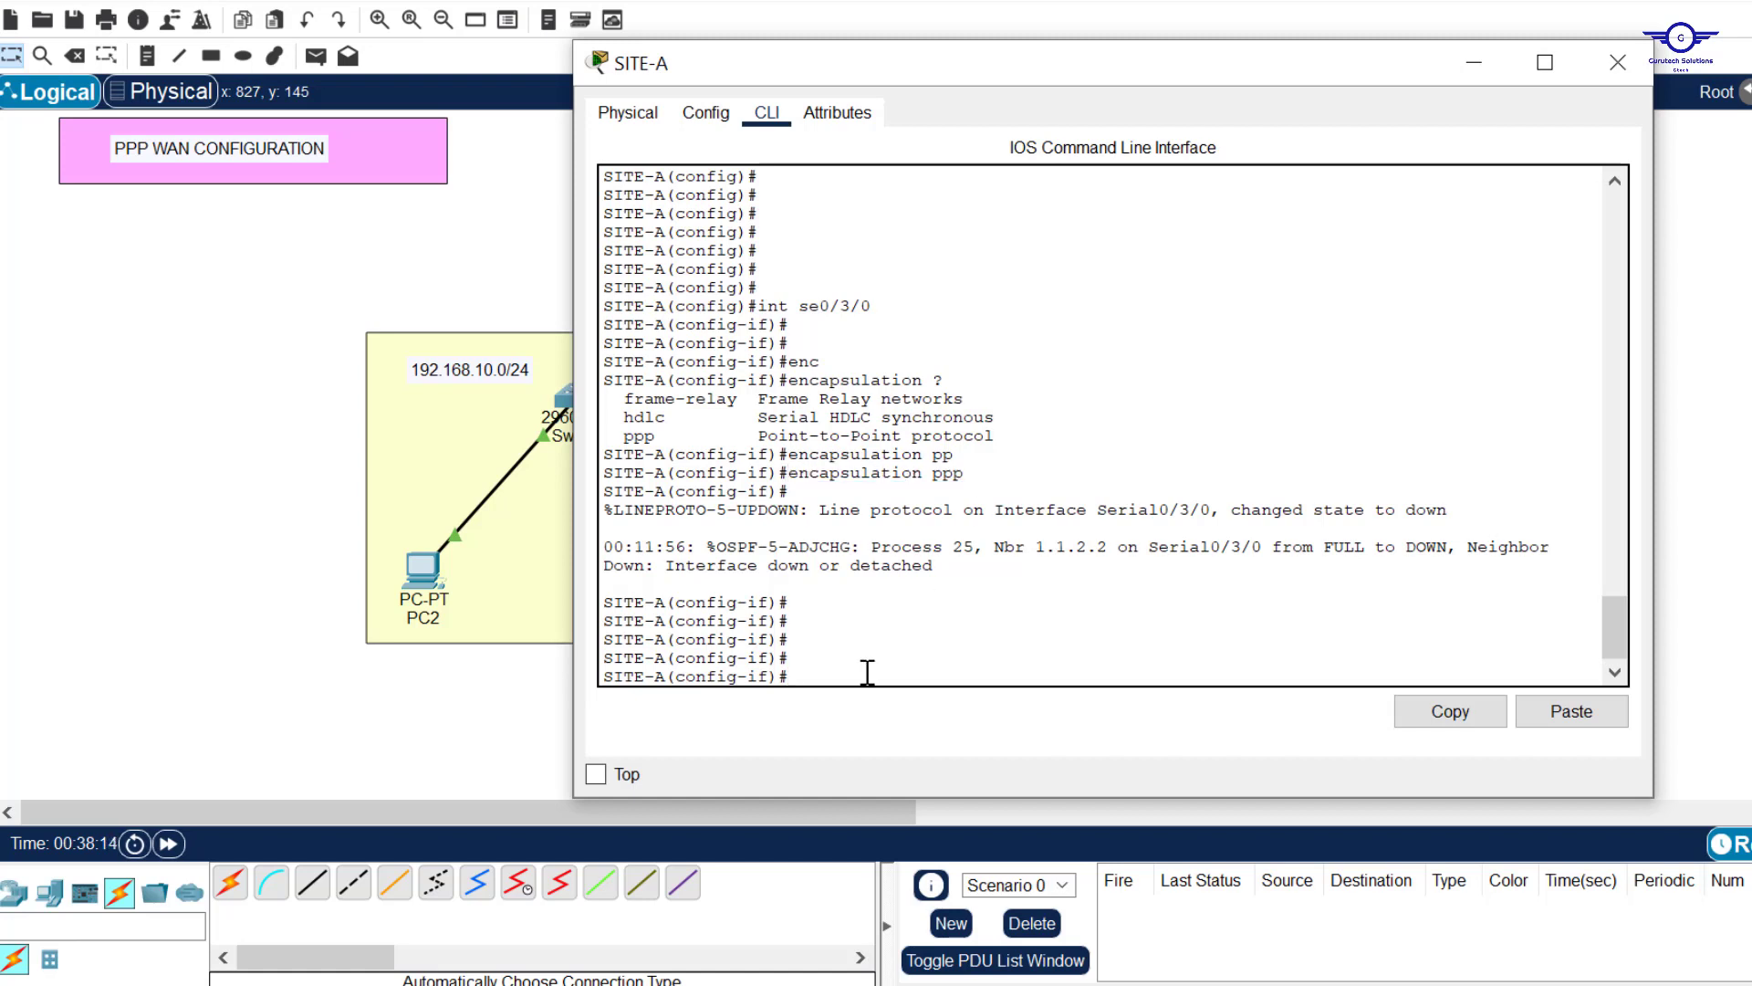
pyautogui.write('ppp')
pyautogui.press('Tab')
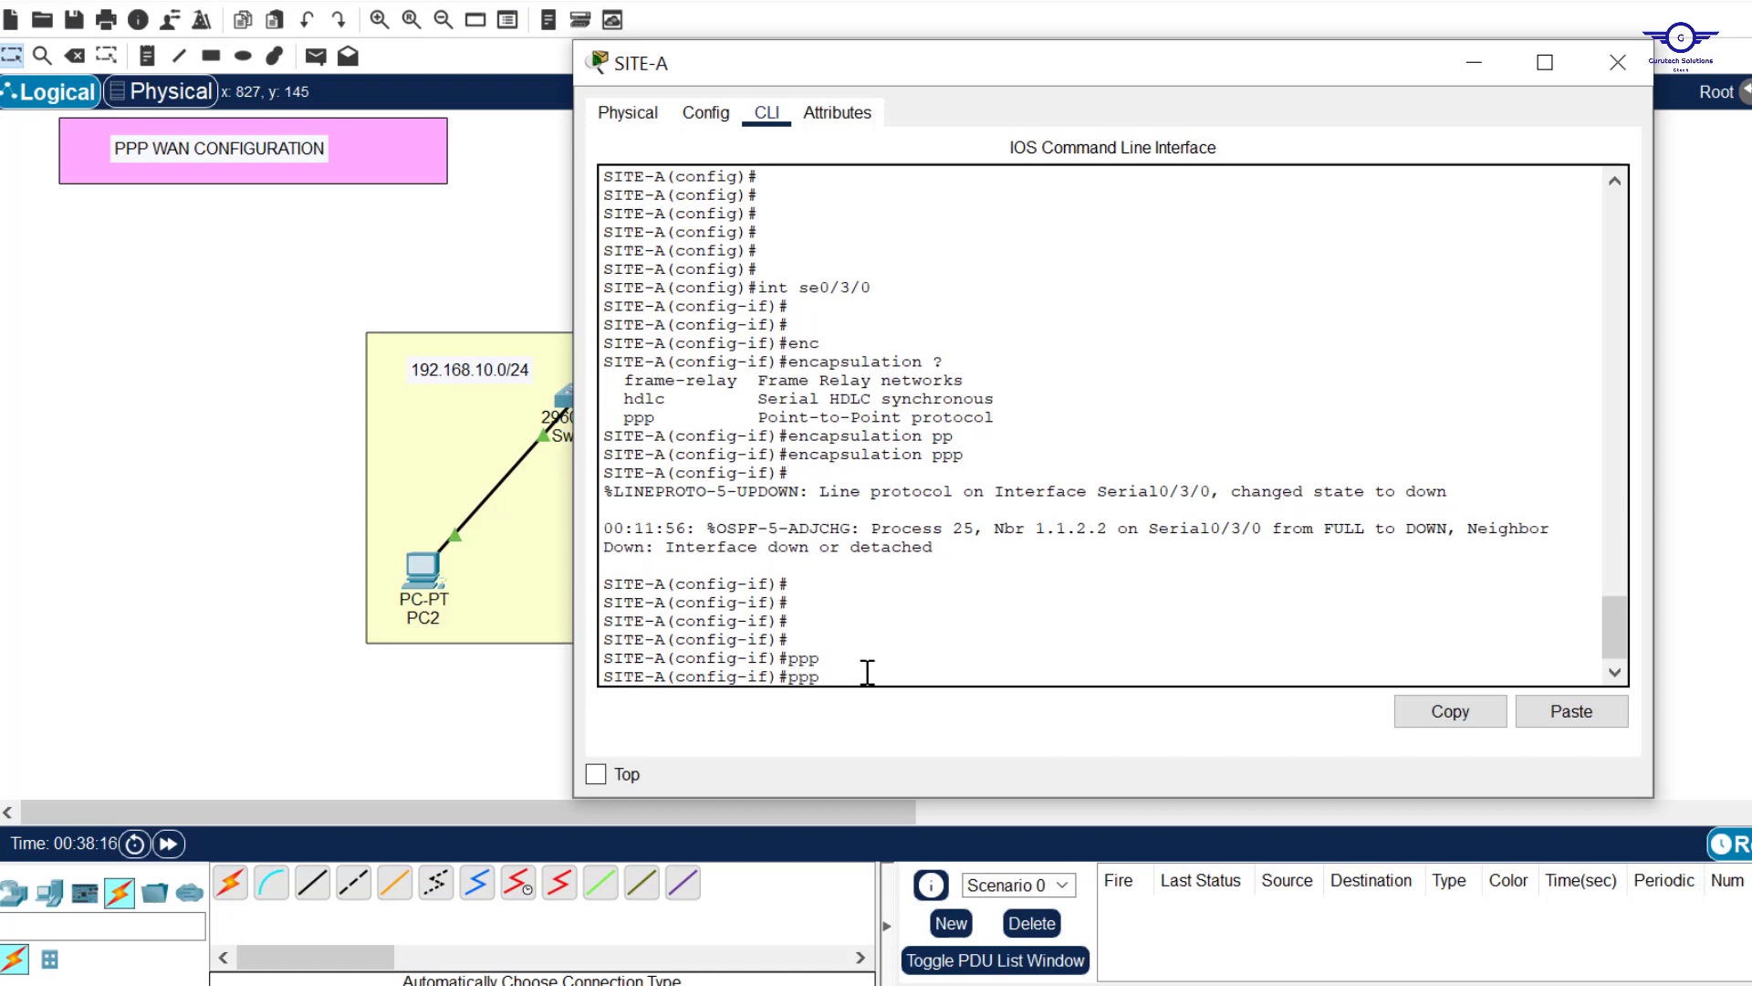
pyautogui.write('au')
pyautogui.press('Tab')
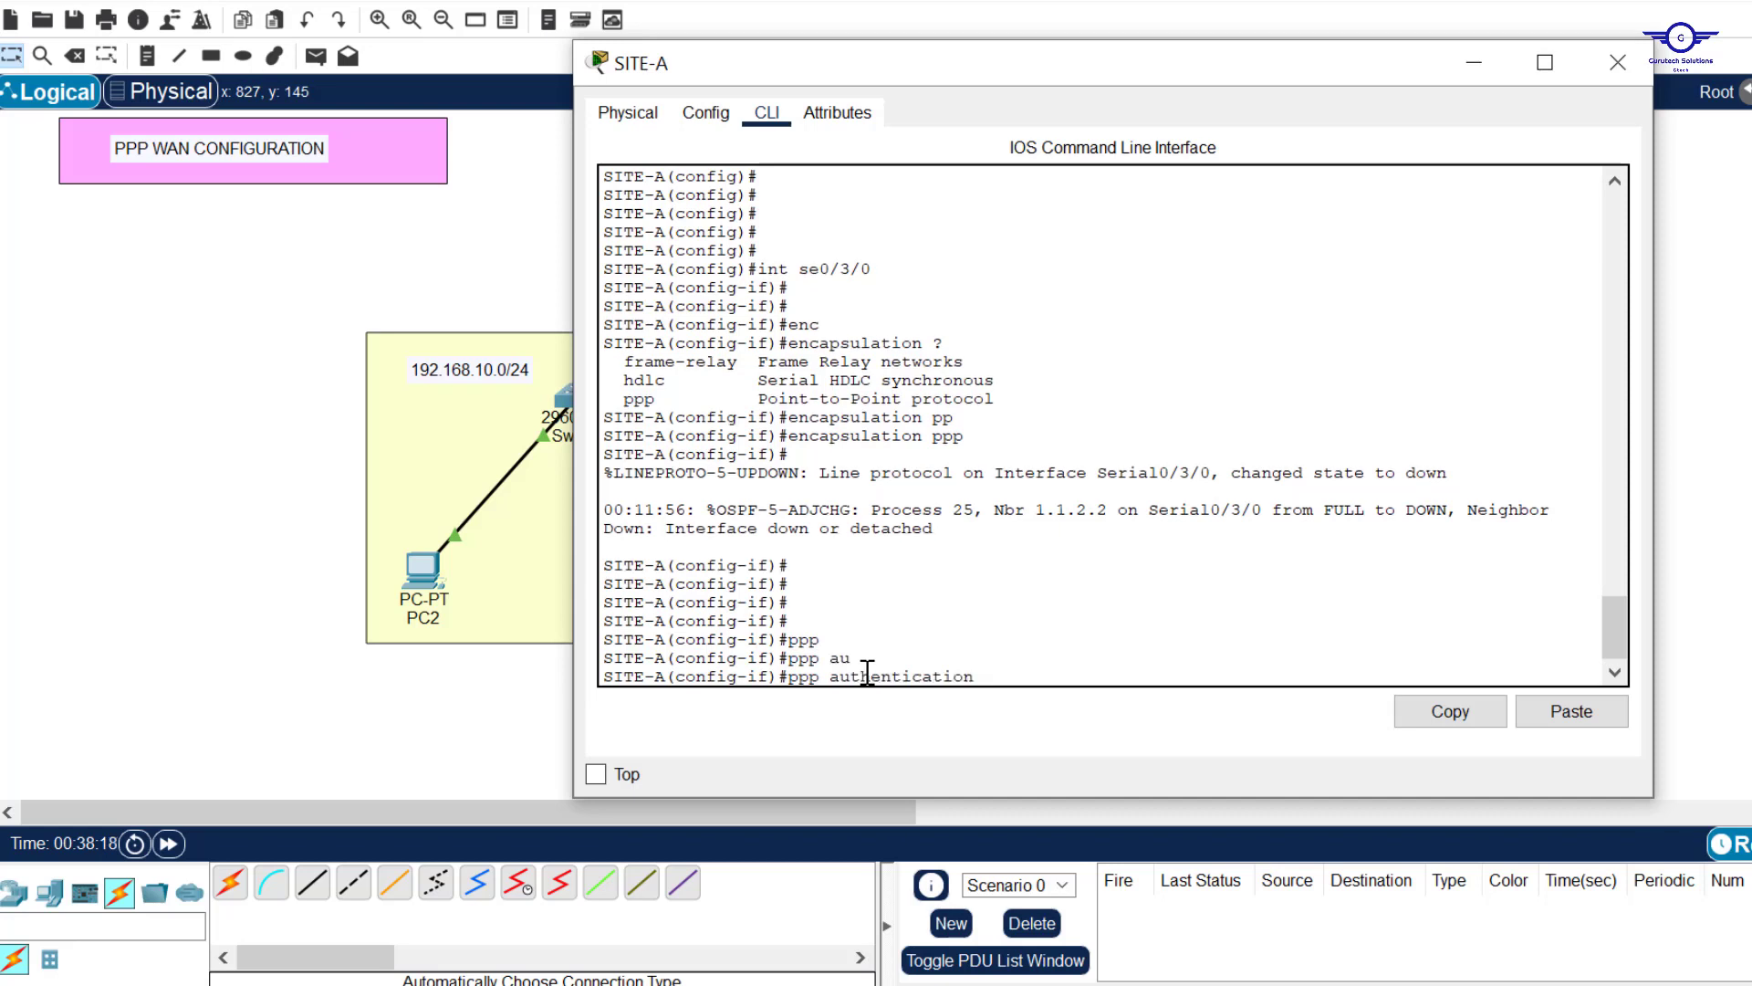
pyautogui.write('?')
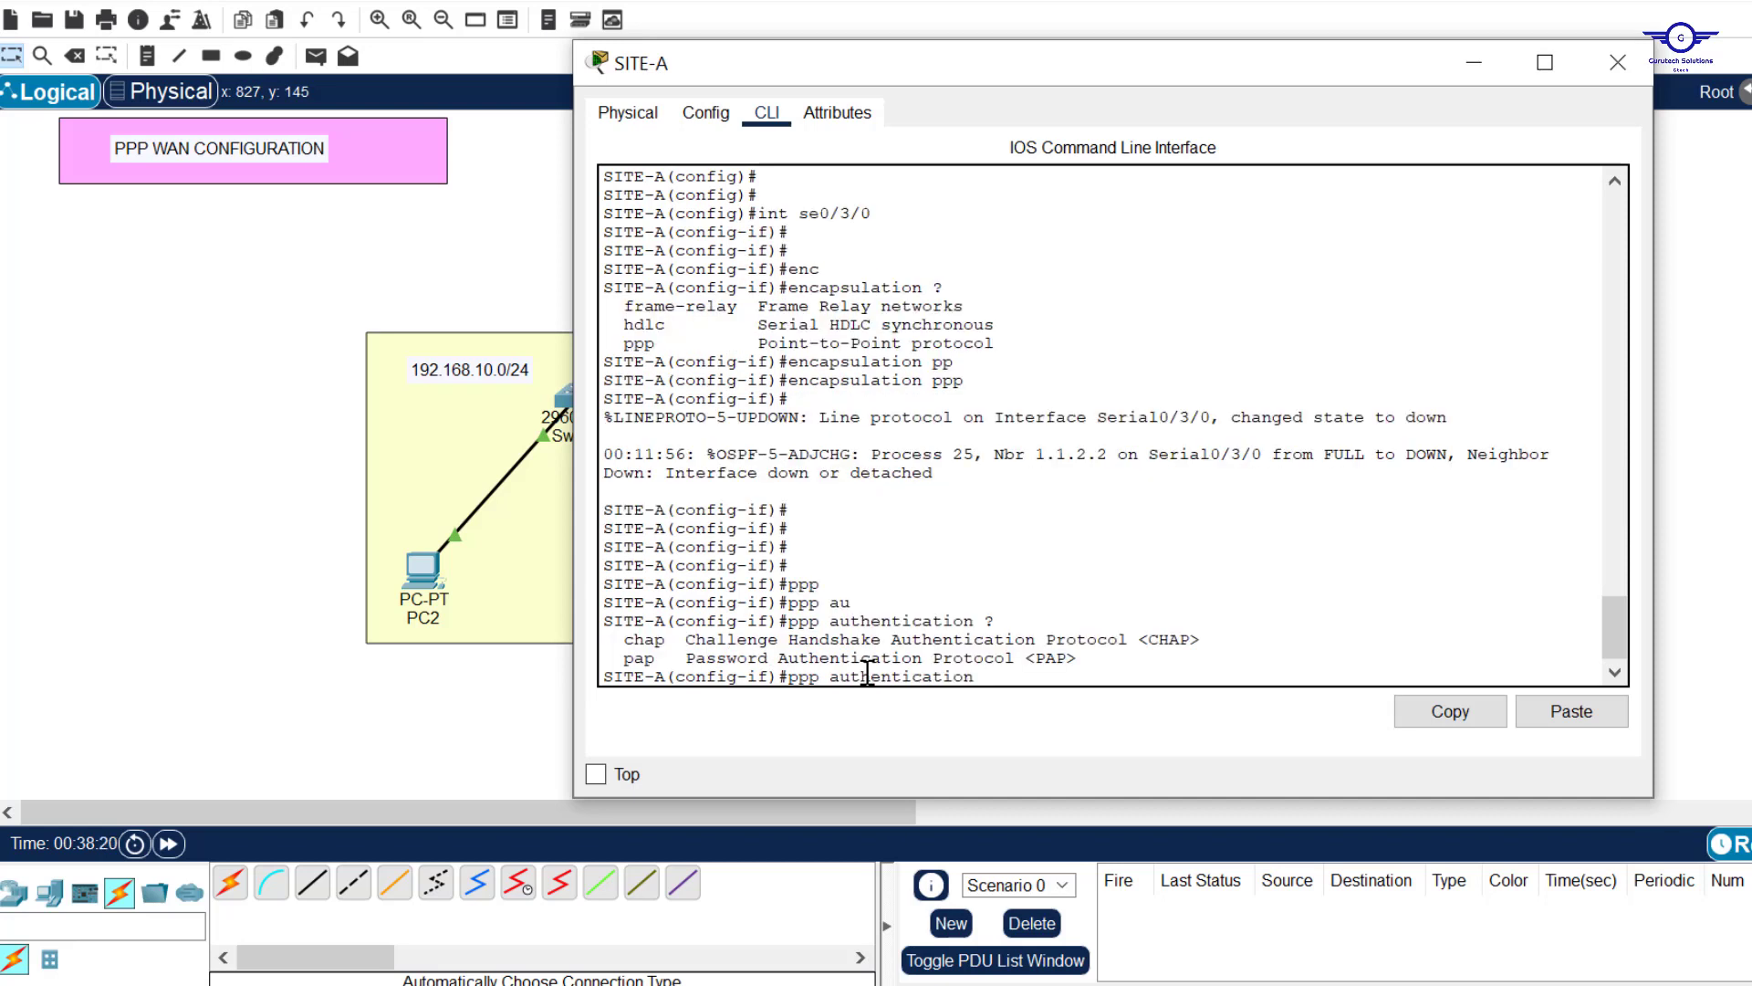
pyautogui.doubleClick(666, 642)
pyautogui.moveTo(653, 658); pyautogui.dragTo(613, 658)
pyautogui.click(1013, 671)
pyautogui.press('Tab')
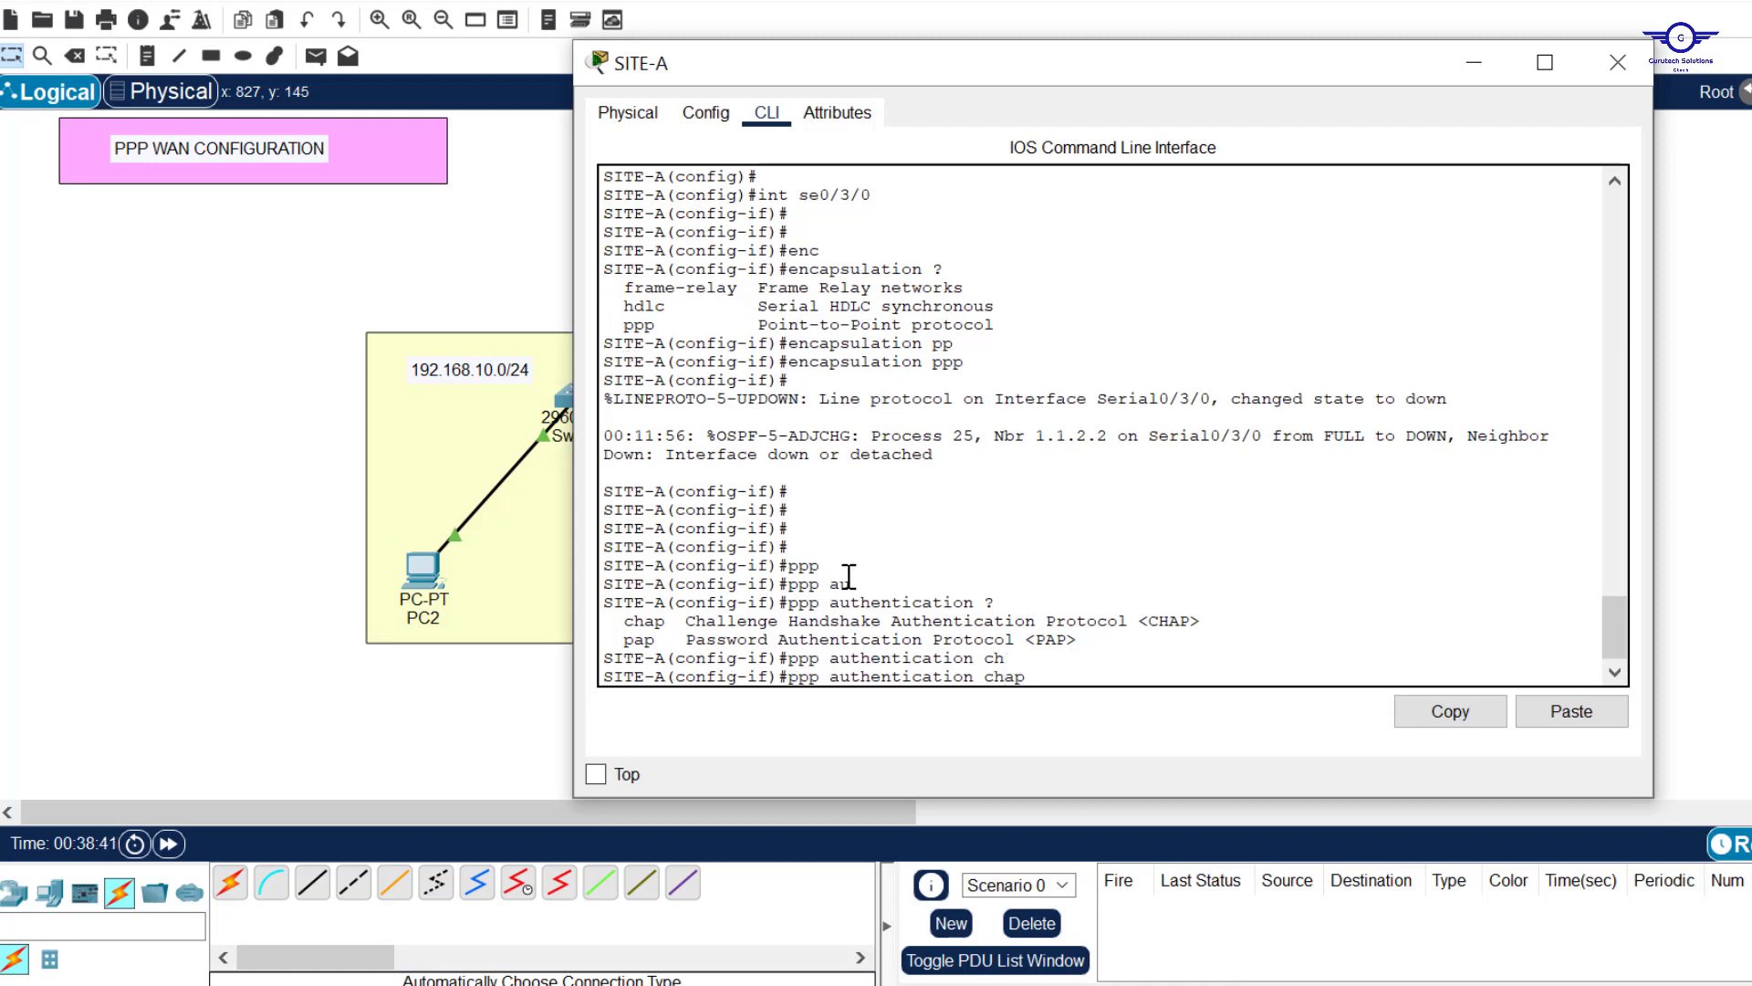
pyautogui.press('Return')
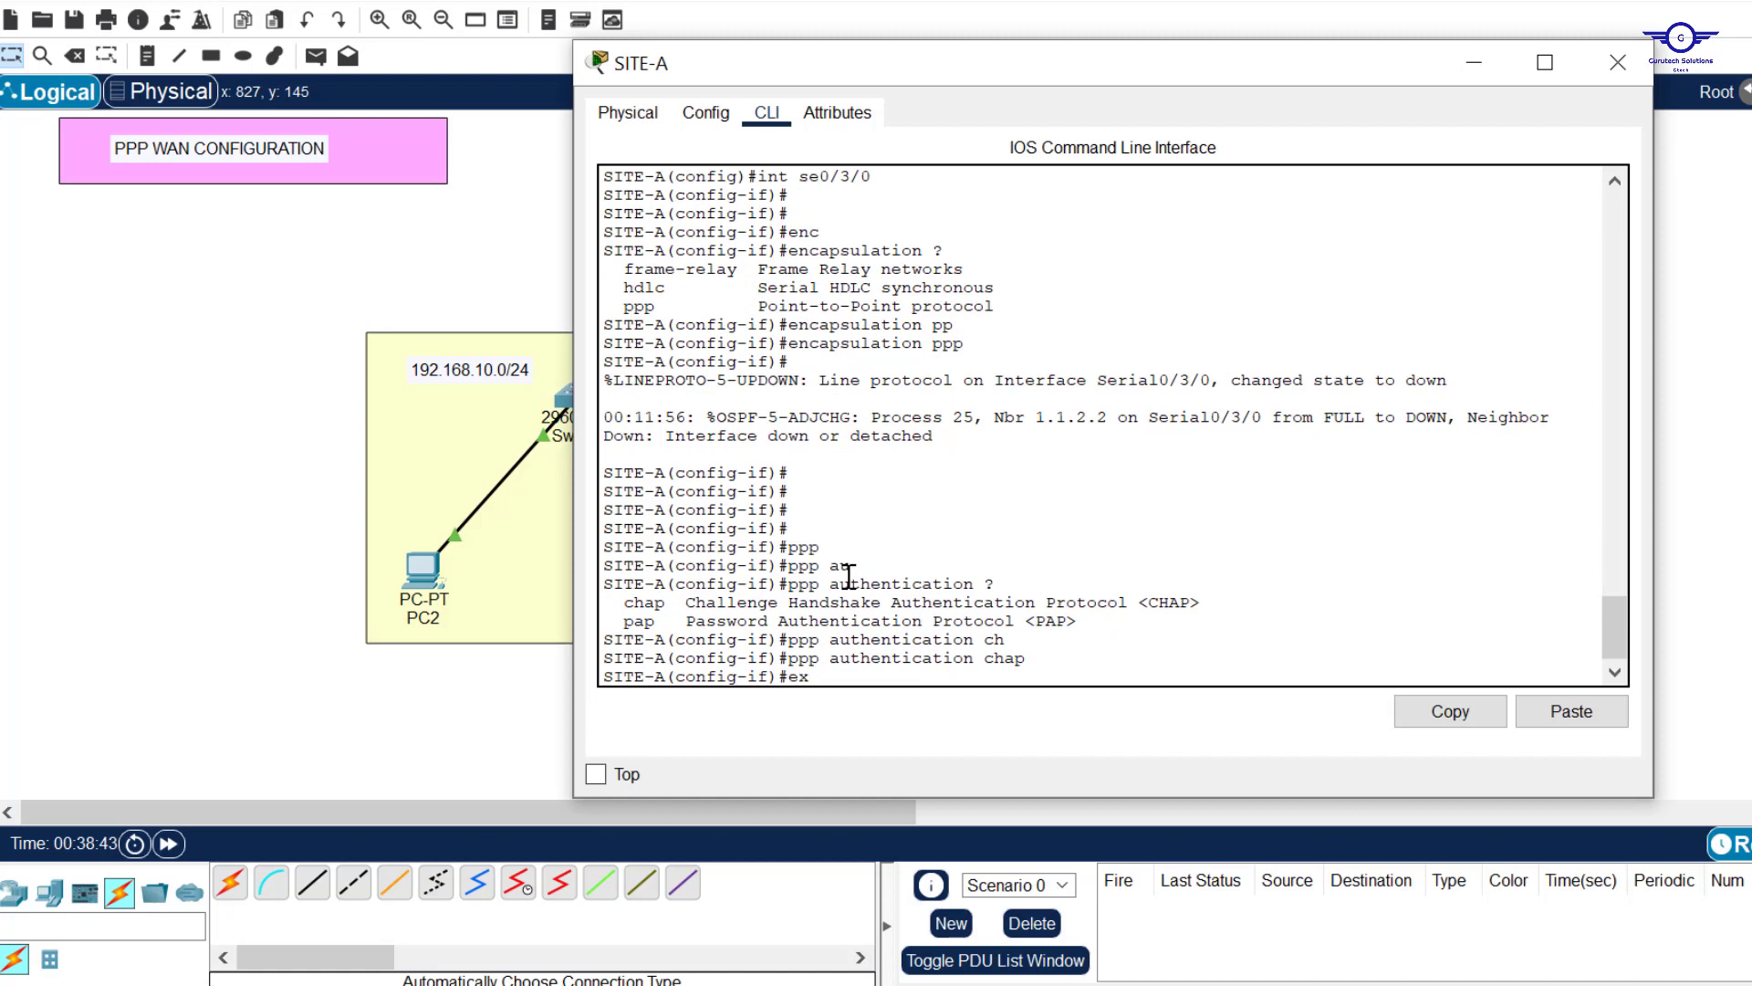
# - Exit interface mode, review the OSPF neighbour-down message, and close SITE-A's window
pyautogui.write('ex')
pyautogui.press('Return')
pyautogui.press('Return')
pyautogui.press('Return')
pyautogui.press('Return')
pyautogui.press('Return')
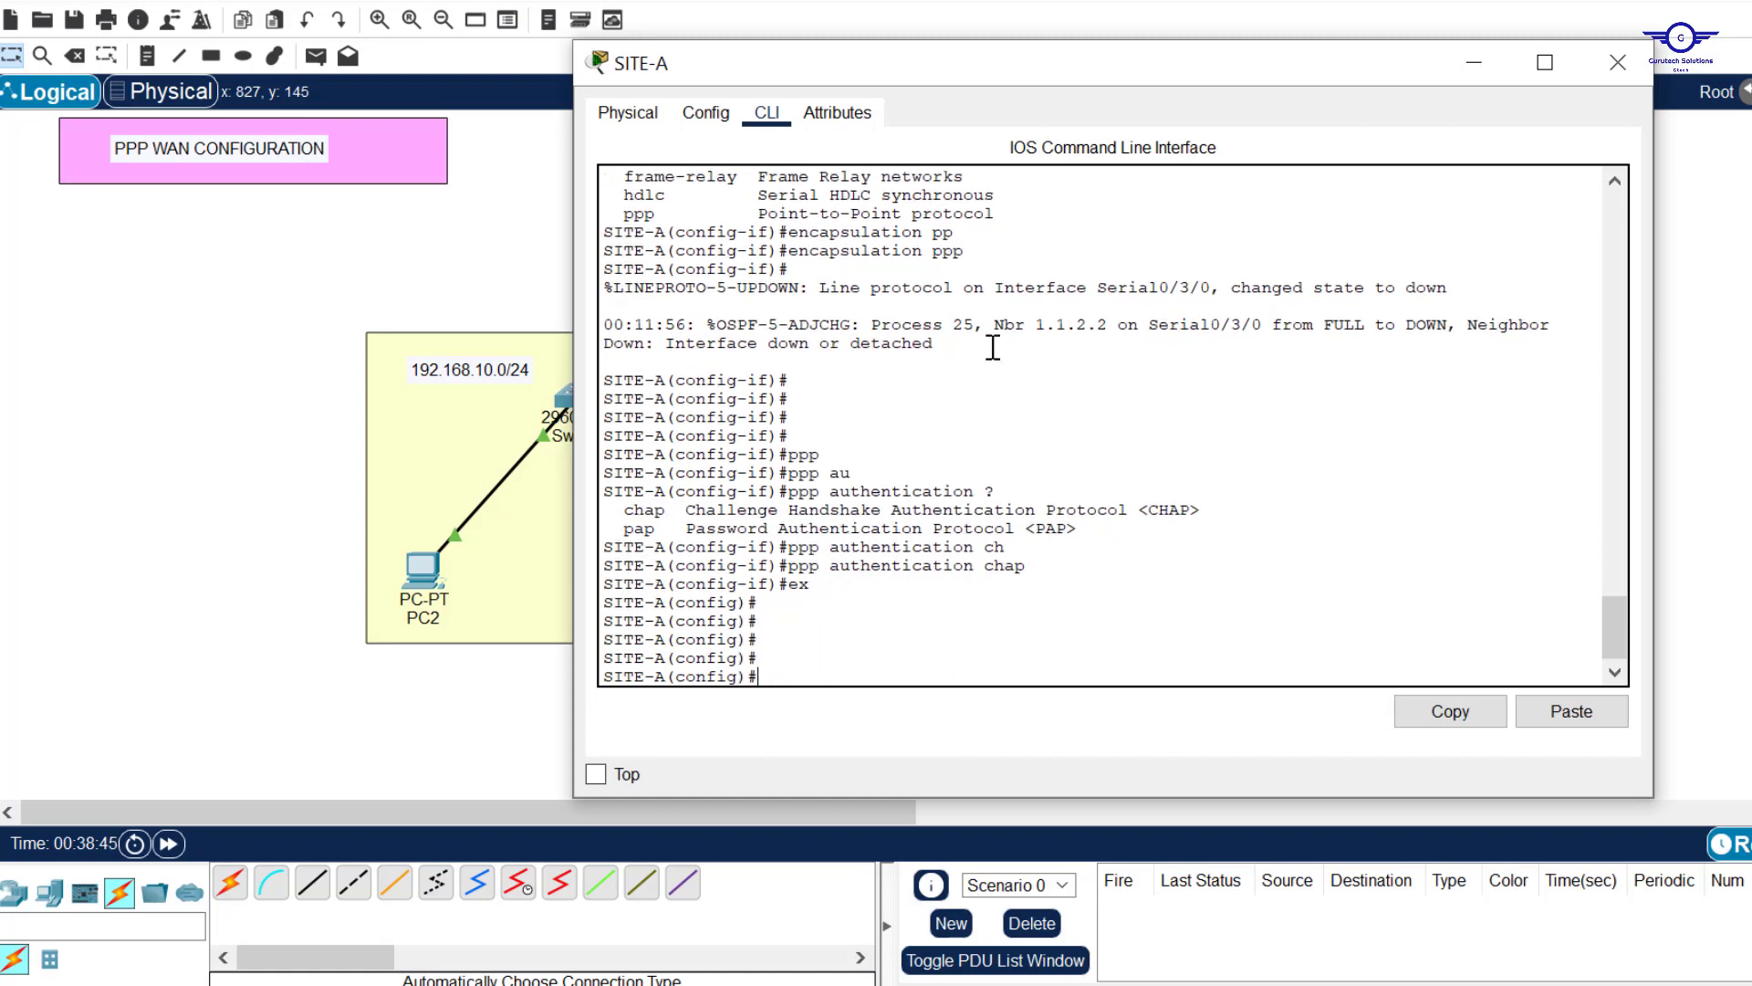
pyautogui.moveTo(958, 345); pyautogui.dragTo(851, 343)
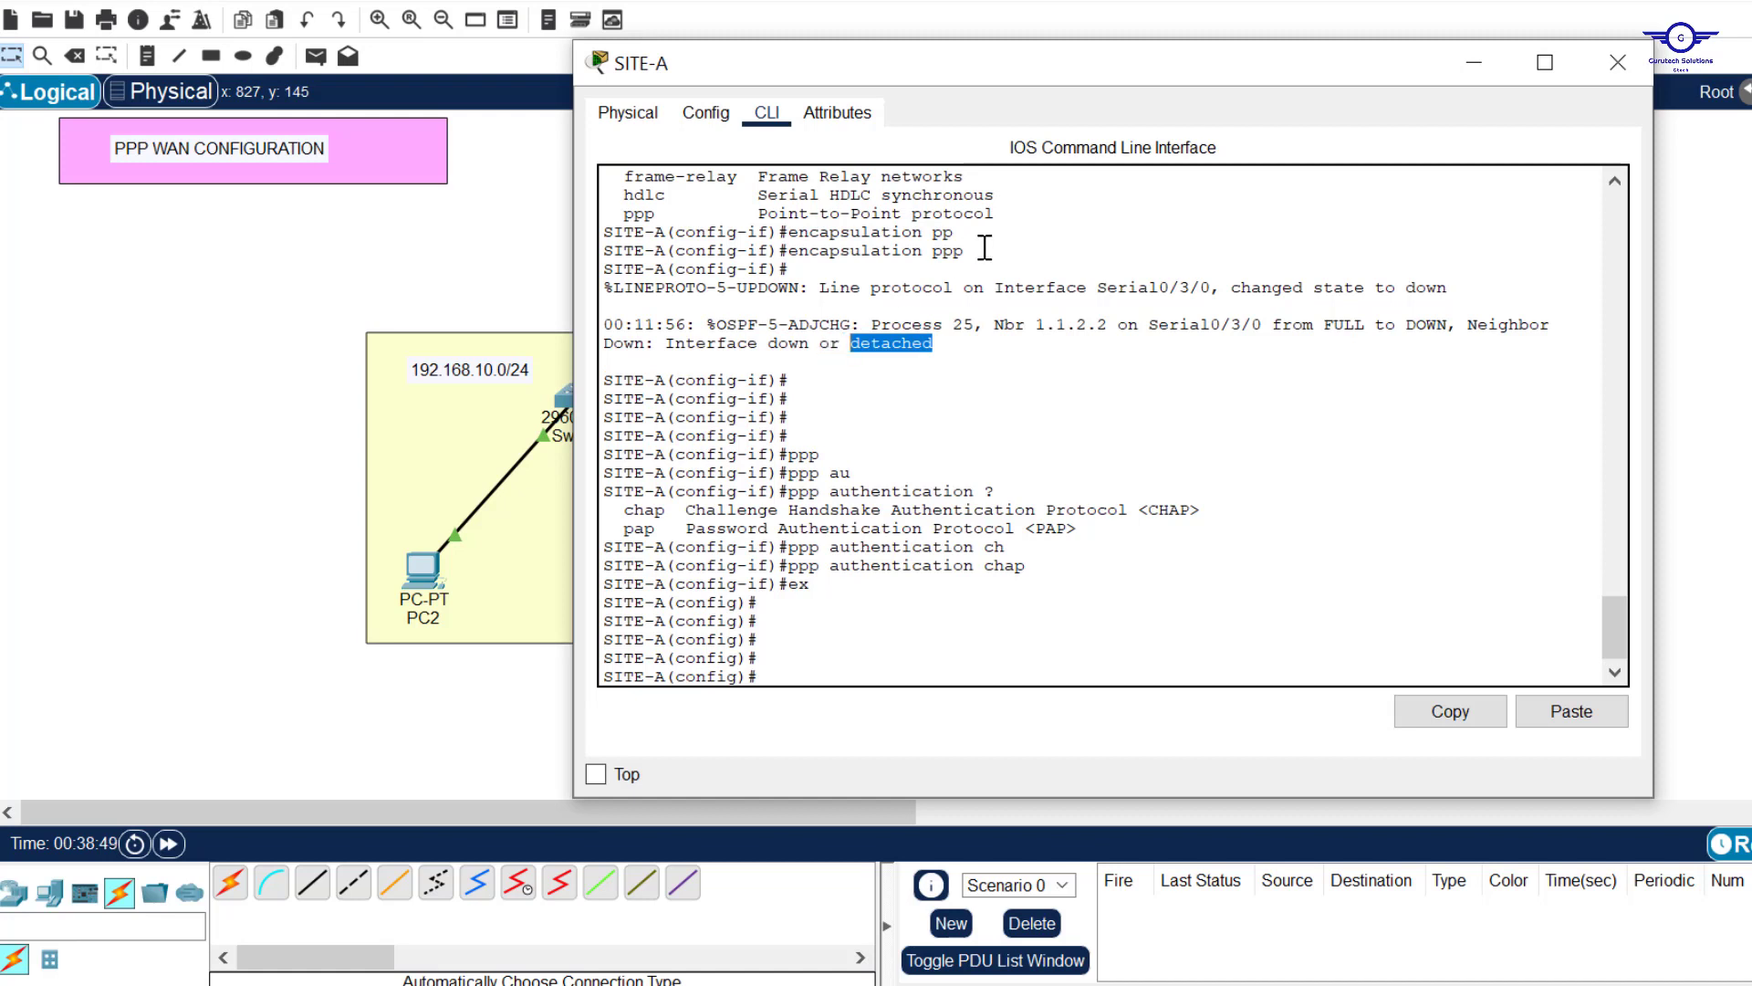
pyautogui.moveTo(985, 247); pyautogui.dragTo(803, 252)
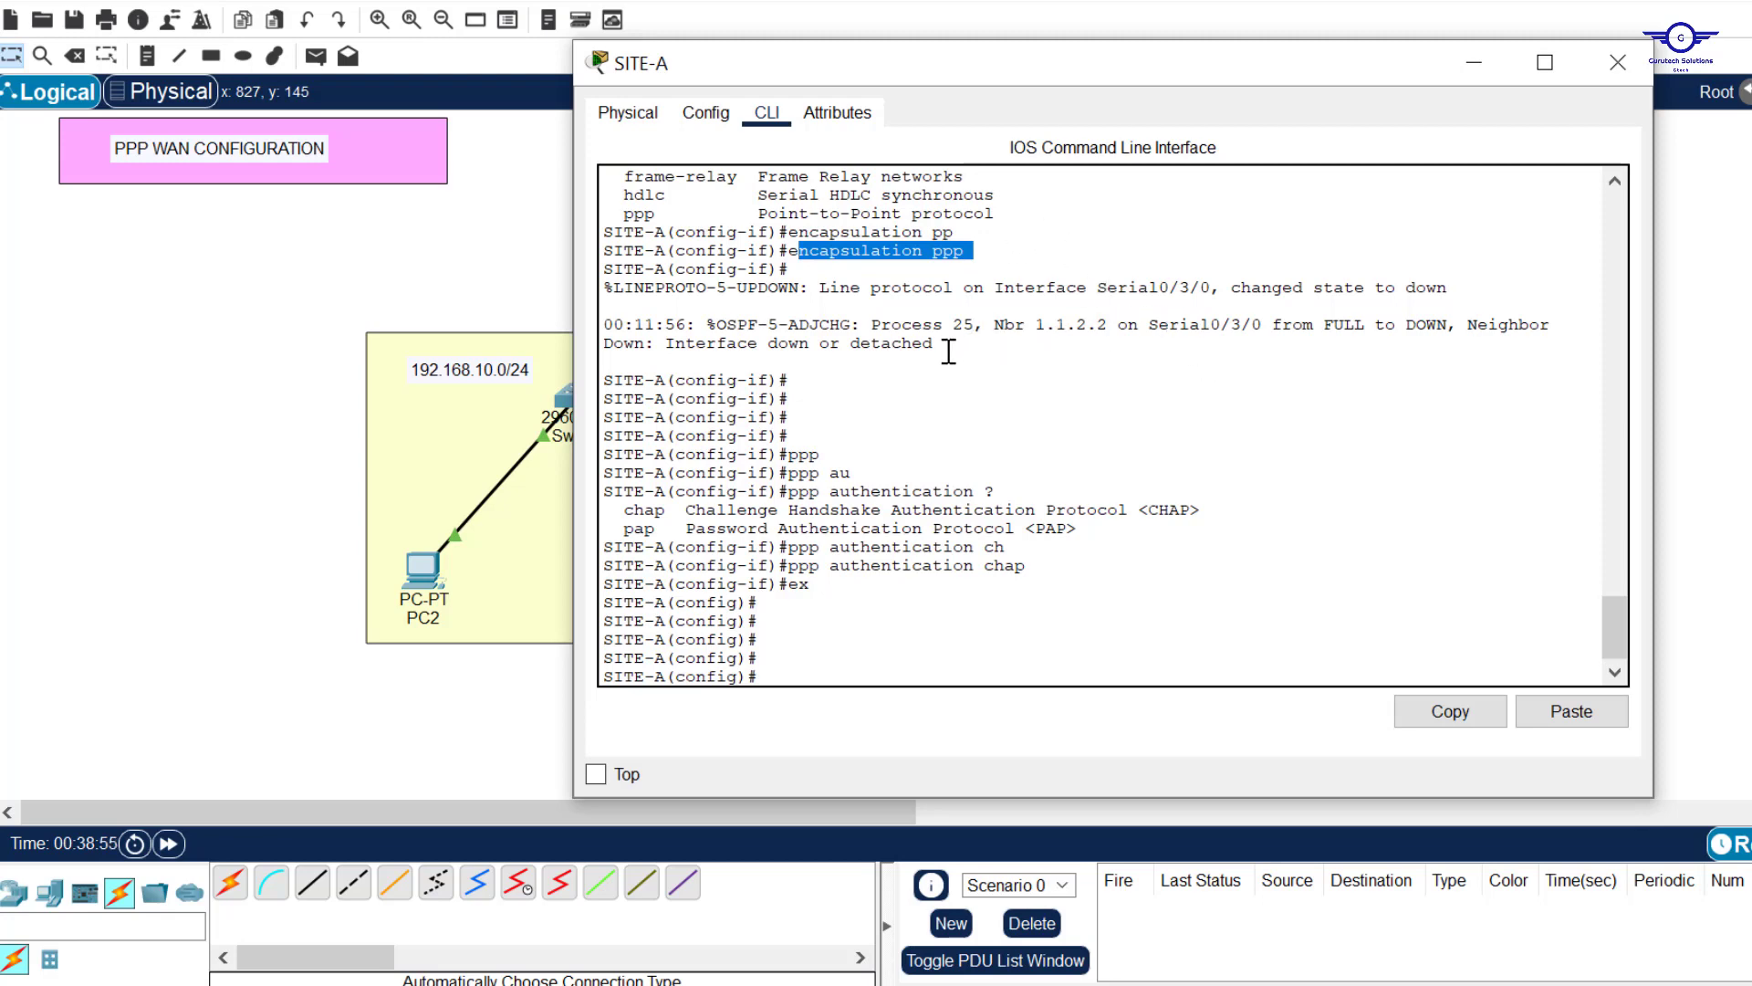
pyautogui.moveTo(937, 345); pyautogui.dragTo(863, 345)
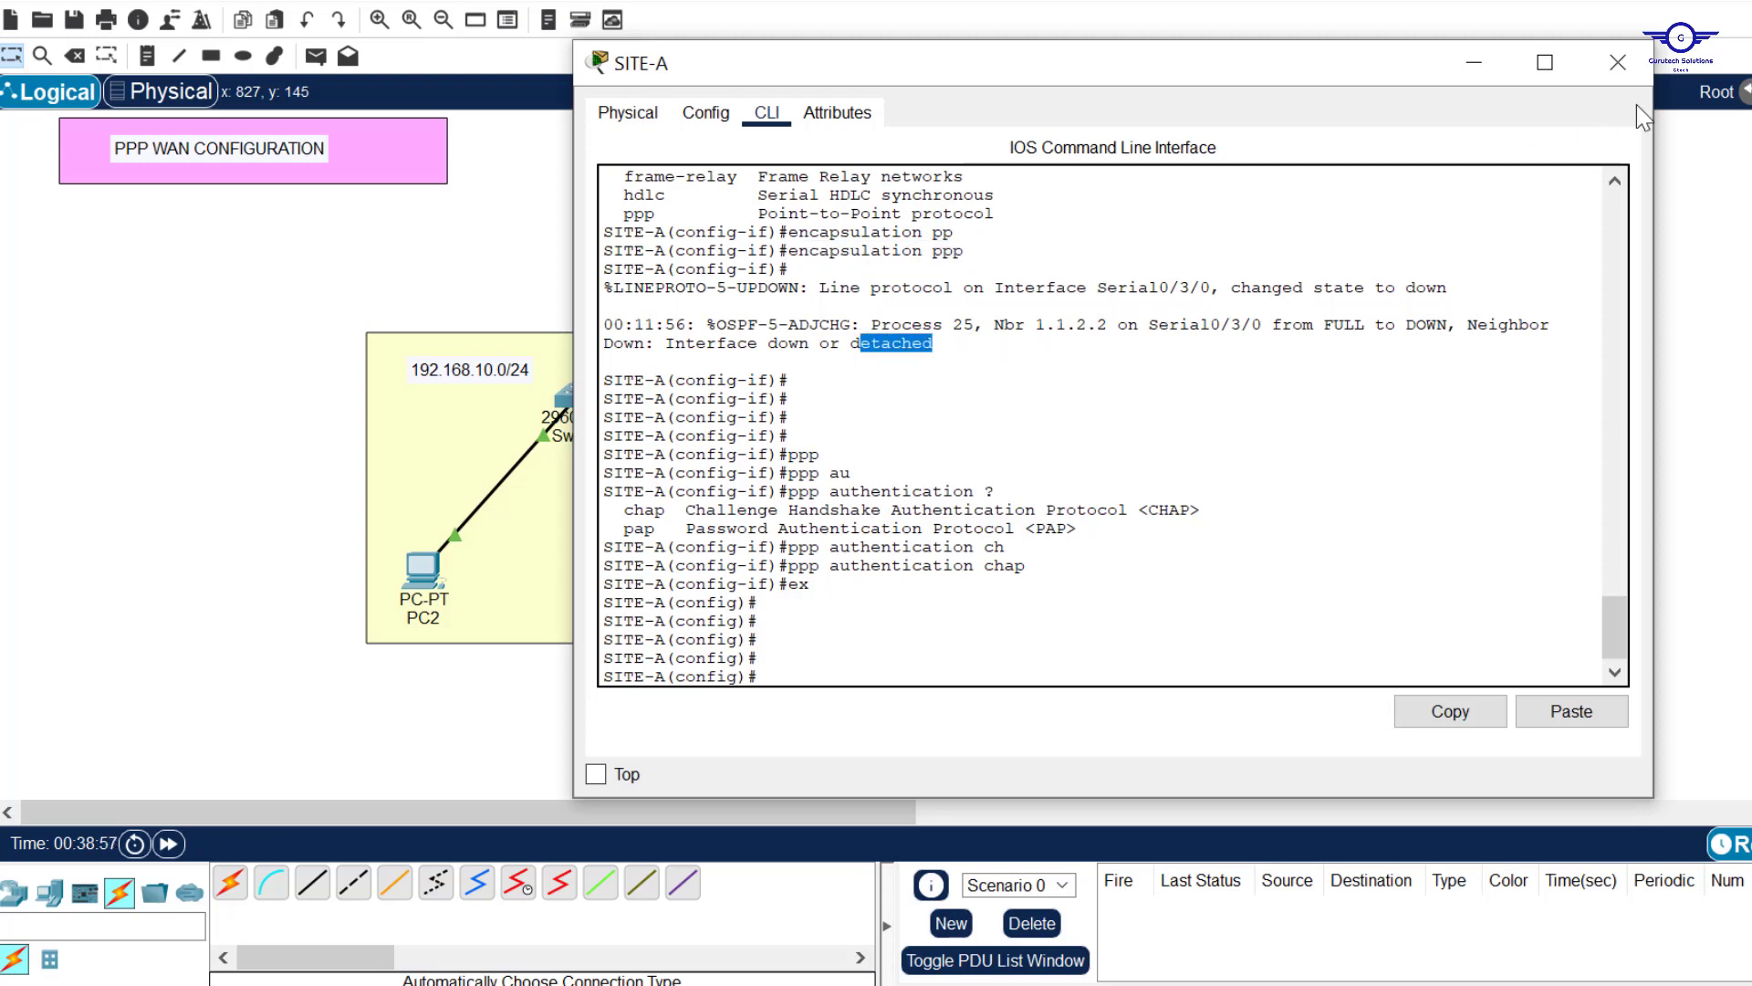
pyautogui.click(1617, 62)
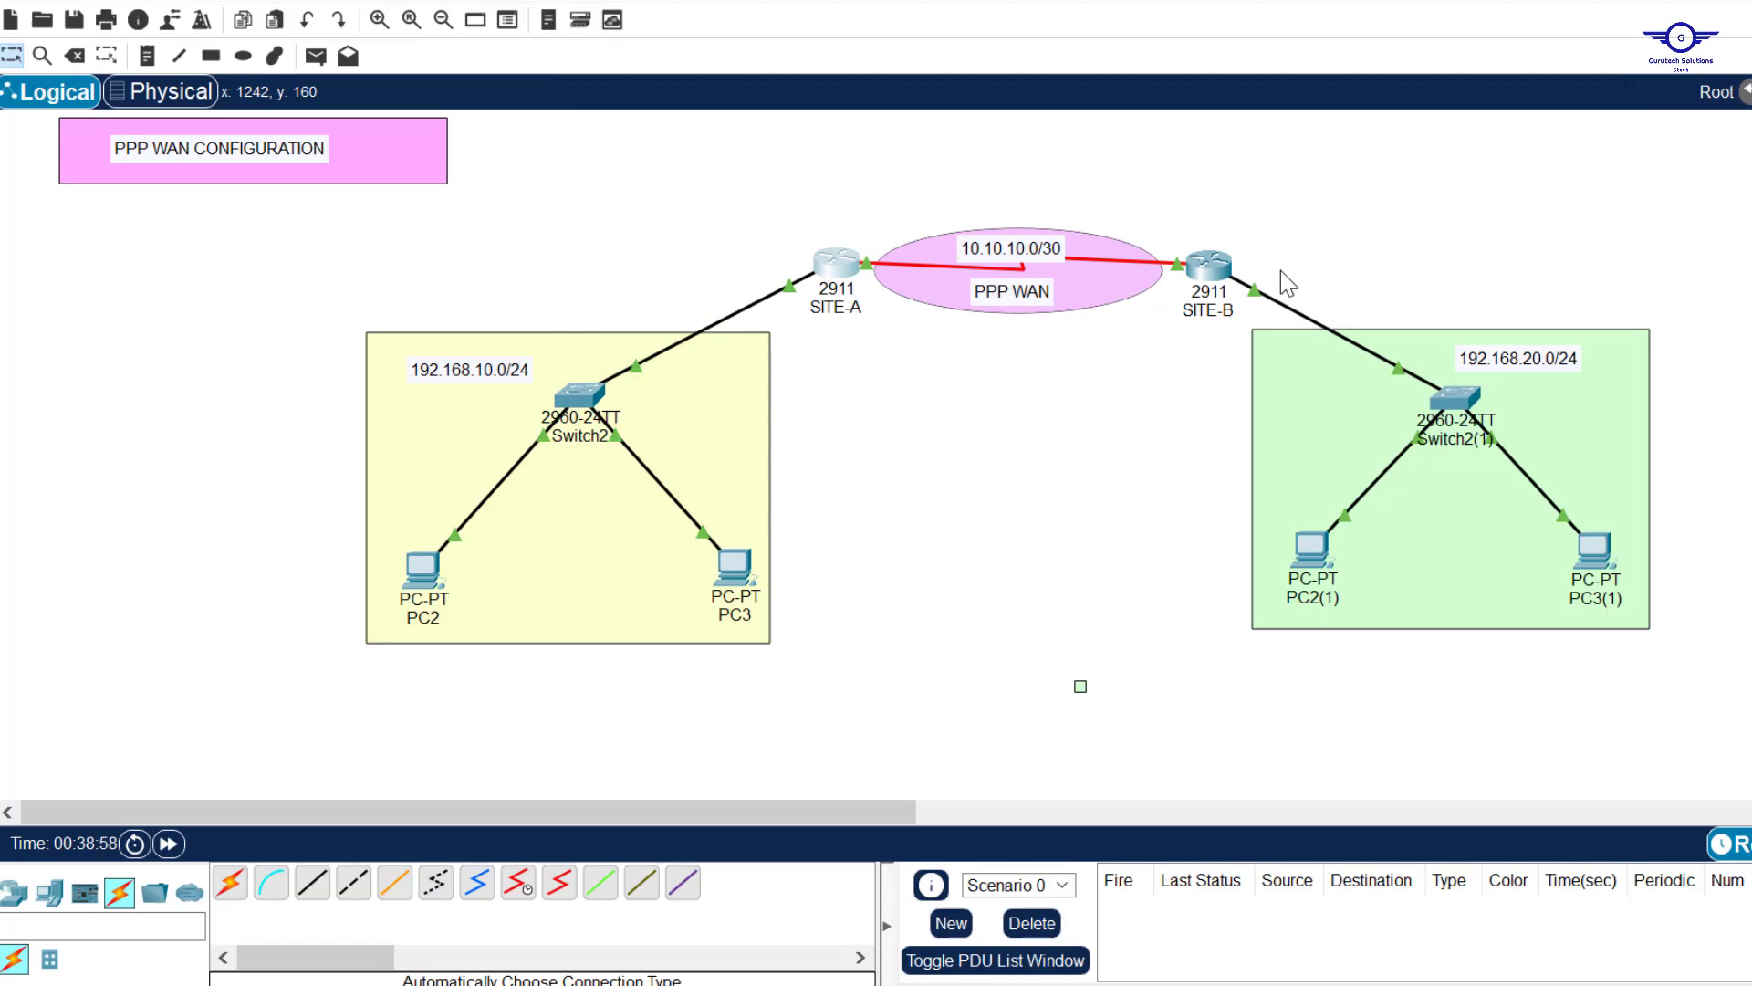
# - On SITE-B, enter interface se0/3/0 and apply 'encapsulation ppp'
pyautogui.click(1207, 266)
pyautogui.moveTo(1064, 467); pyautogui.dragTo(1214, 72)
pyautogui.click(1434, 462)
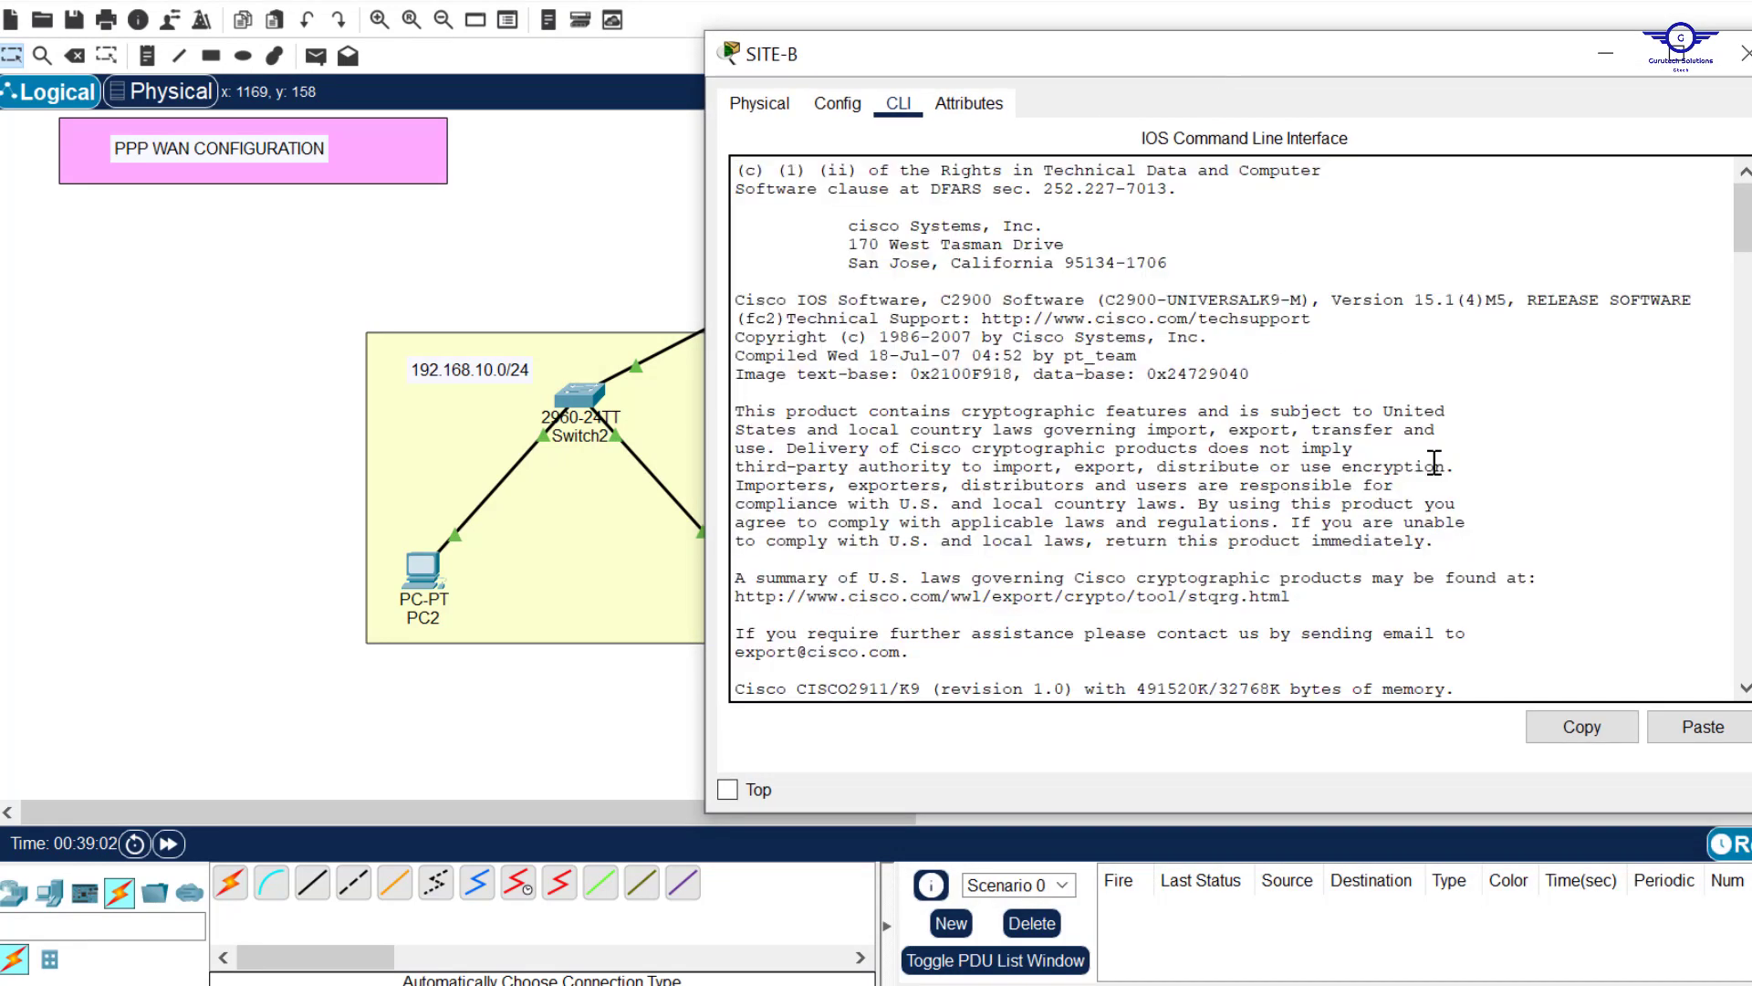
pyautogui.press('Return')
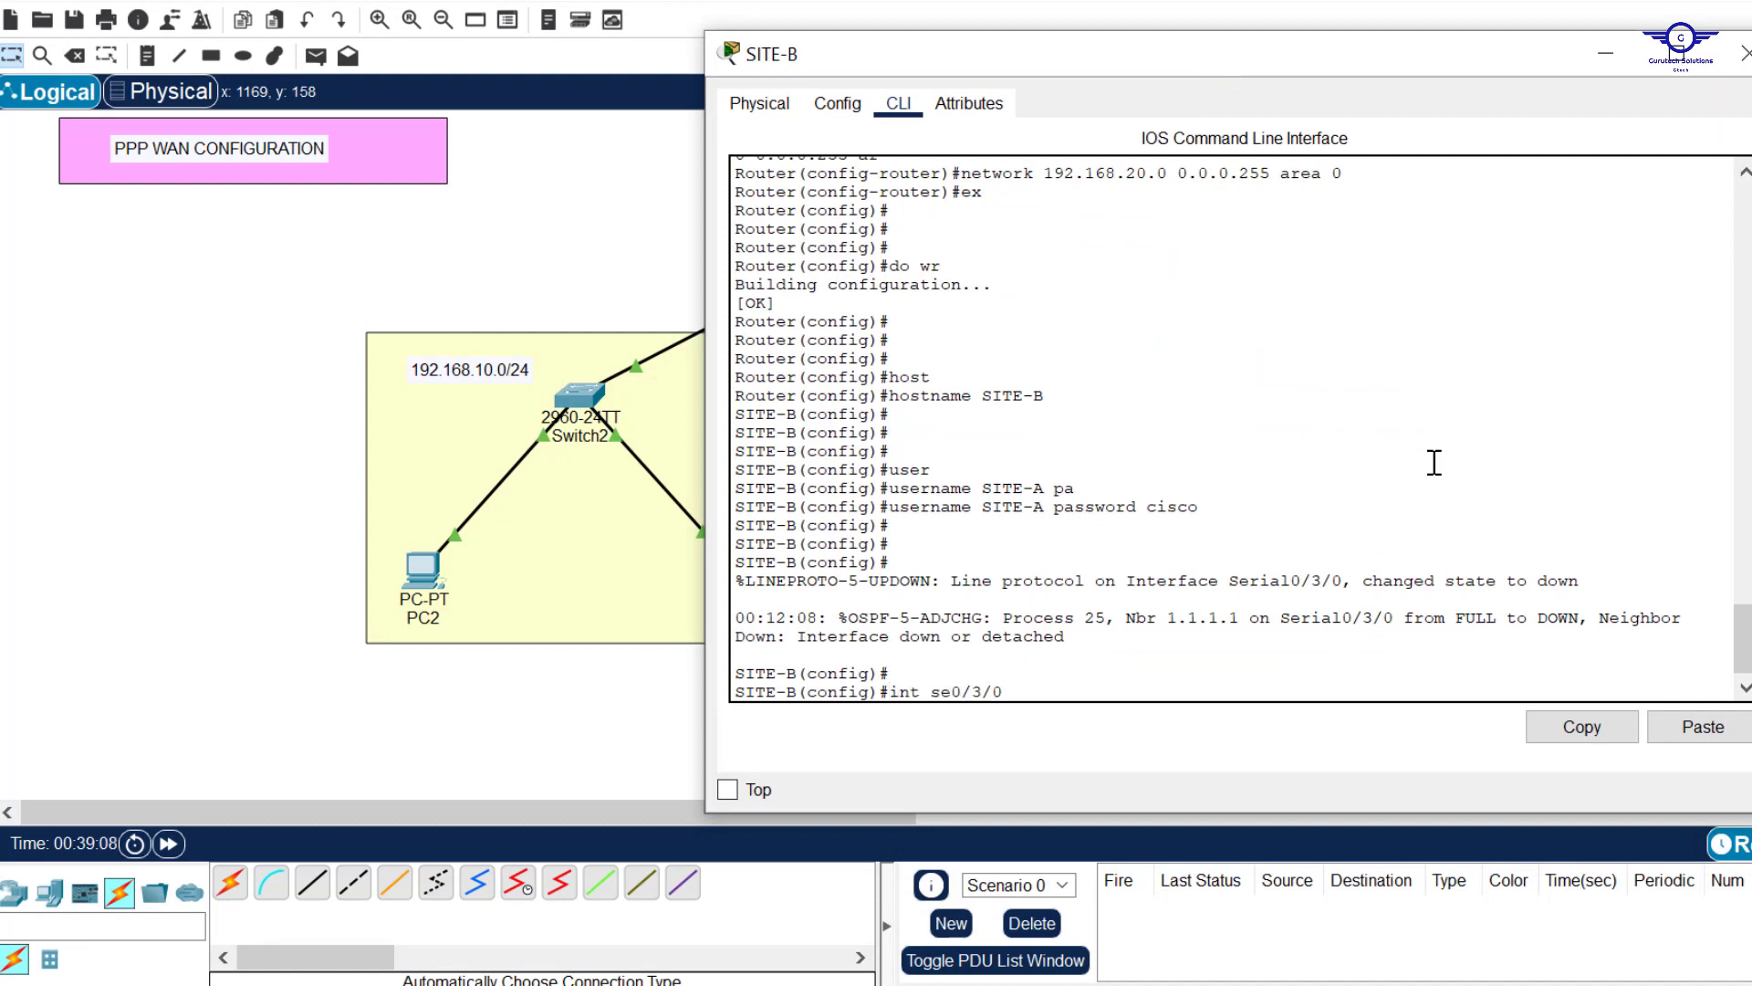
pyautogui.press('Return')
pyautogui.press('Return')
pyautogui.press('Return')
pyautogui.press('Return')
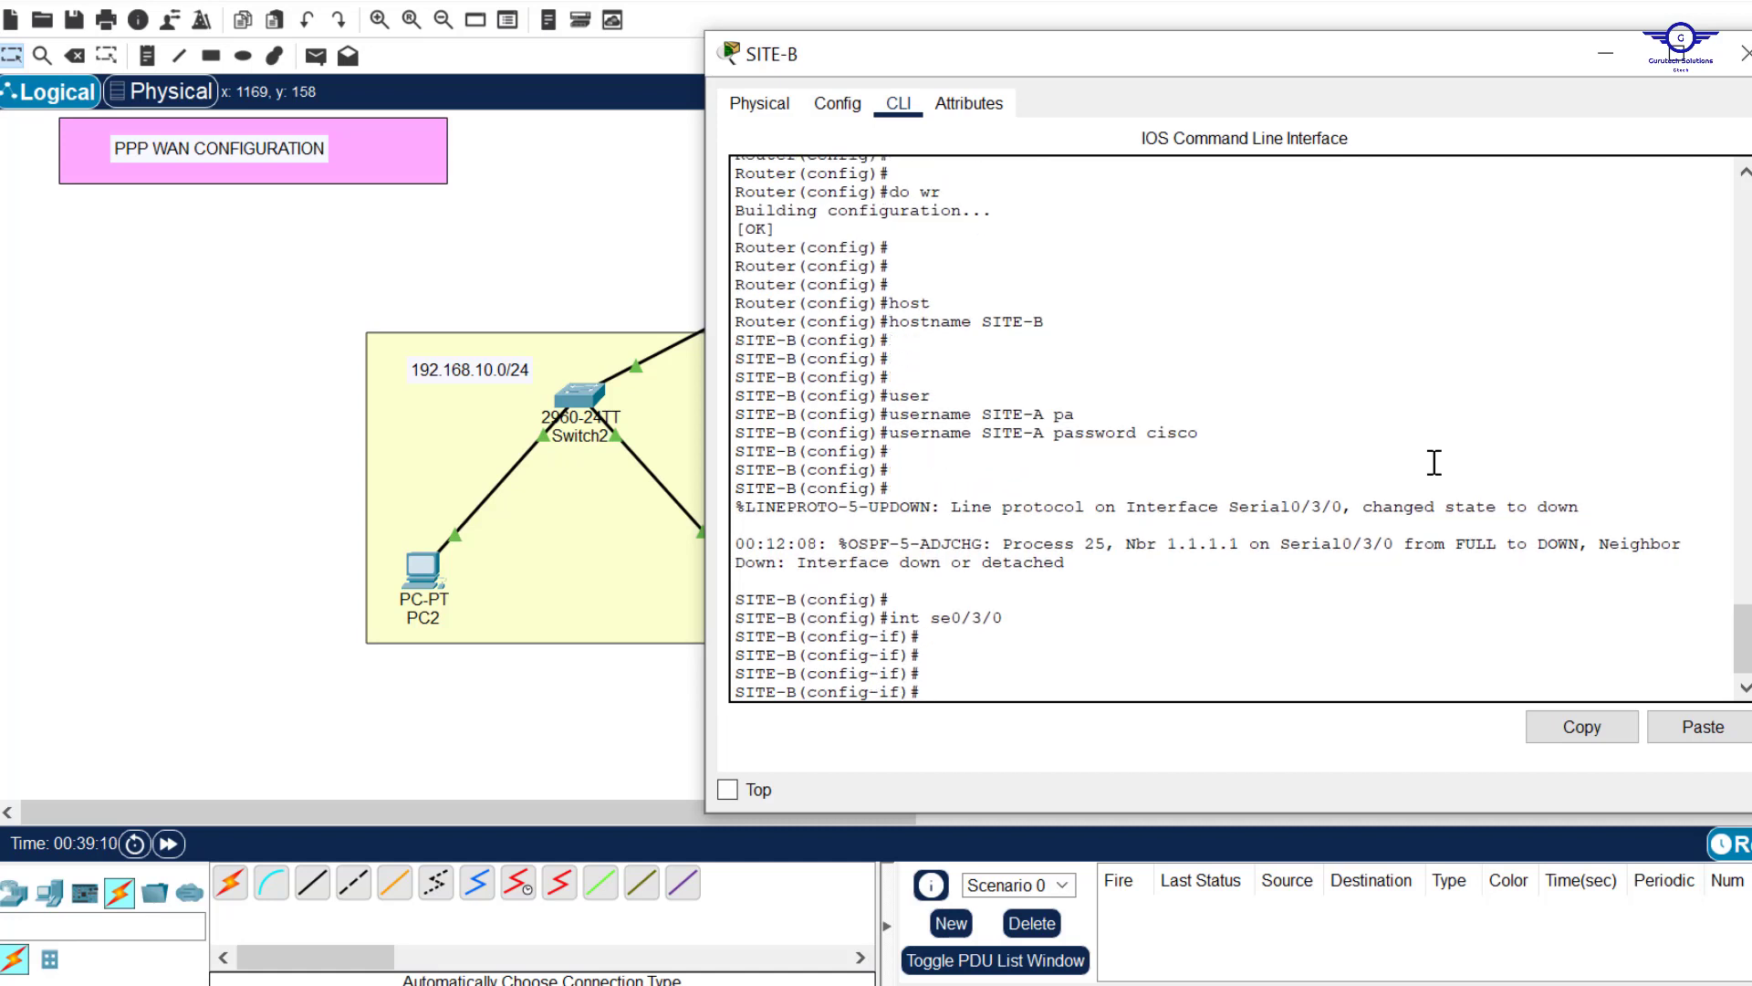
pyautogui.write('enc')
pyautogui.press('Tab')
pyautogui.write('p')
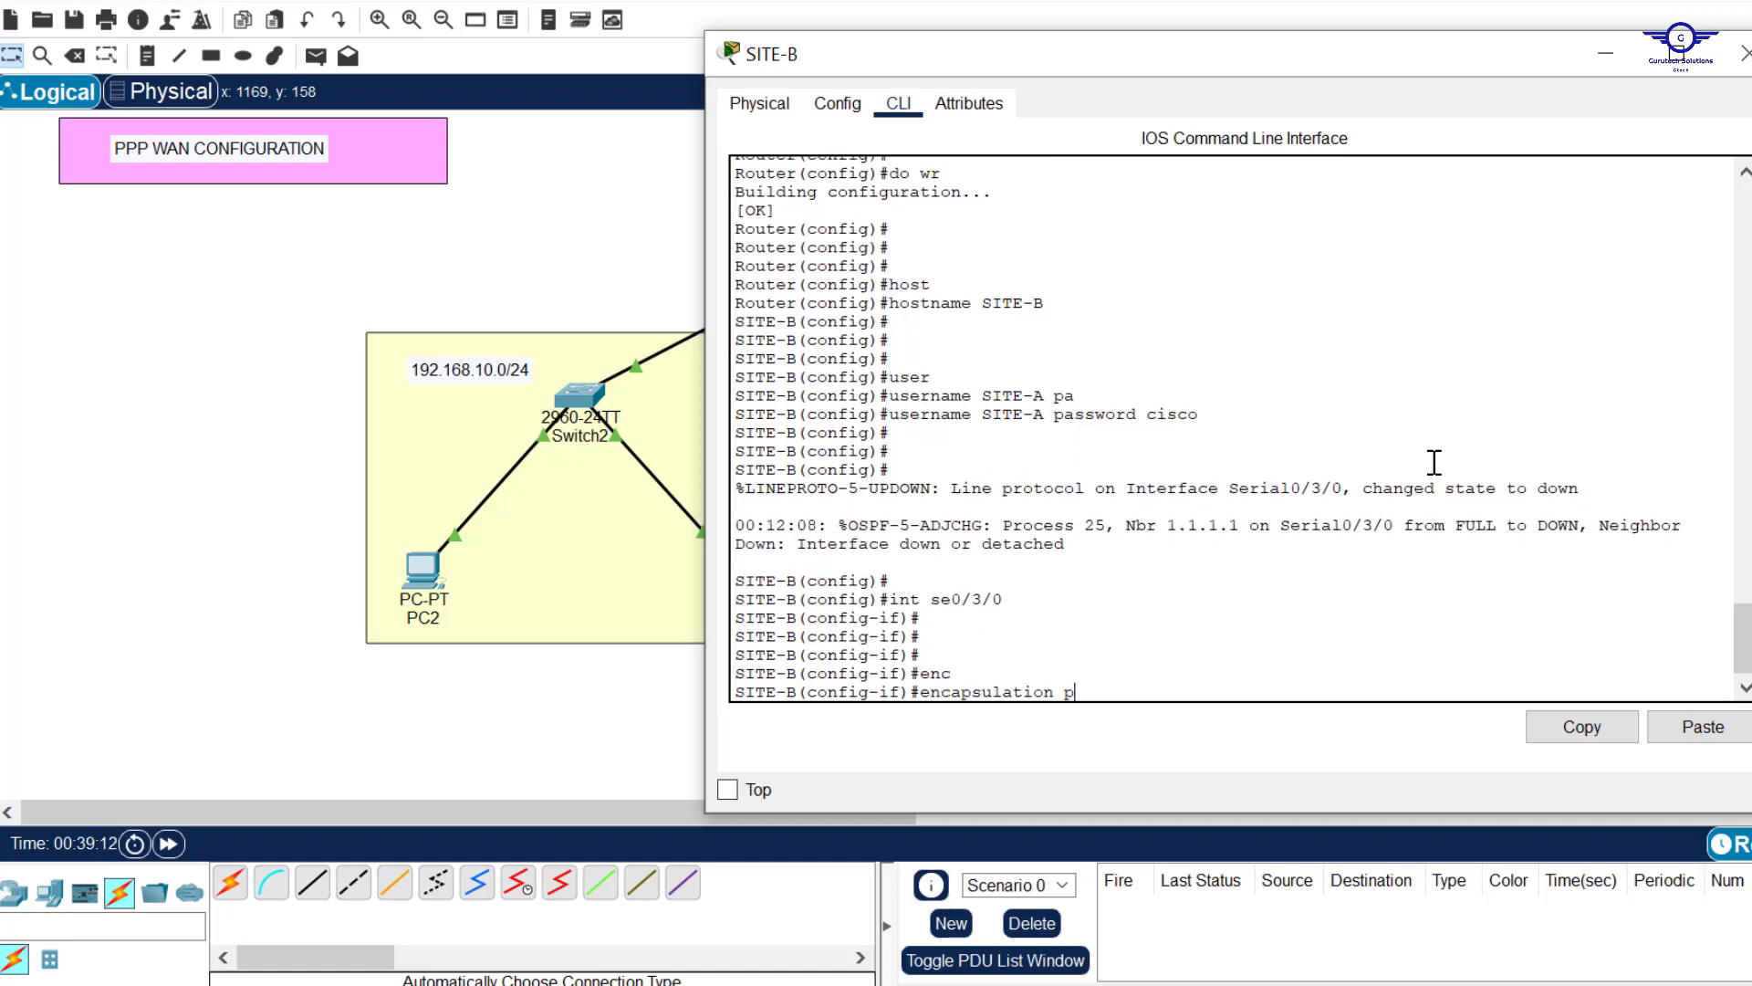
pyautogui.press('Tab')
pyautogui.press('Return')
pyautogui.press('Return')
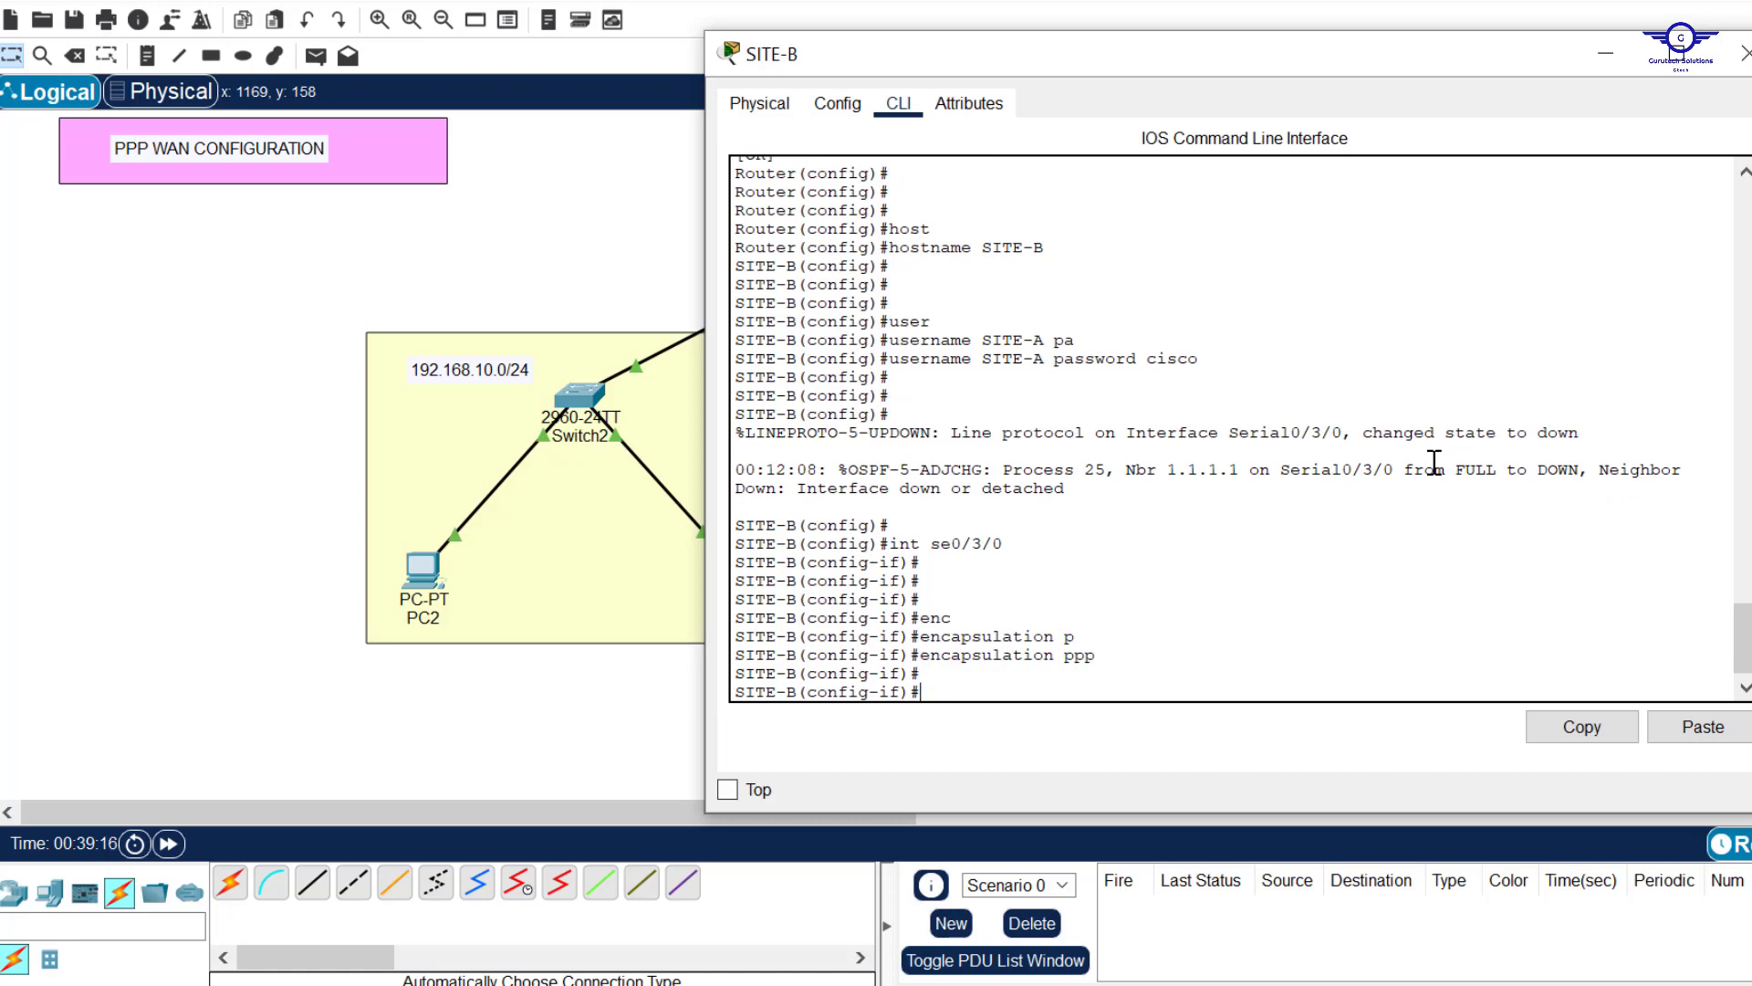
# - Apply 'ppp authentication chap', exit interface mode, and save with 'do wr'
pyautogui.write('pp')
pyautogui.press('Tab')
pyautogui.write('a')
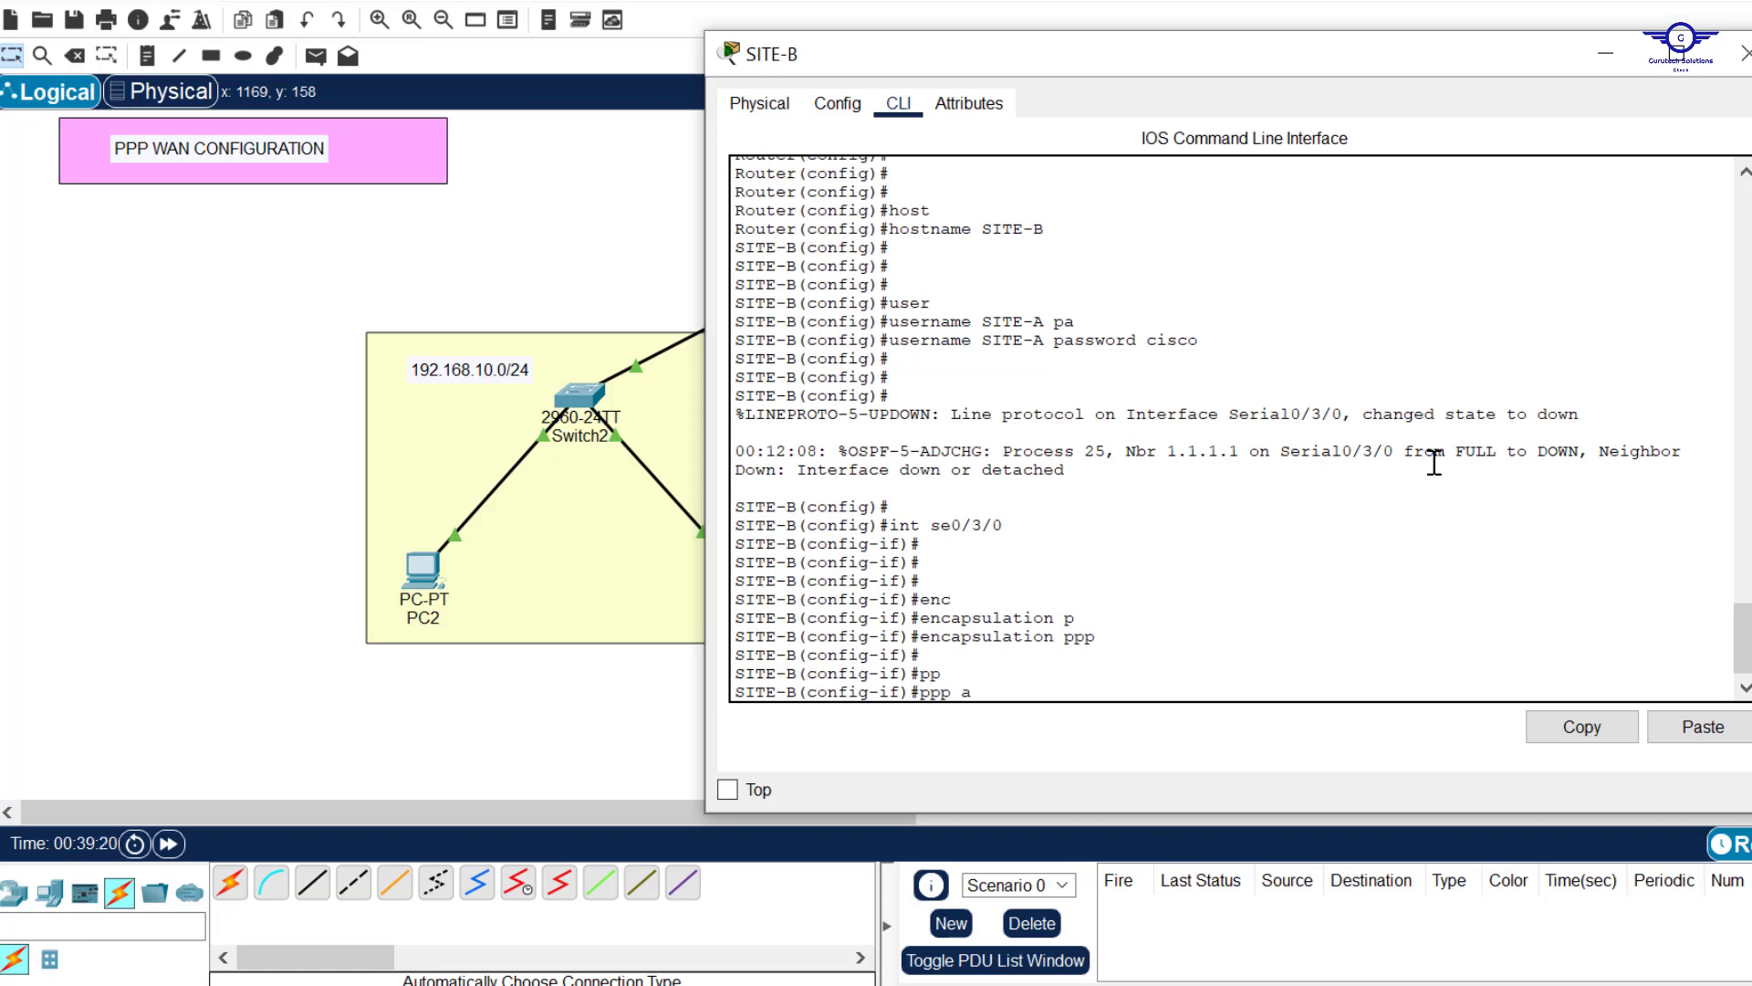
pyautogui.write('u')
pyautogui.press('Tab')
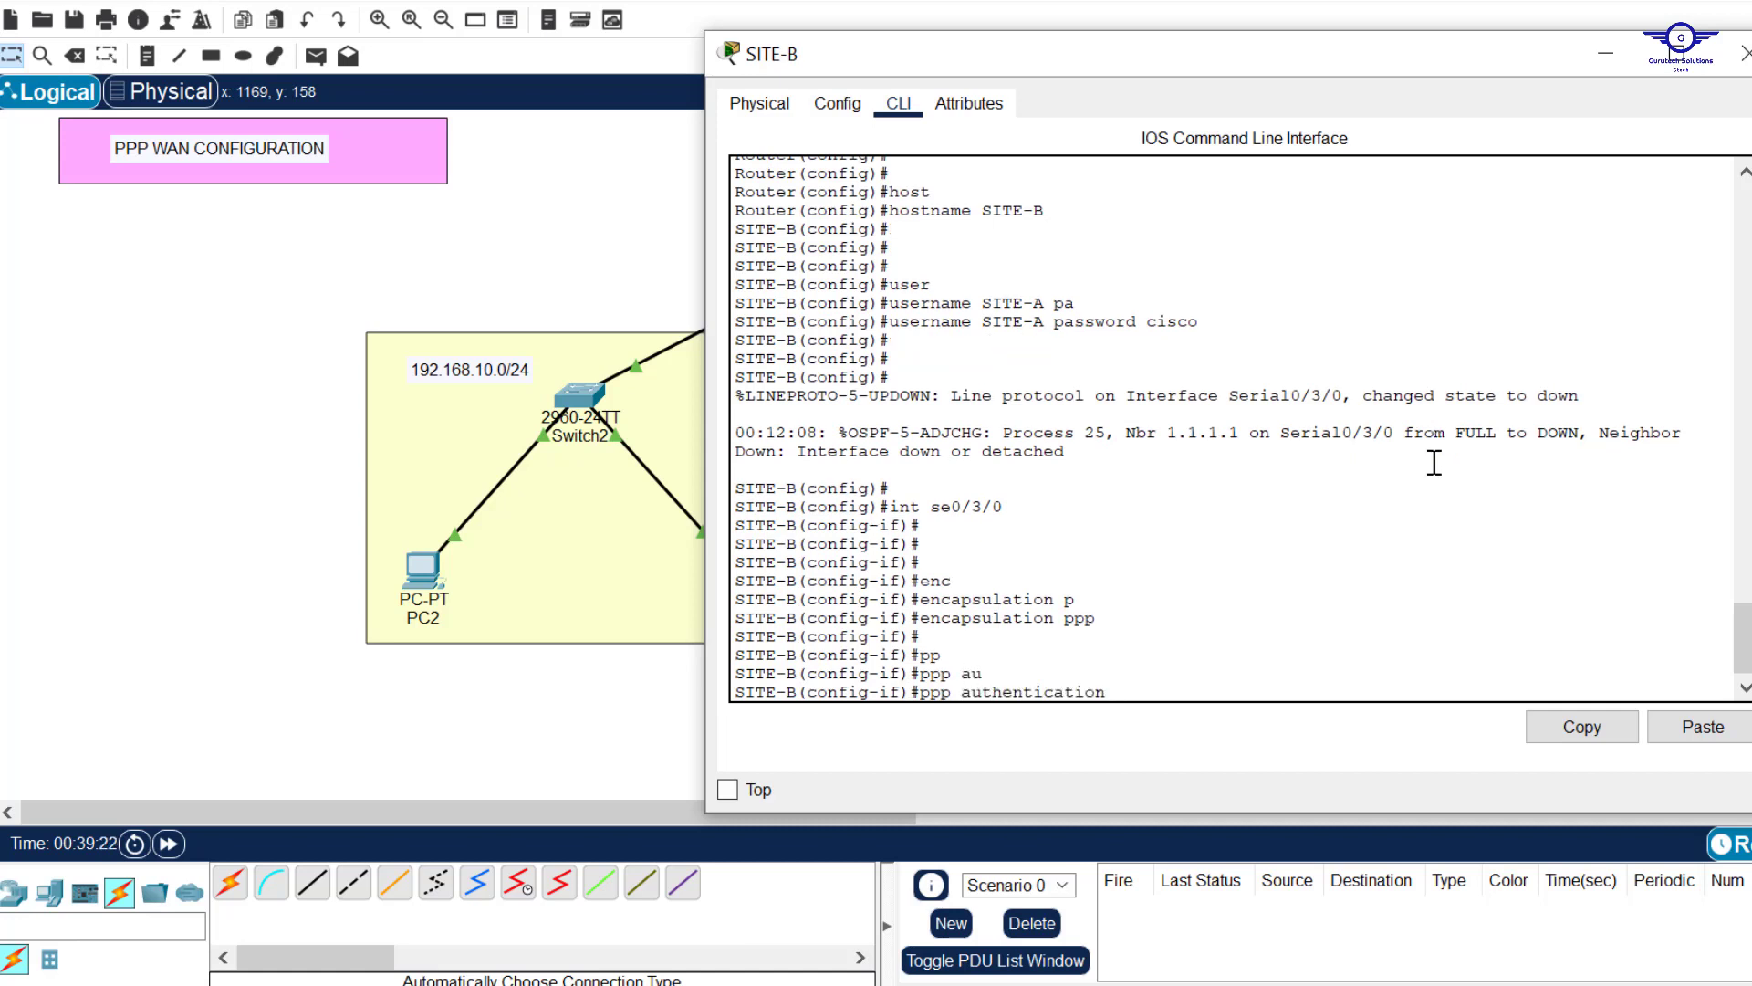
pyautogui.write('ch')
pyautogui.press('Tab')
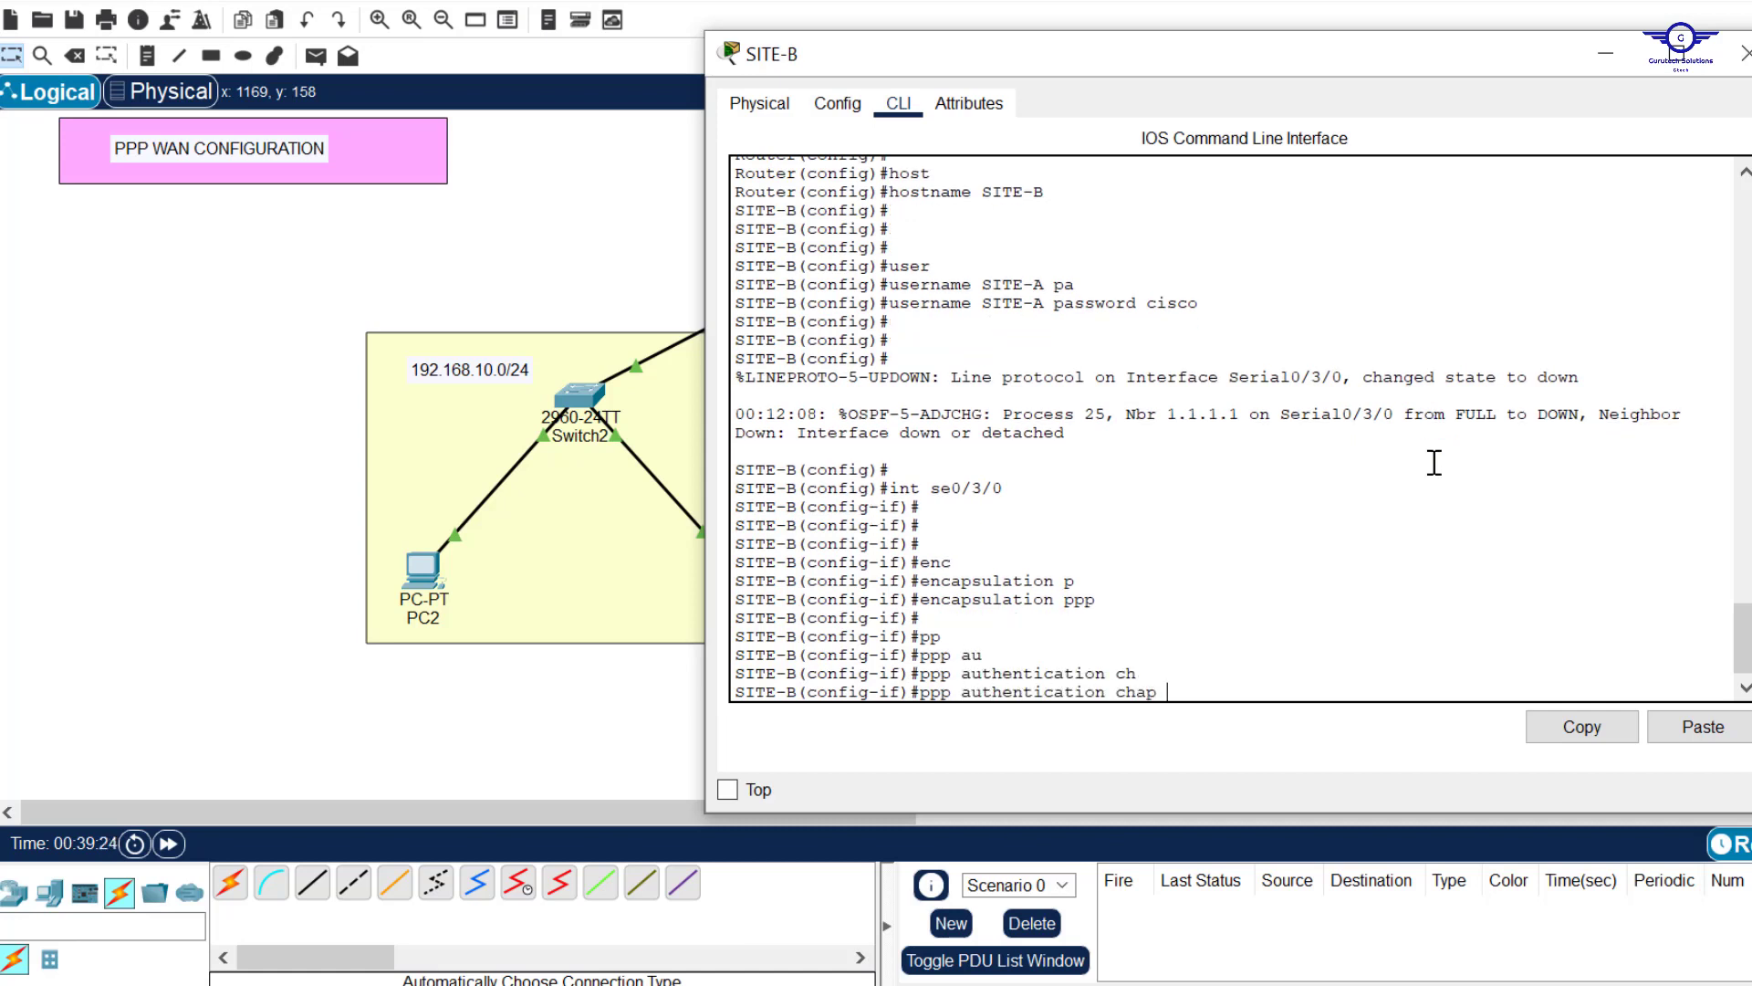
pyautogui.press('Return')
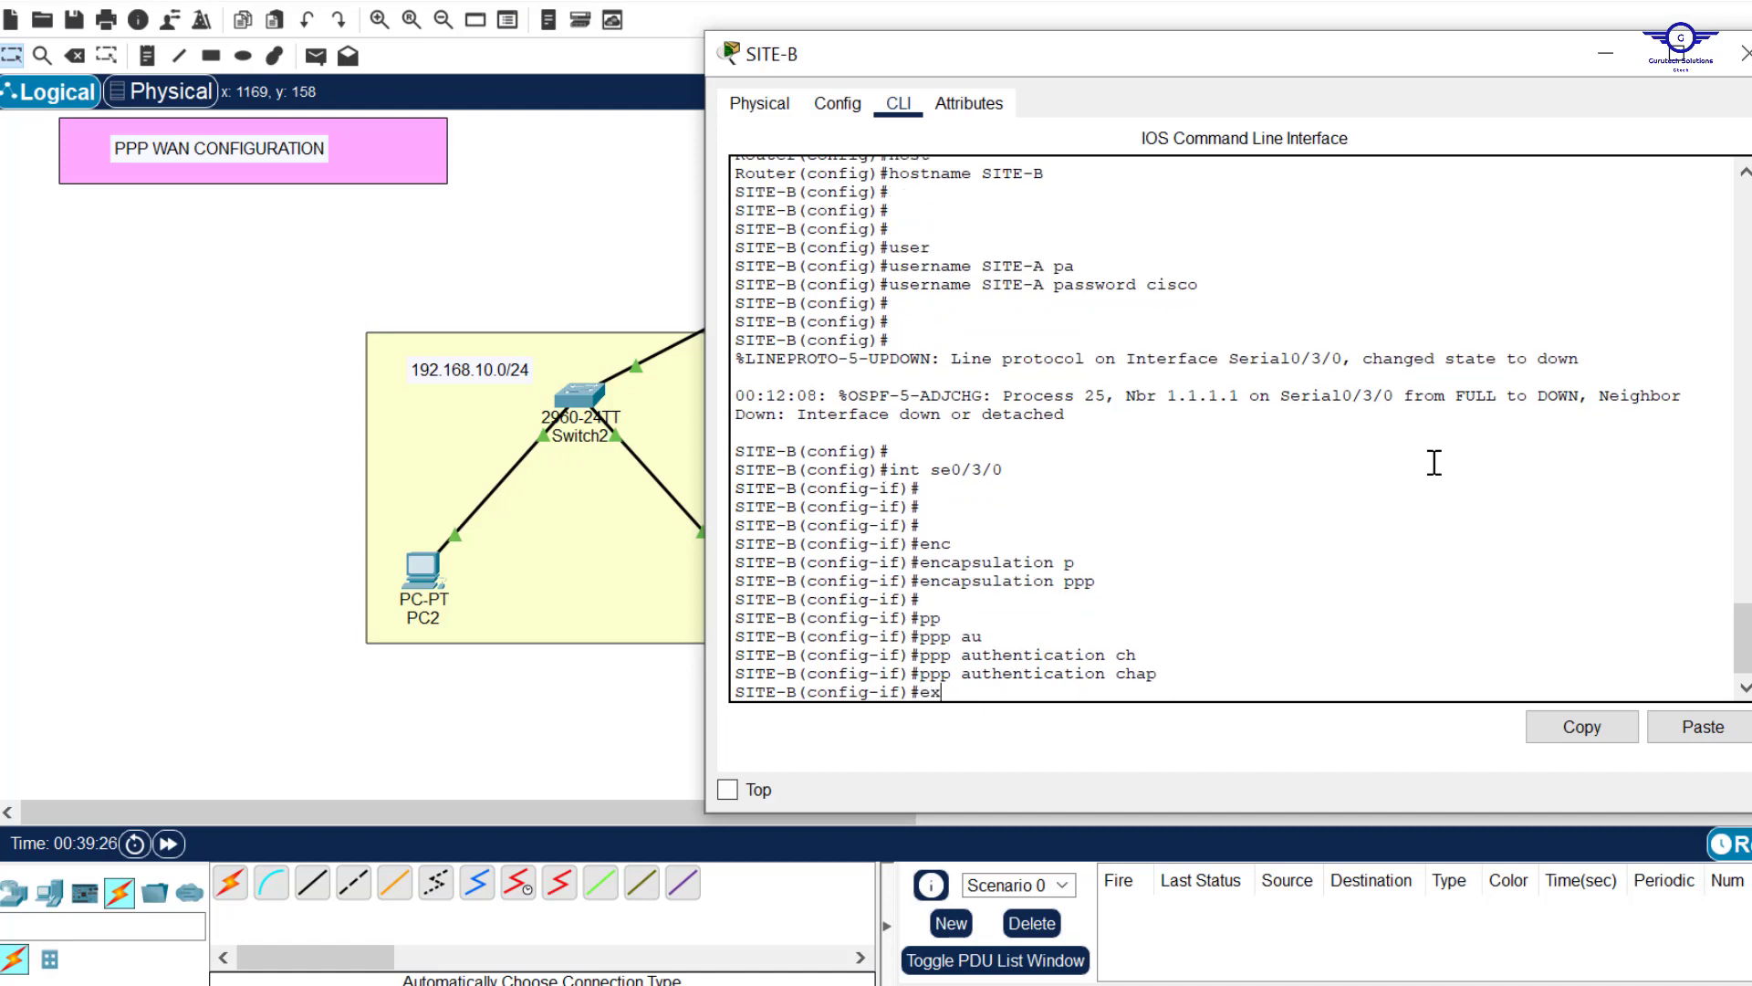
pyautogui.write('ex')
pyautogui.press('Return')
pyautogui.press('Return')
pyautogui.press('Return')
pyautogui.press('Return')
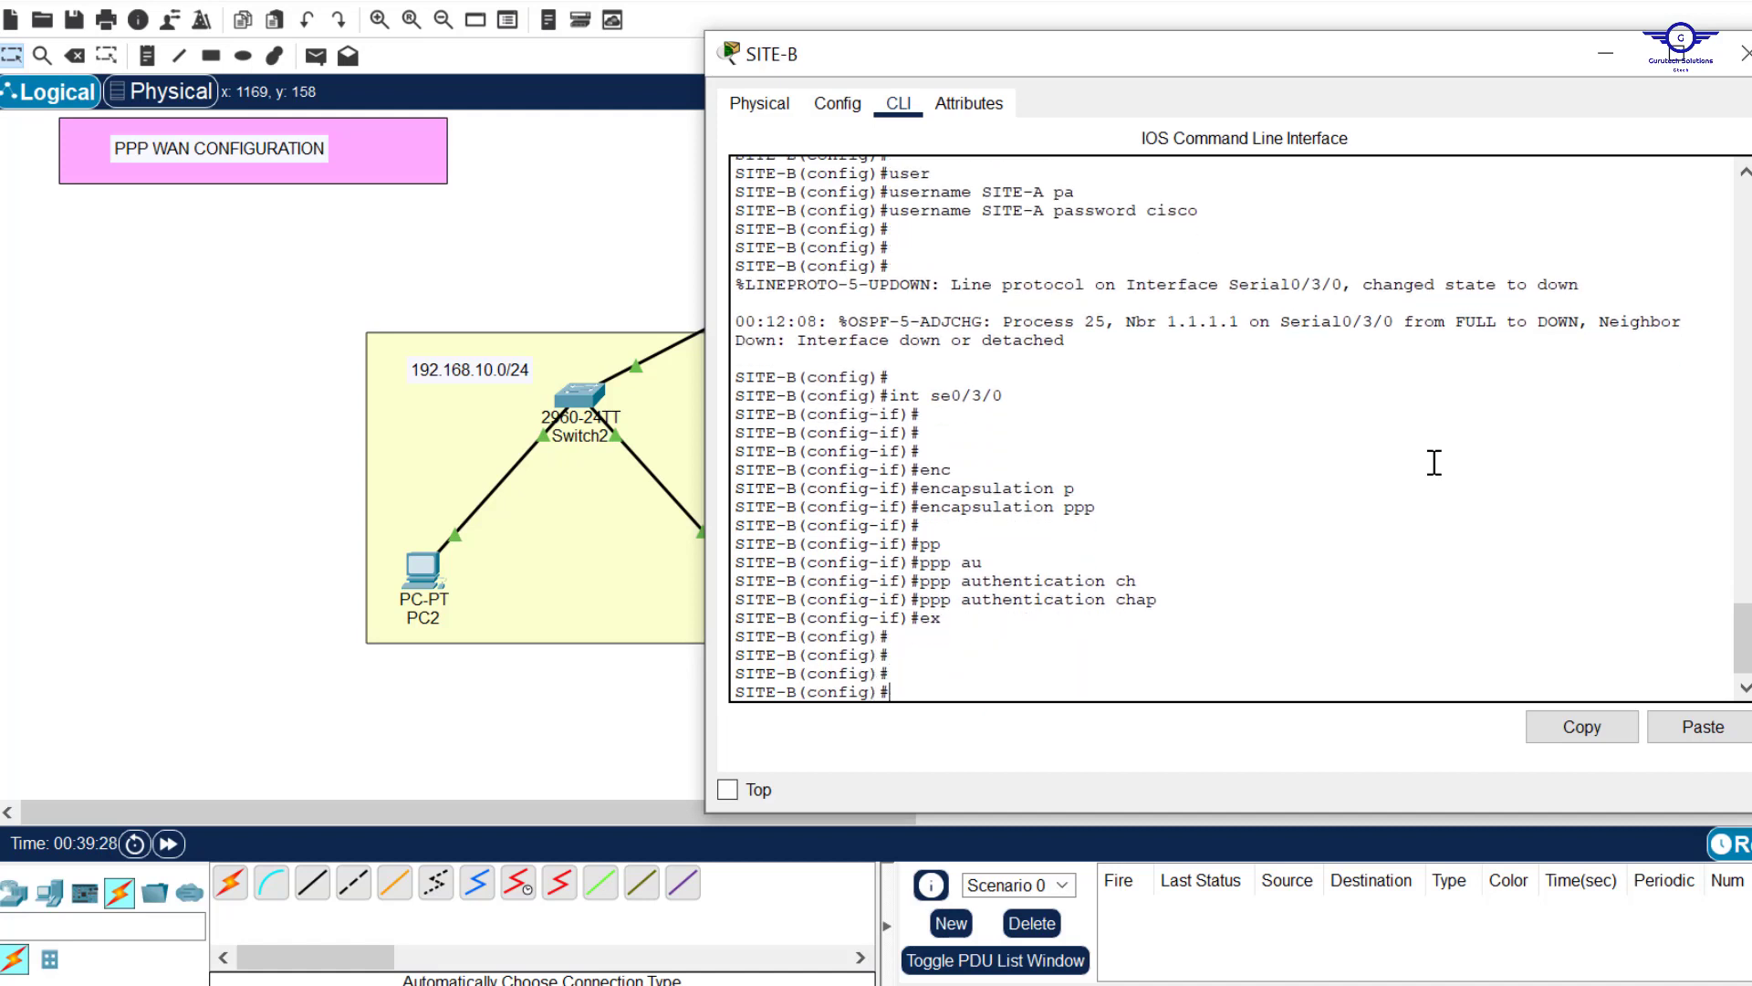
pyautogui.press('Return')
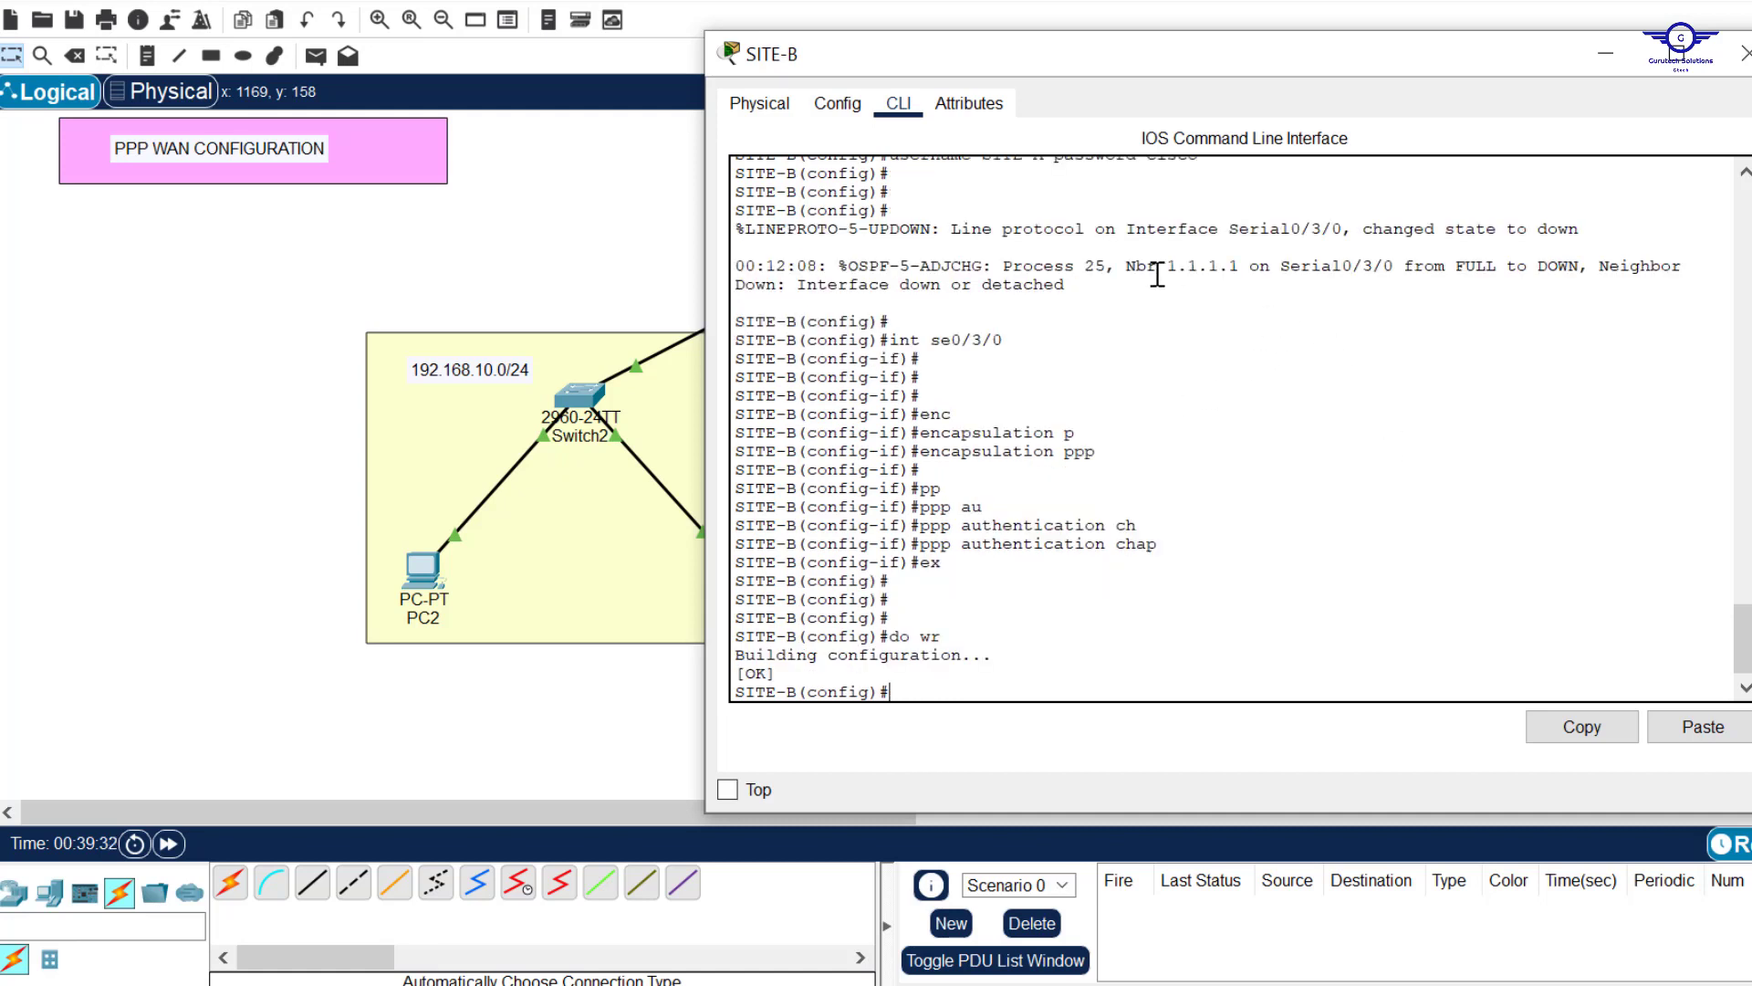
# - List SITE-B's OSPF neighbours with 'do sh ip ospf neighbor'
pyautogui.moveTo(1066, 285); pyautogui.dragTo(1013, 265)
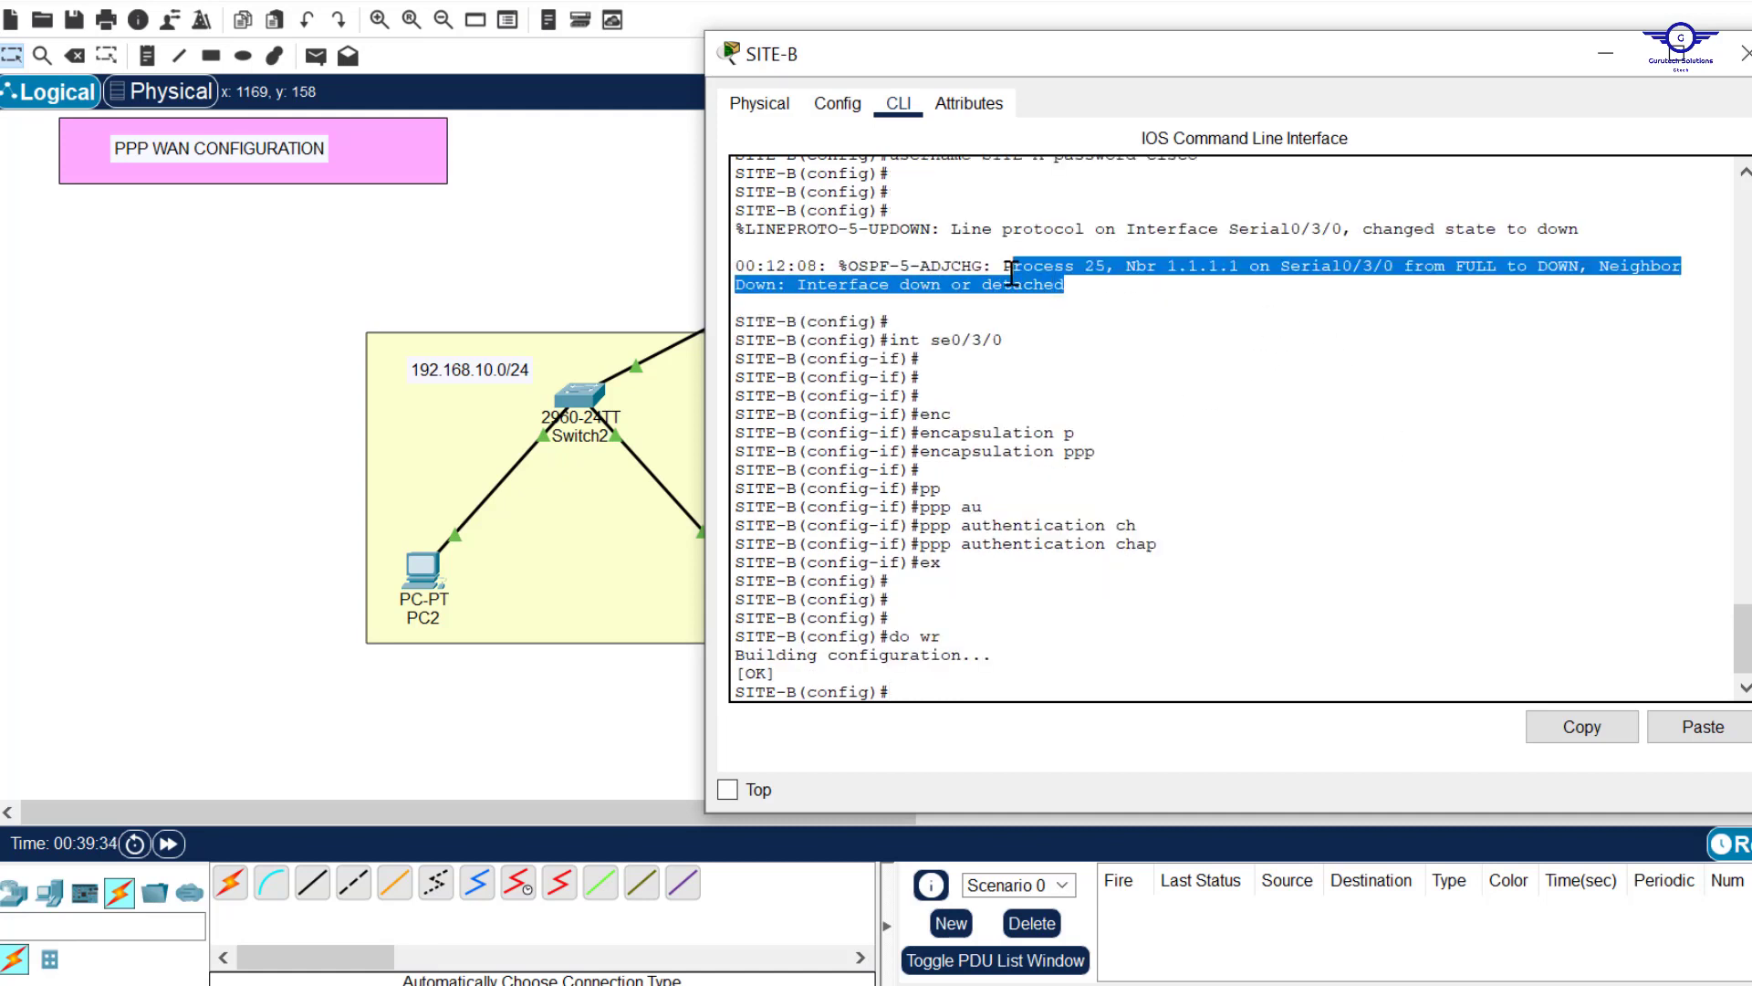
pyautogui.click(1034, 601)
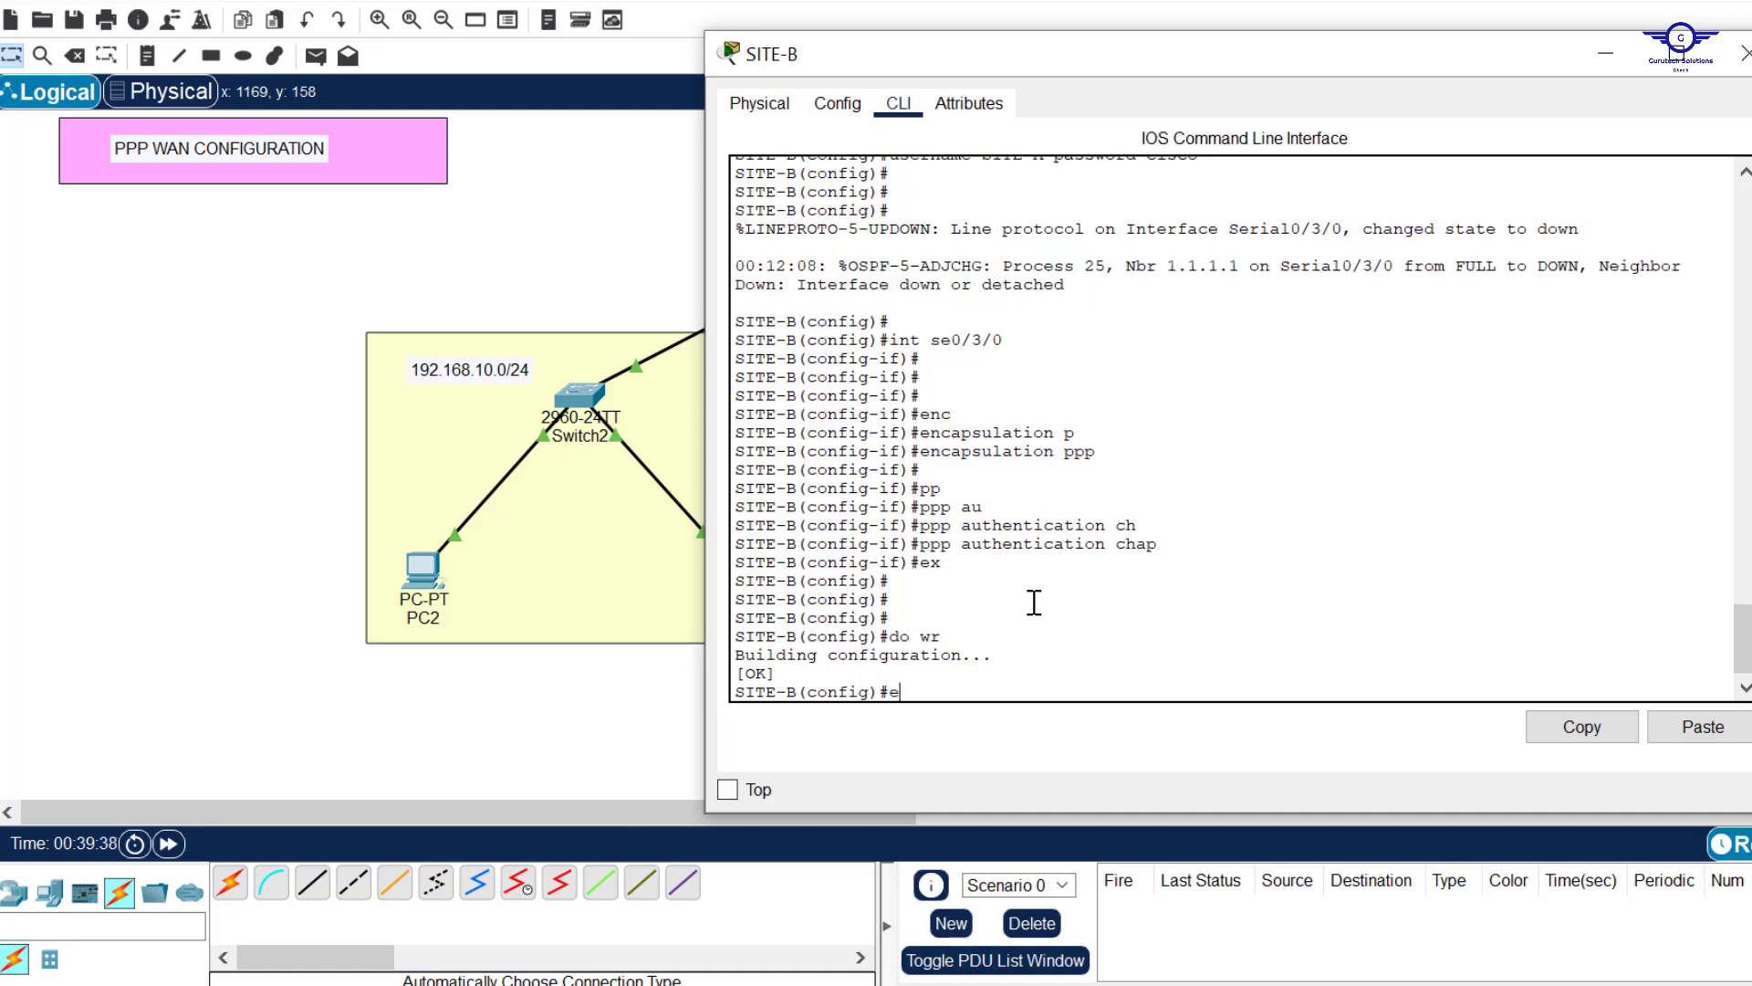
pyautogui.write('o sh ip osp')
pyautogui.press('Tab')
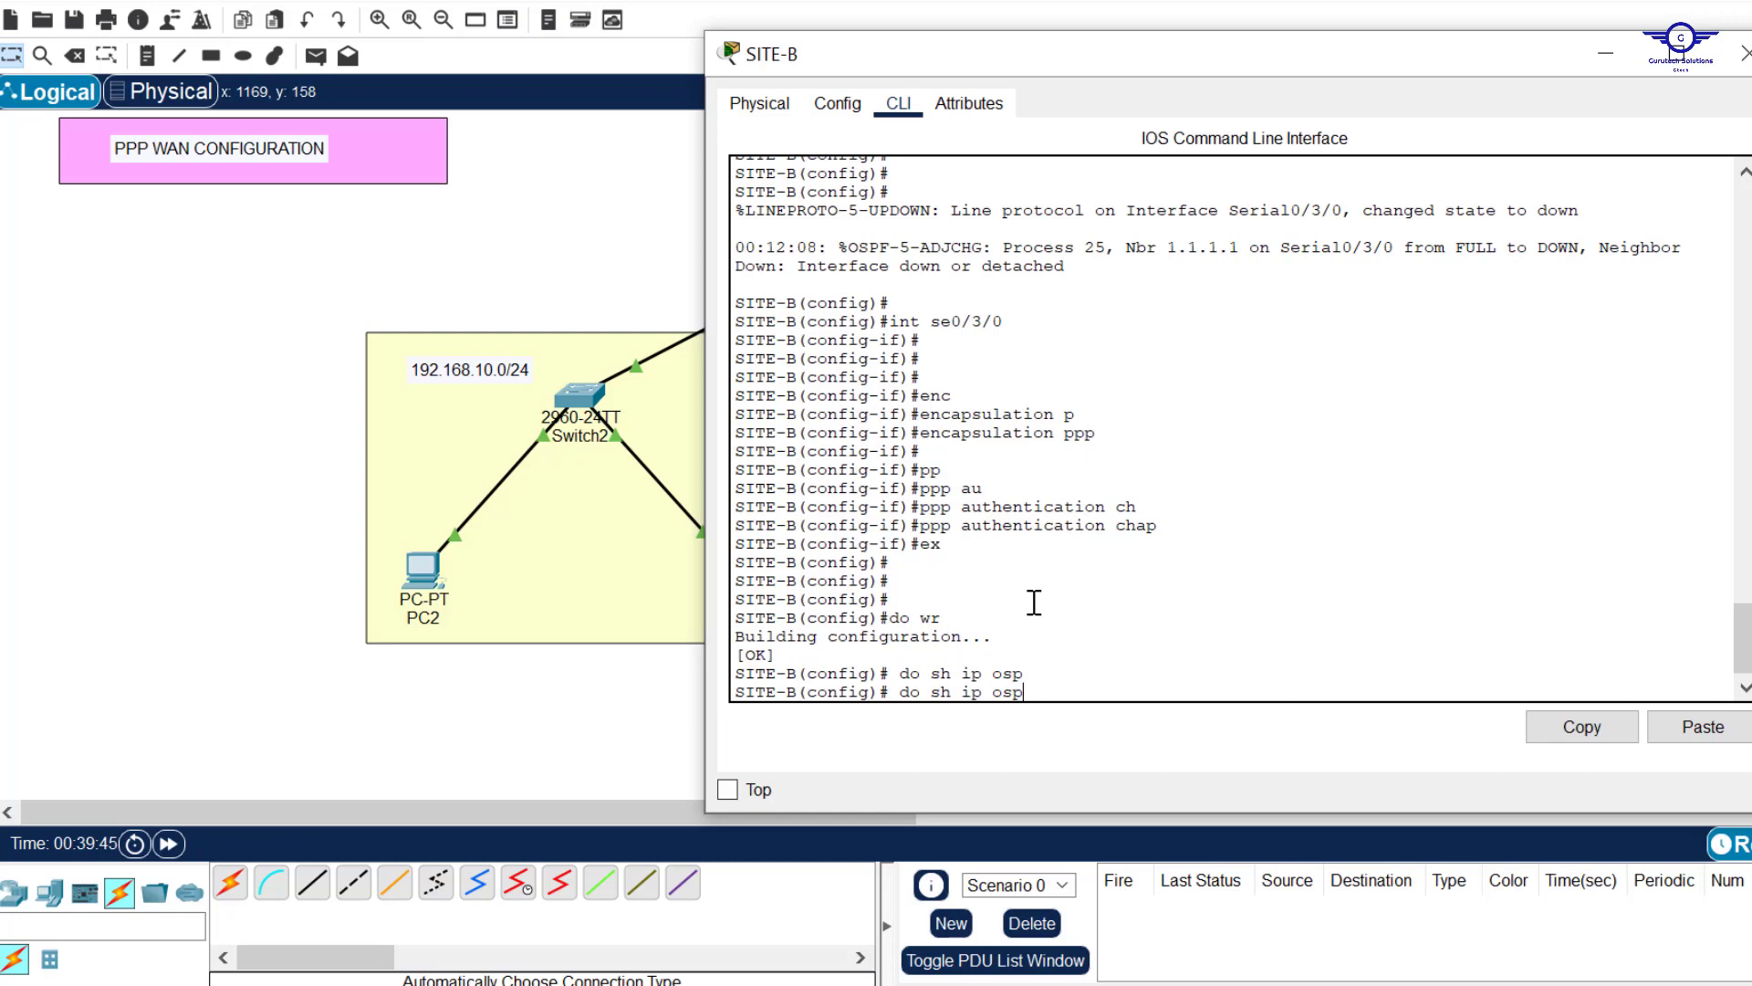
pyautogui.write('f neigh')
pyautogui.press('Return')
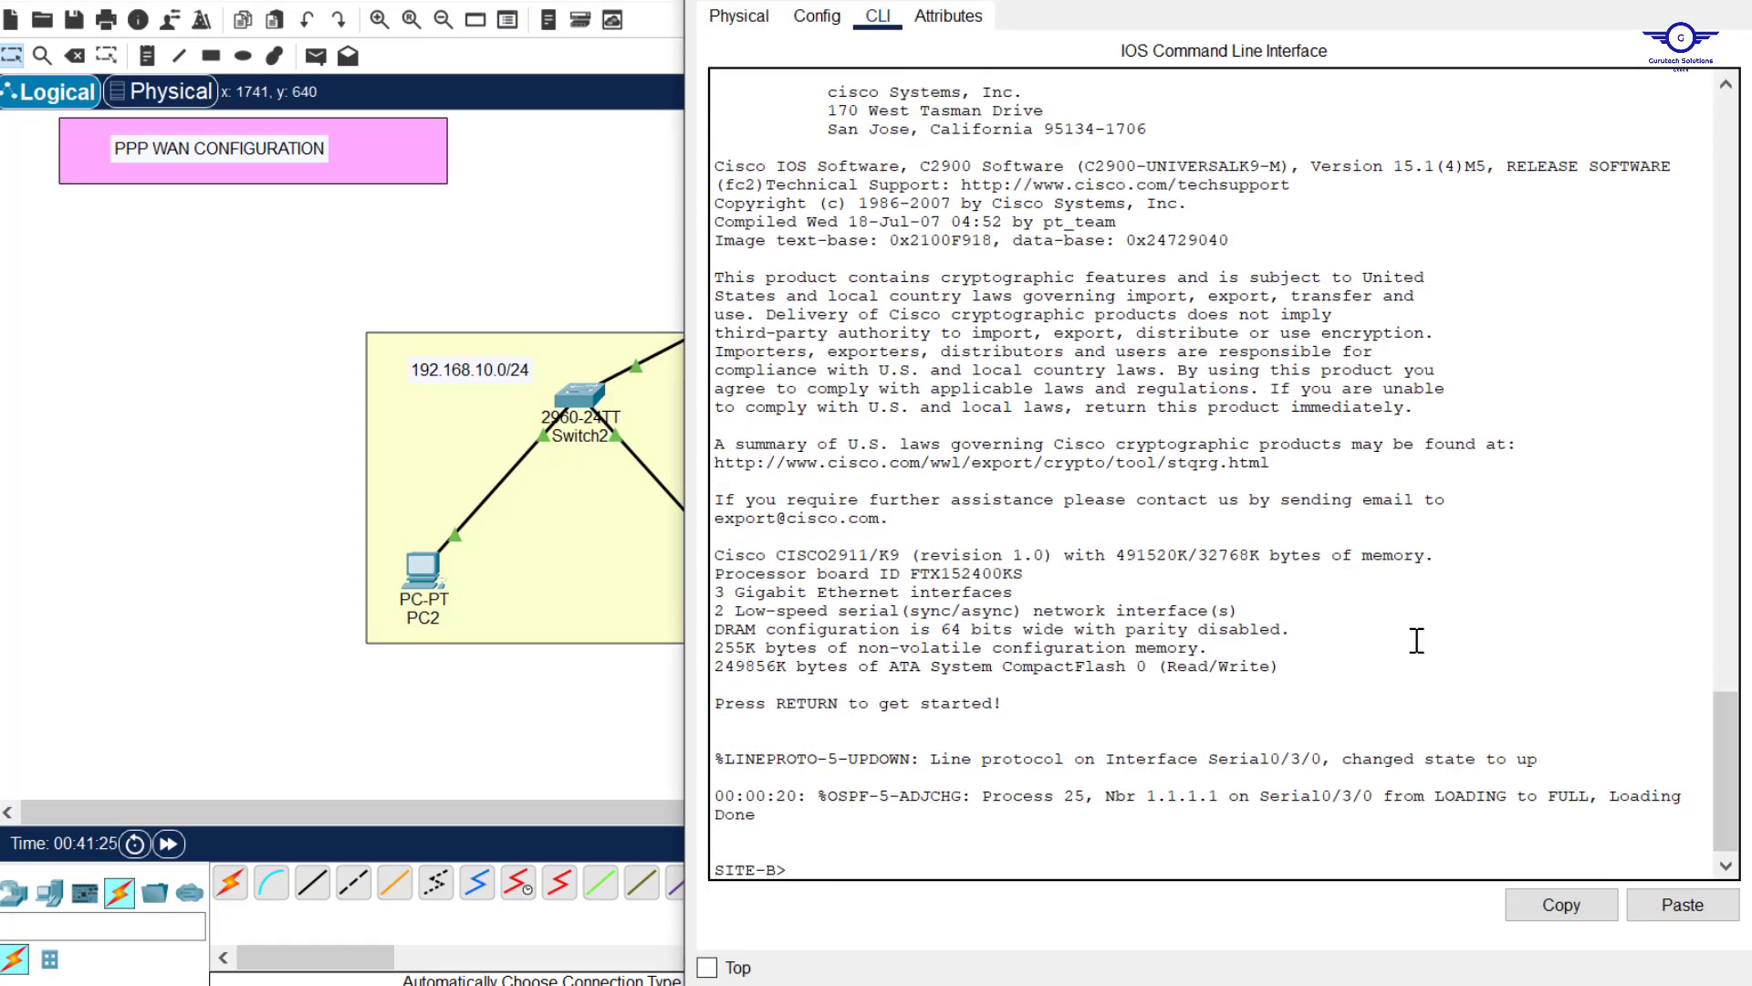
# - Reload SITE-B, confirm the adjacency with 1.1.1.1 reaches FULL, then close the console
pyautogui.press('Return')
pyautogui.press('Return')
pyautogui.press('Return')
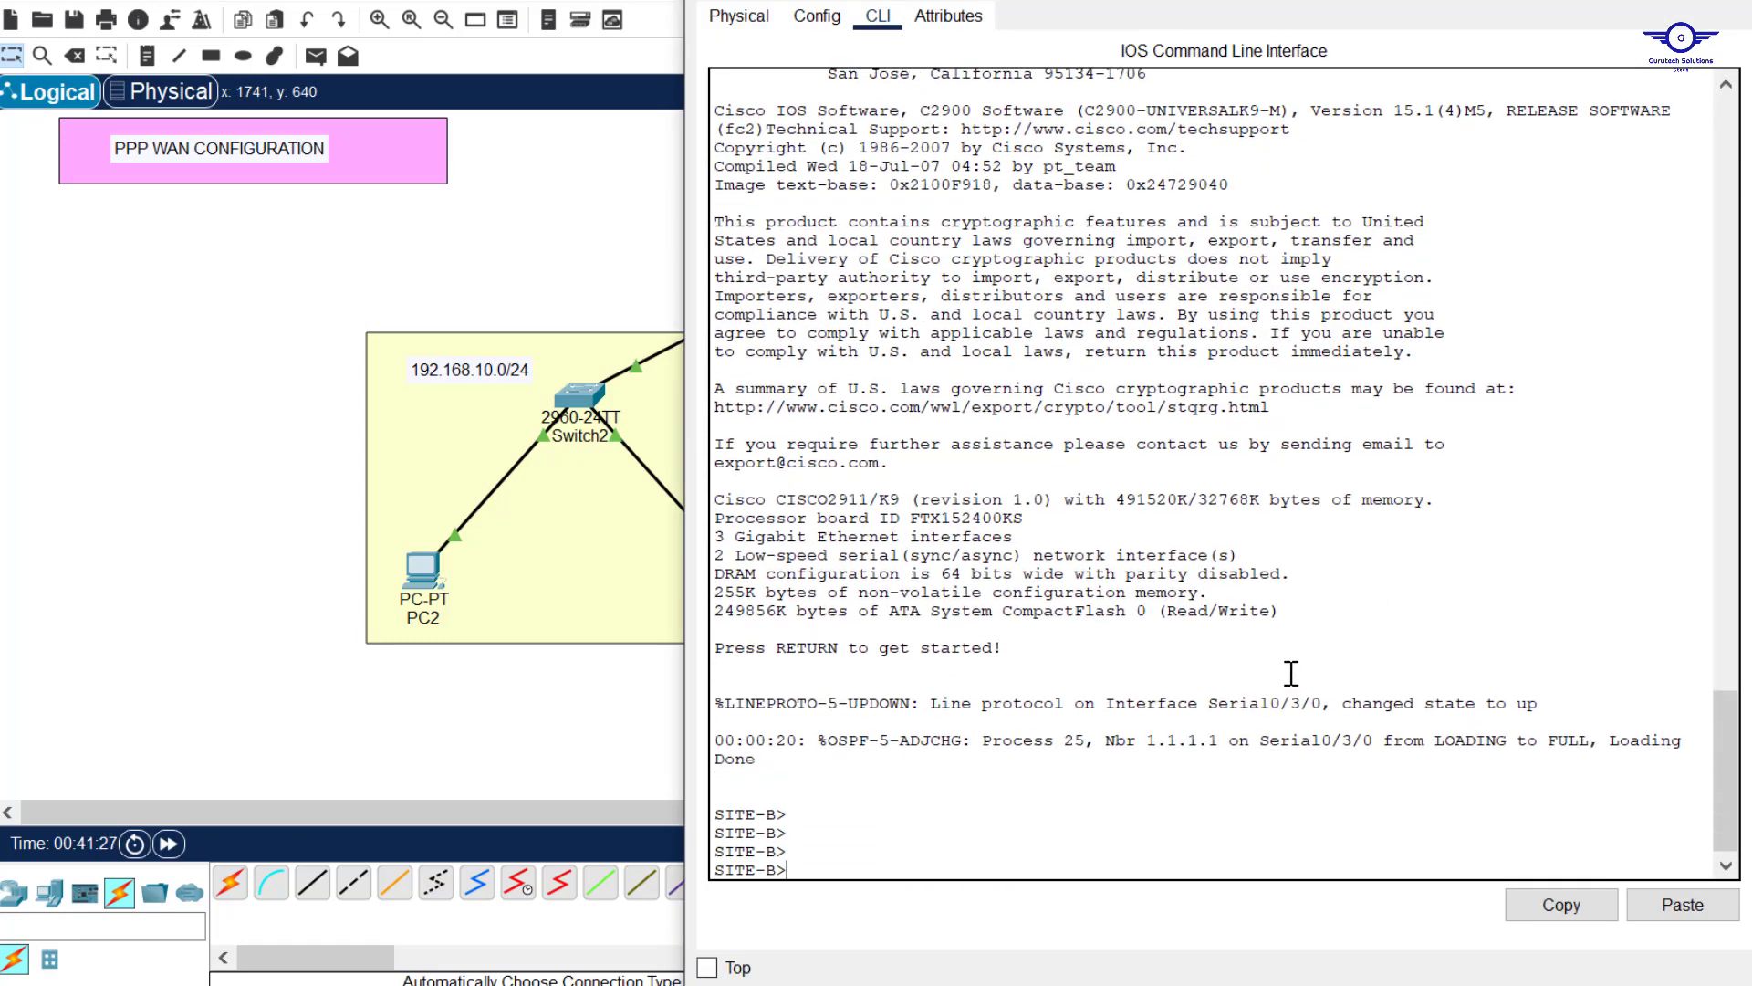
pyautogui.scroll(20, 1291, 673)
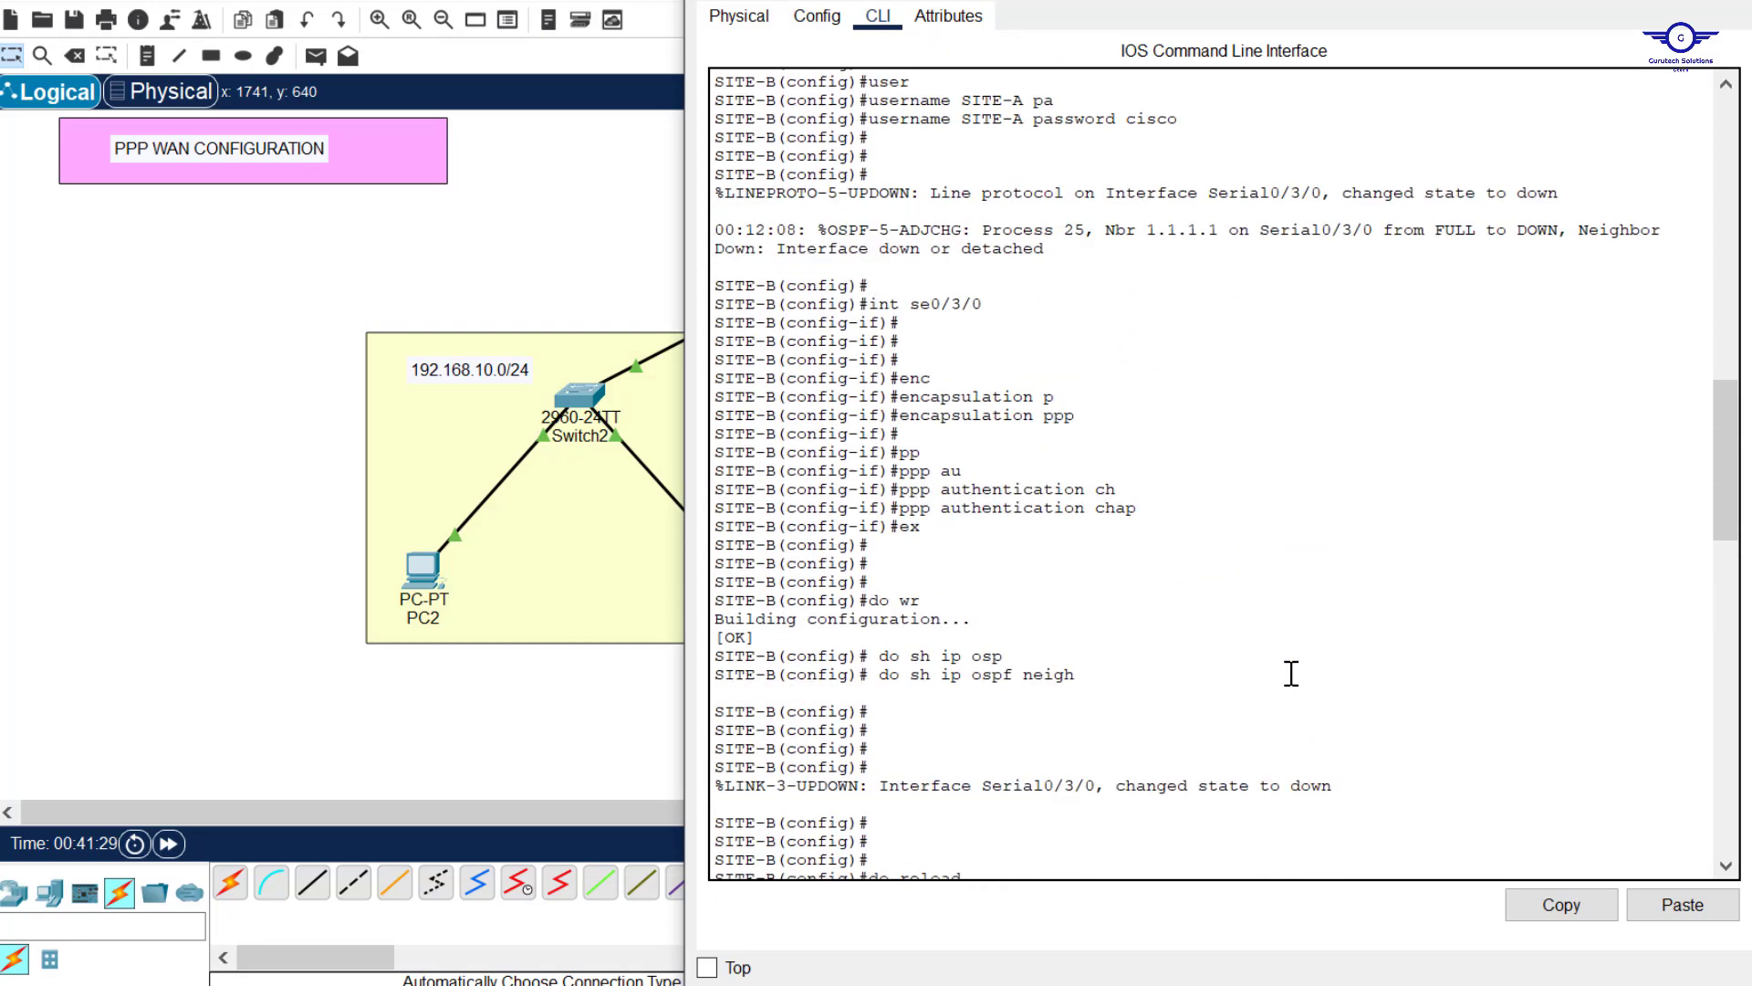
pyautogui.scroll(-5, 997, 705)
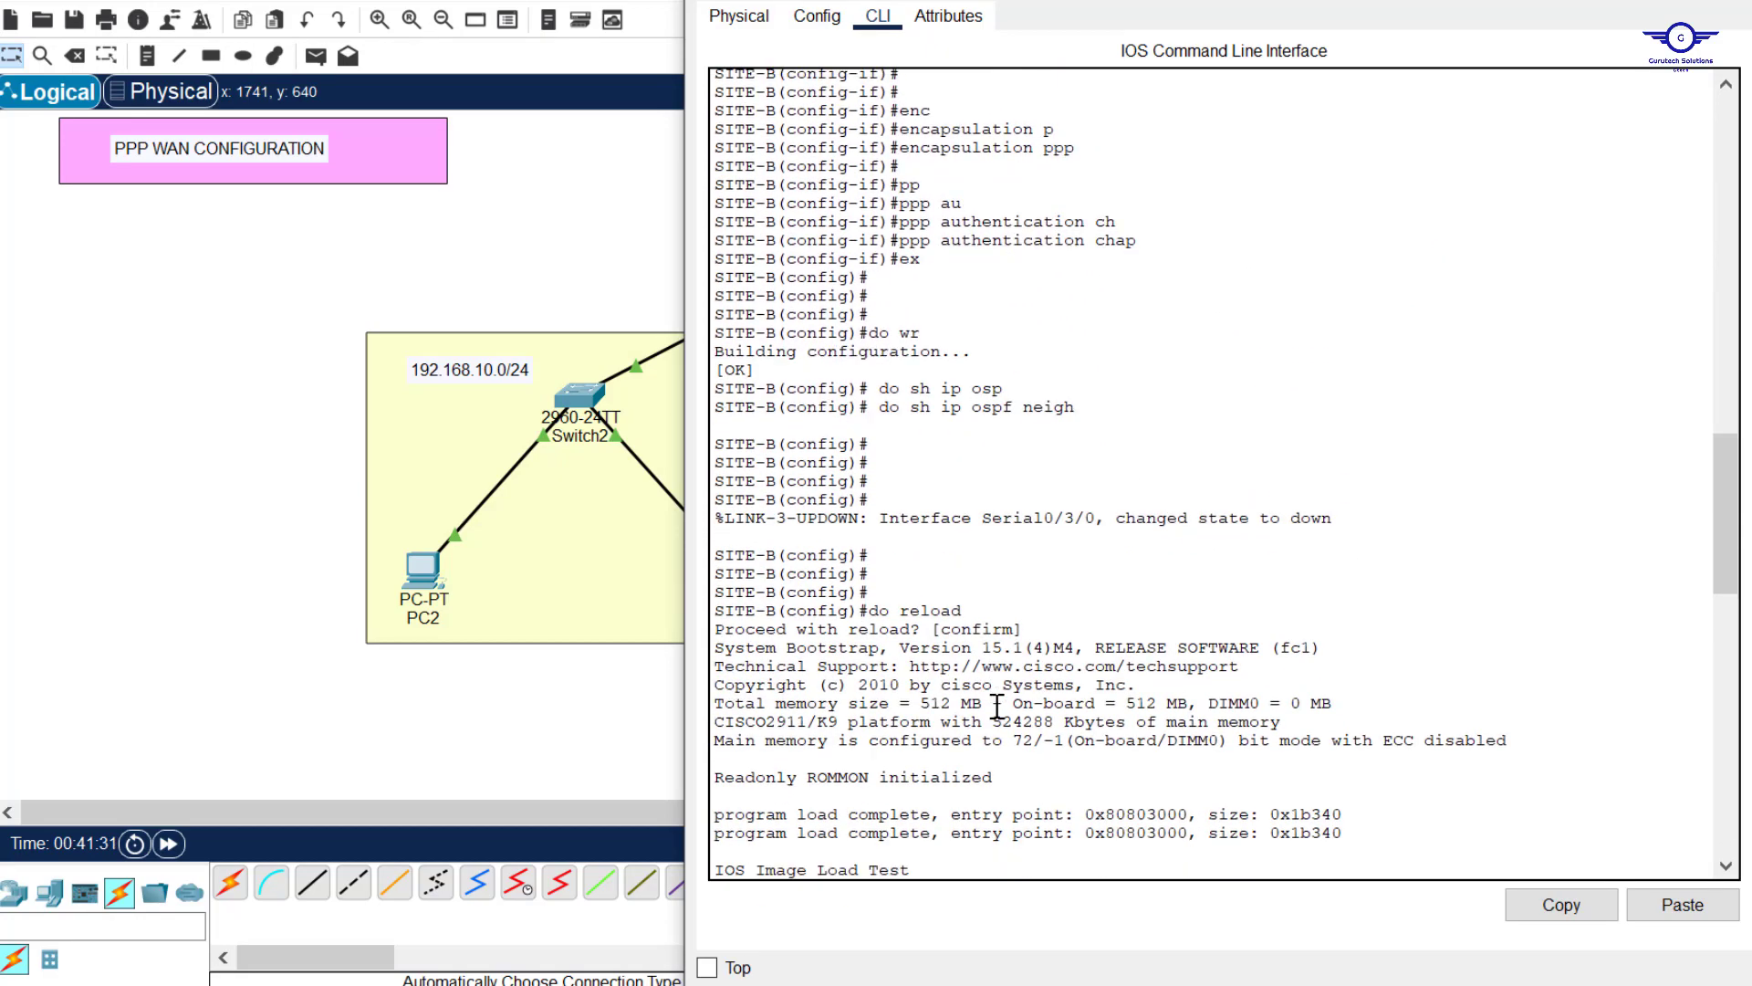
pyautogui.moveTo(970, 598); pyautogui.dragTo(877, 609)
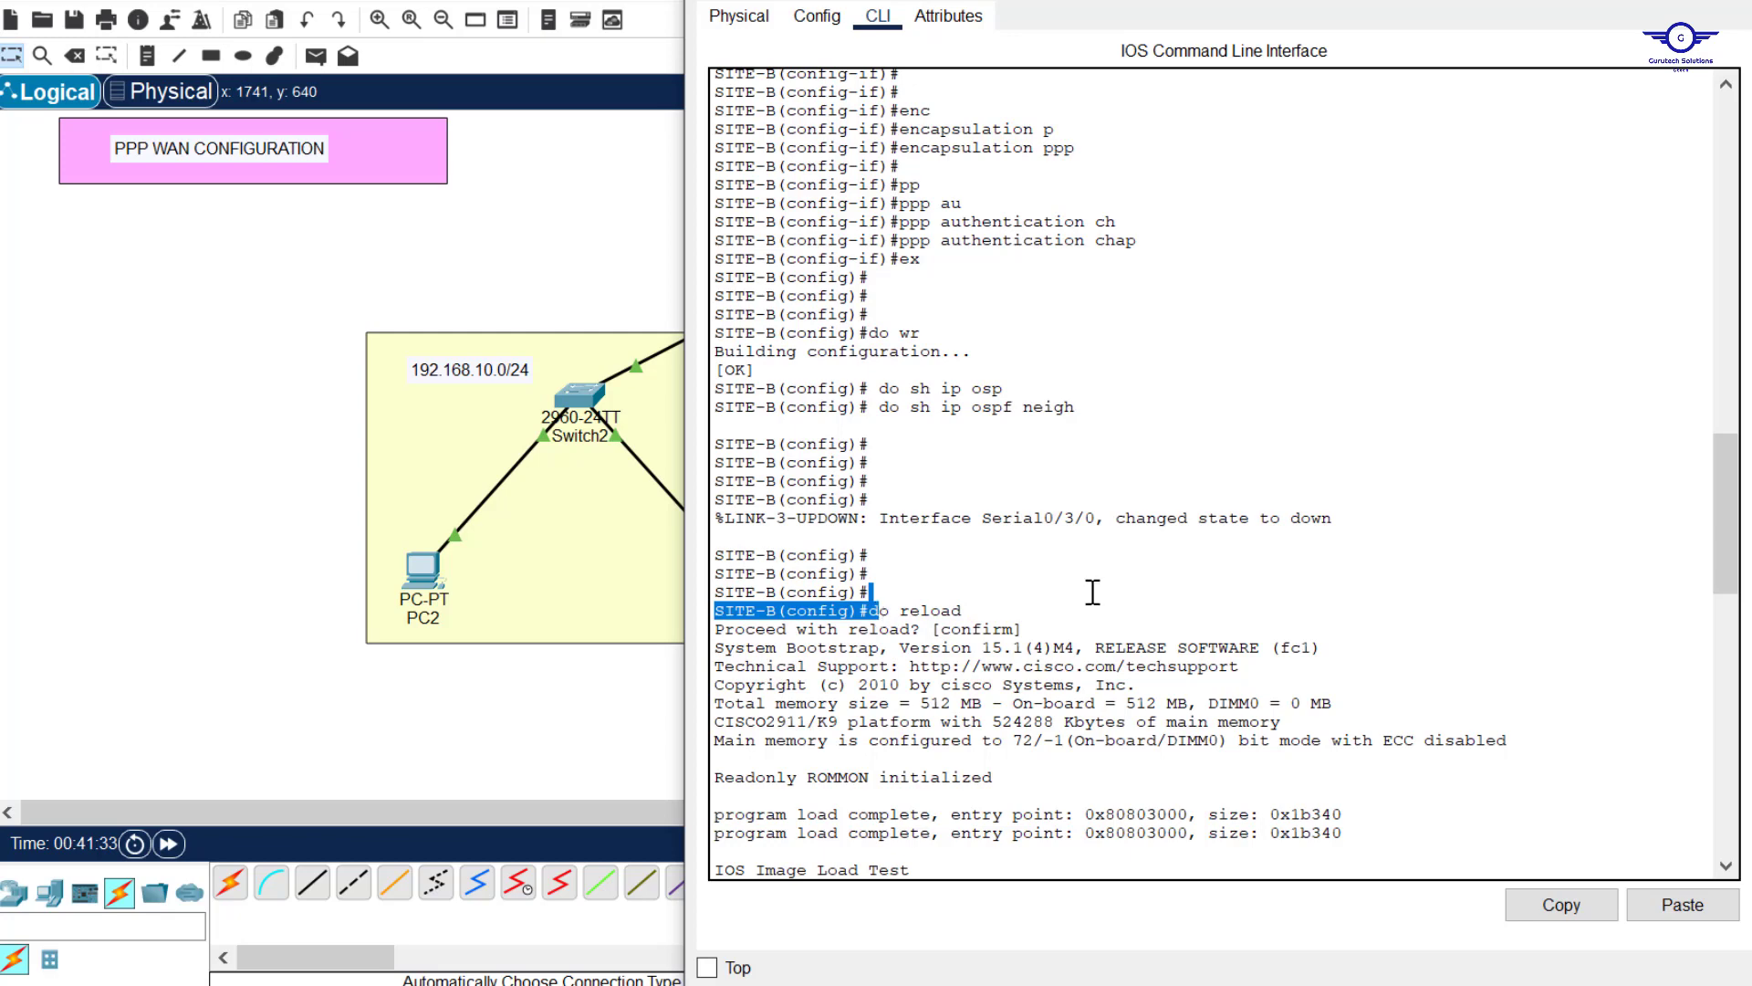
pyautogui.scroll(-20, 1169, 602)
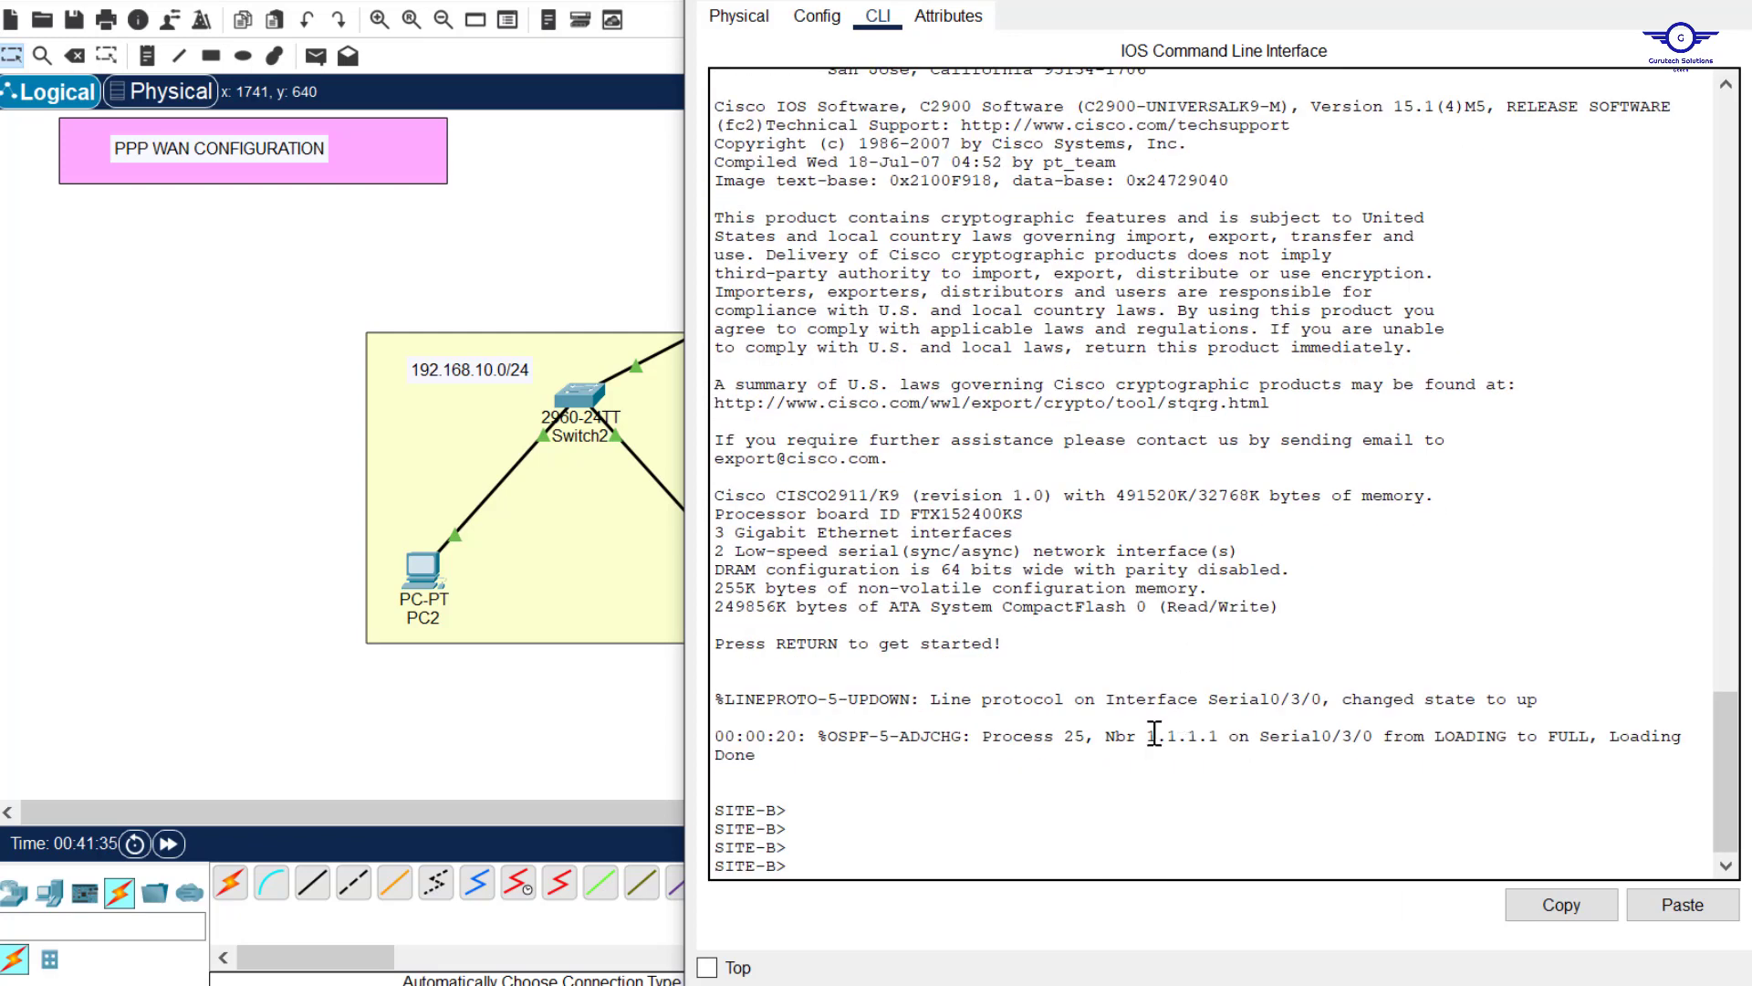
pyautogui.moveTo(835, 725); pyautogui.dragTo(1699, 736)
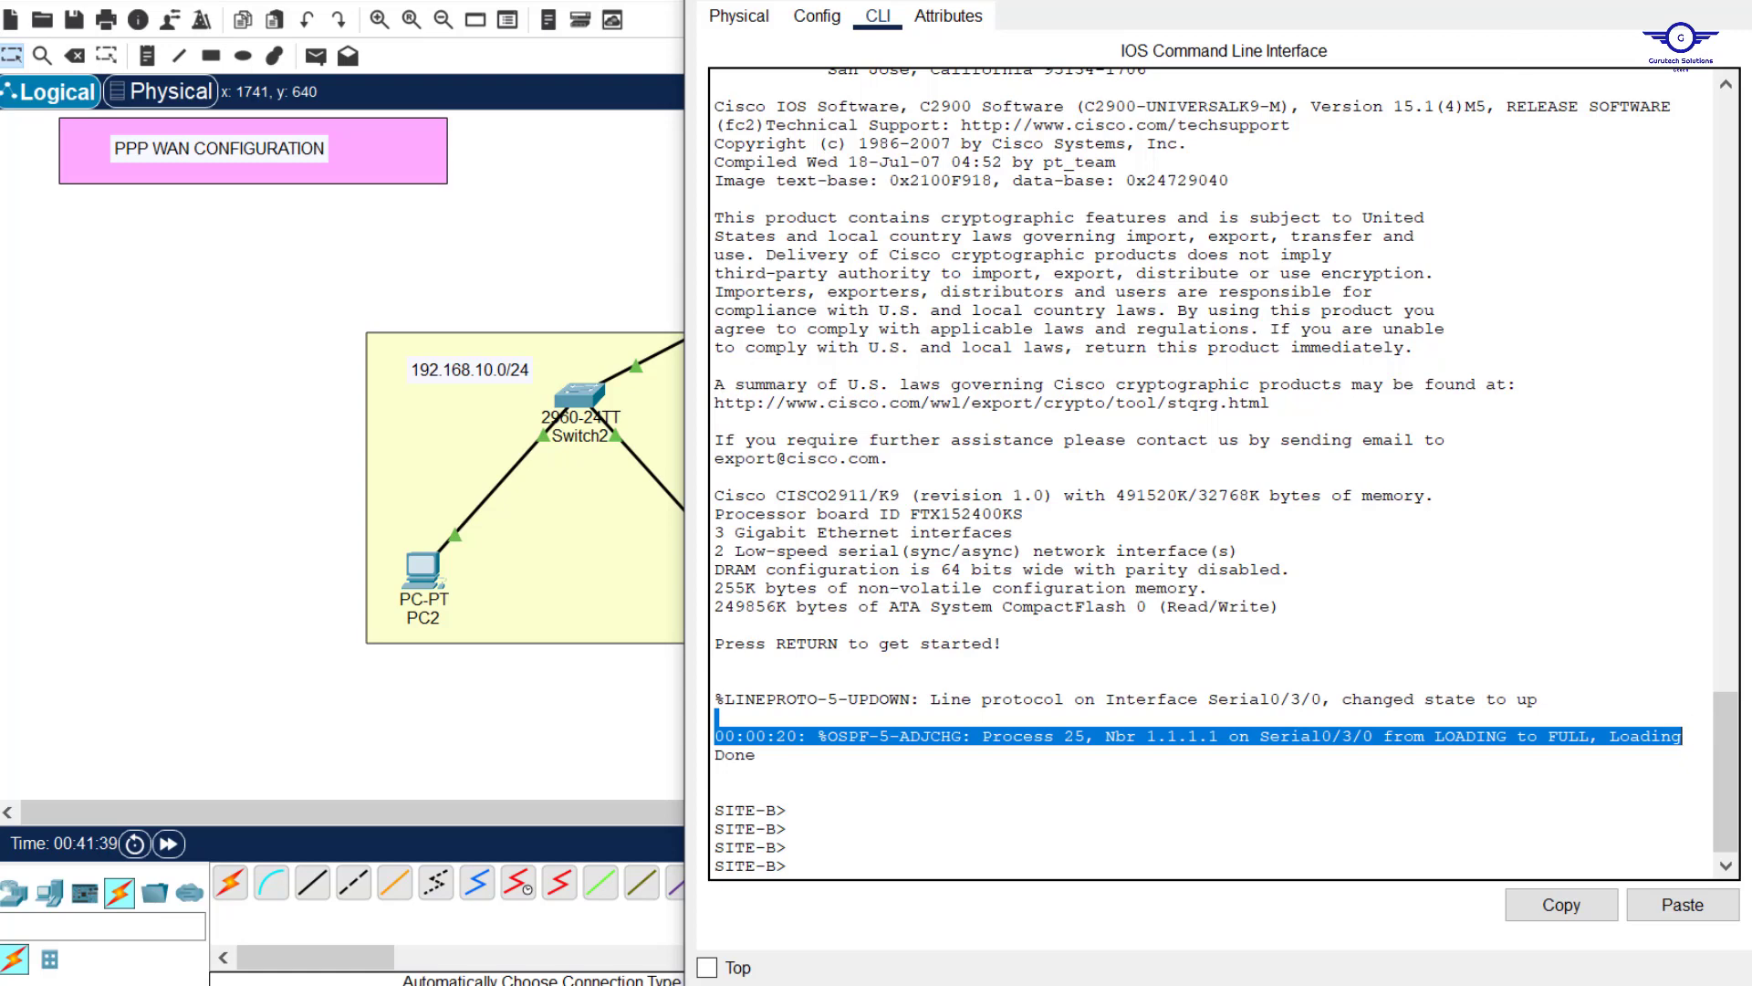
pyautogui.click(1084, 165)
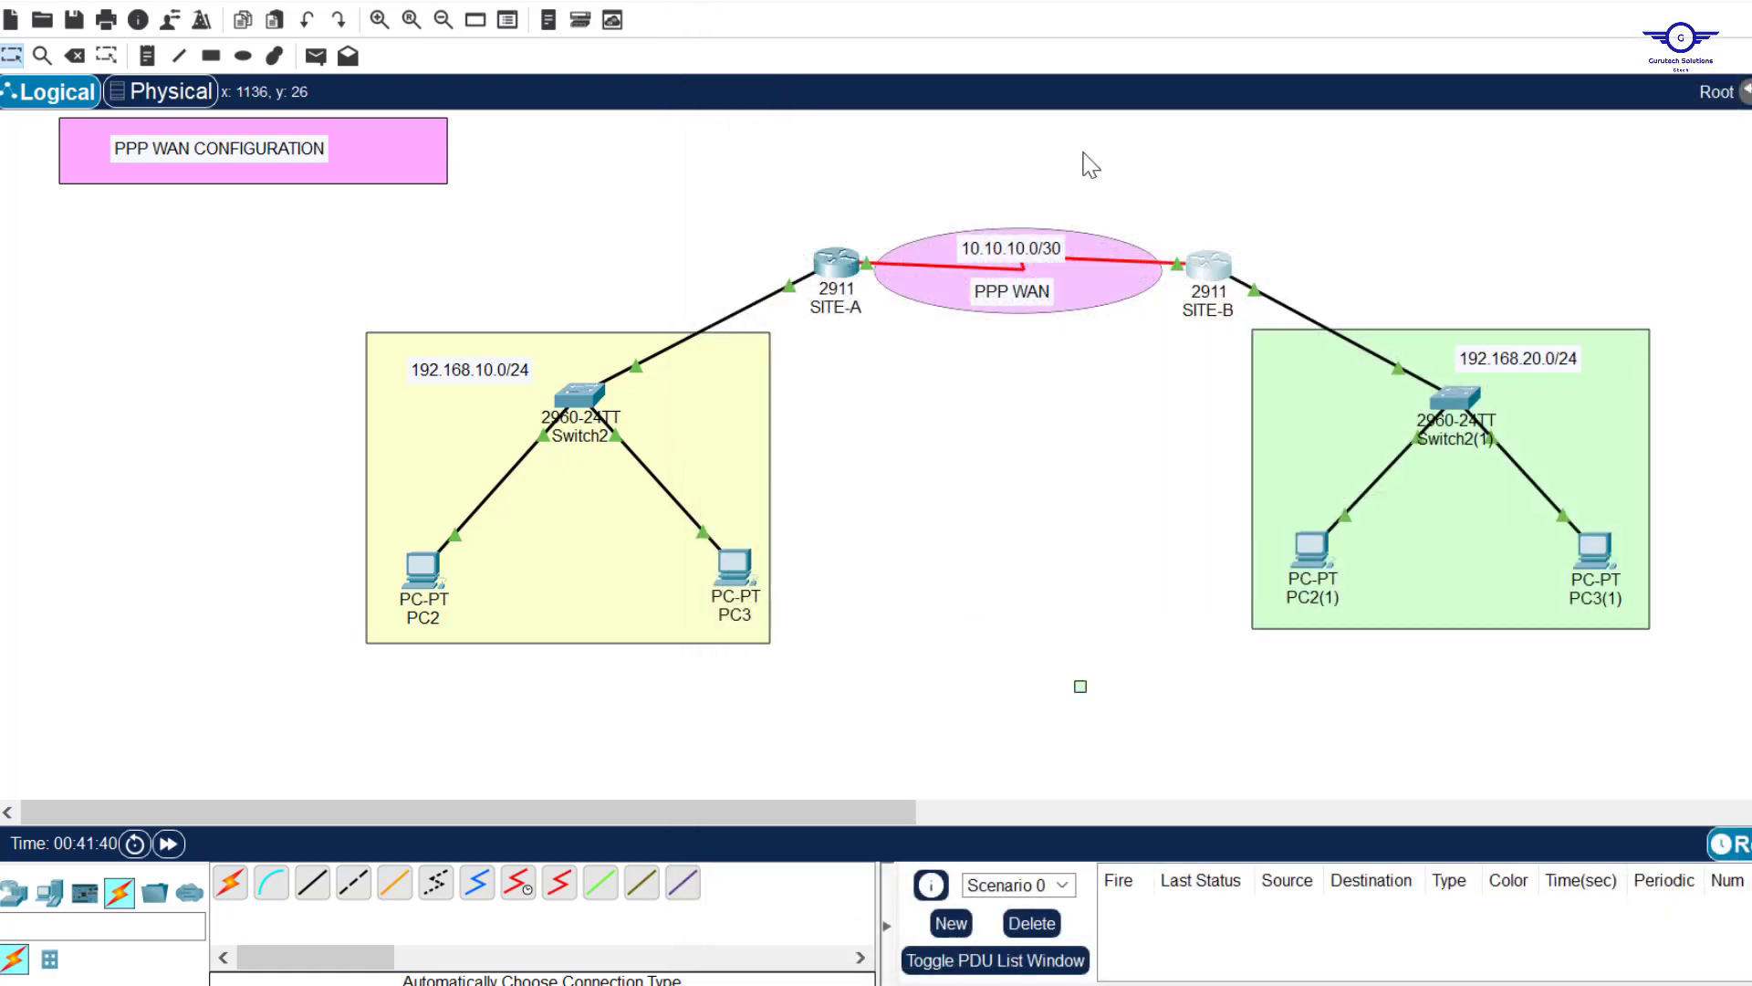
pyautogui.click(835, 264)
pyautogui.scroll(2, 1106, 604)
pyautogui.scroll(-3, 1106, 604)
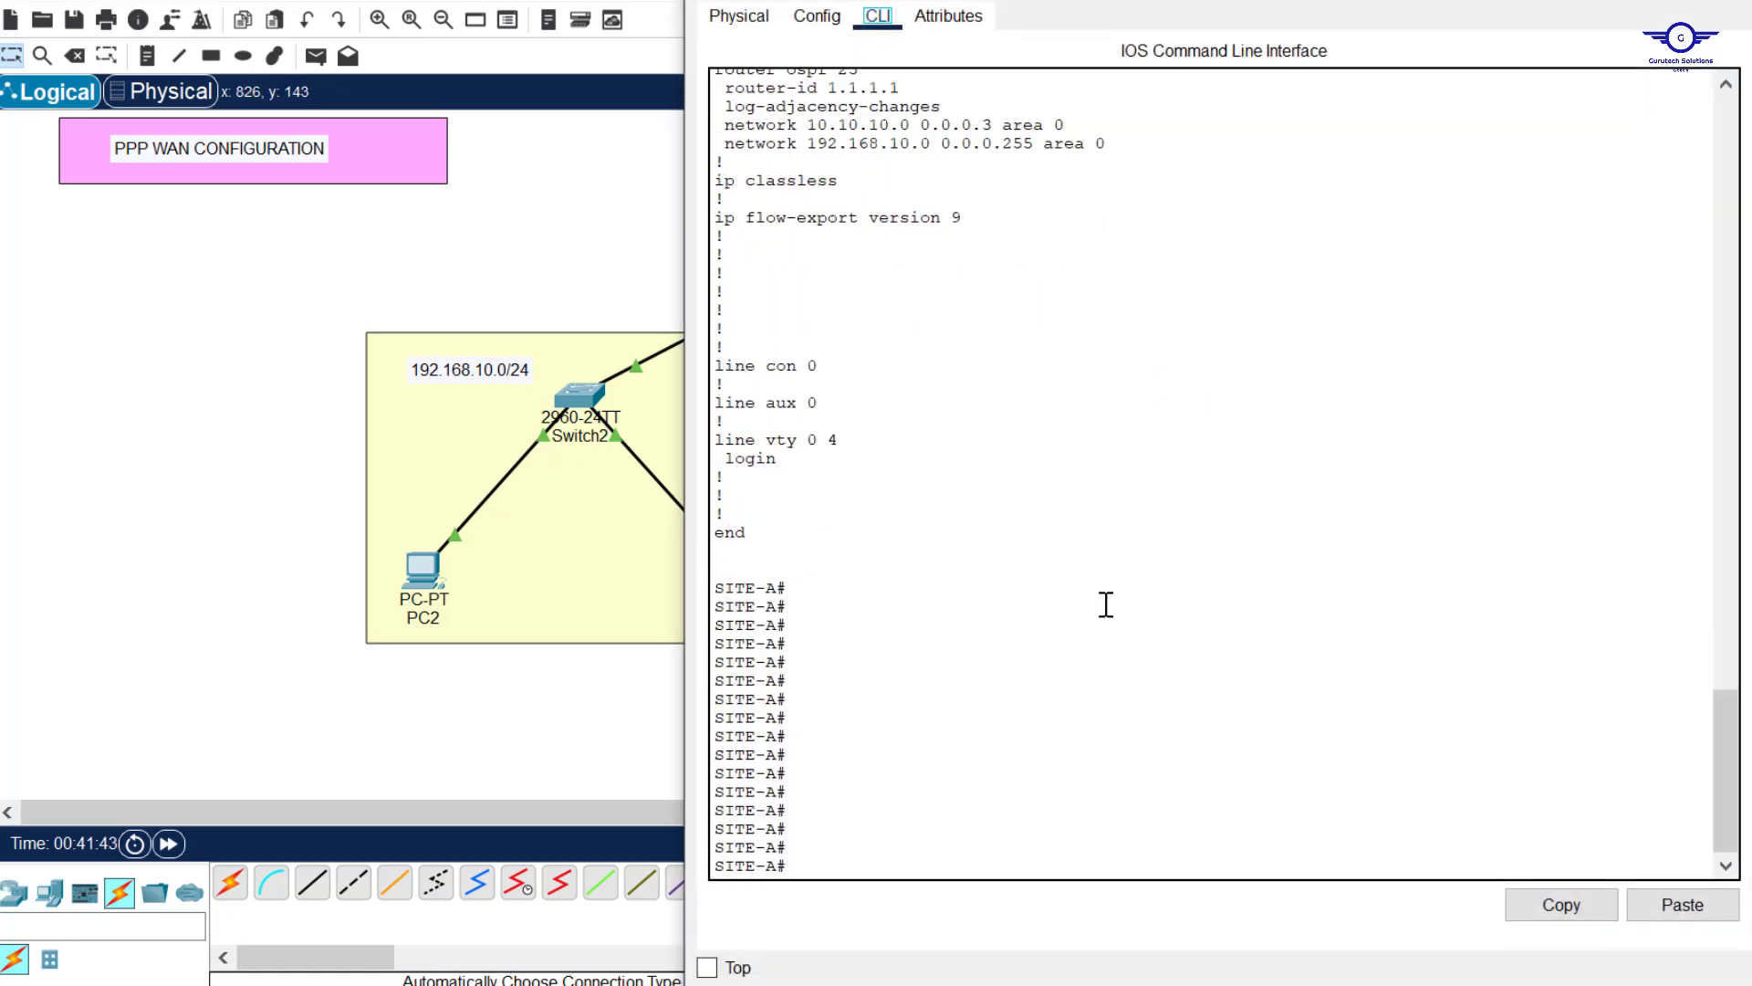
pyautogui.write('sj')
pyautogui.write(' os')
pyautogui.press('Tab')
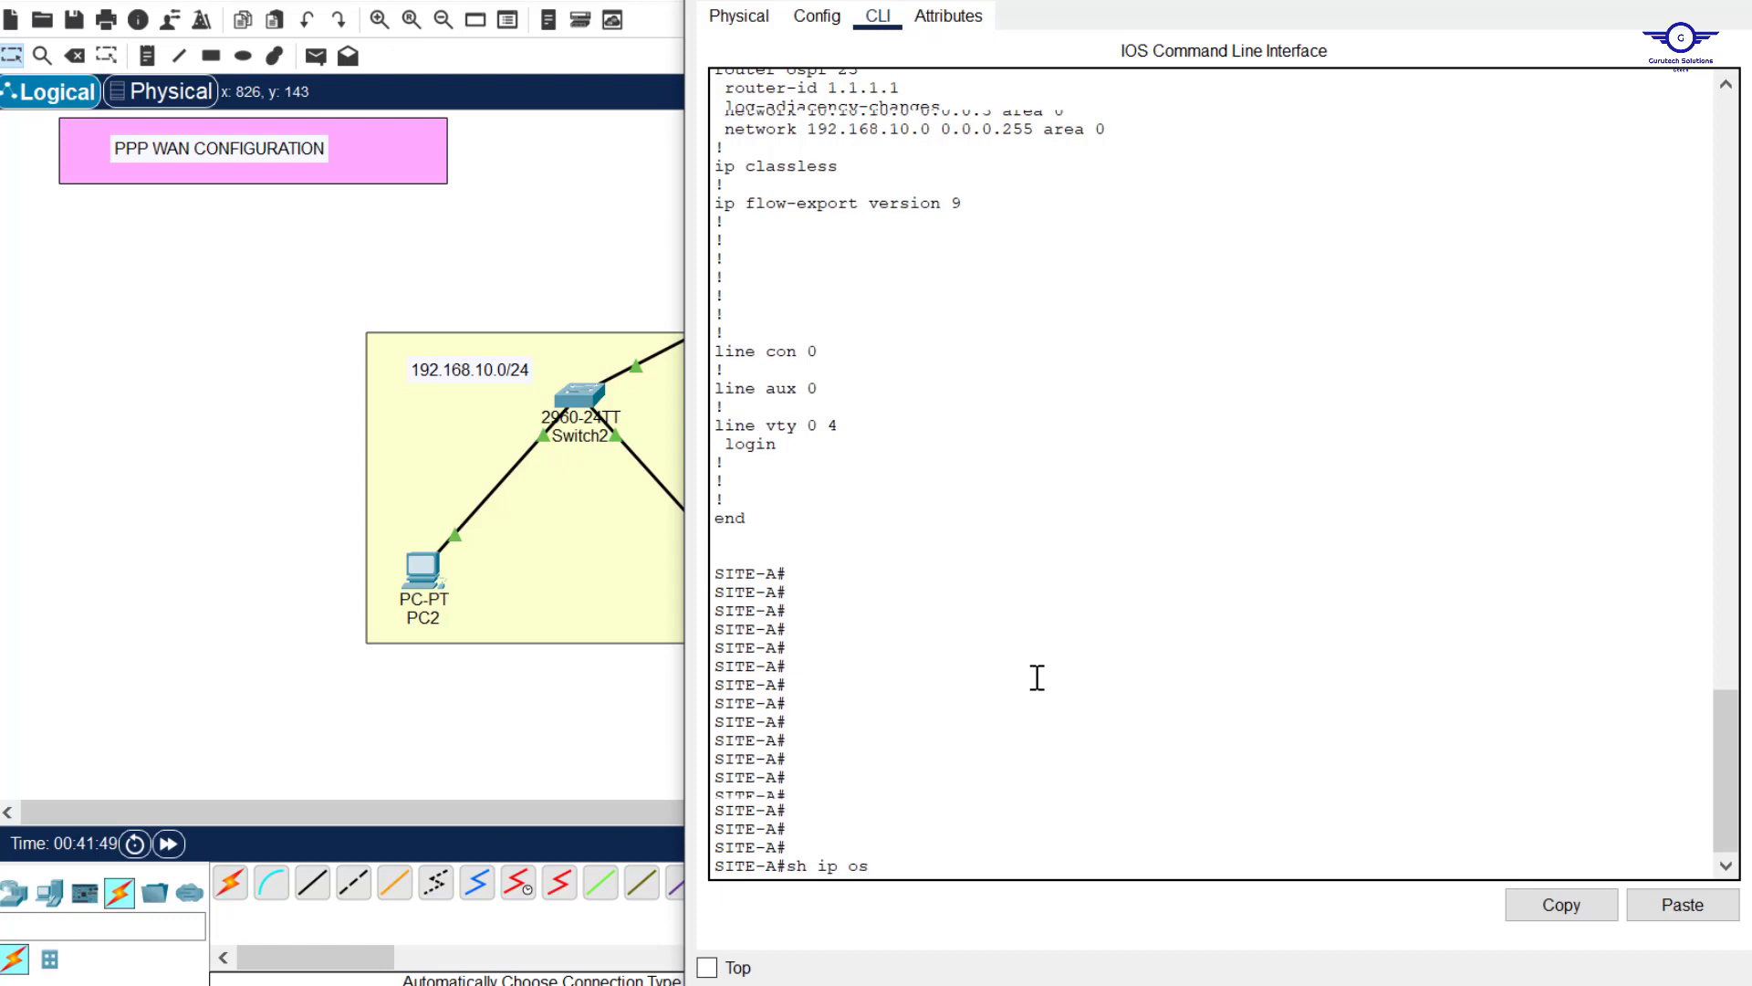
pyautogui.write('n')
pyautogui.press('Tab')
pyautogui.press('Return')
pyautogui.press('Return')
pyautogui.press('Return')
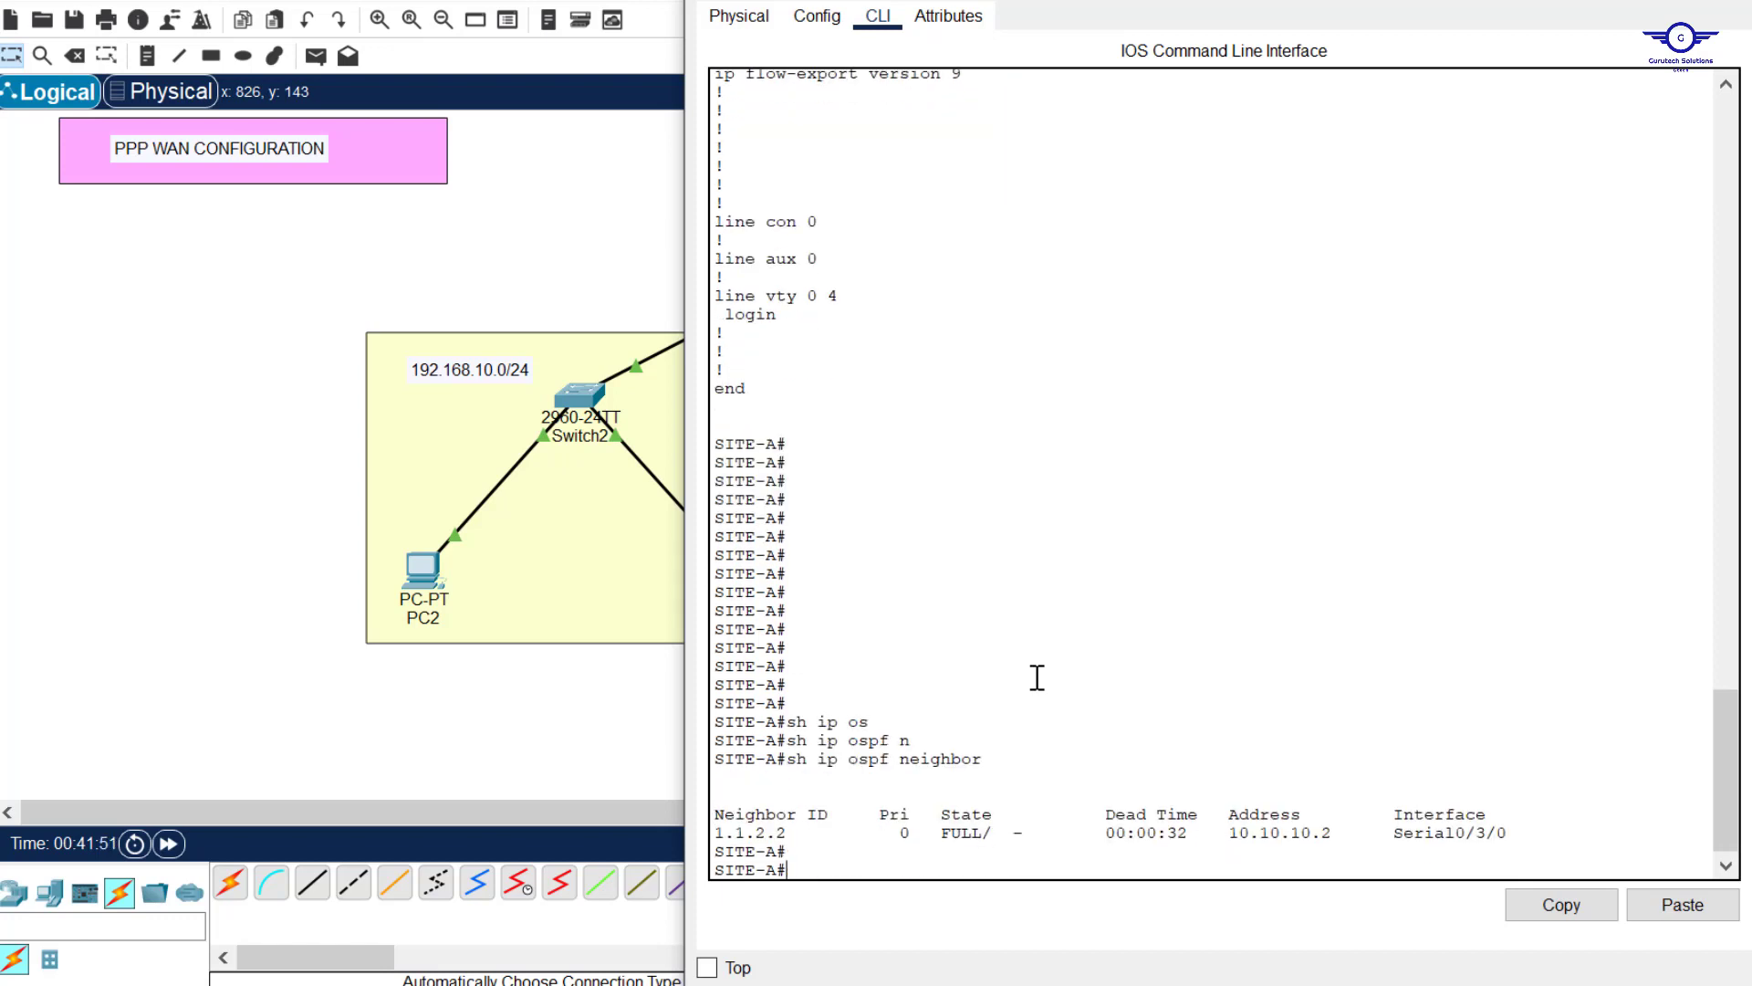
pyautogui.moveTo(1522, 814); pyautogui.dragTo(705, 814)
pyautogui.scroll(20, 1004, 410)
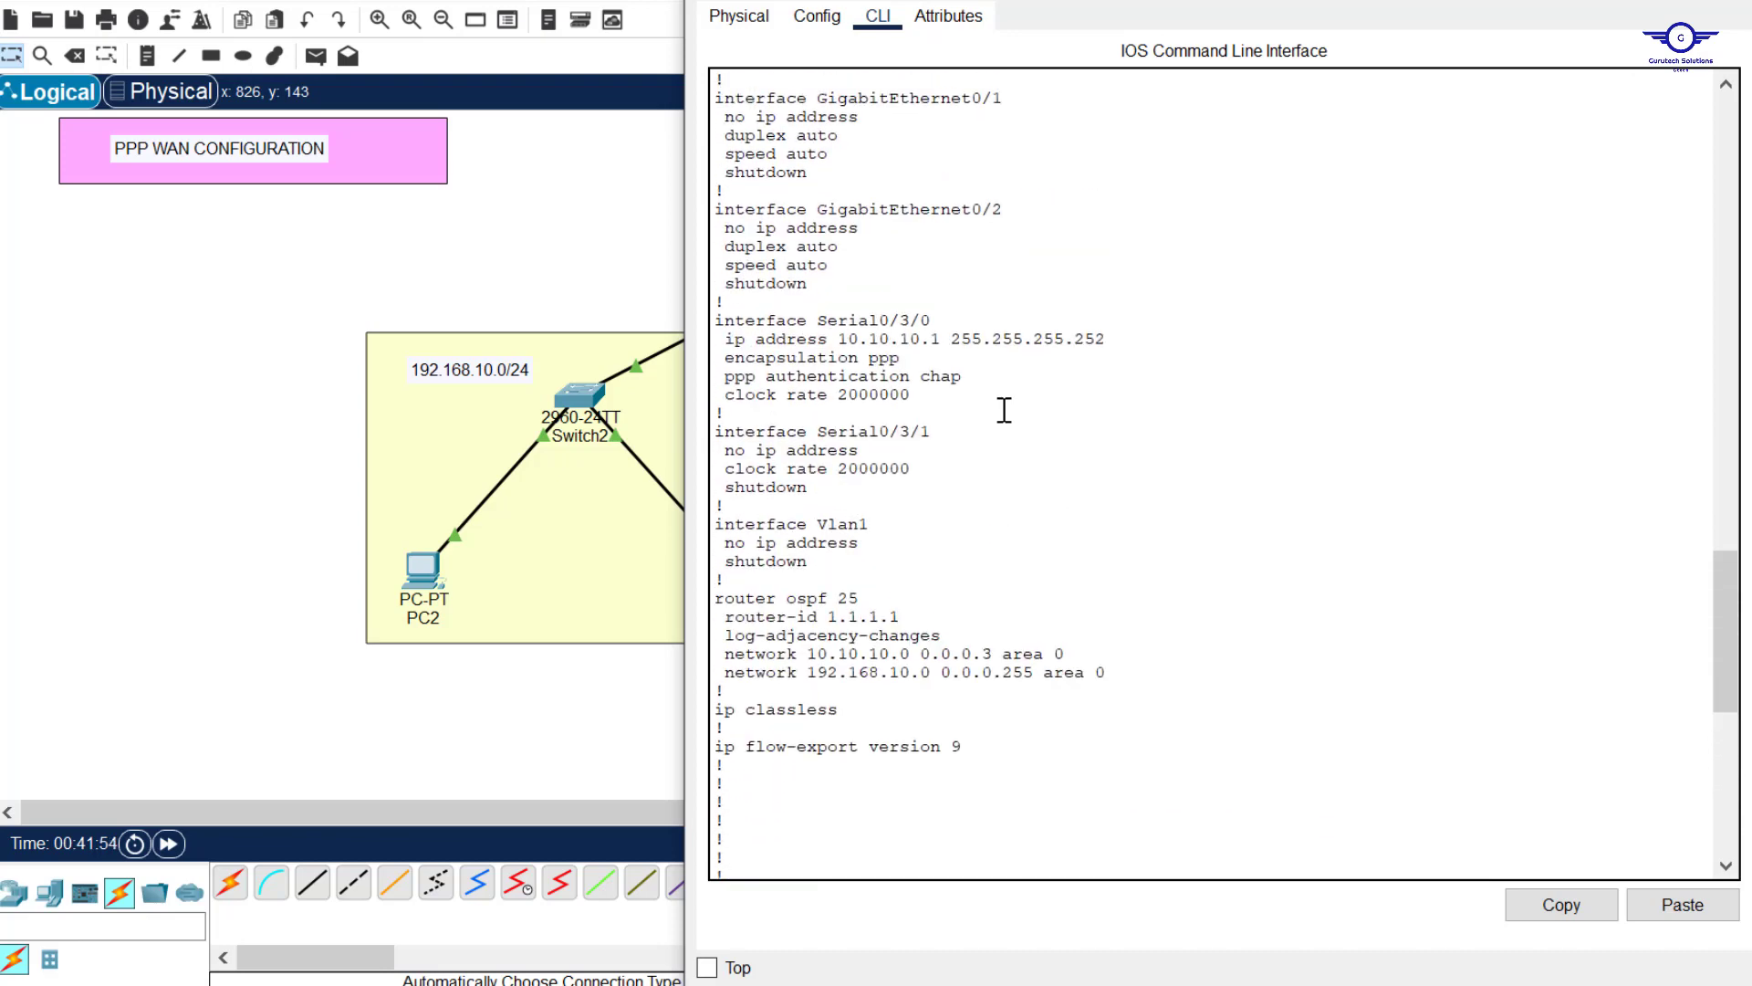
pyautogui.scroll(10, 1004, 410)
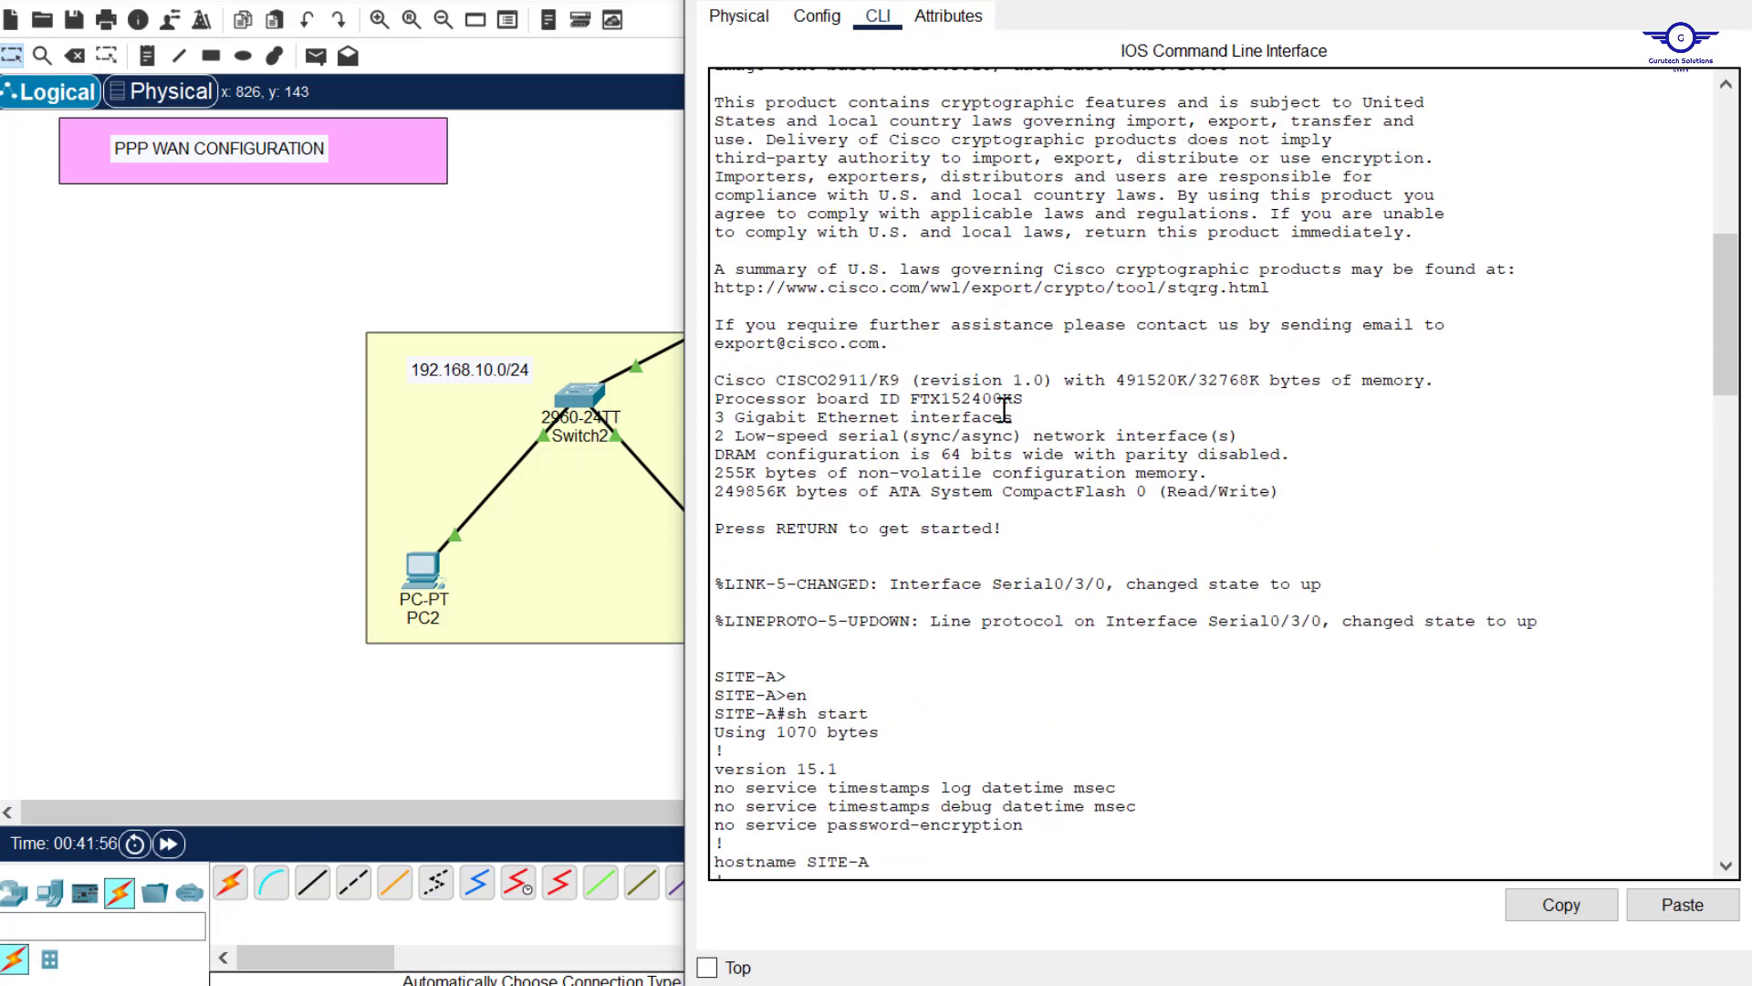
pyautogui.scroll(8, 1031, 628)
pyautogui.scroll(4, 1031, 628)
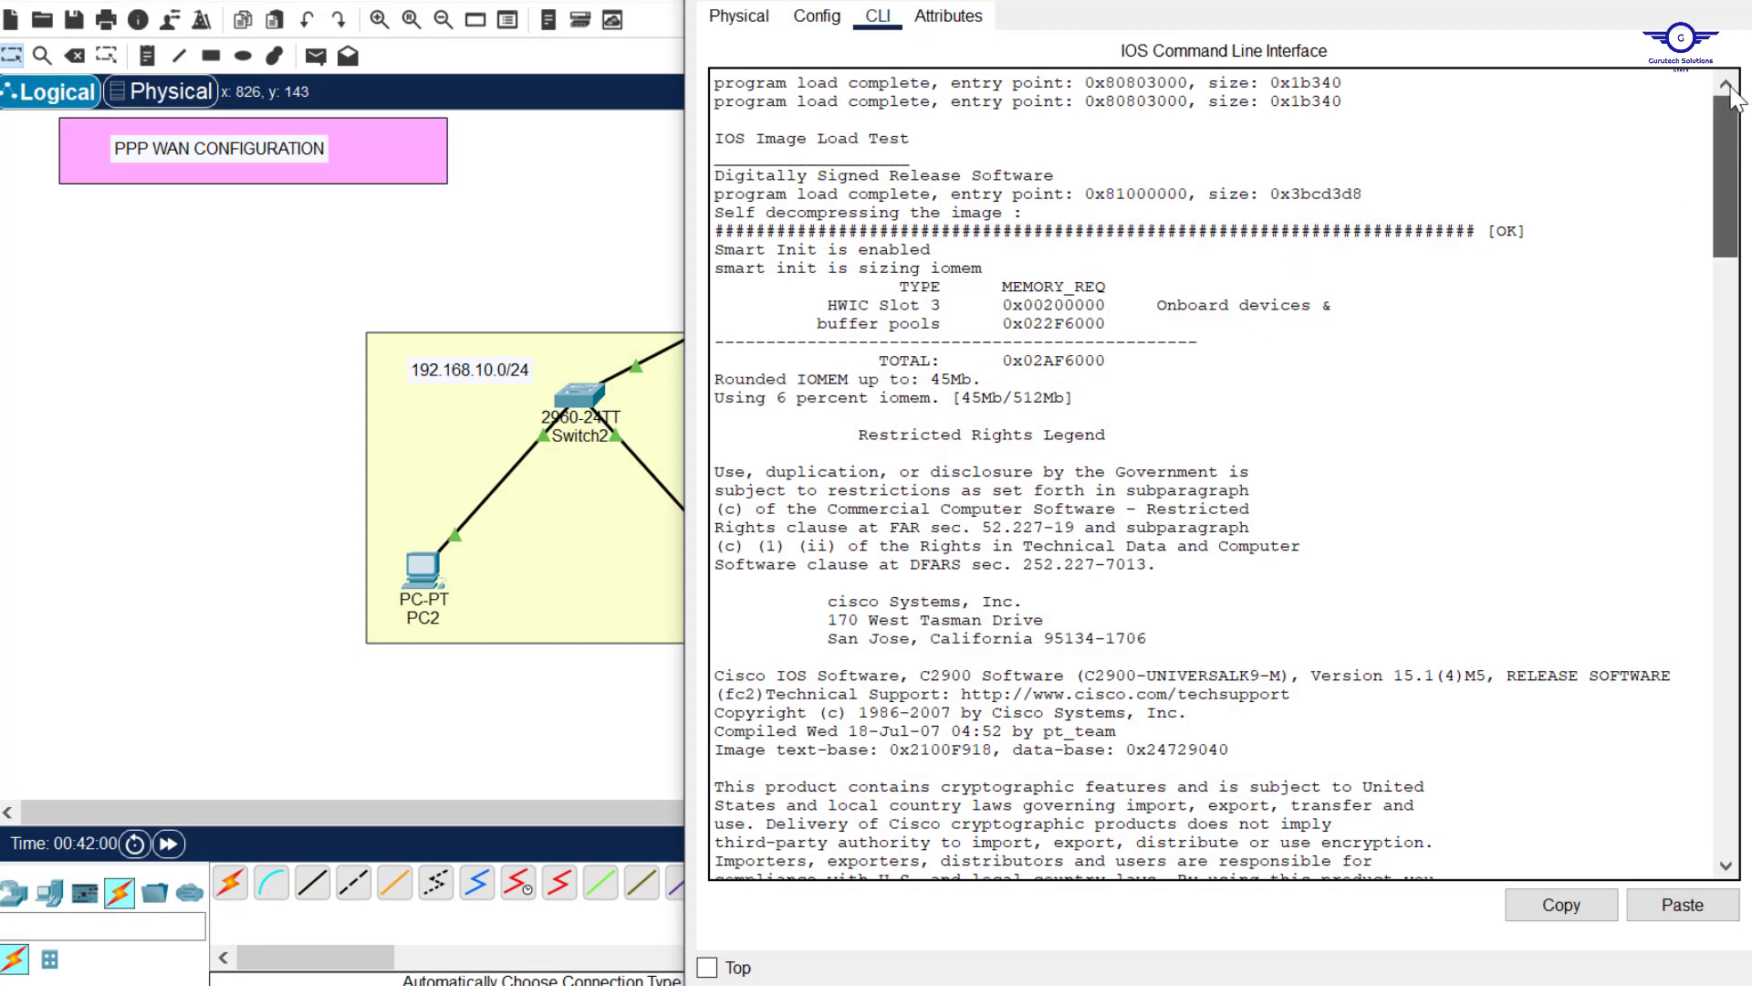
pyautogui.scroll(-5, 1734, 91)
pyautogui.scroll(5, 1734, 91)
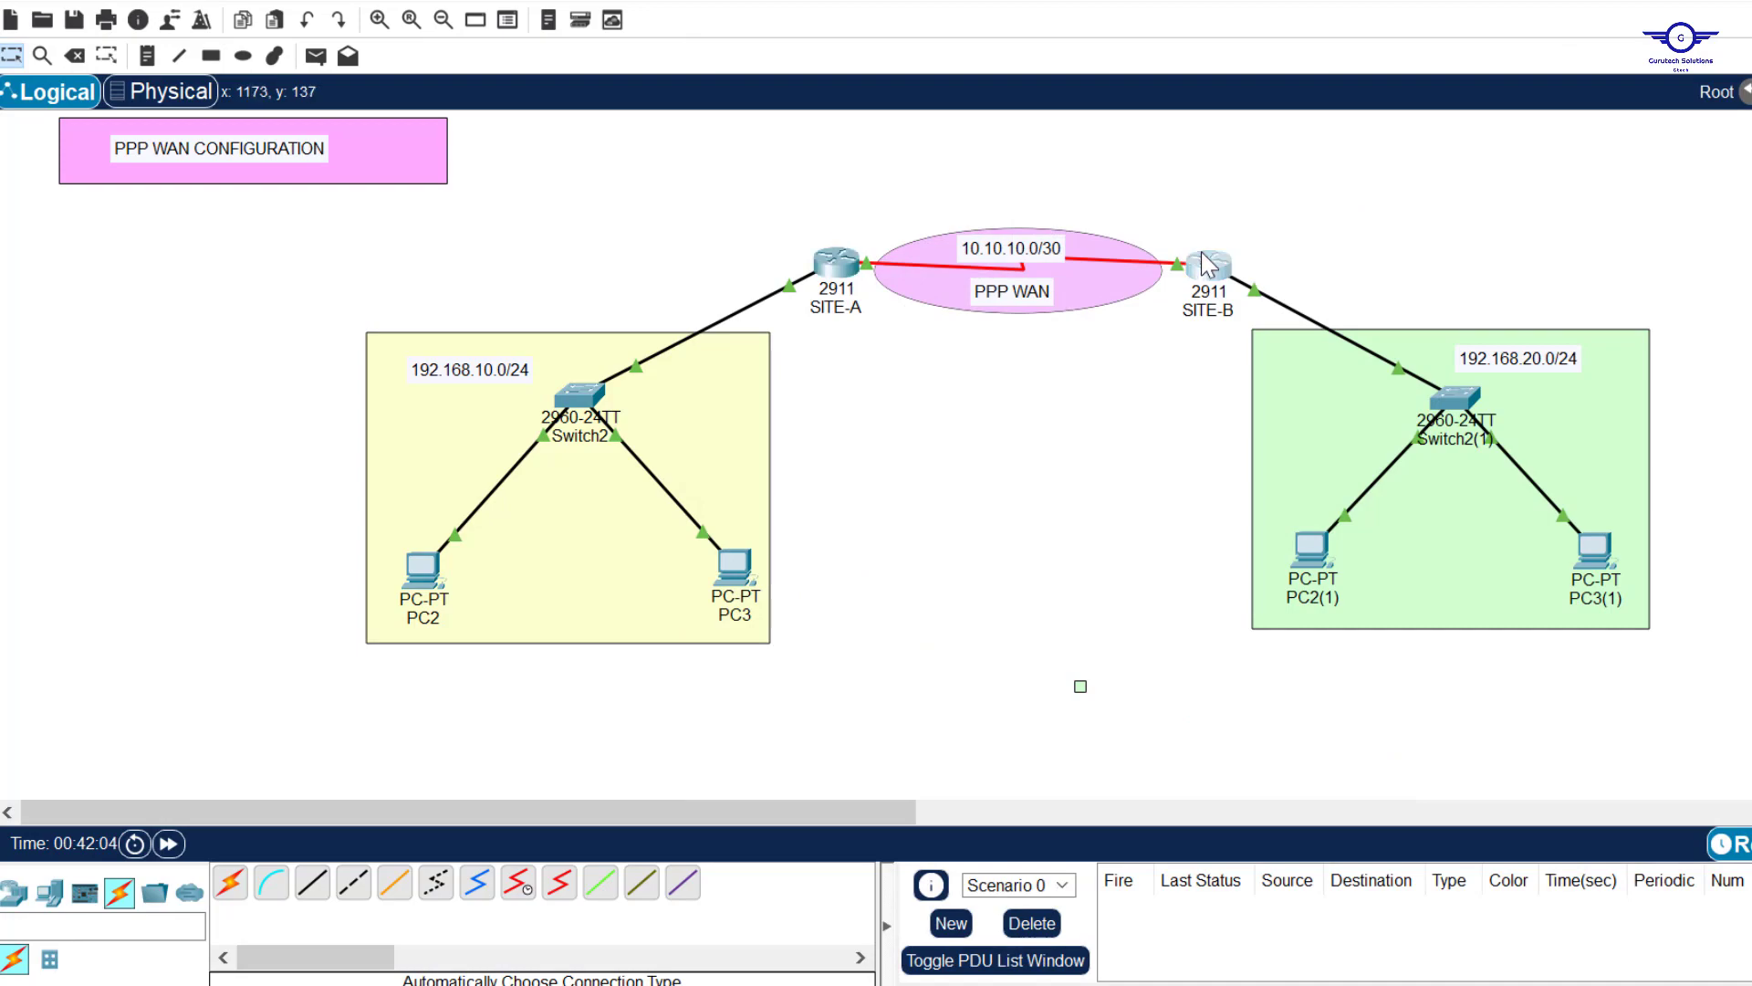
# - Reopen SITE-B's console and review its SITE-A username, PPP encapsulation and CHAP lines
pyautogui.click(1197, 263)
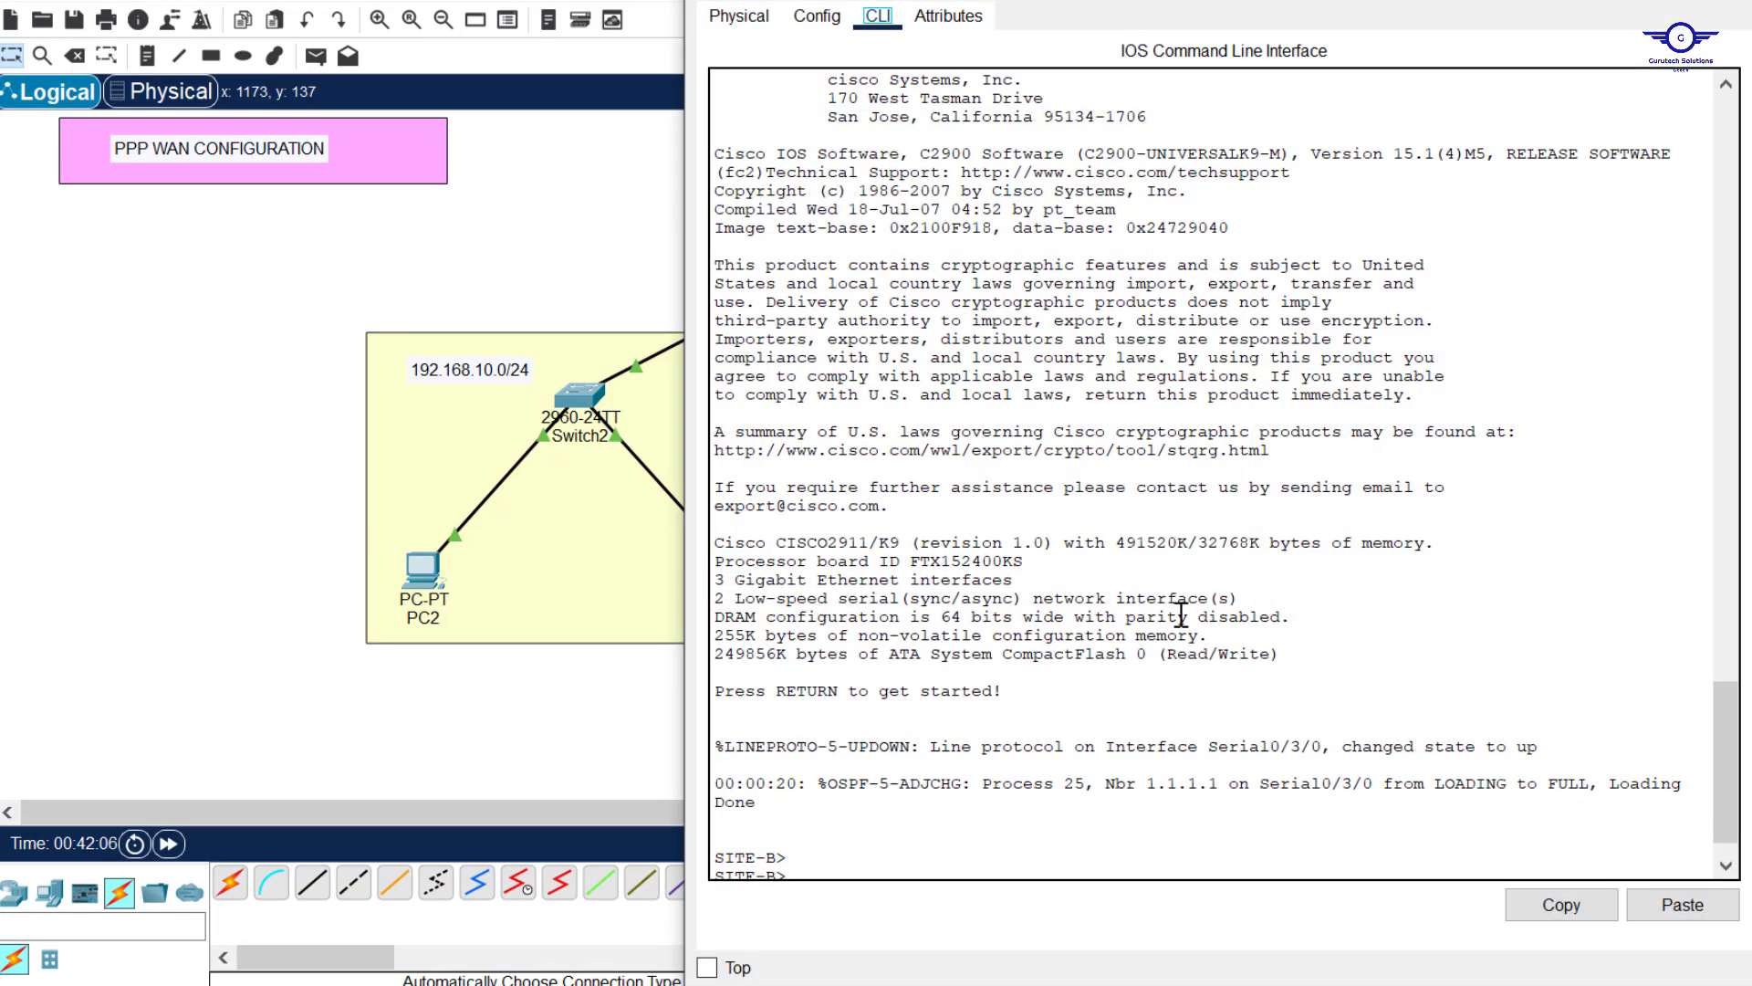
pyautogui.scroll(15, 1159, 575)
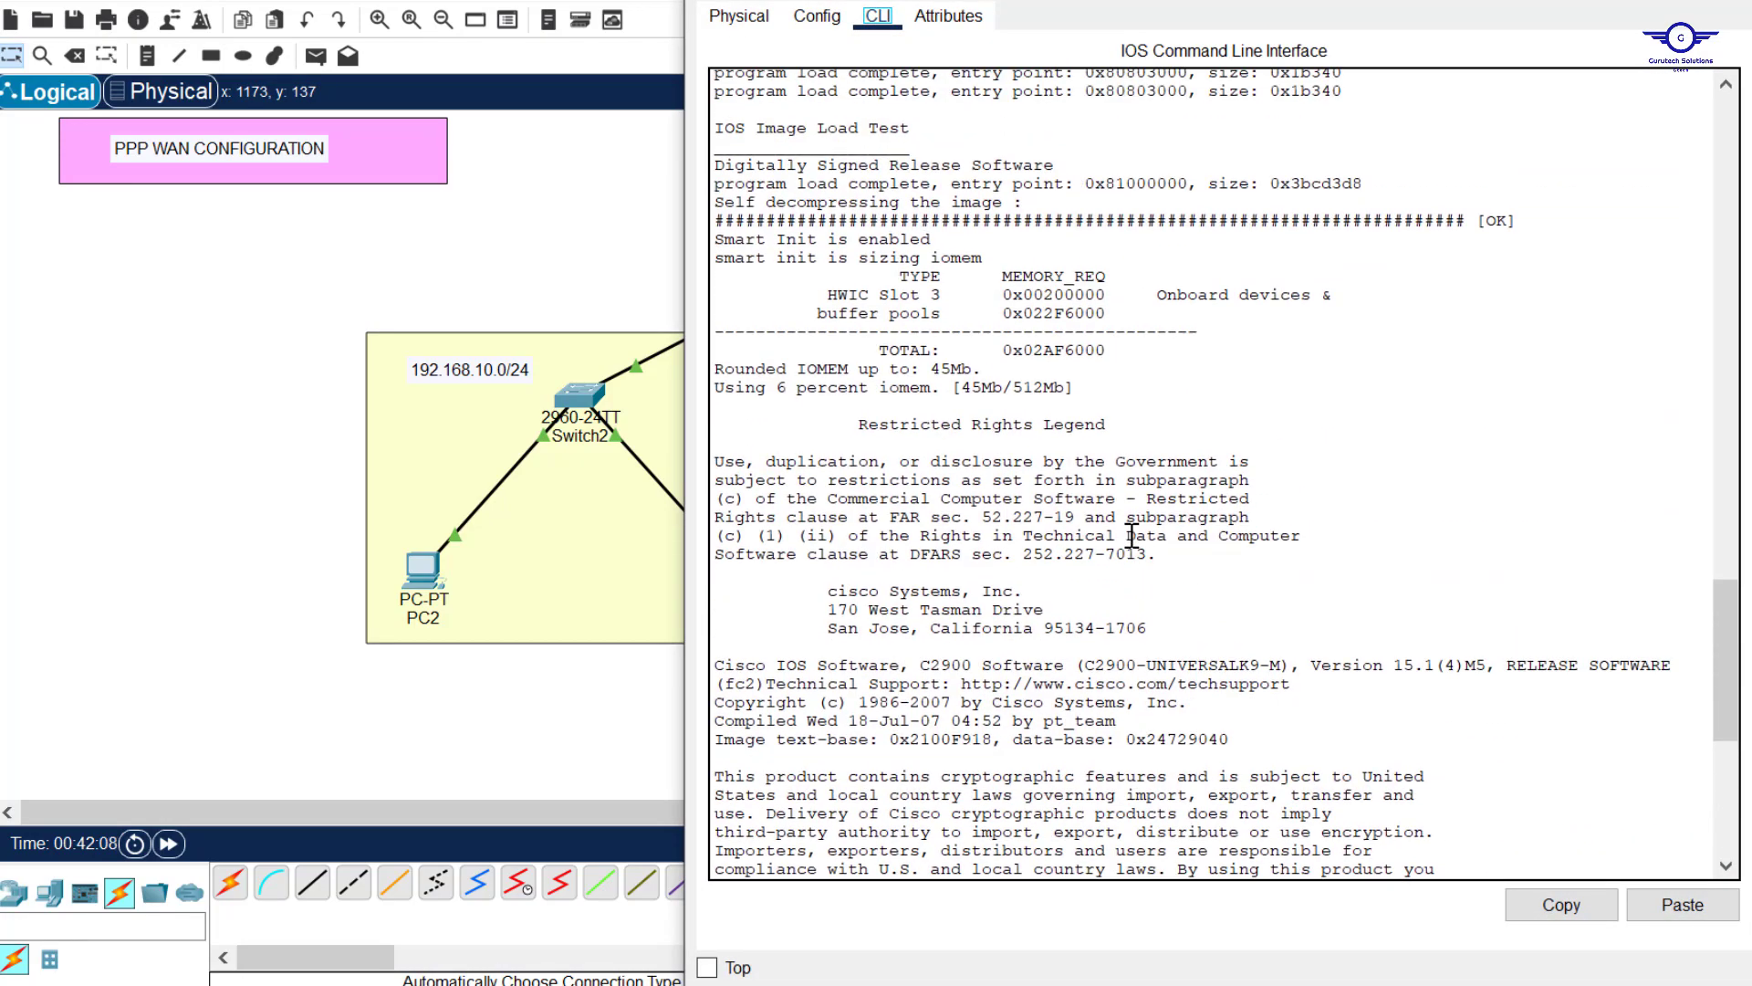
pyautogui.scroll(17, 1131, 536)
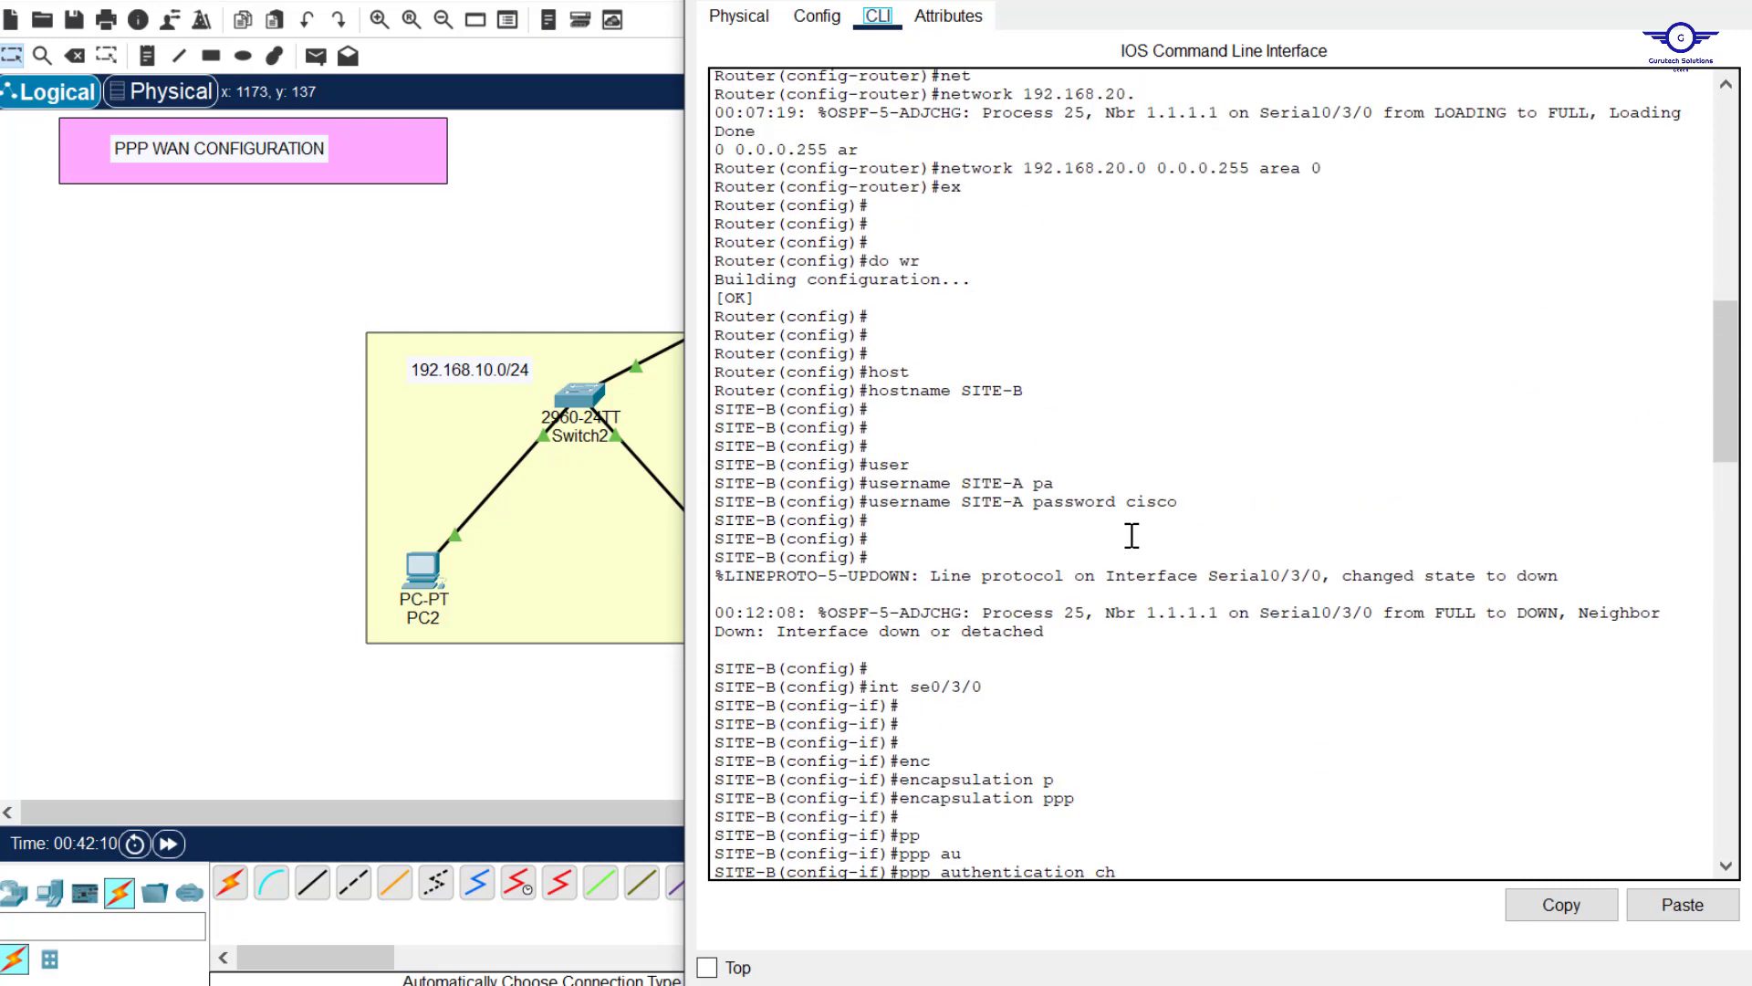
pyautogui.click(1018, 505)
pyautogui.moveTo(1018, 505); pyautogui.dragTo(970, 504)
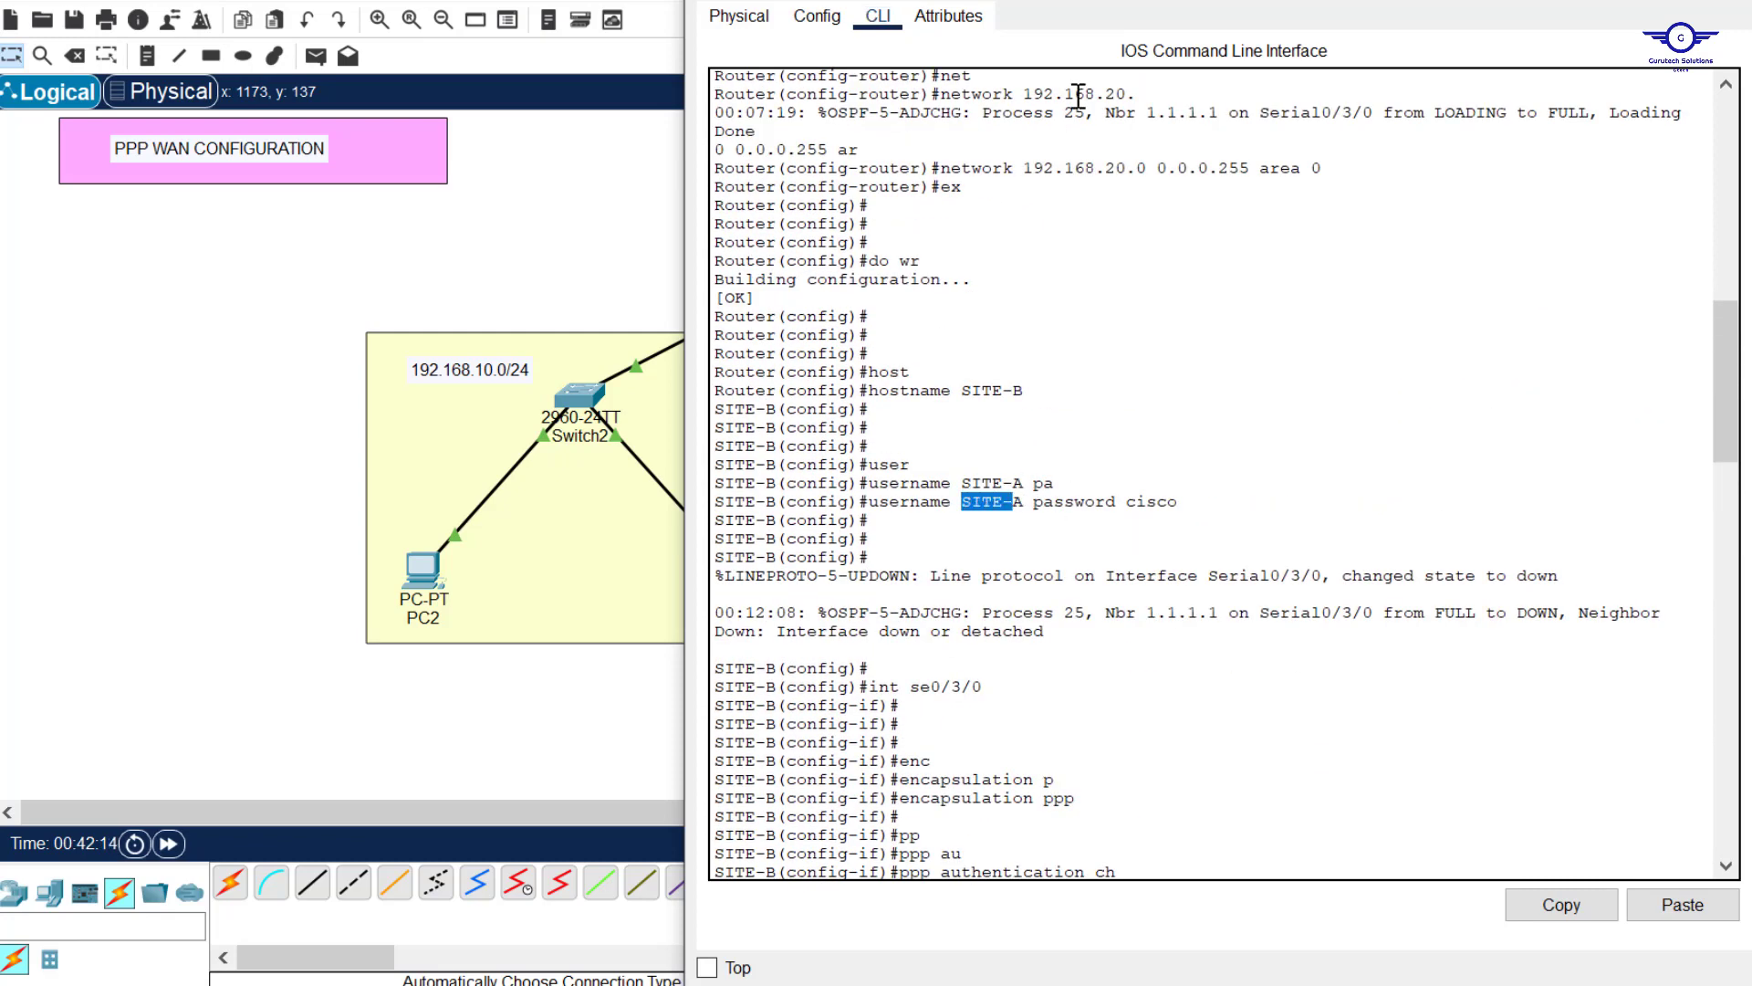
pyautogui.click(1174, 492)
pyautogui.moveTo(1174, 493); pyautogui.dragTo(1125, 501)
pyautogui.scroll(-5, 1210, 595)
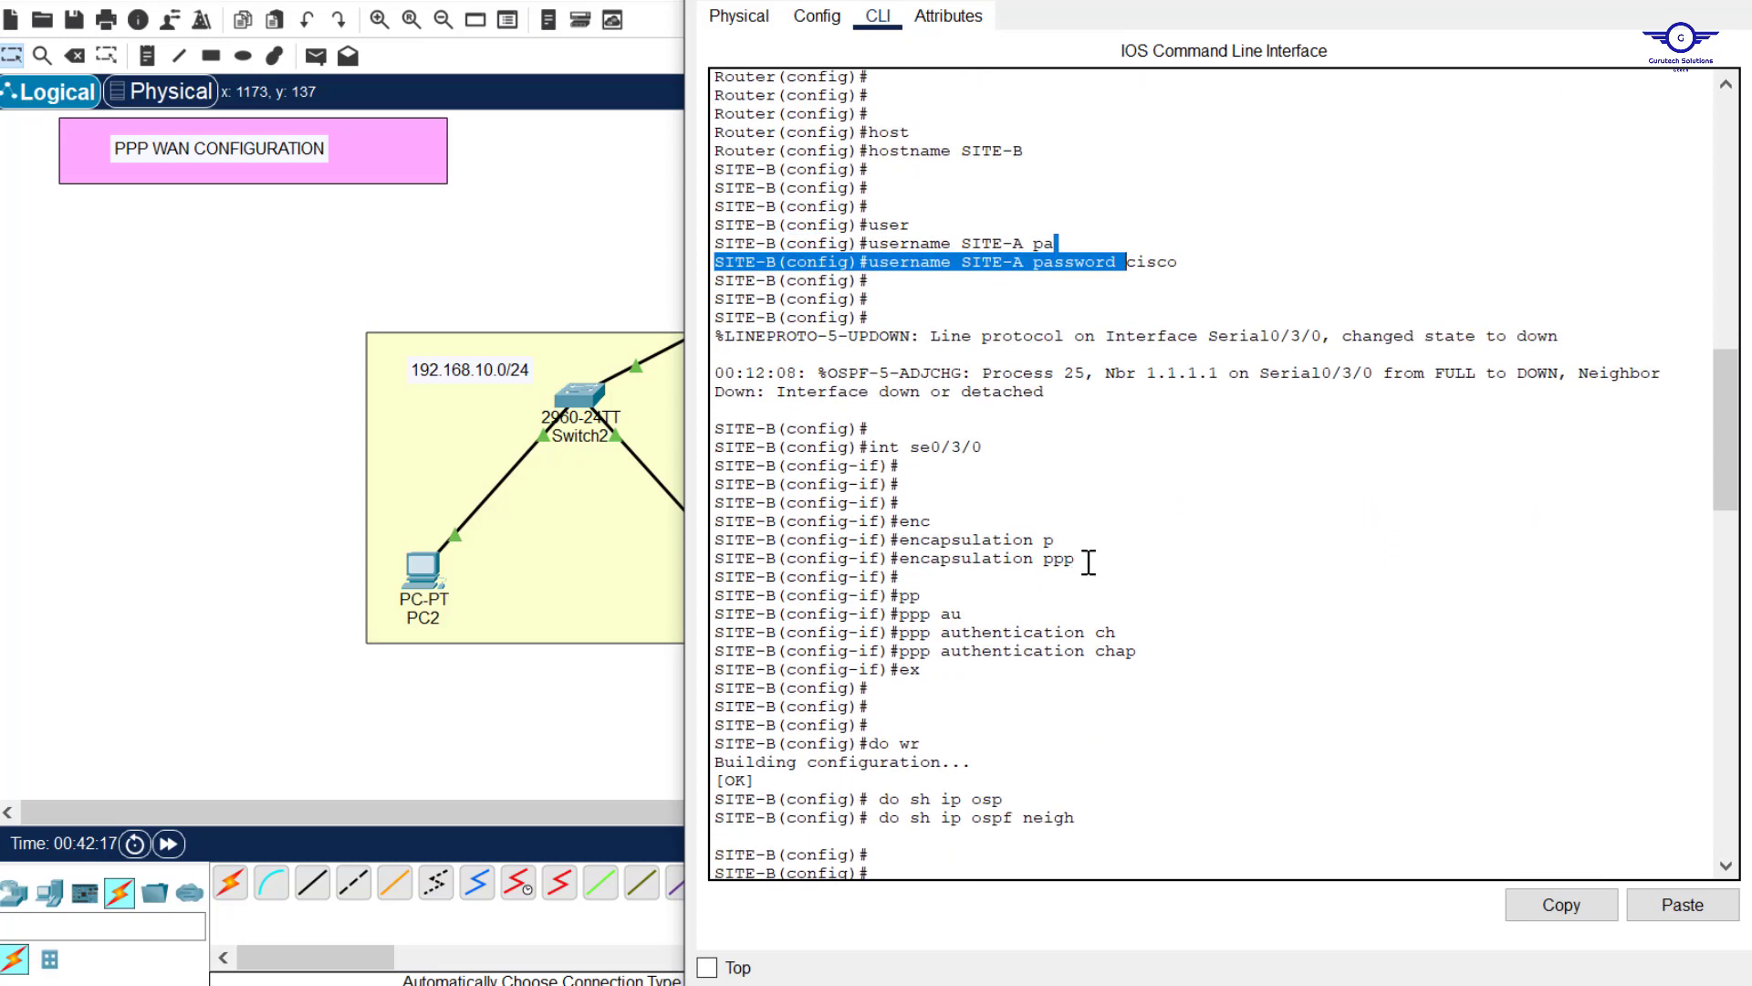
pyautogui.moveTo(1086, 558); pyautogui.dragTo(910, 560)
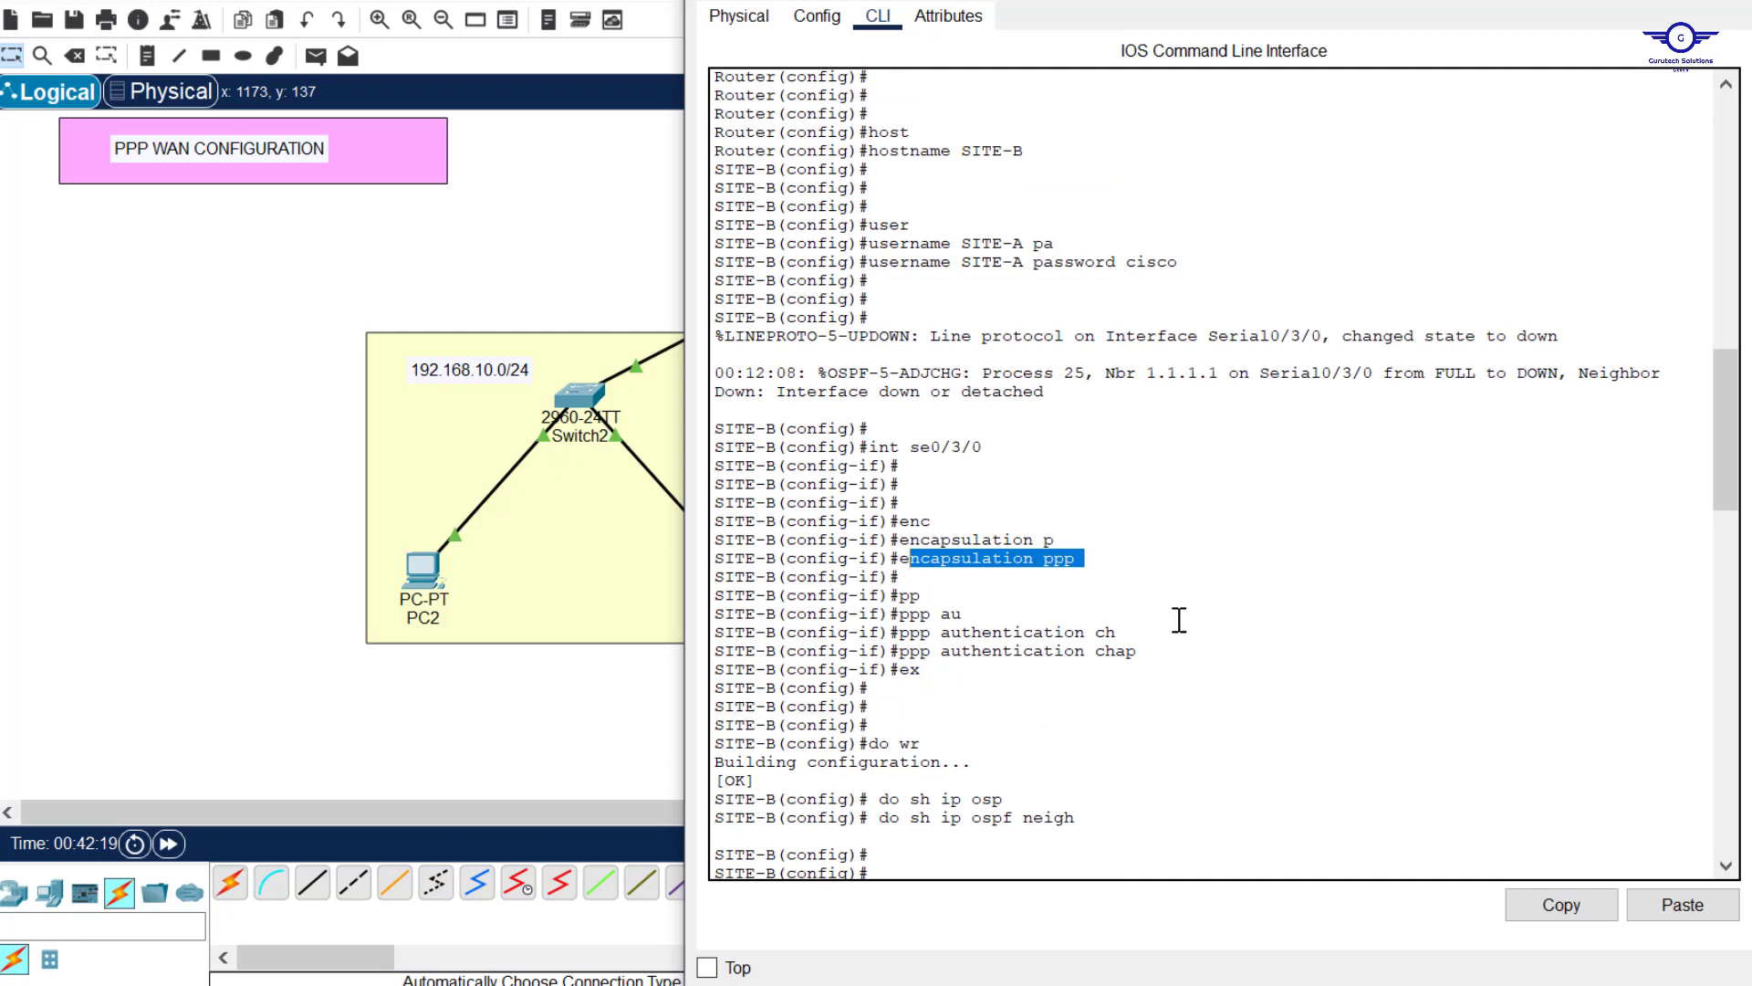
pyautogui.moveTo(1147, 651); pyautogui.dragTo(940, 651)
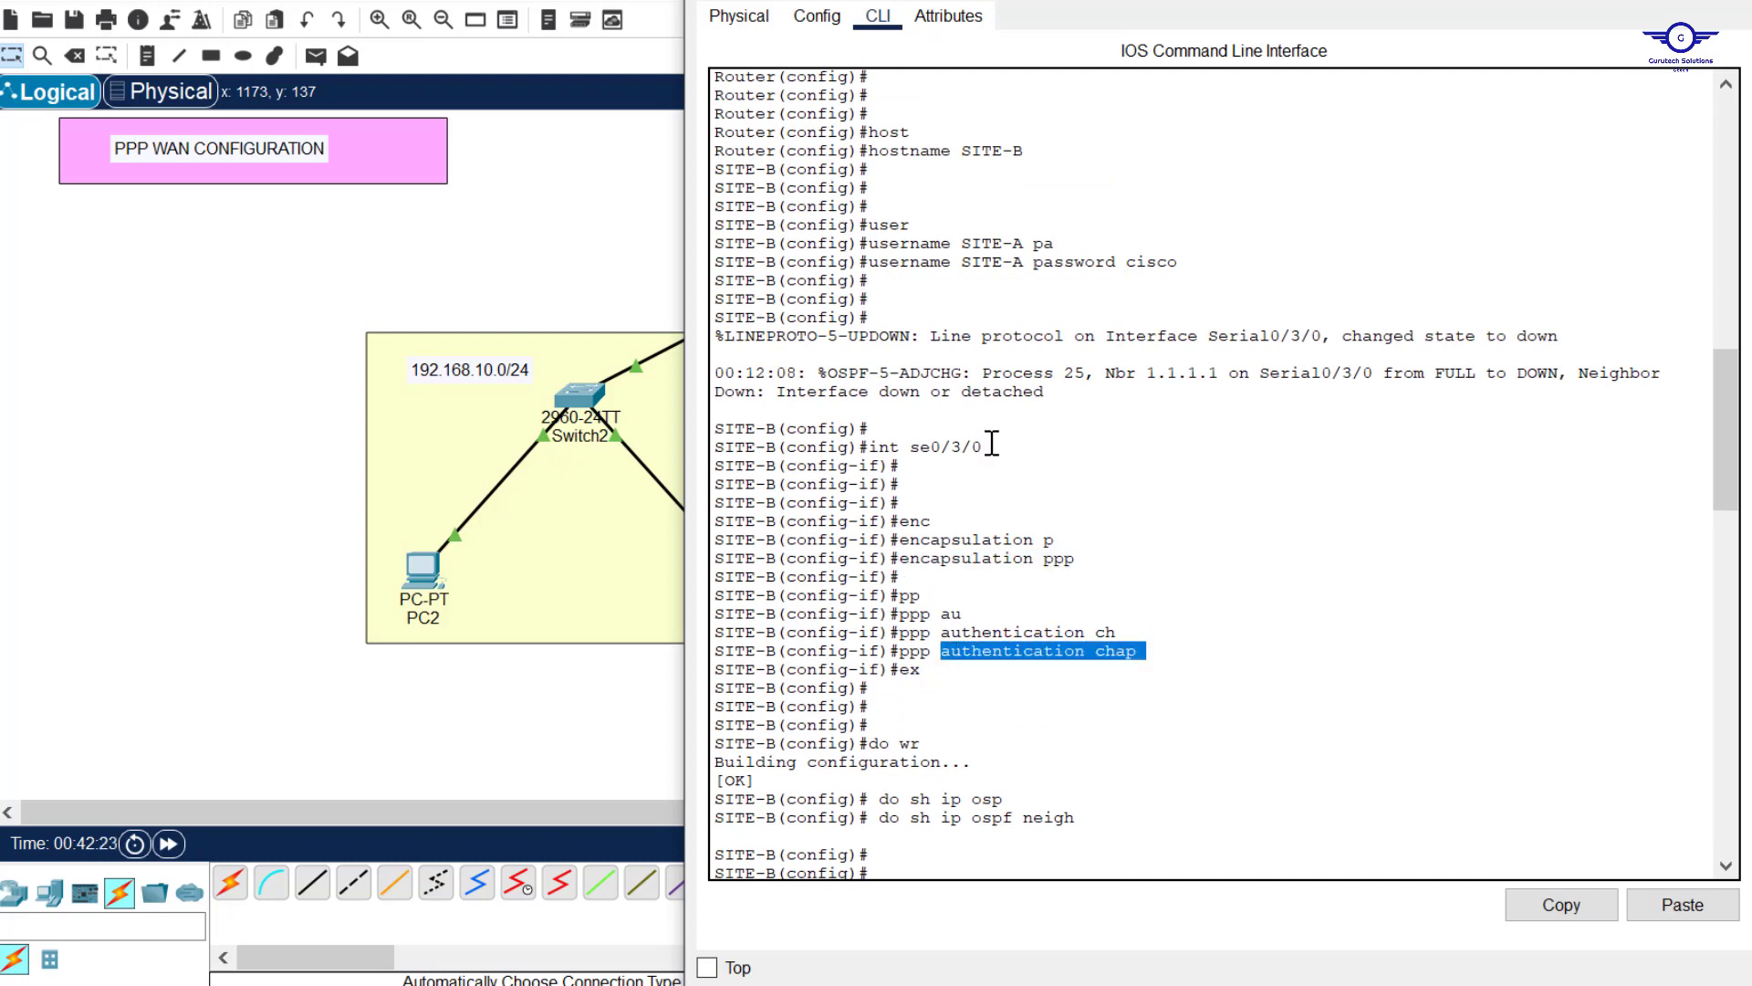
pyautogui.moveTo(987, 446); pyautogui.dragTo(838, 446)
pyautogui.scroll(-3, 1200, 439)
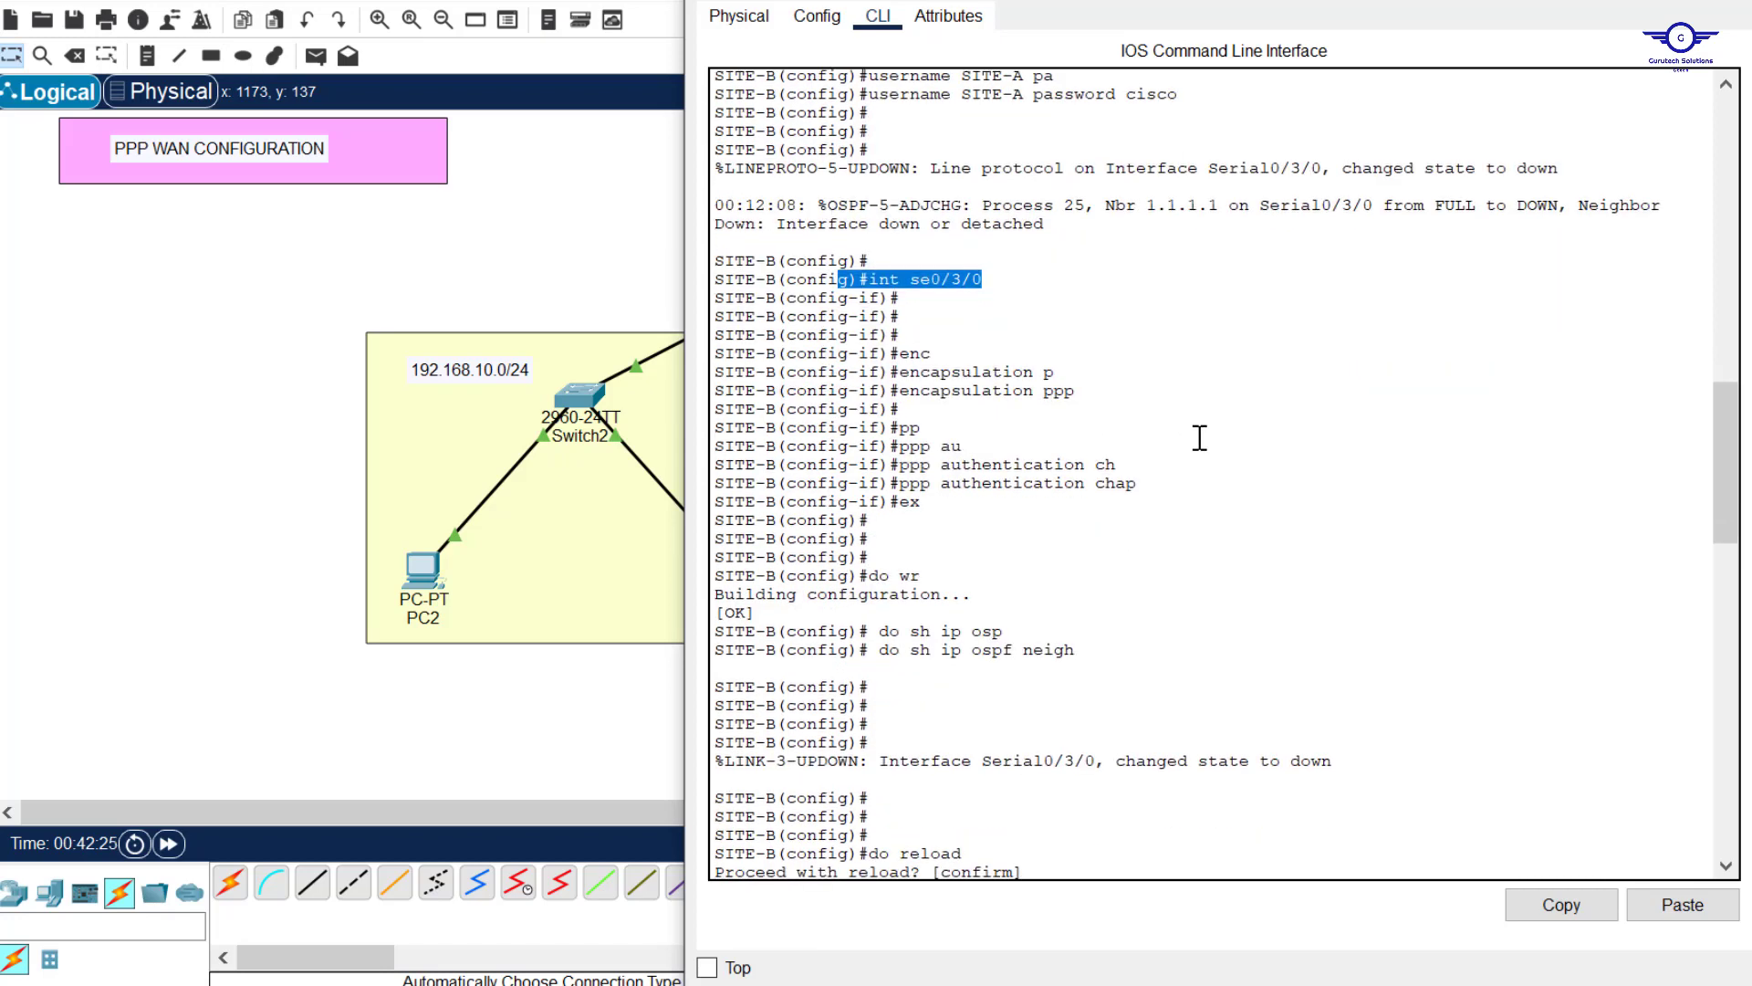
# - Enter privileged mode at the SITE-B# prompt and move the console aside
pyautogui.press('Return')
pyautogui.press('Return')
pyautogui.press('Return')
pyautogui.press('Return')
pyautogui.press('Return')
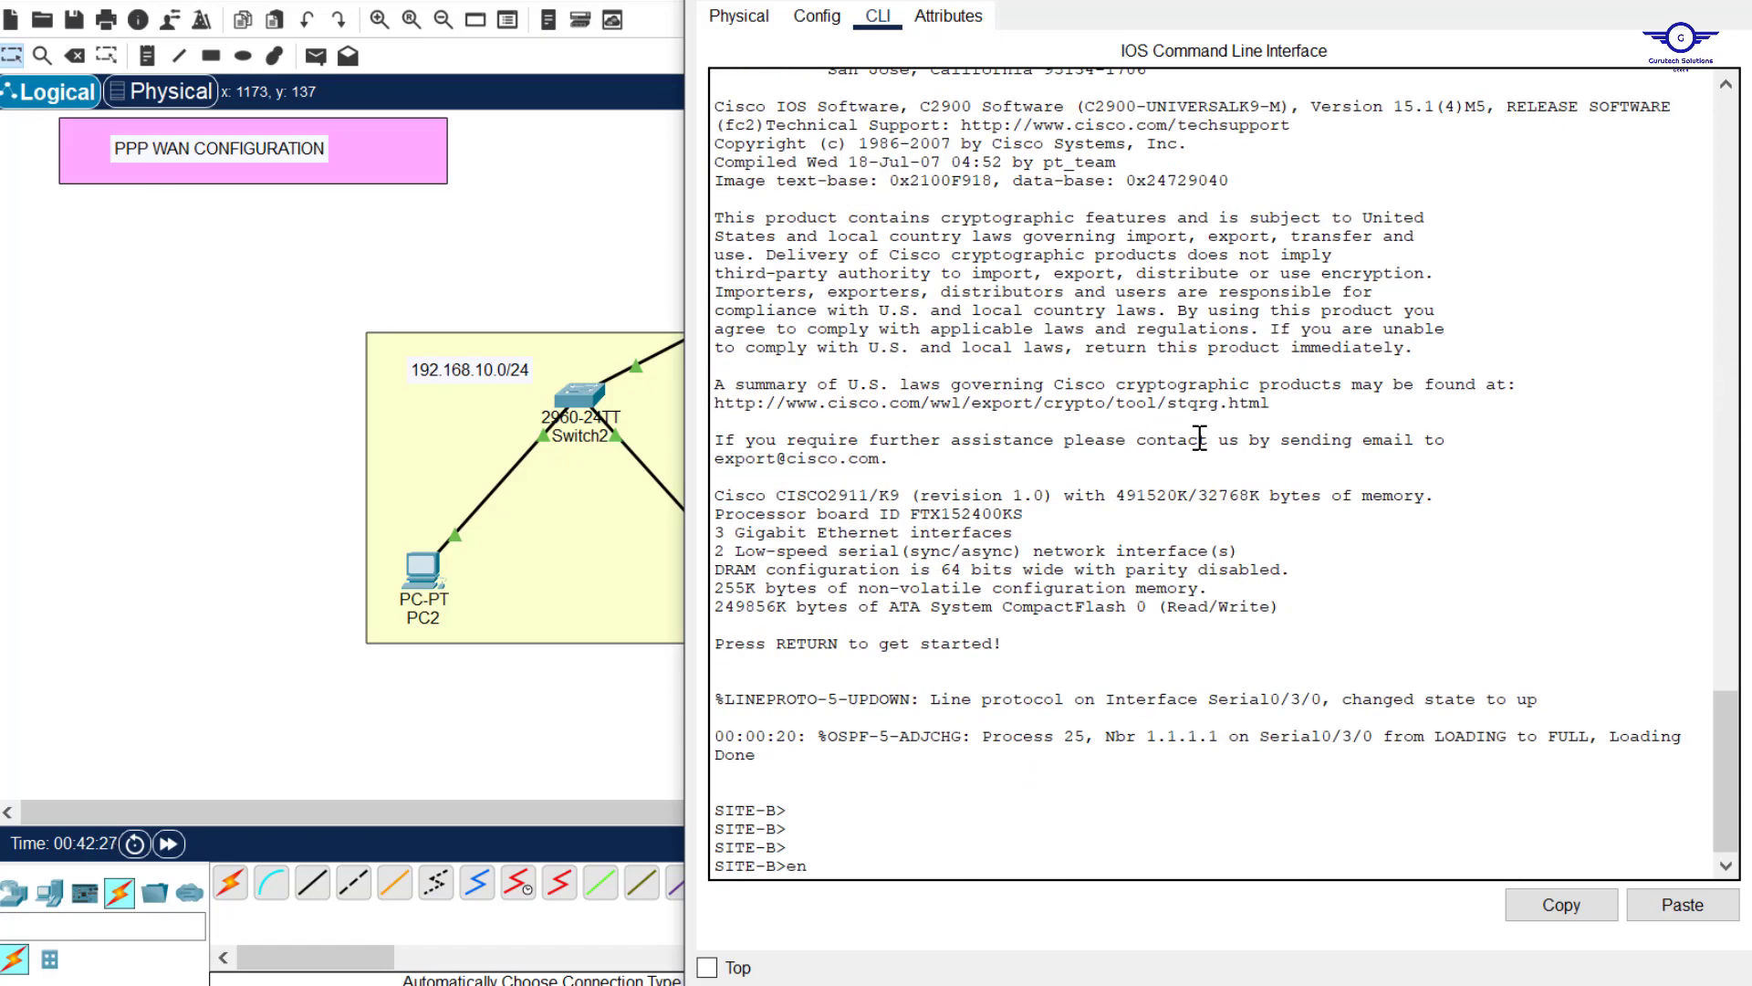
pyautogui.press('Return')
pyautogui.press('Return')
pyautogui.press('Return')
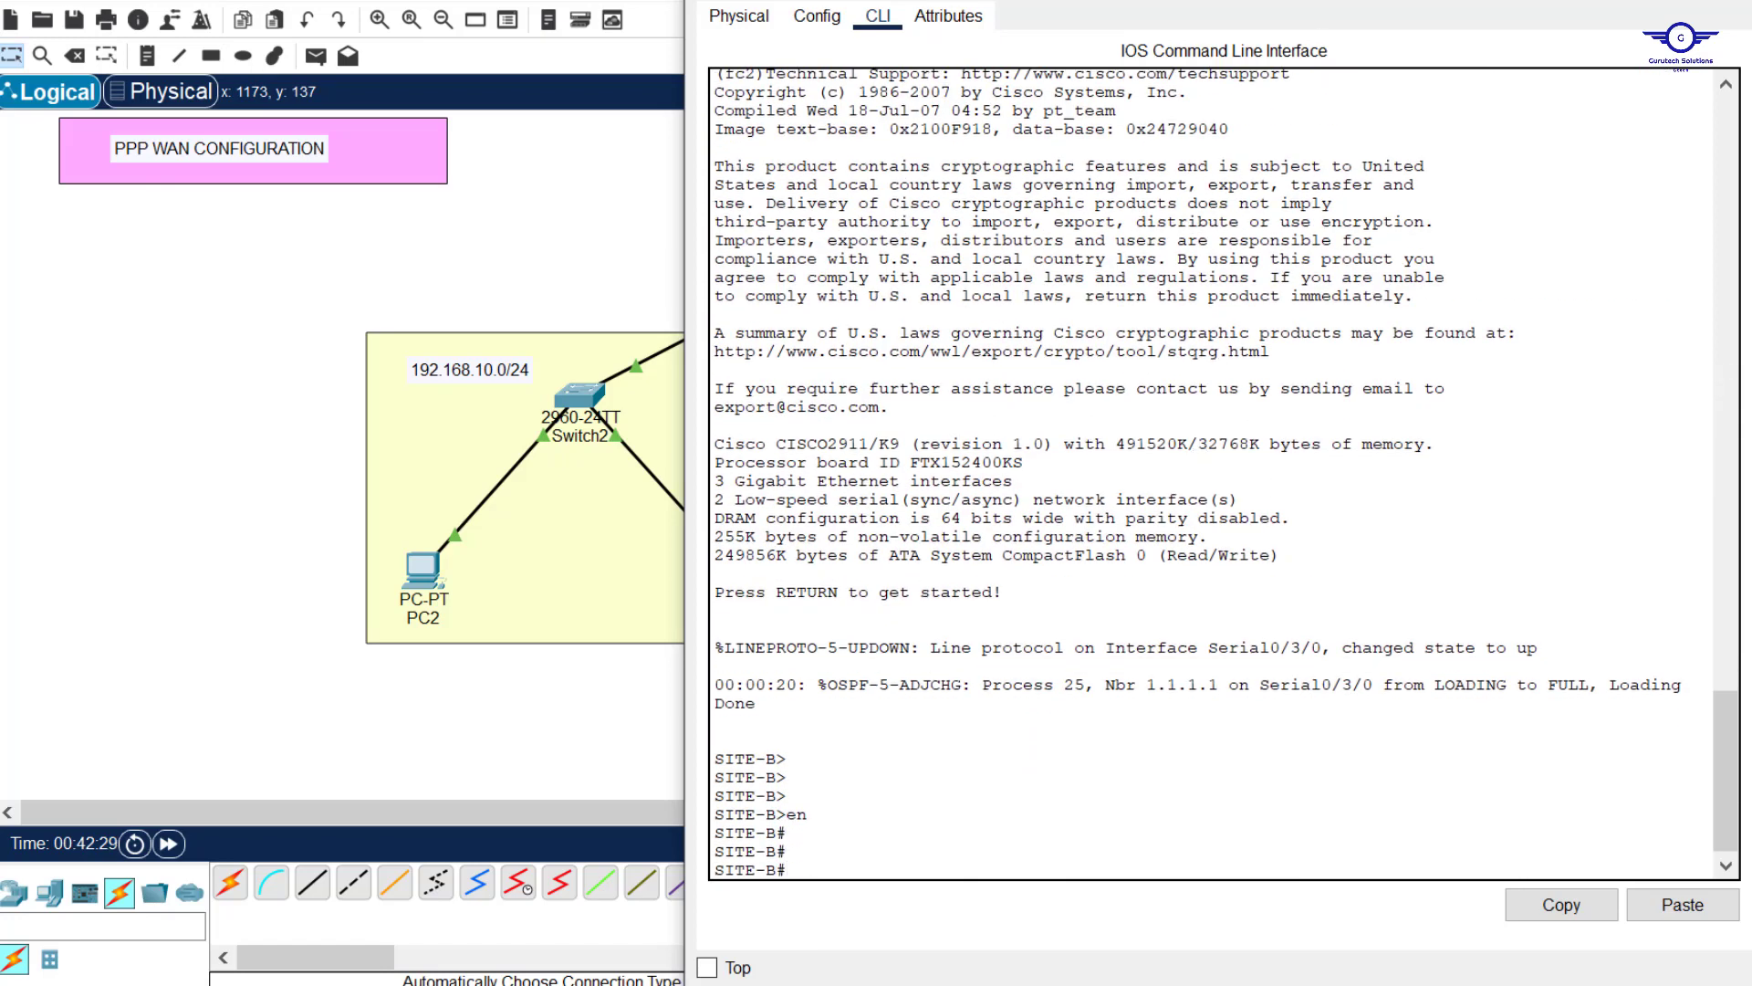
pyautogui.moveTo(1209, 1); pyautogui.dragTo(1263, 11)
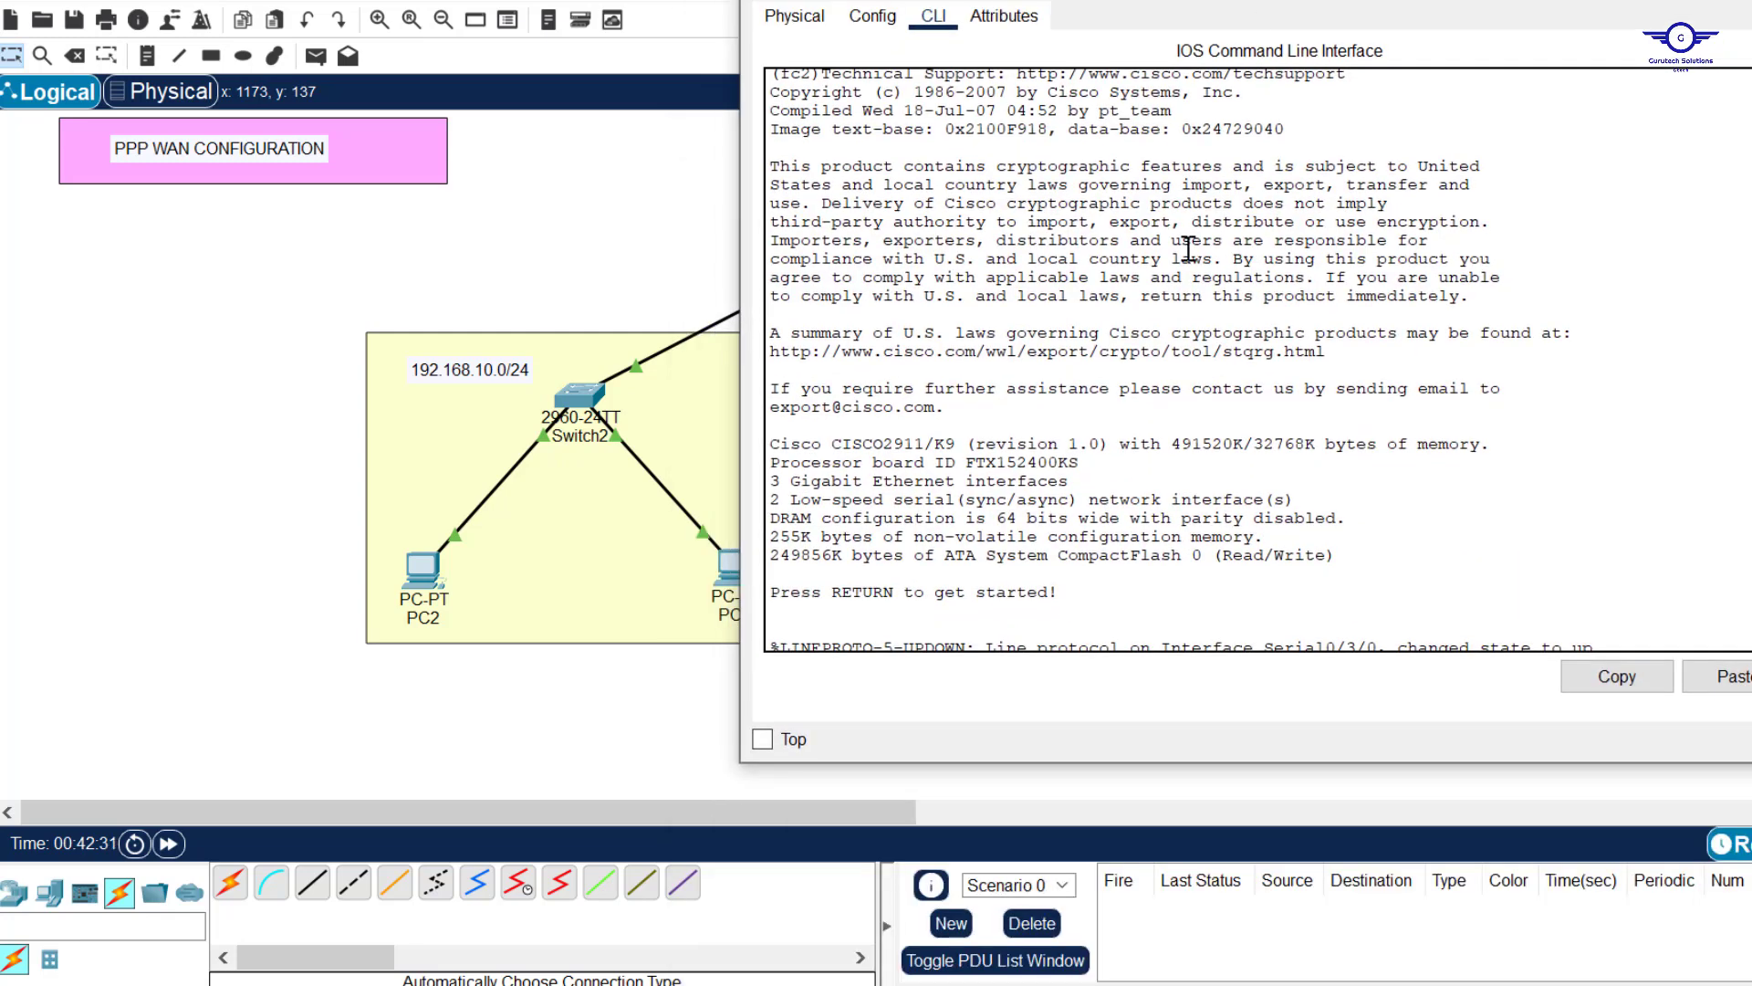
# - Run 'sh int se0/3/0' on SITE-B, confirming Encapsulation PPP and 21 packets/1428 bytes received
pyautogui.scroll(-5, 1189, 247)
pyautogui.write('sh')
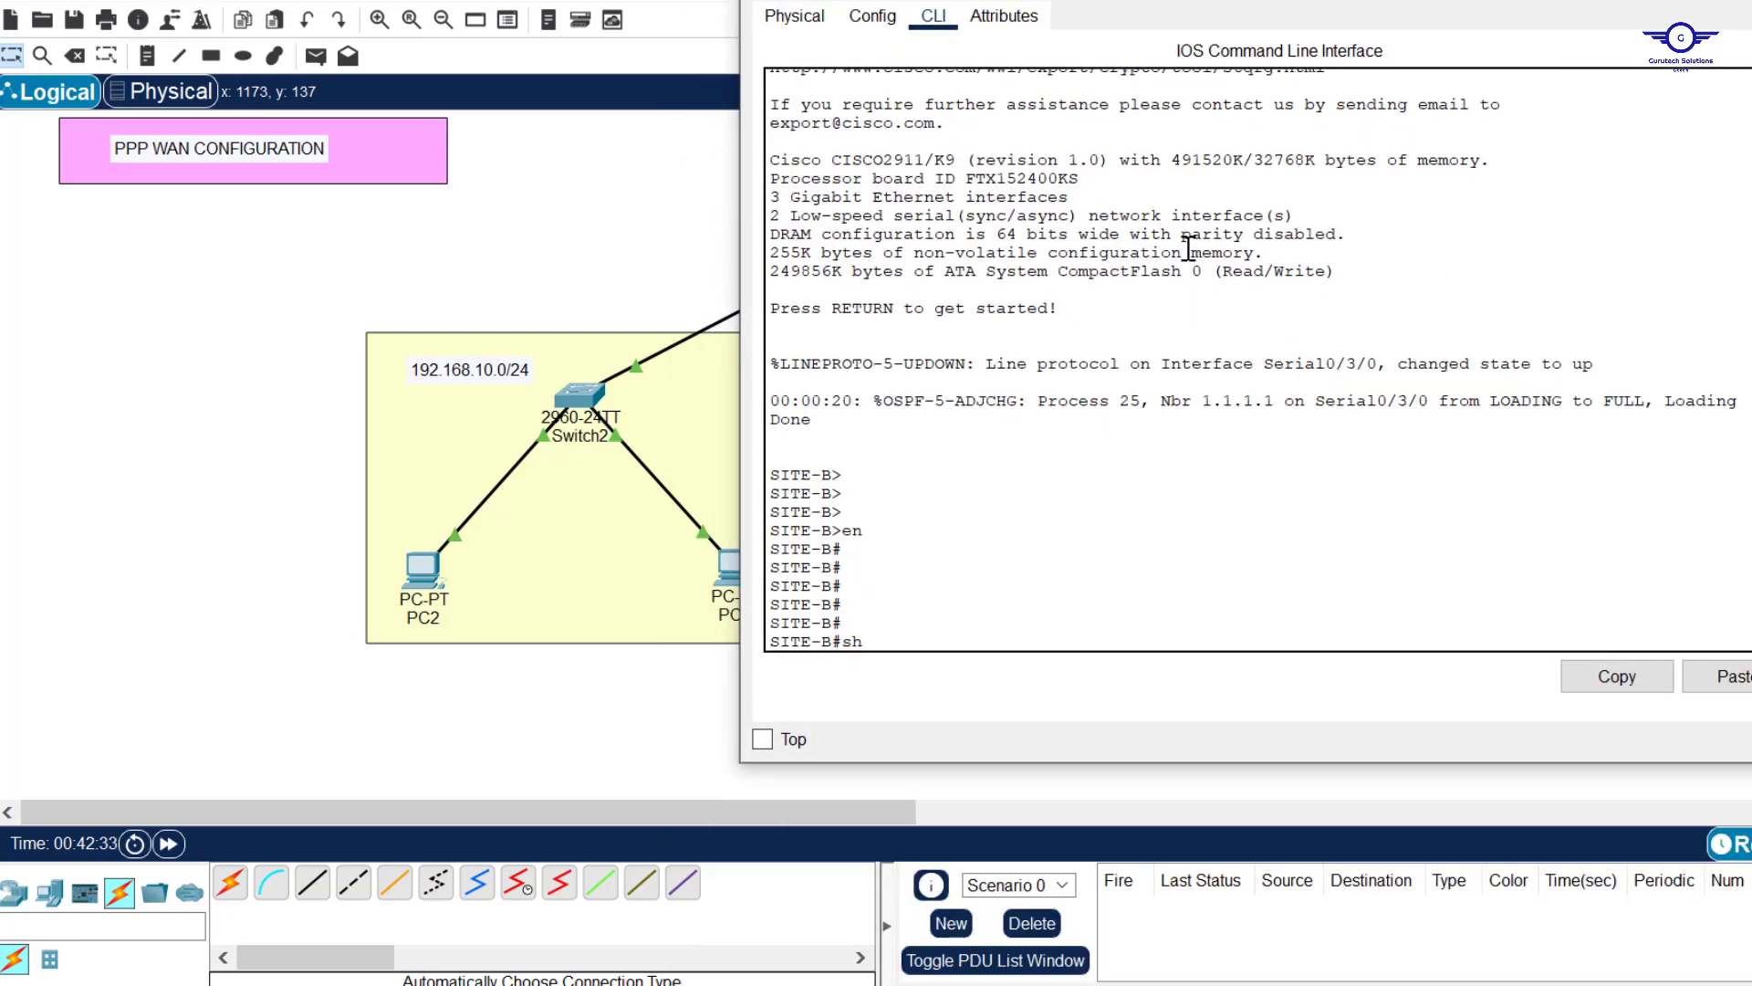
pyautogui.write(' int se0/3/0')
pyautogui.press('Return')
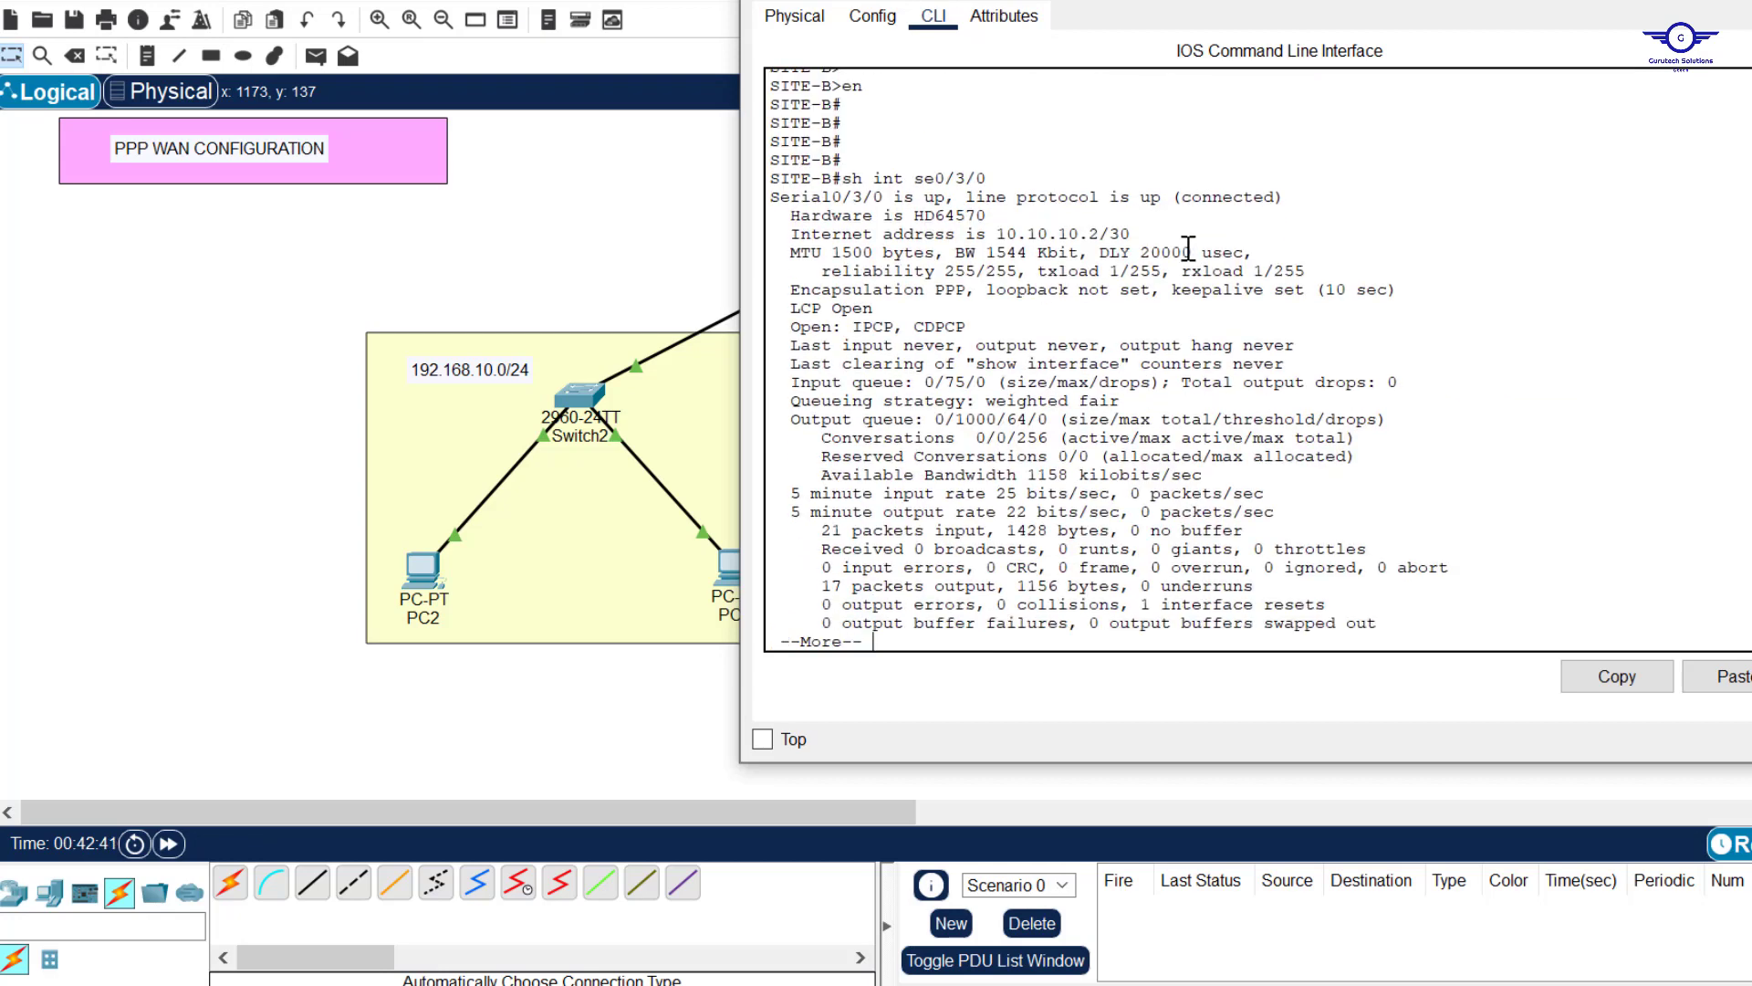
pyautogui.moveTo(782, 272); pyautogui.dragTo(967, 273)
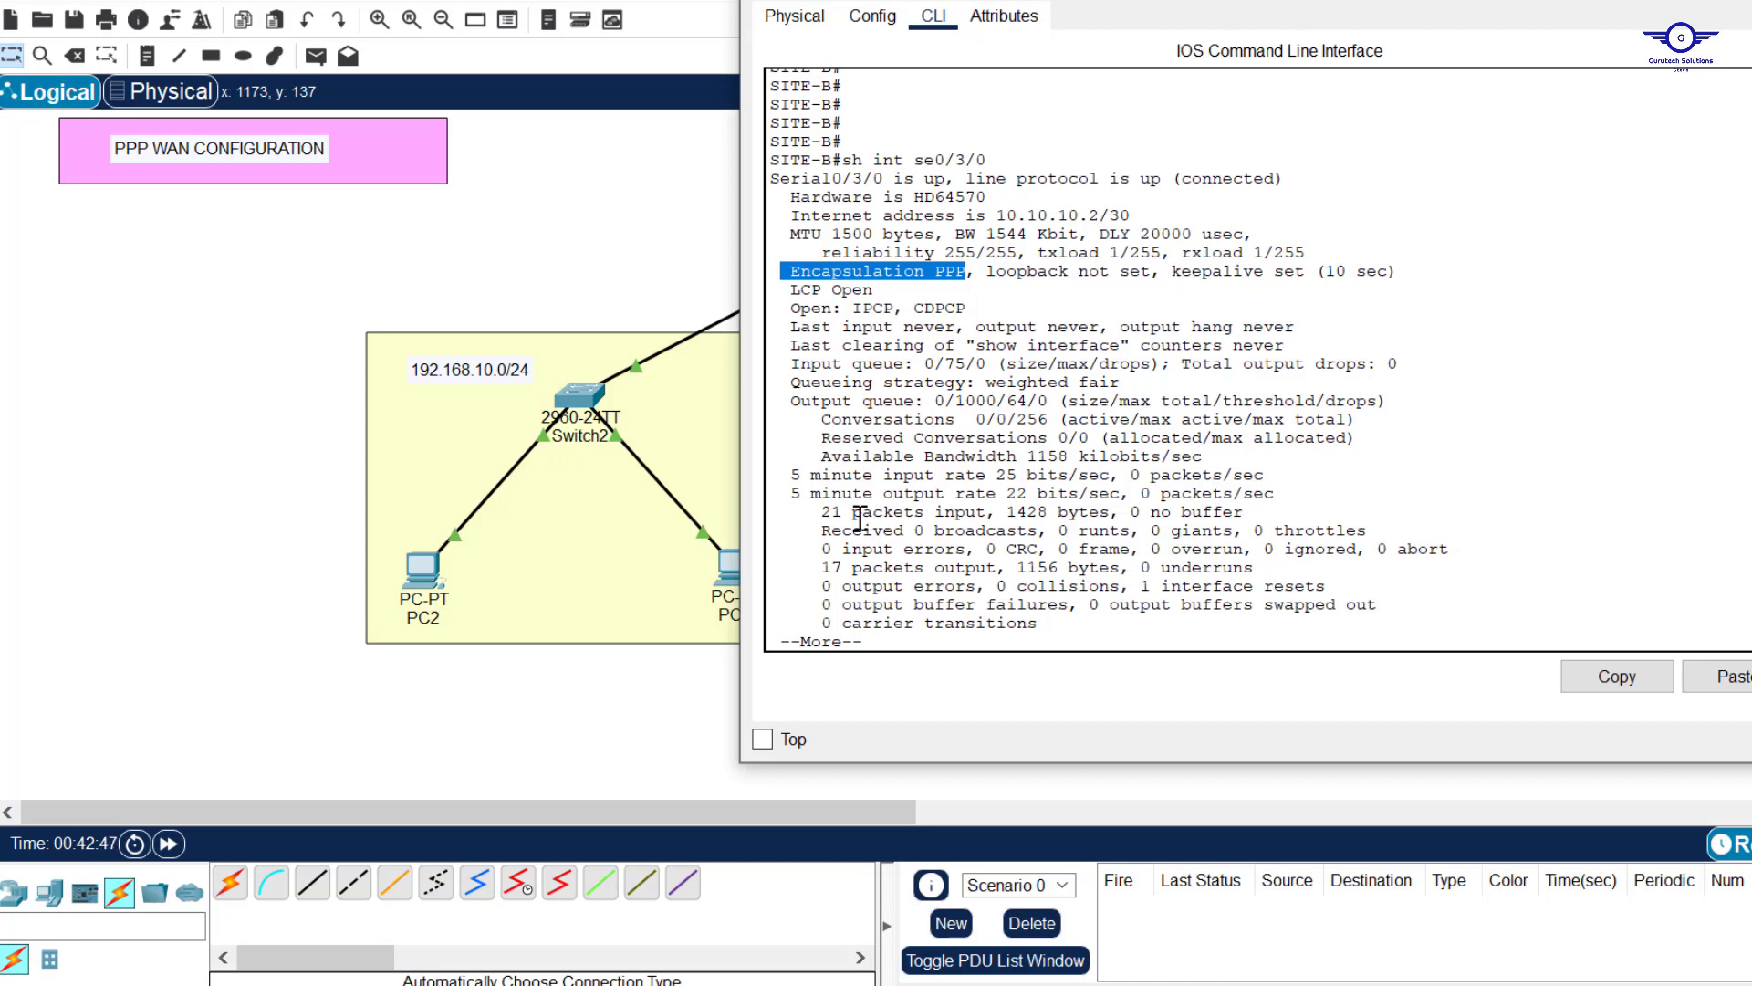
pyautogui.doubleClick(815, 508)
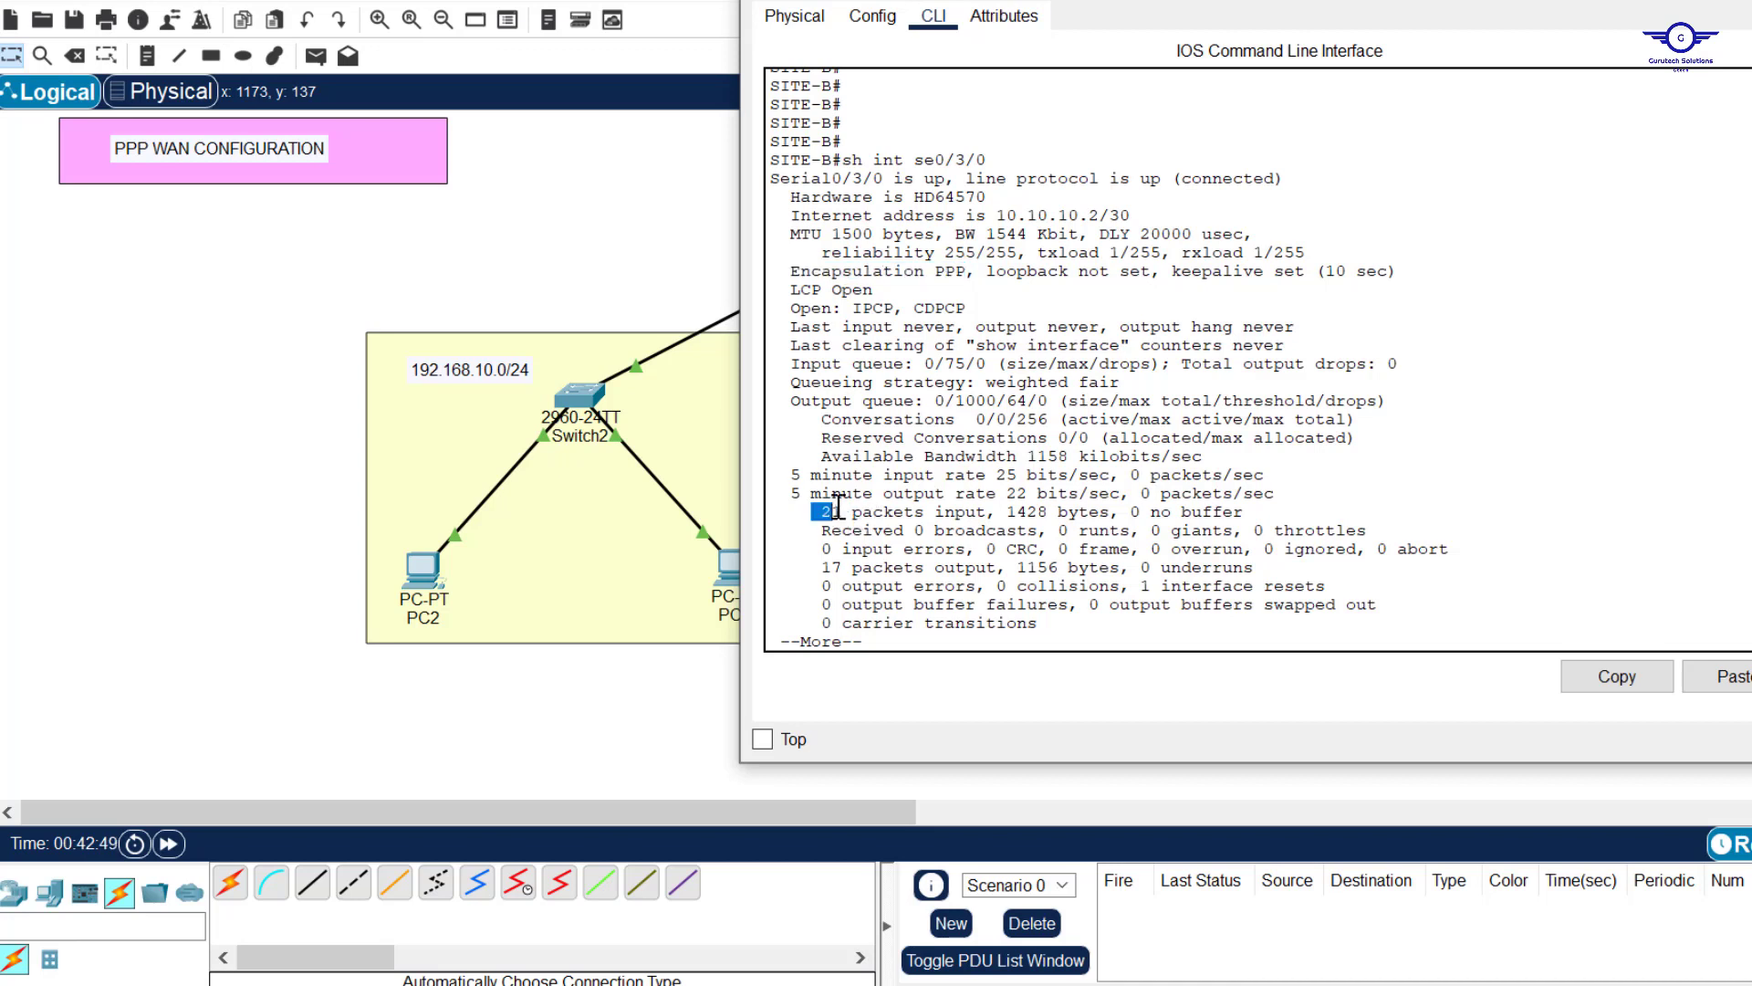
pyautogui.moveTo(1009, 508); pyautogui.dragTo(1047, 508)
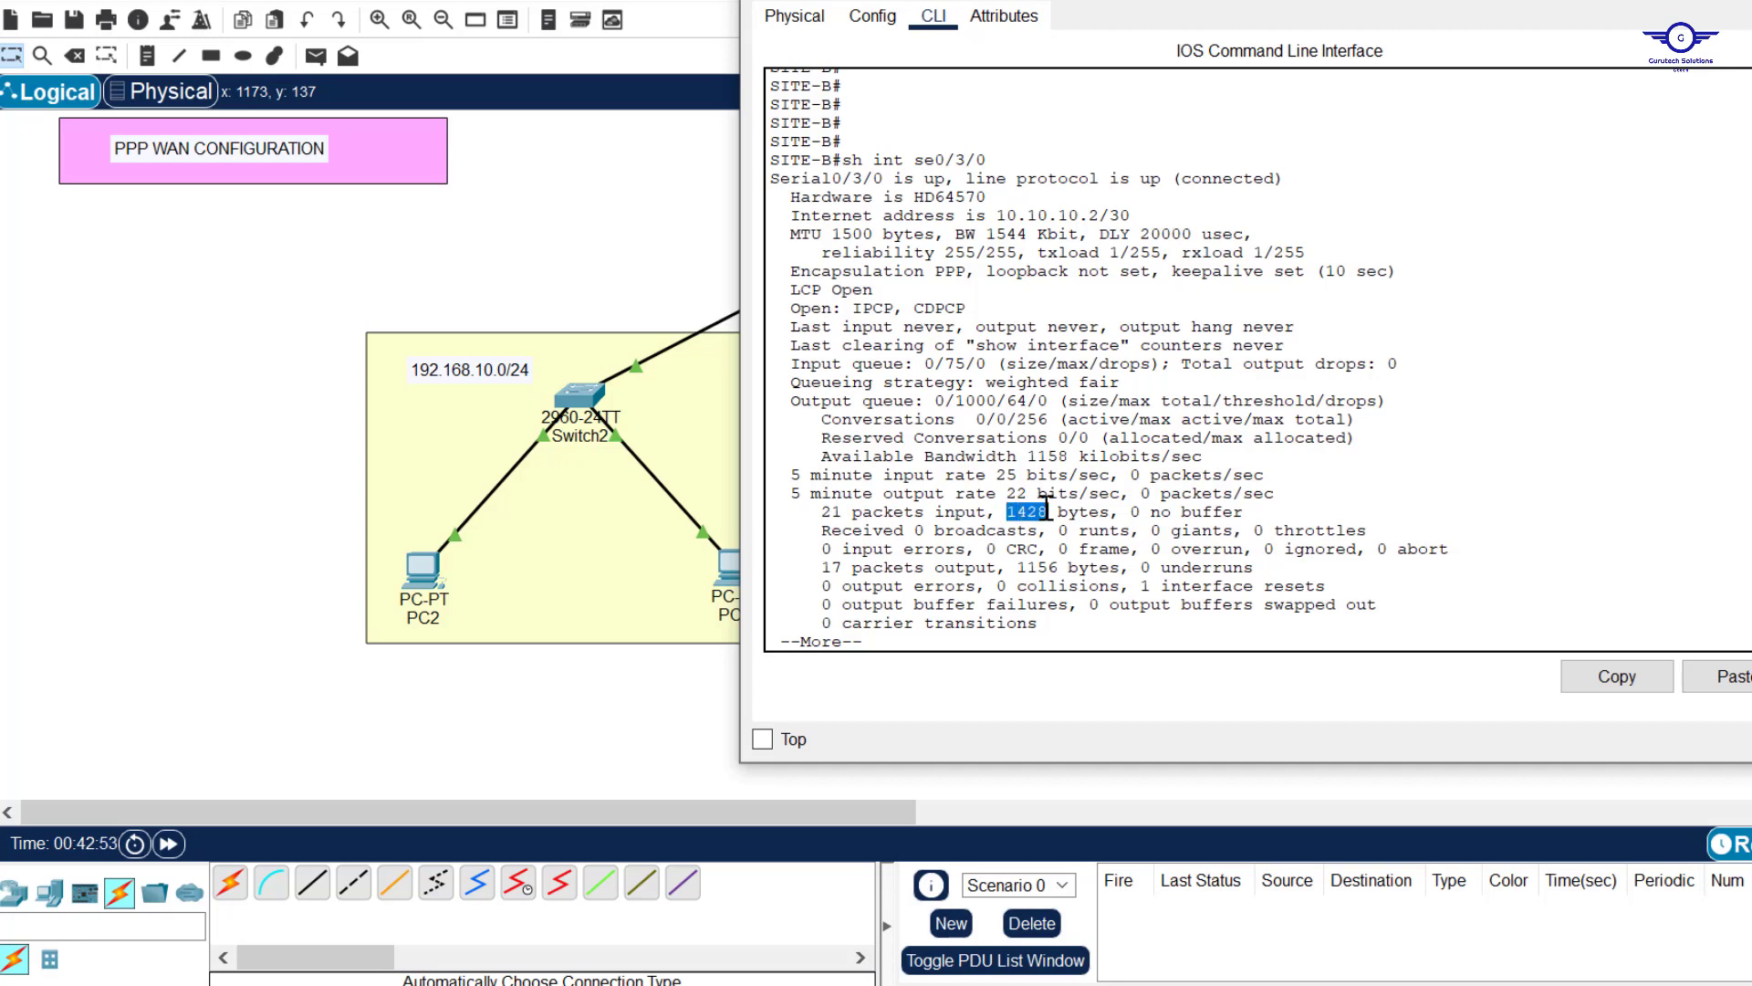
pyautogui.press('Return')
pyautogui.press('Return')
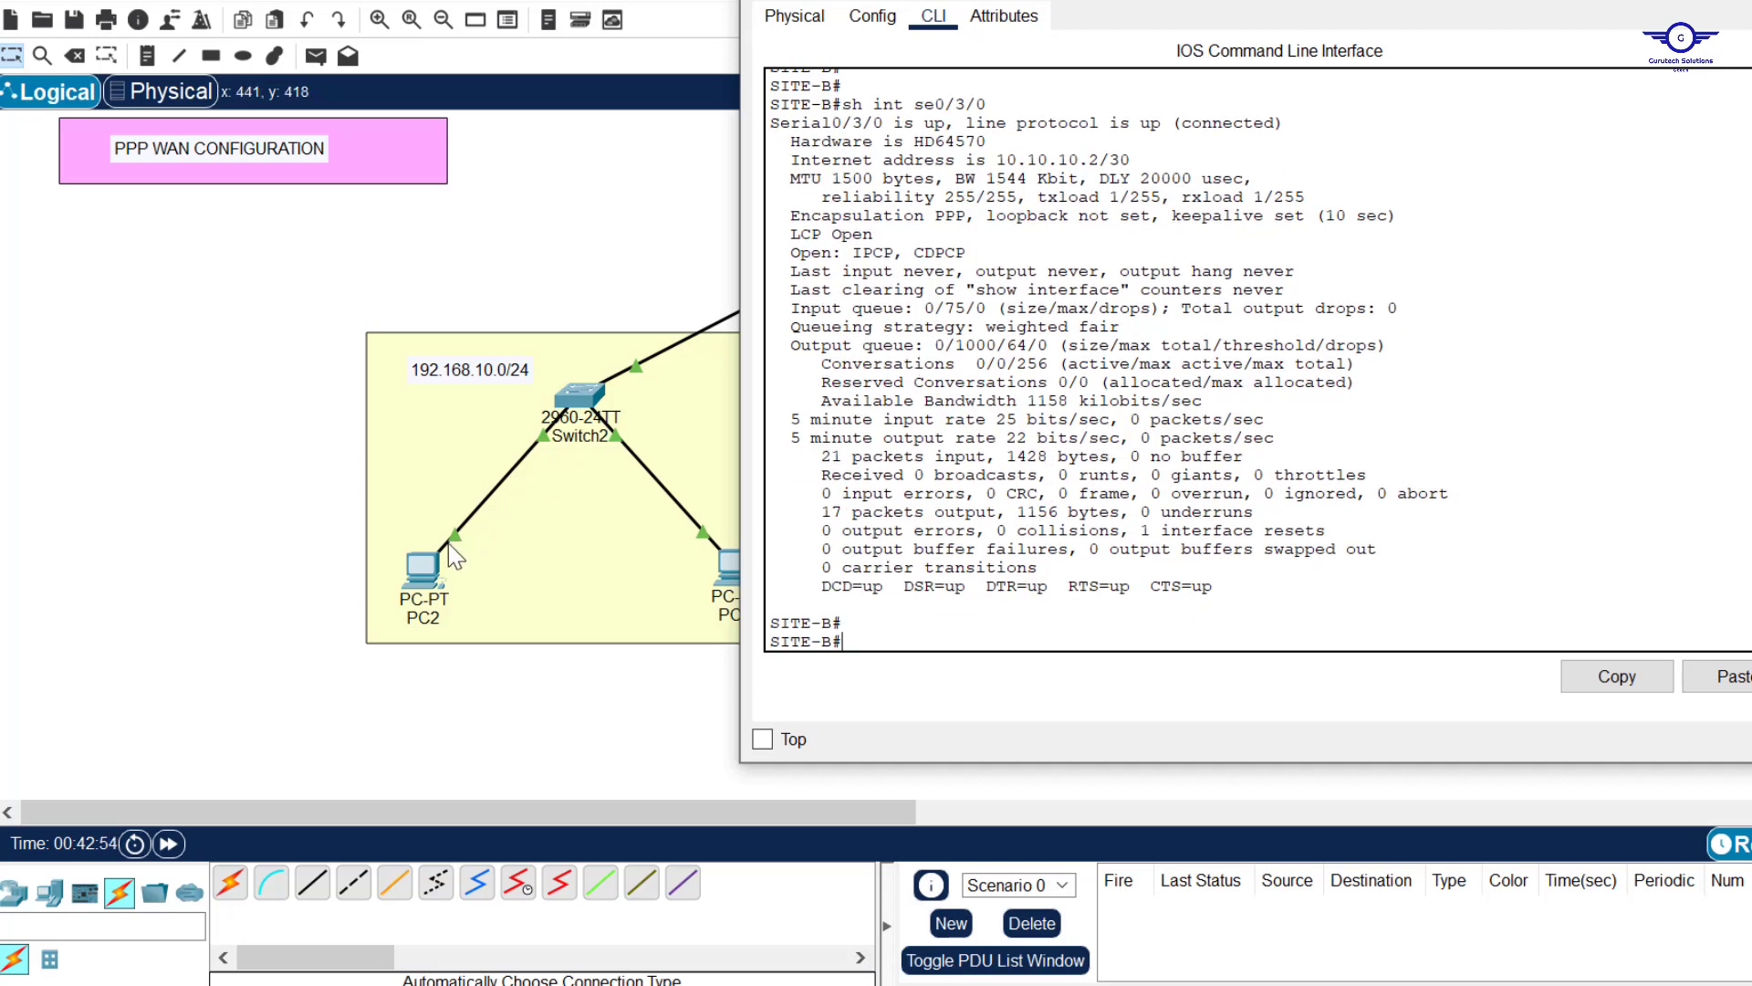
pyautogui.click(426, 570)
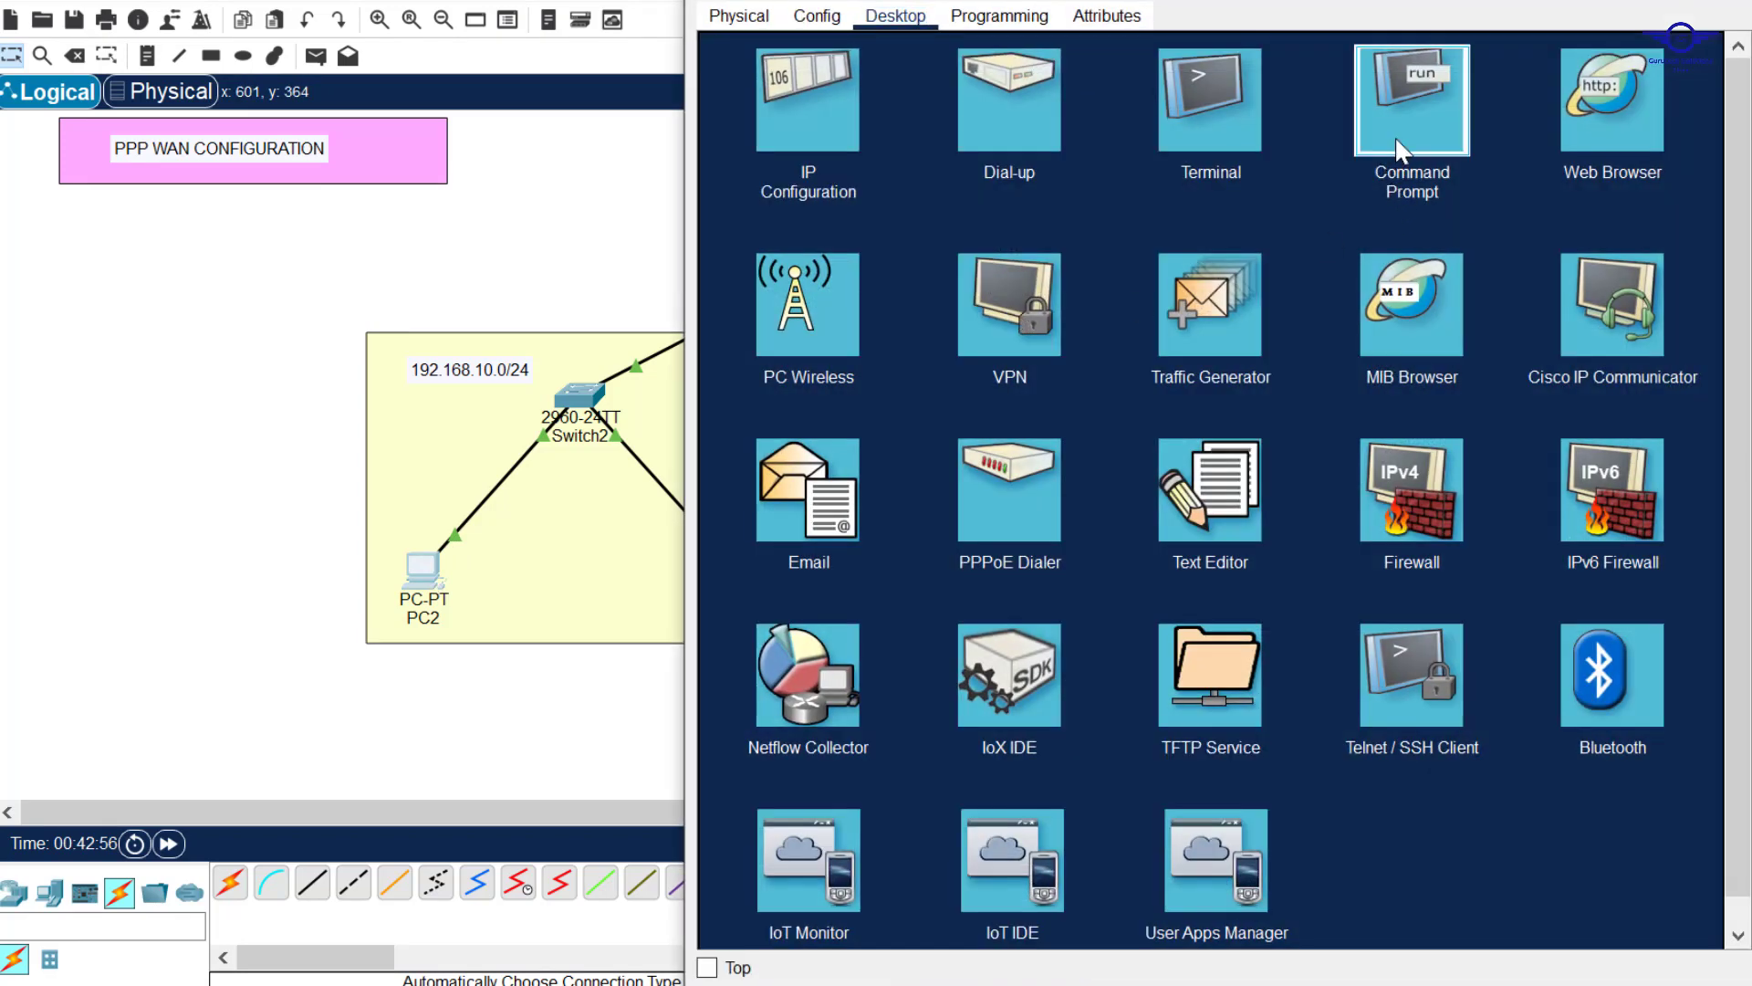
# - Rerun 'ping 192.168.20.10' from PC2's command prompt, getting 2 of 4 replies, then close PC2
pyautogui.click(1413, 101)
pyautogui.press('Up')
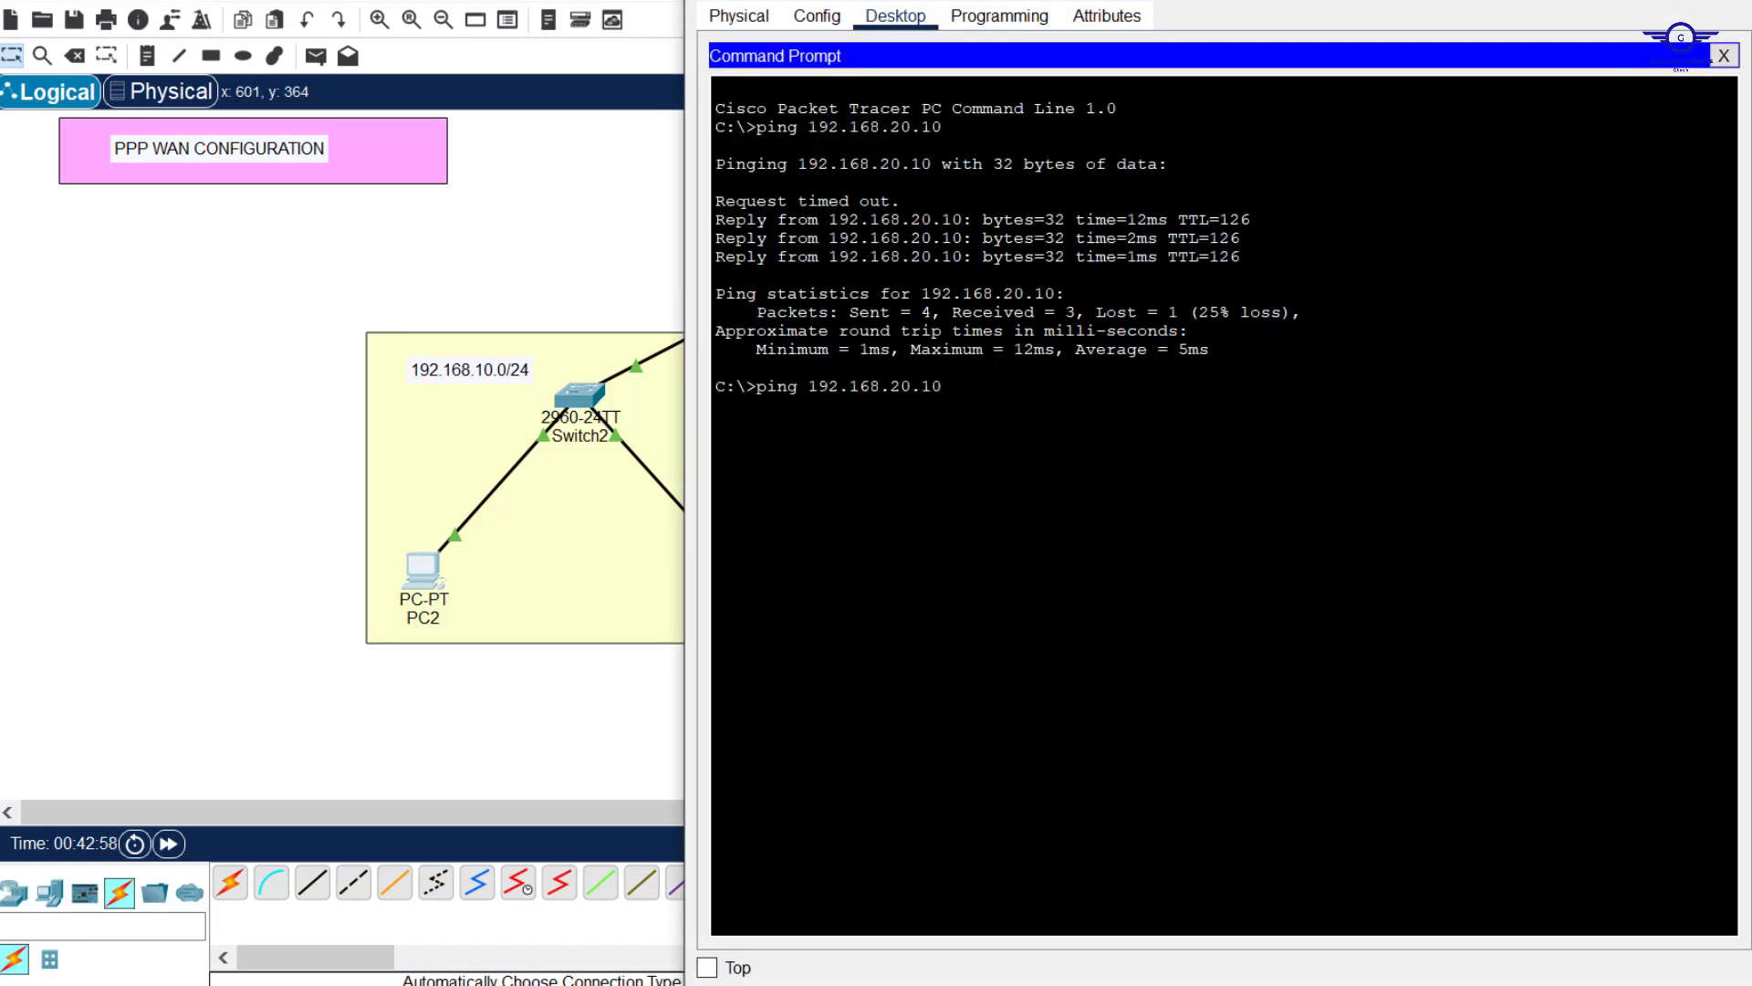
pyautogui.press('Return')
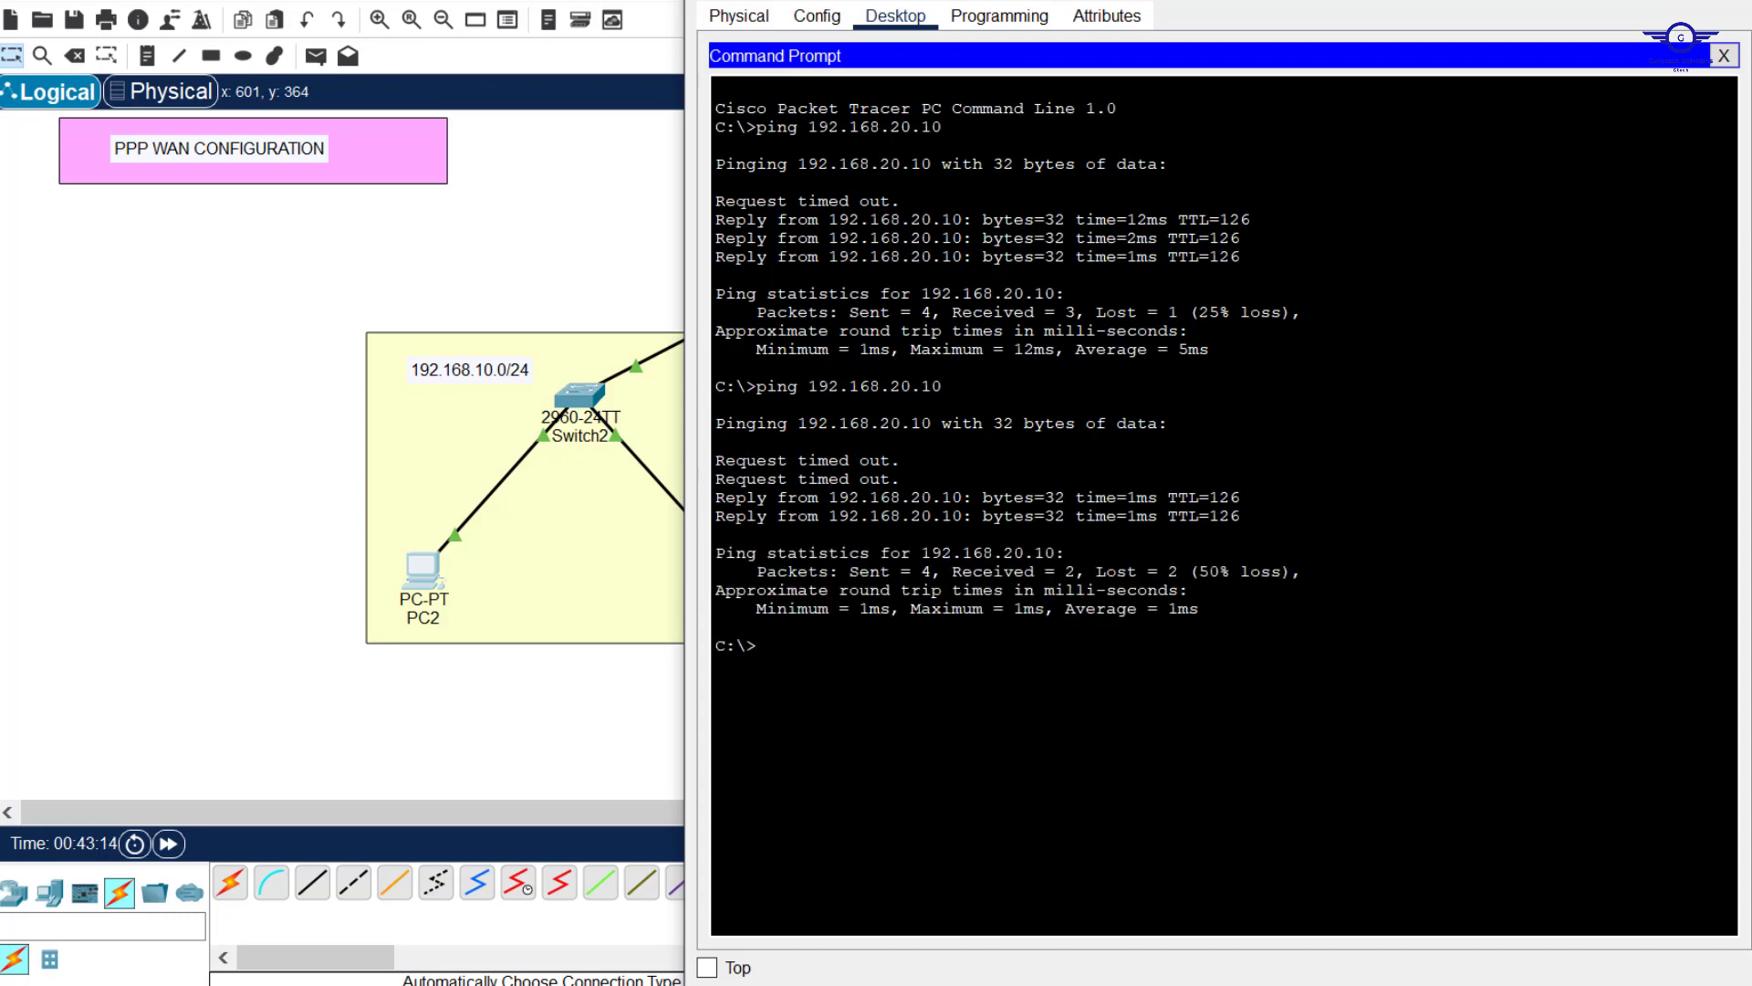
pyautogui.moveTo(900, 479); pyautogui.dragTo(714, 479)
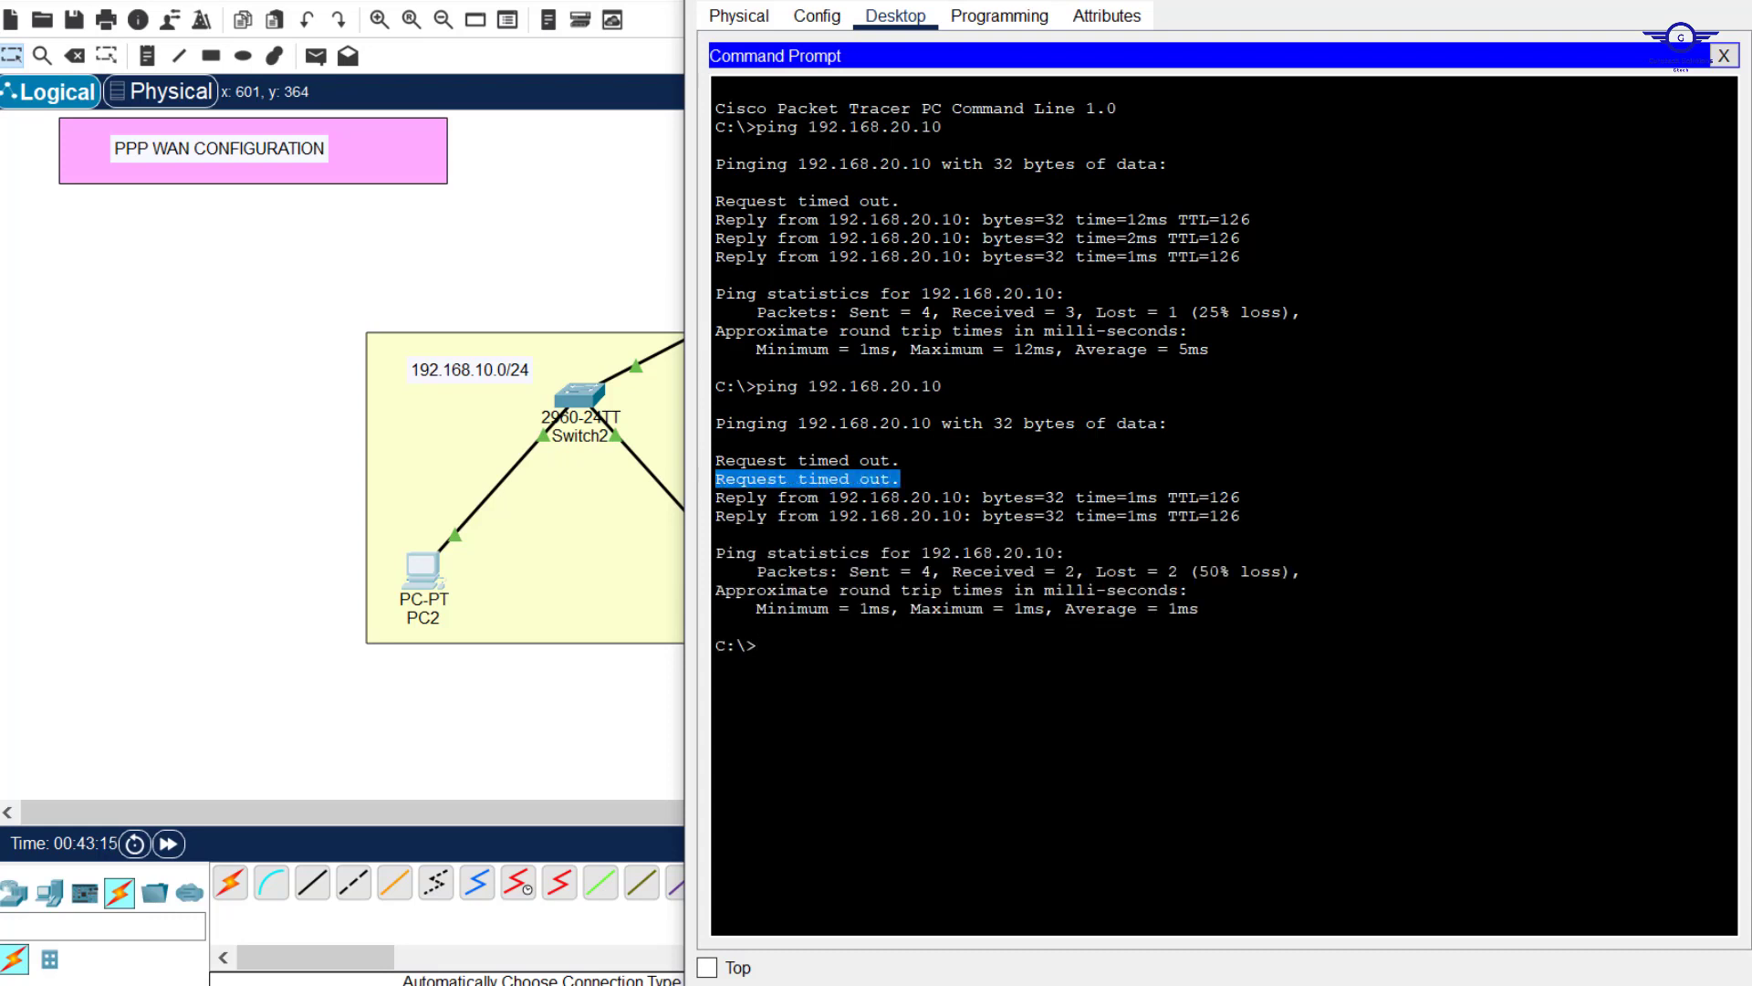
pyautogui.press('Up')
pyautogui.press('Return')
pyautogui.click(585, 126)
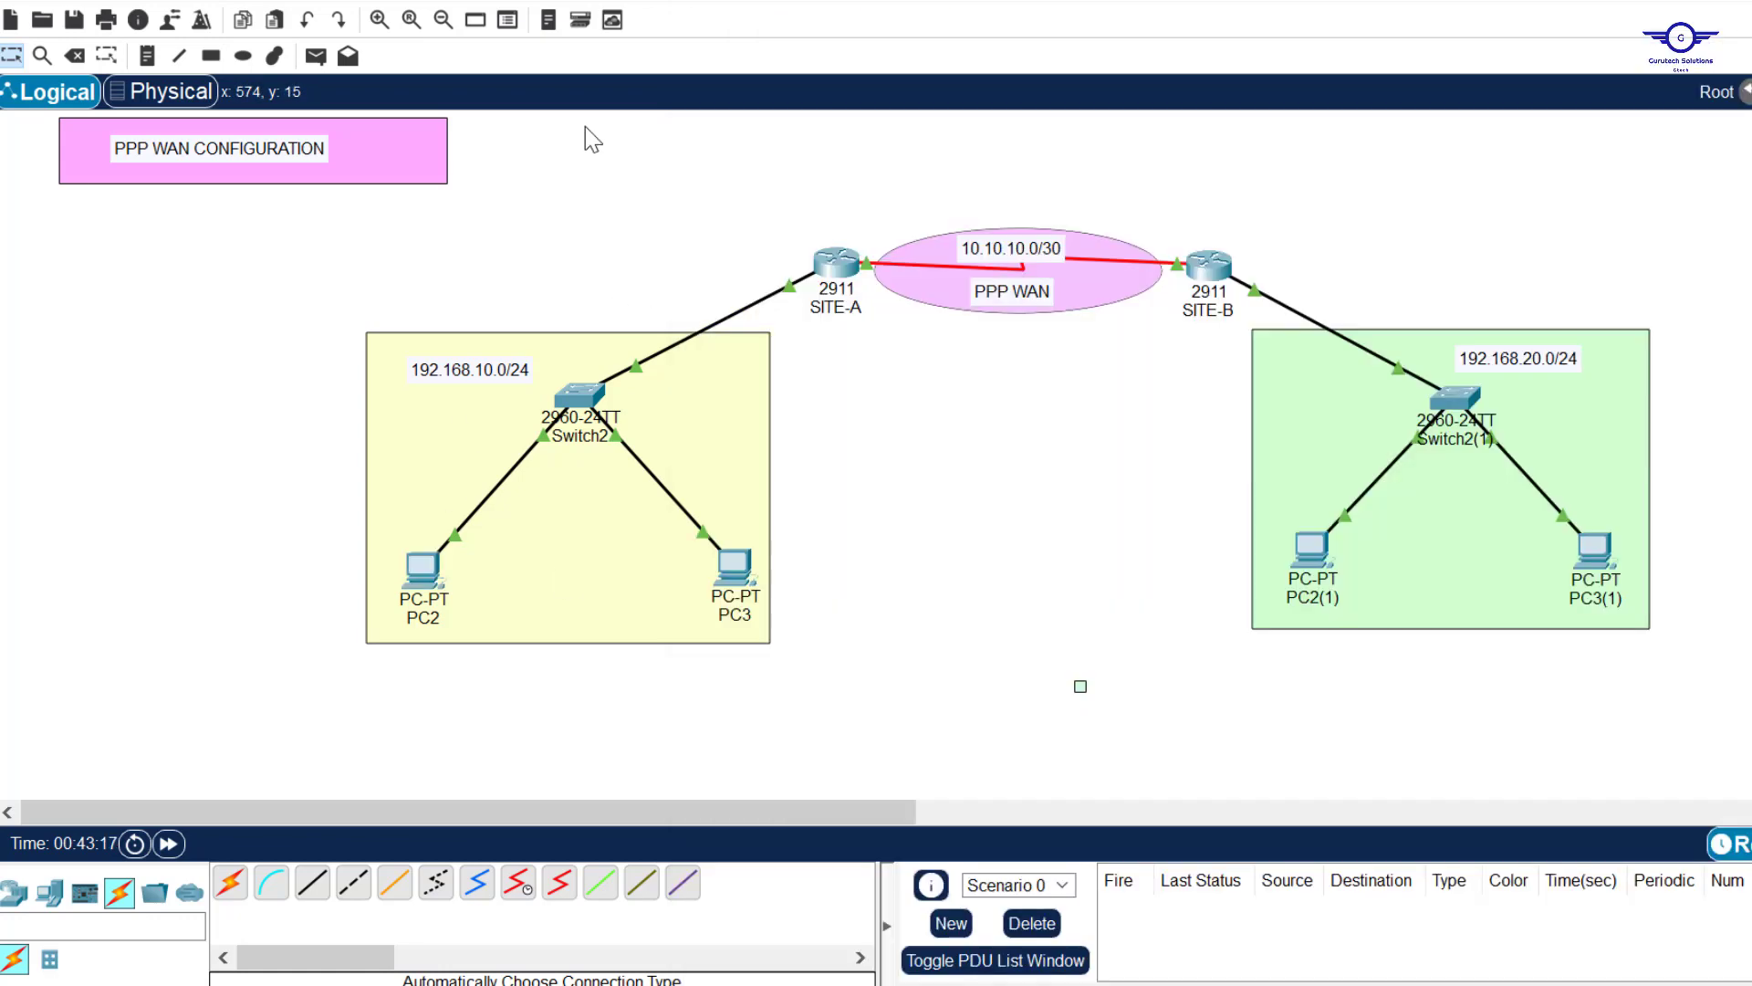
# - Recheck SITE-A's FULL OSPF neighbour and CHAP settings in its console, then close it
pyautogui.click(823, 269)
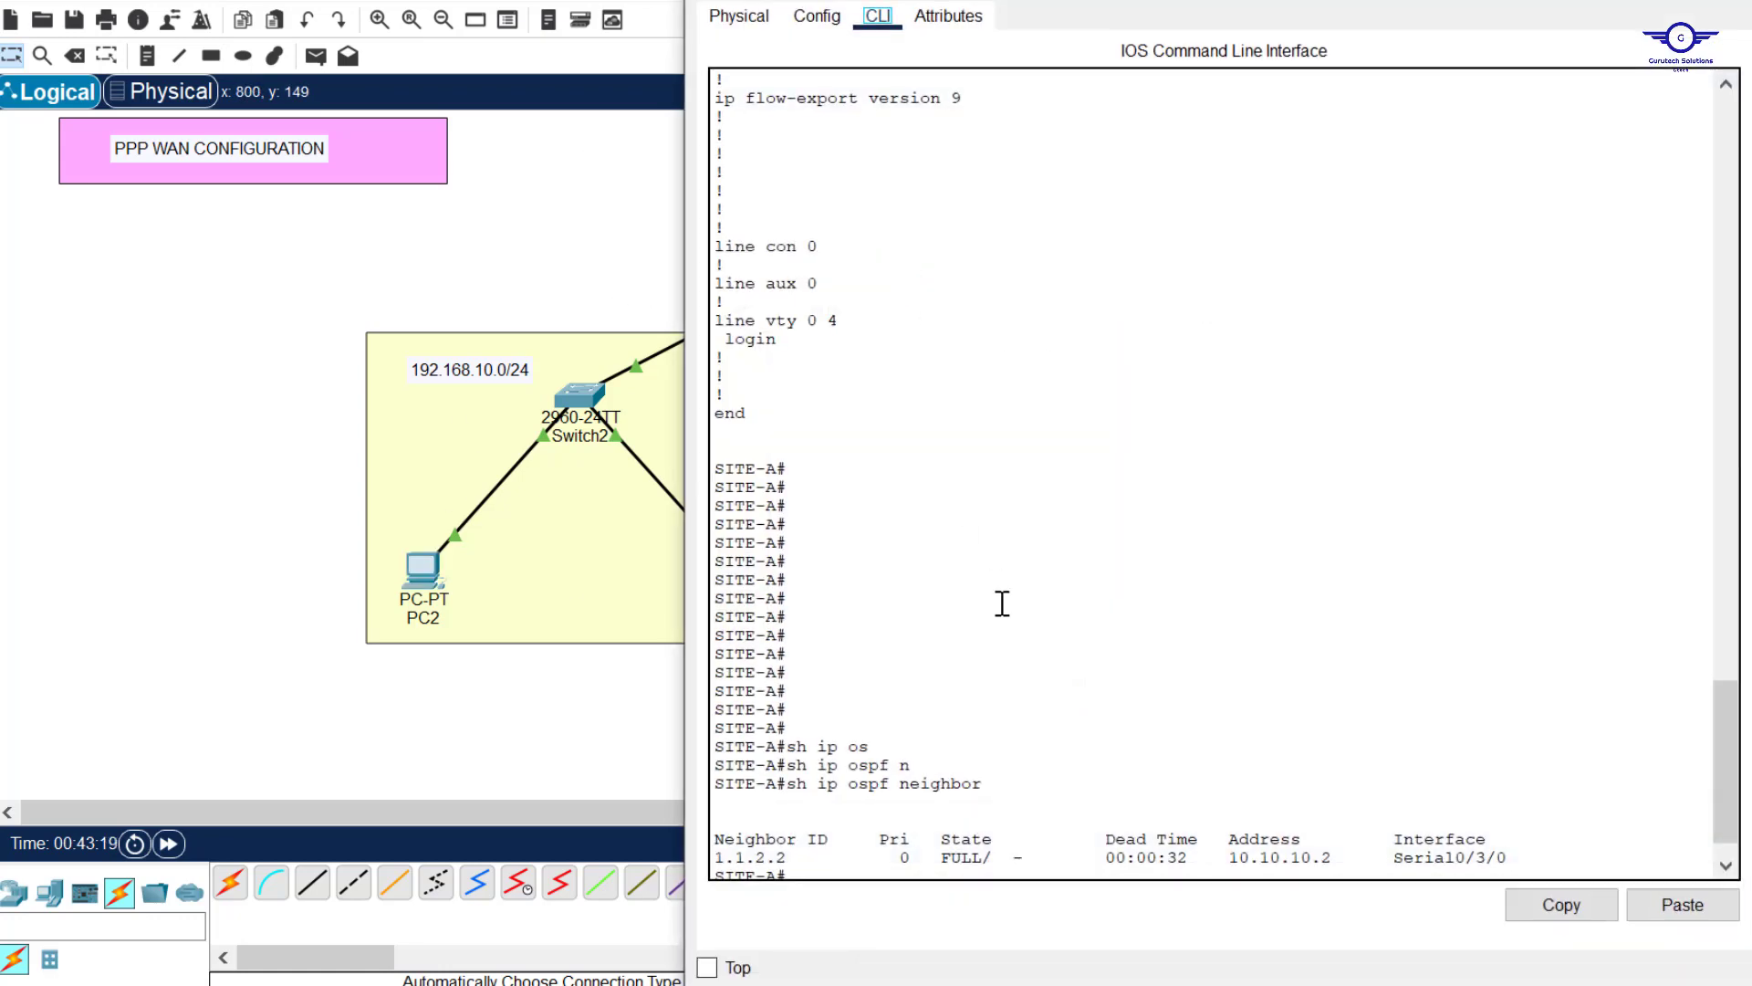
pyautogui.press('Return')
pyautogui.press('Return')
pyautogui.scroll(20, 1002, 603)
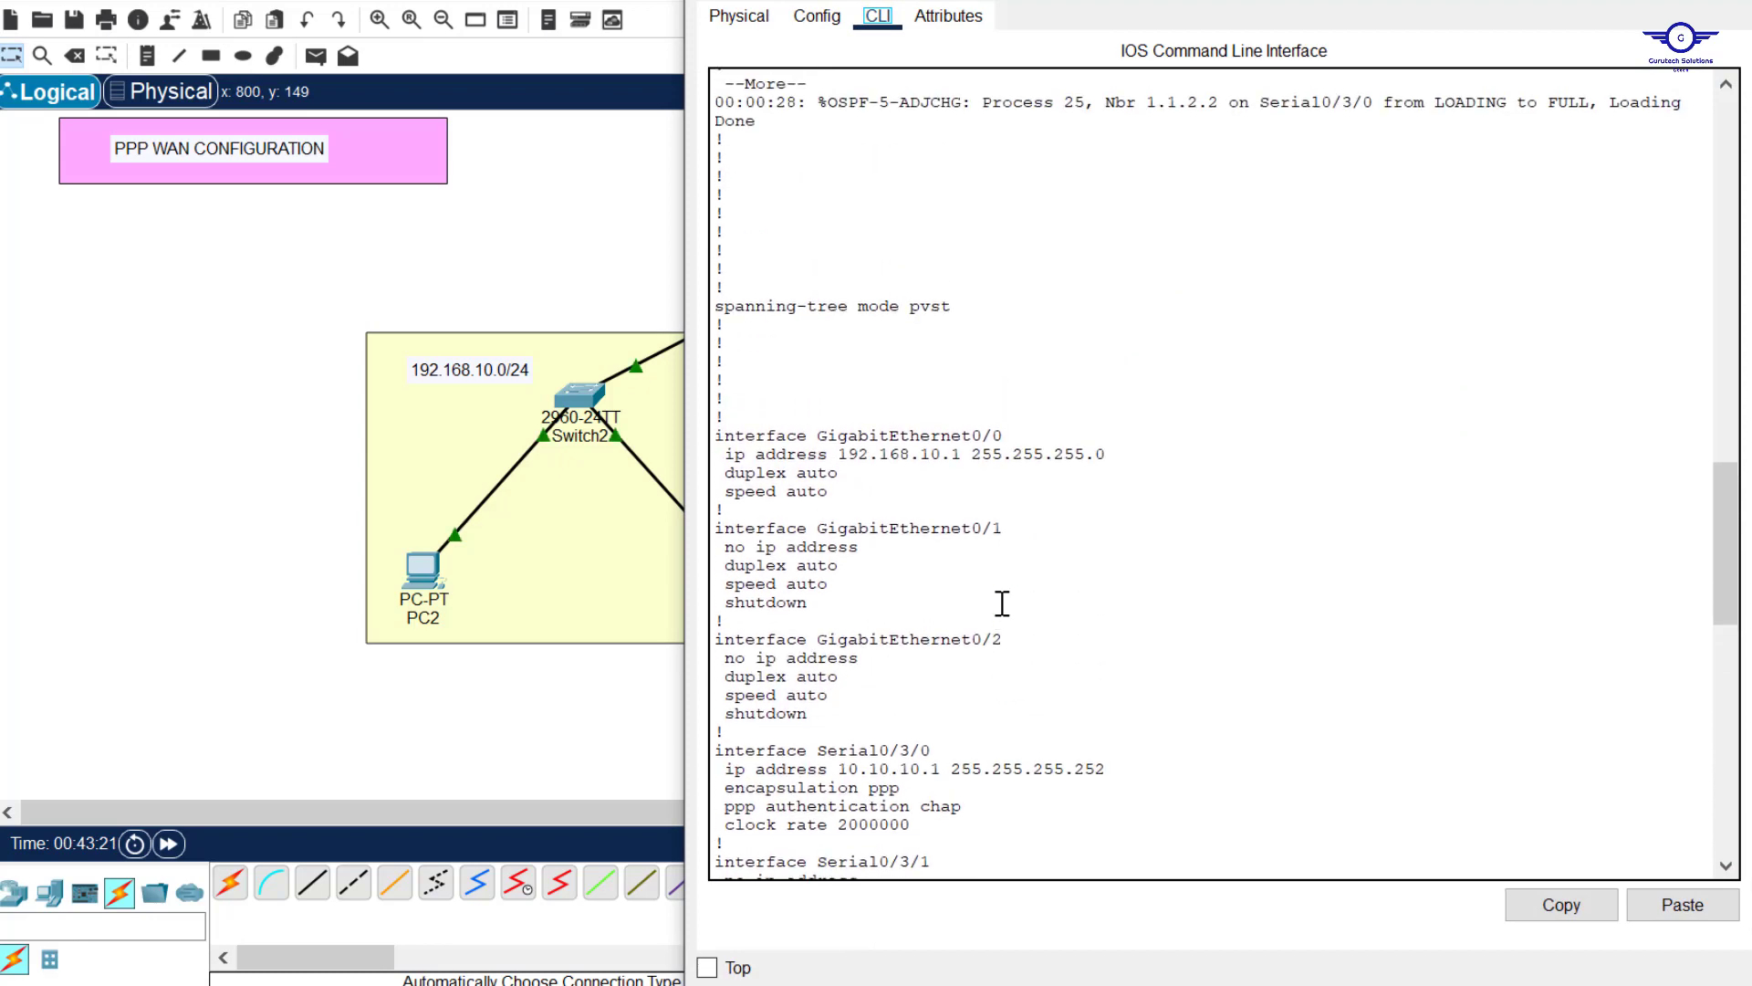
pyautogui.click(1722, 3)
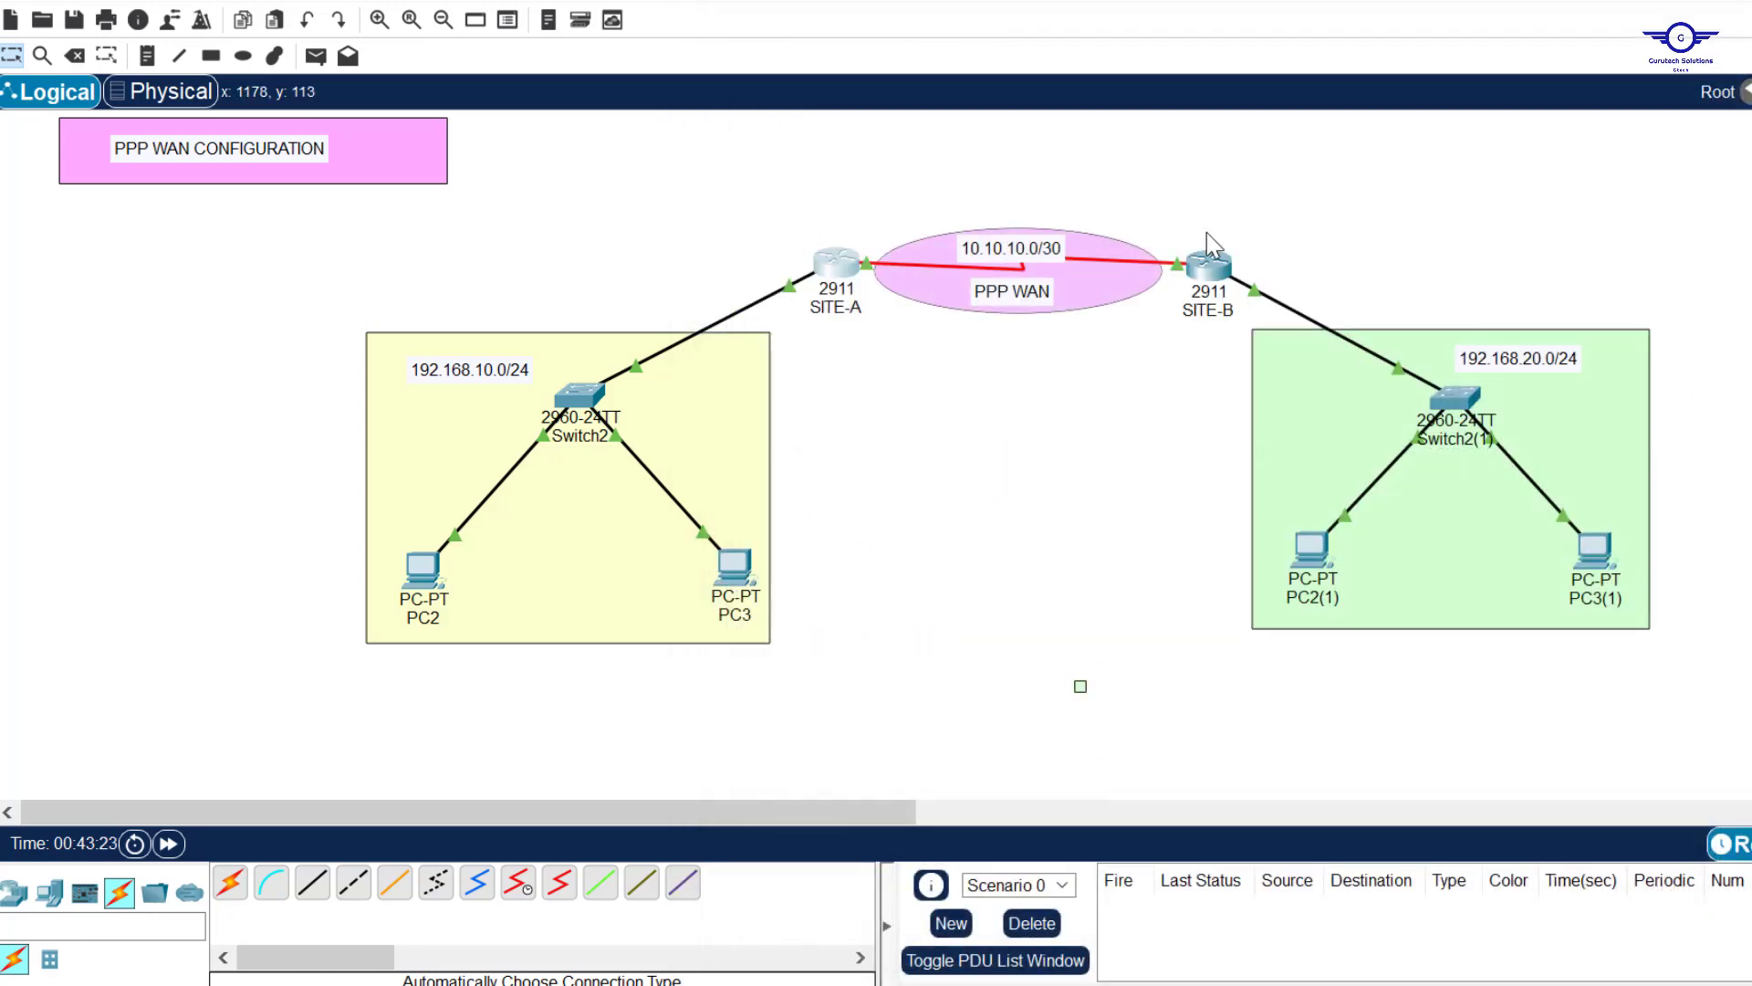
# - Rerun 'sh int se0/3/0' on SITE-B, showing packets input rising to 34
pyautogui.click(1207, 265)
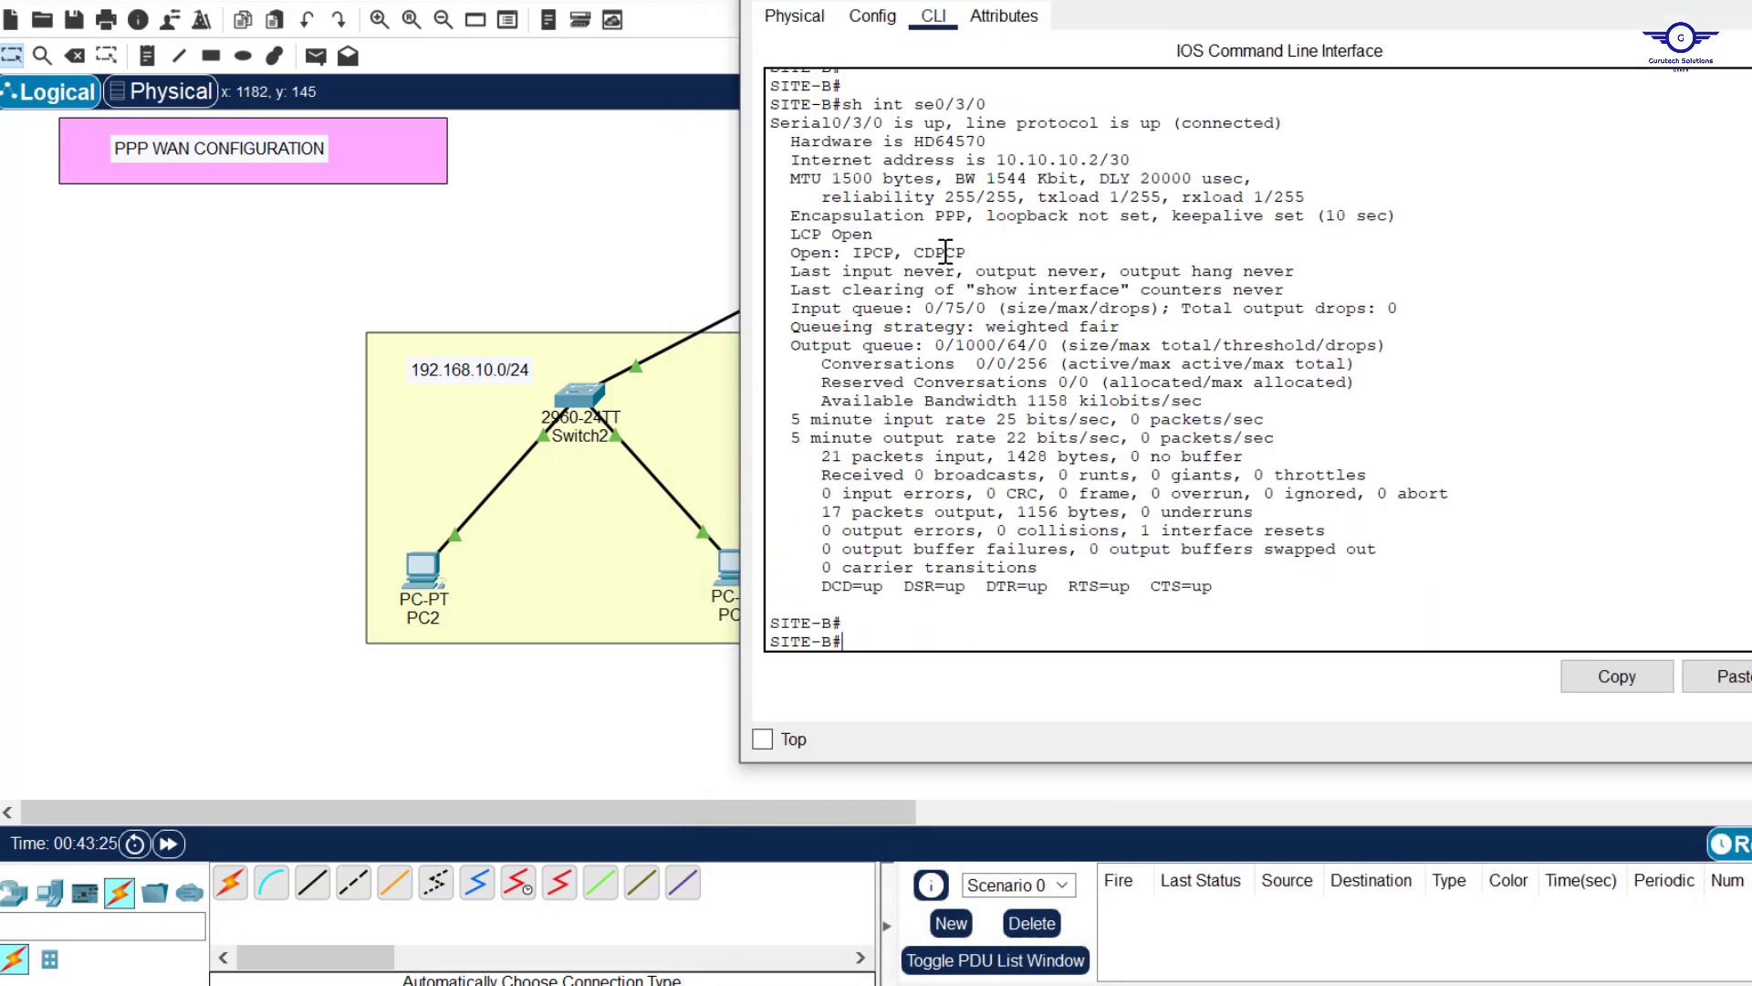
pyautogui.scroll(2, 945, 252)
pyautogui.moveTo(991, 196); pyautogui.dragTo(841, 195)
pyautogui.hotkey('ctrl', 'c')
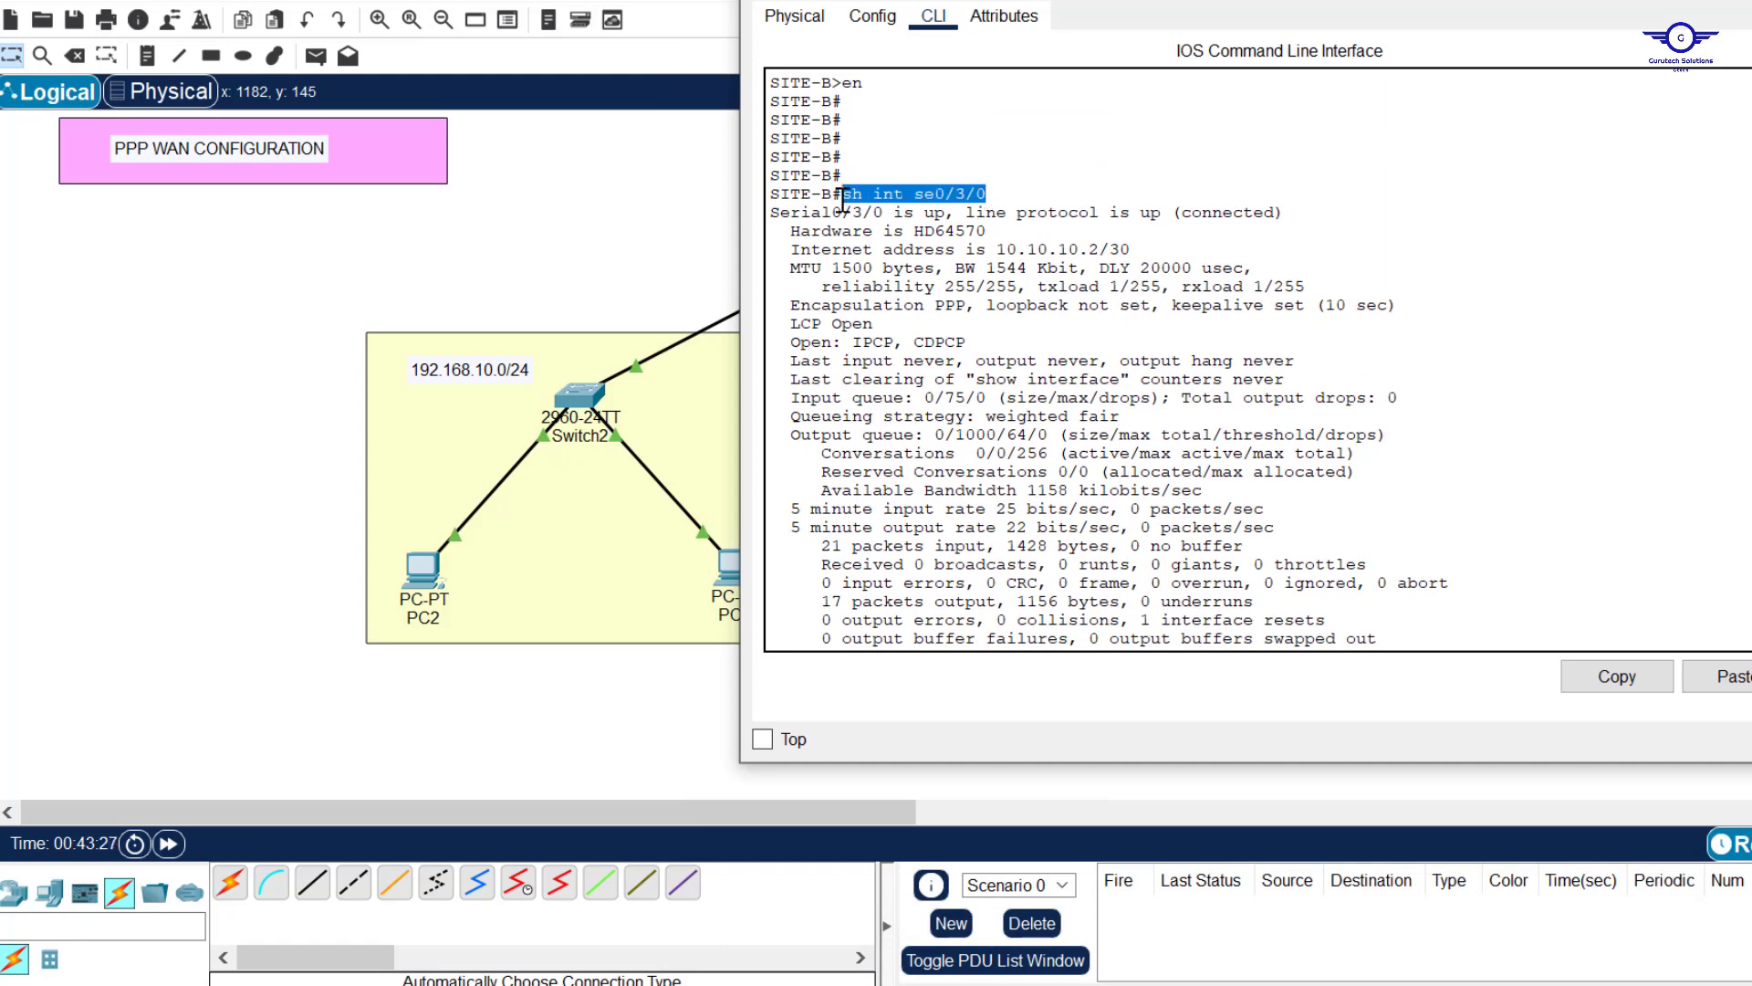
pyautogui.scroll(-2, 996, 393)
pyautogui.moveTo(815, 447); pyautogui.dragTo(858, 452)
pyautogui.click(913, 632)
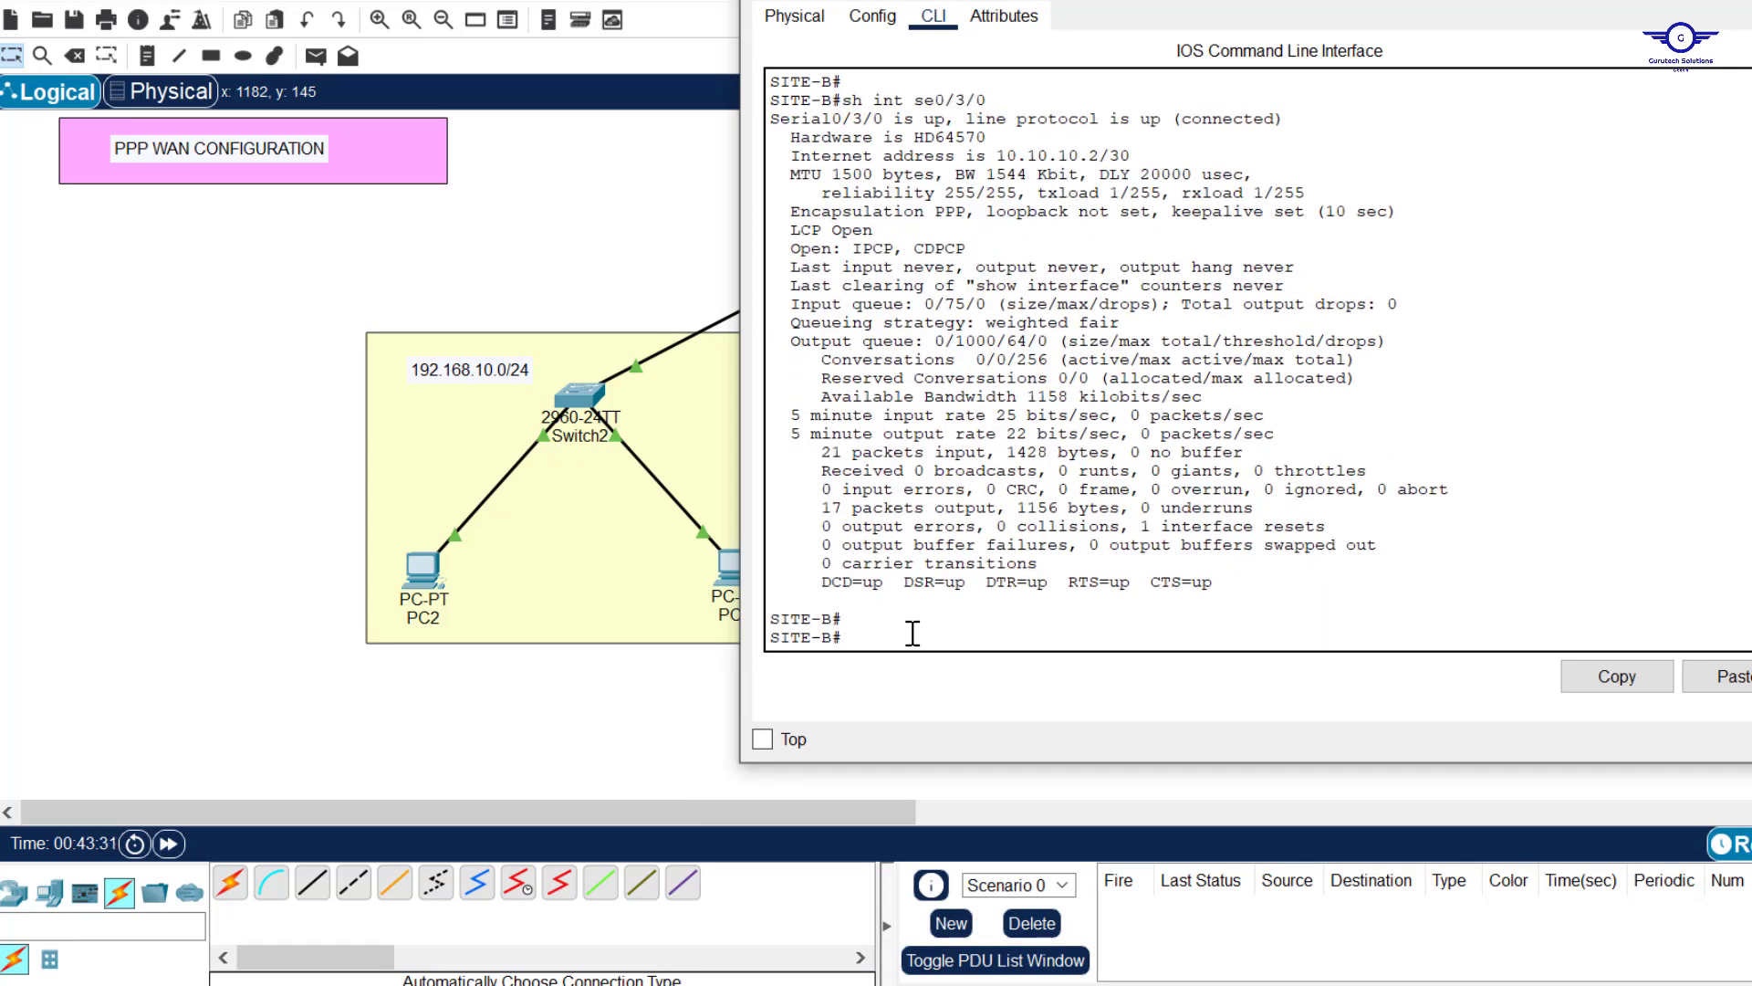
pyautogui.hotkey('ctrl', 'v')
pyautogui.press('Return')
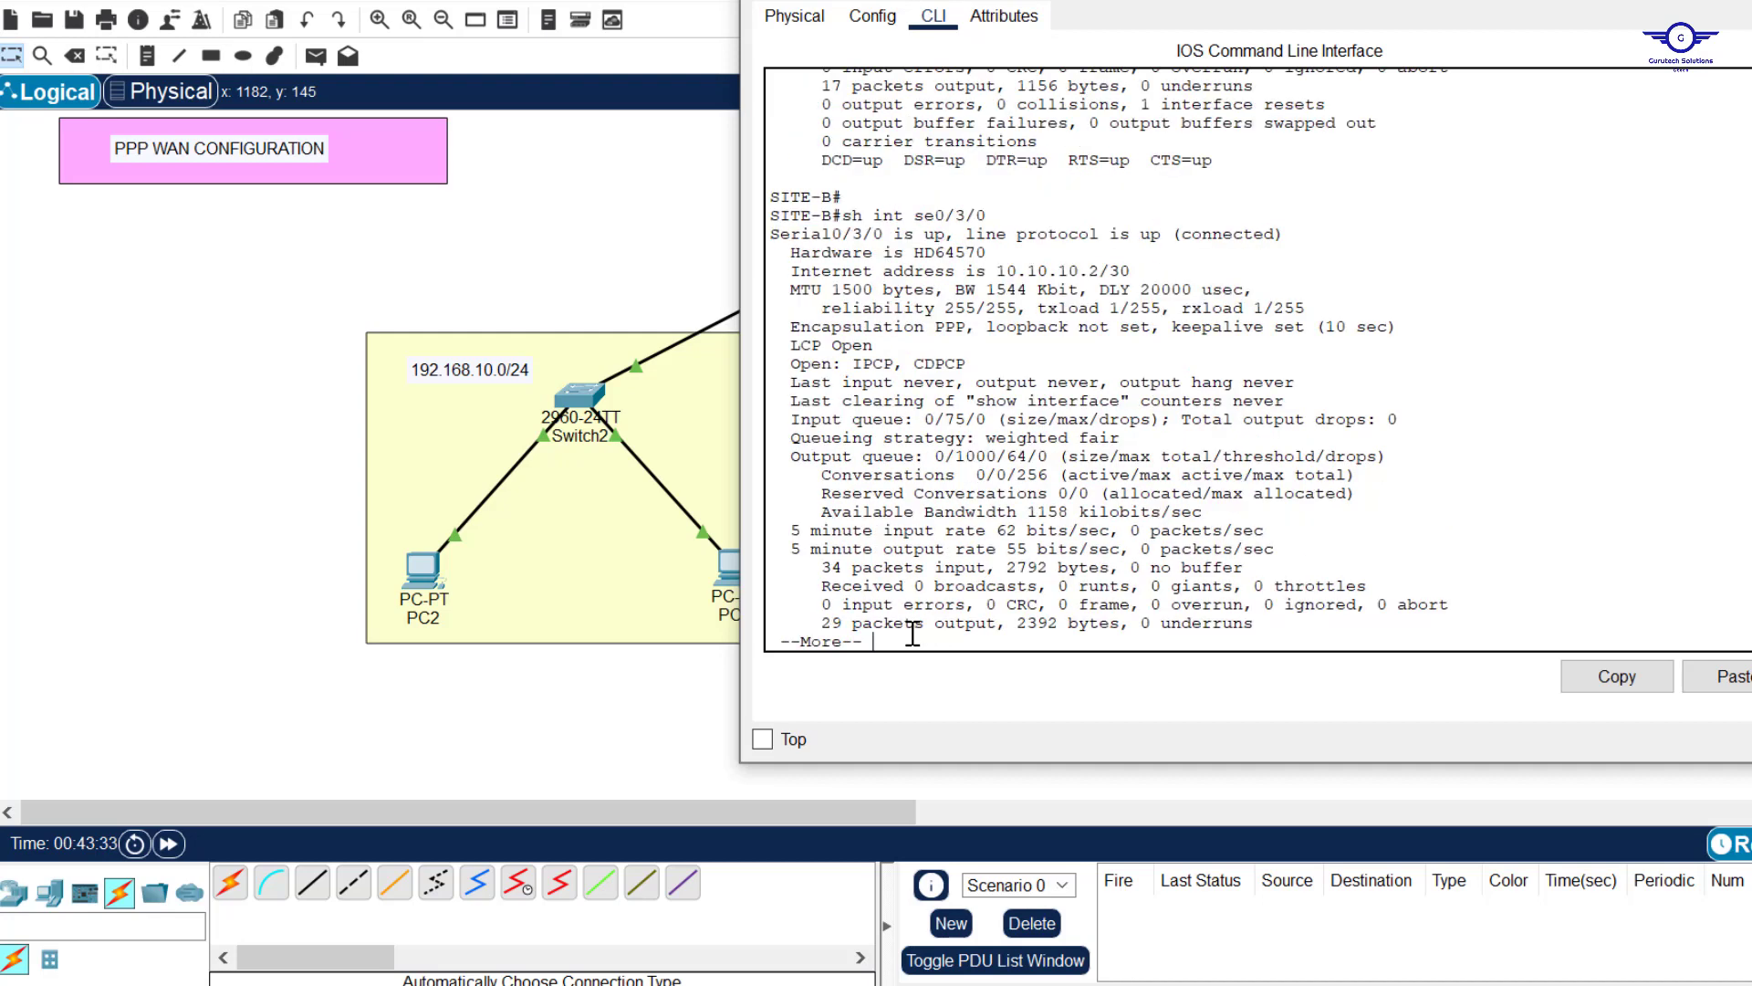
pyautogui.moveTo(823, 567); pyautogui.dragTo(830, 567)
pyautogui.scroll(3, 1187, 480)
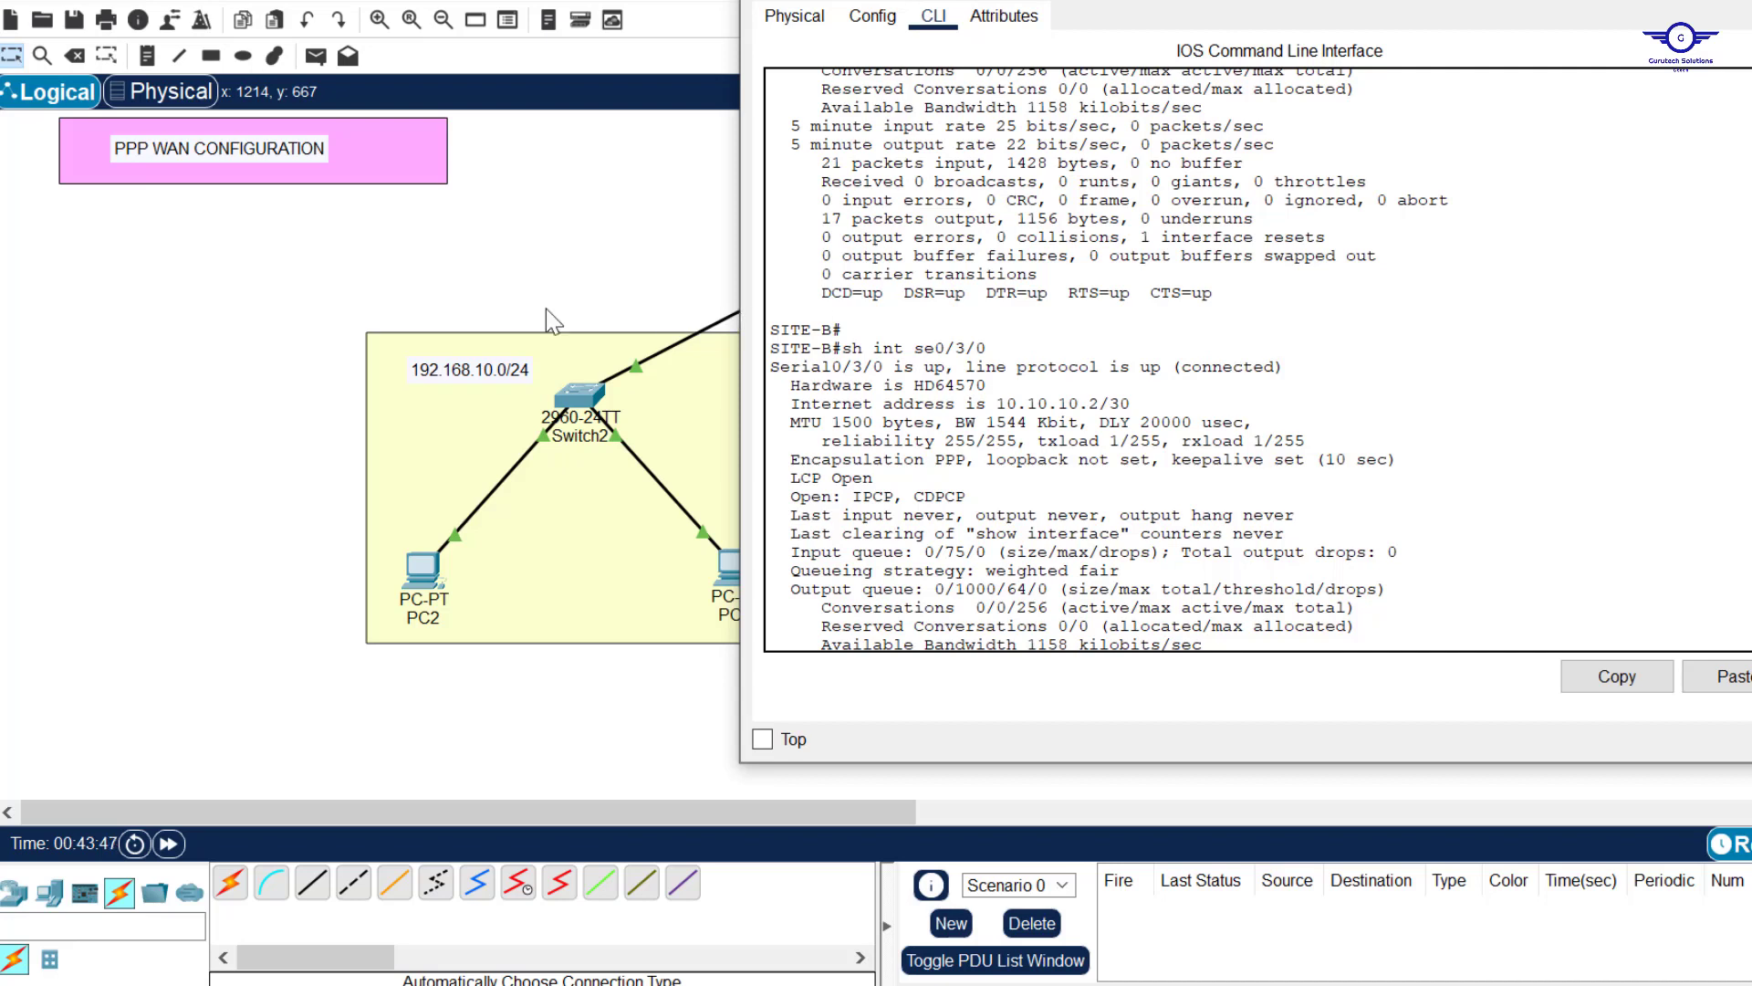
pyautogui.click(588, 185)
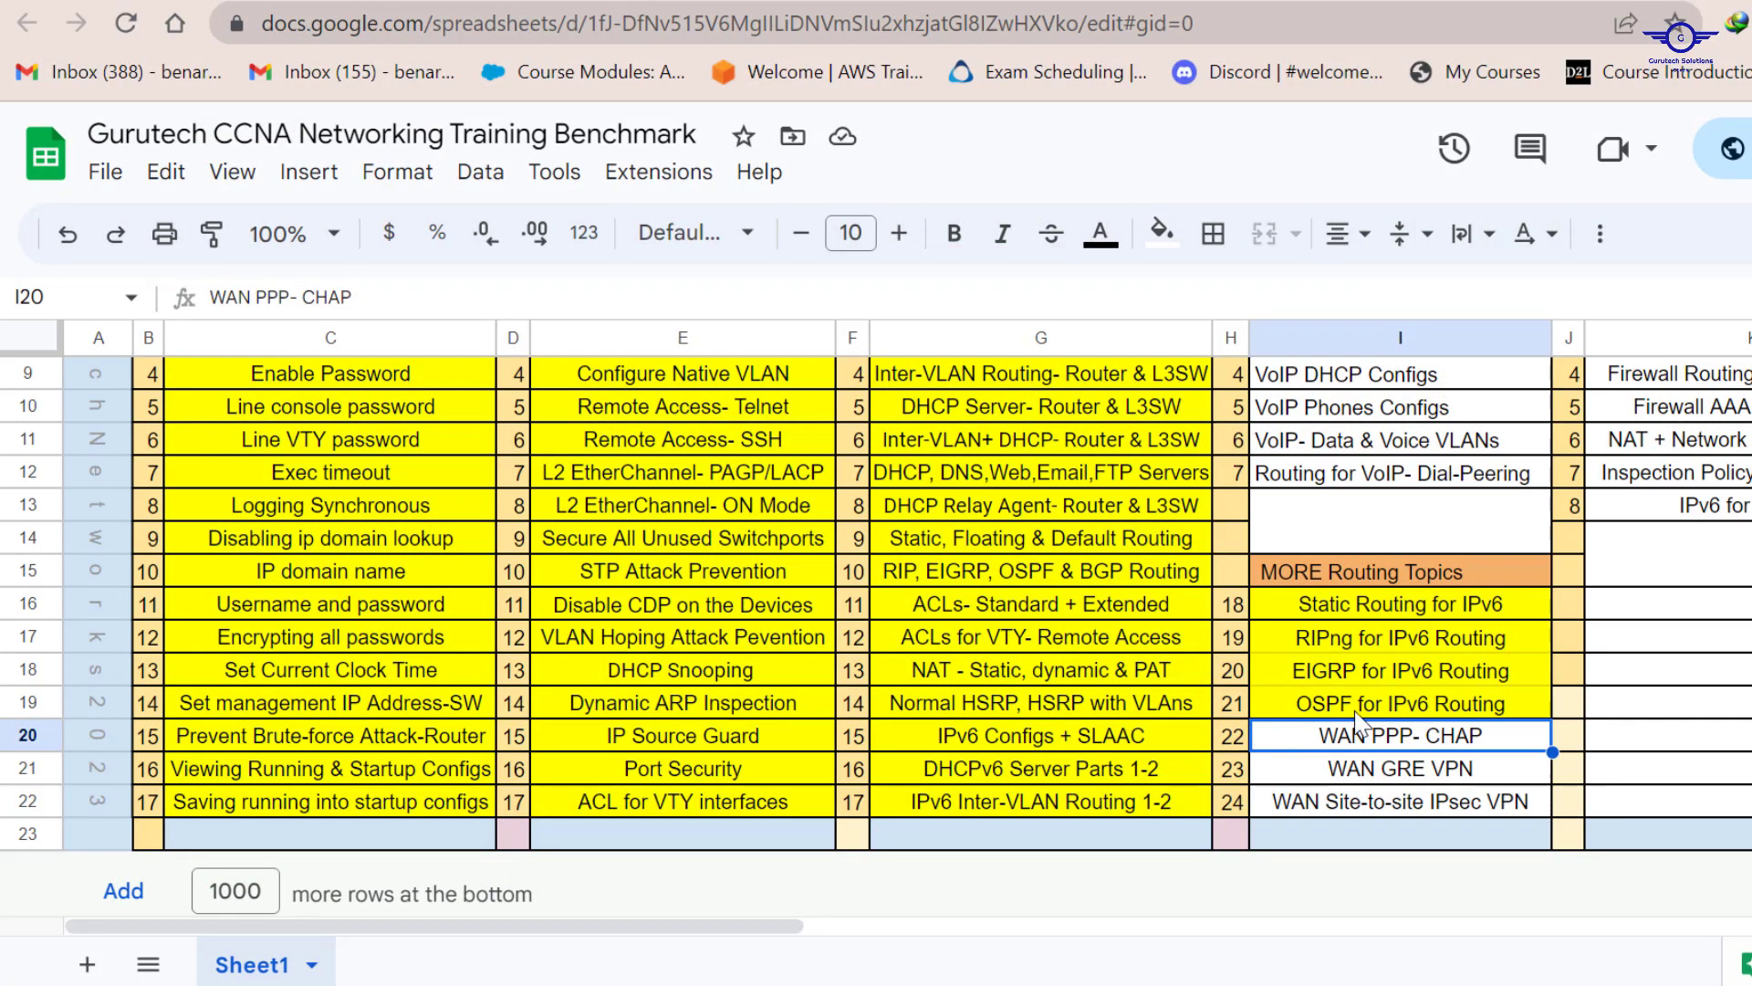
# - Apply a yellow fill to cell I20, the WAN PPP- CHAP tracker entry
pyautogui.click(1167, 248)
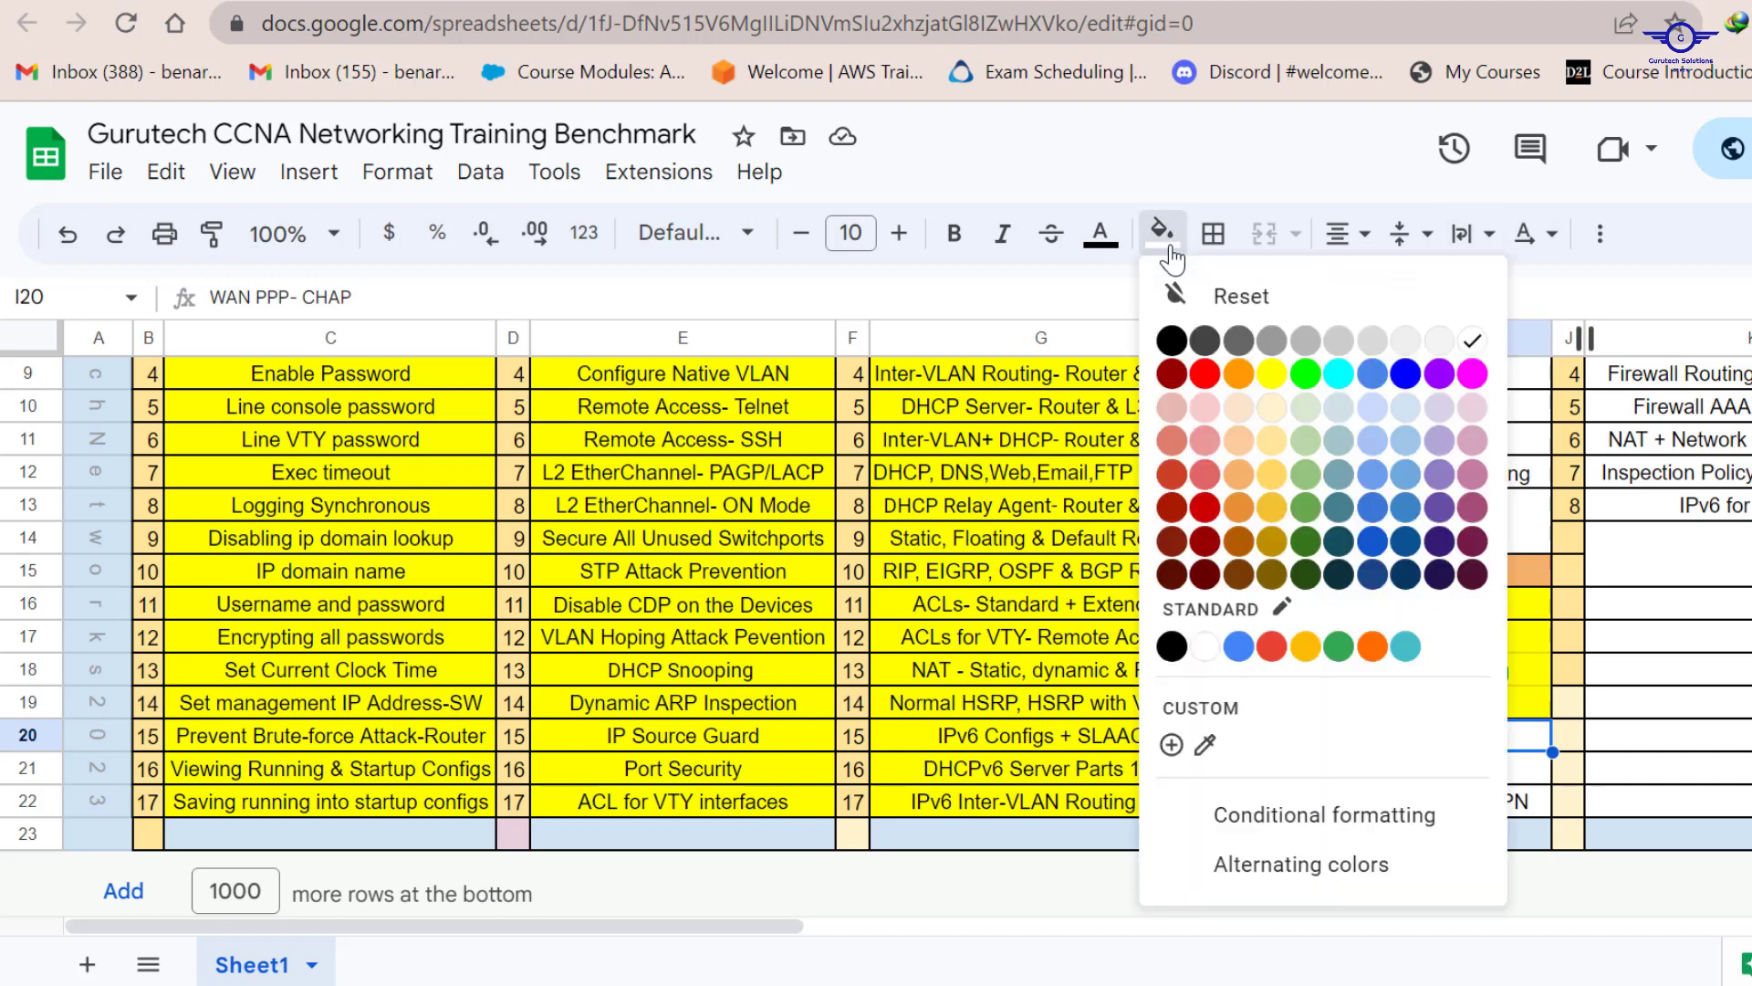
pyautogui.click(1273, 374)
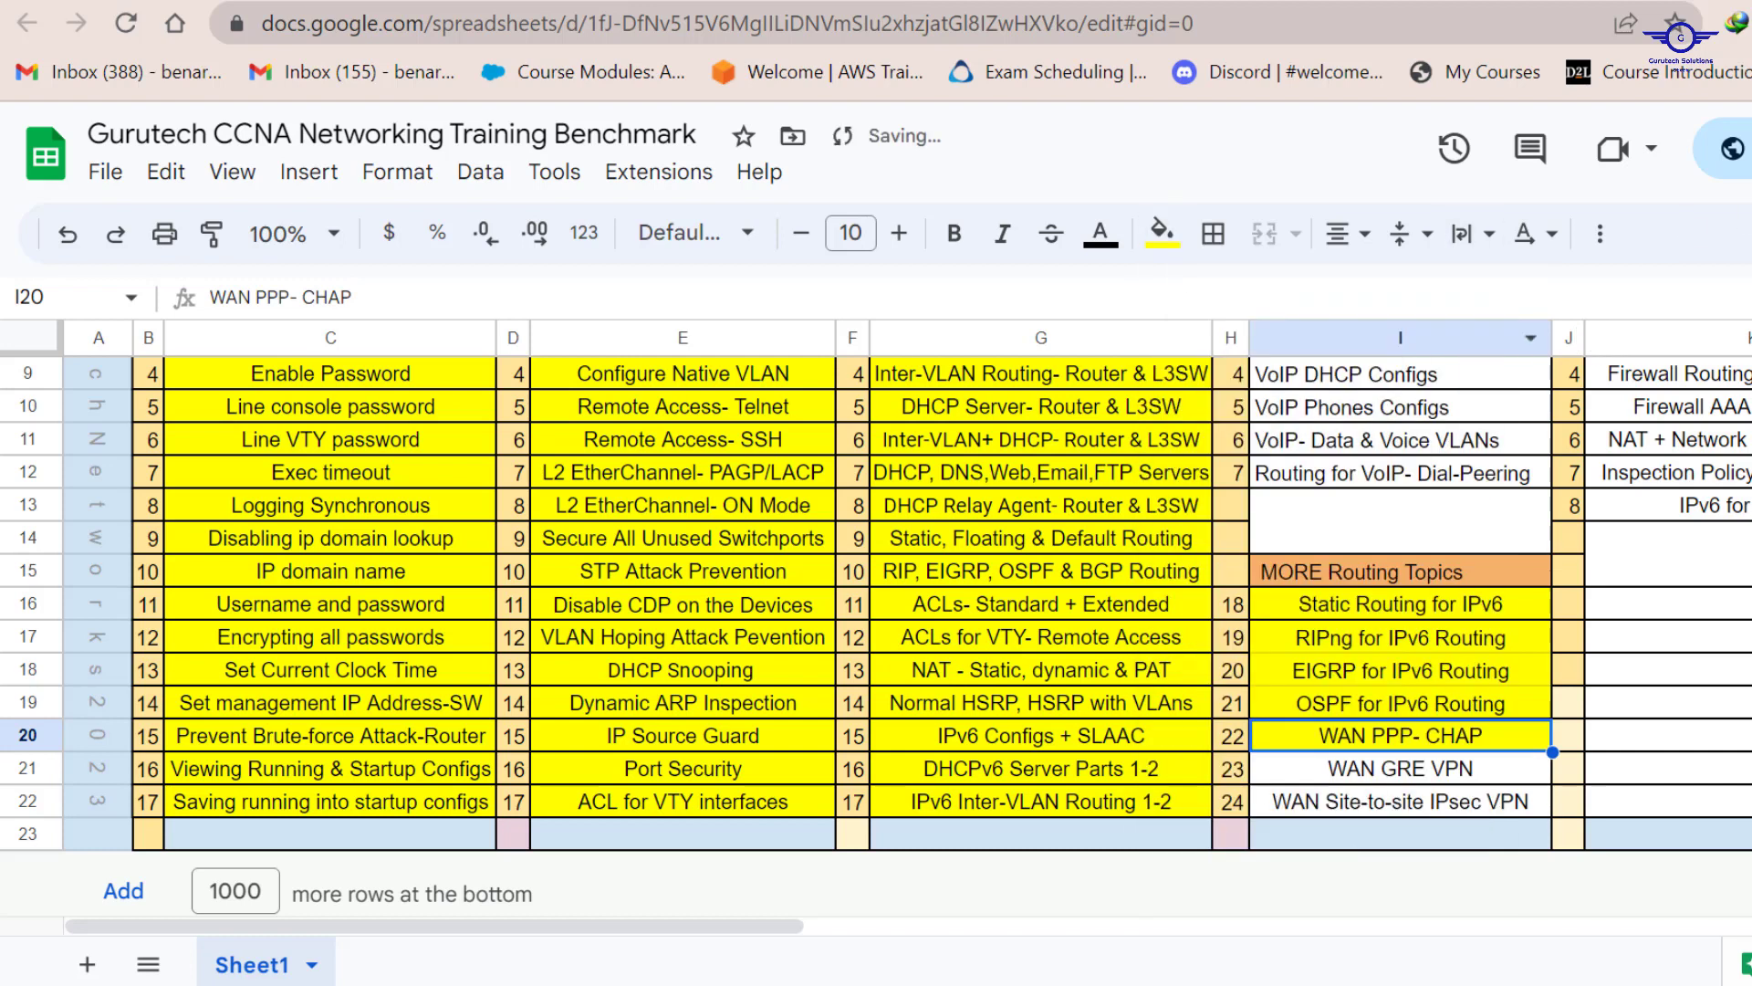